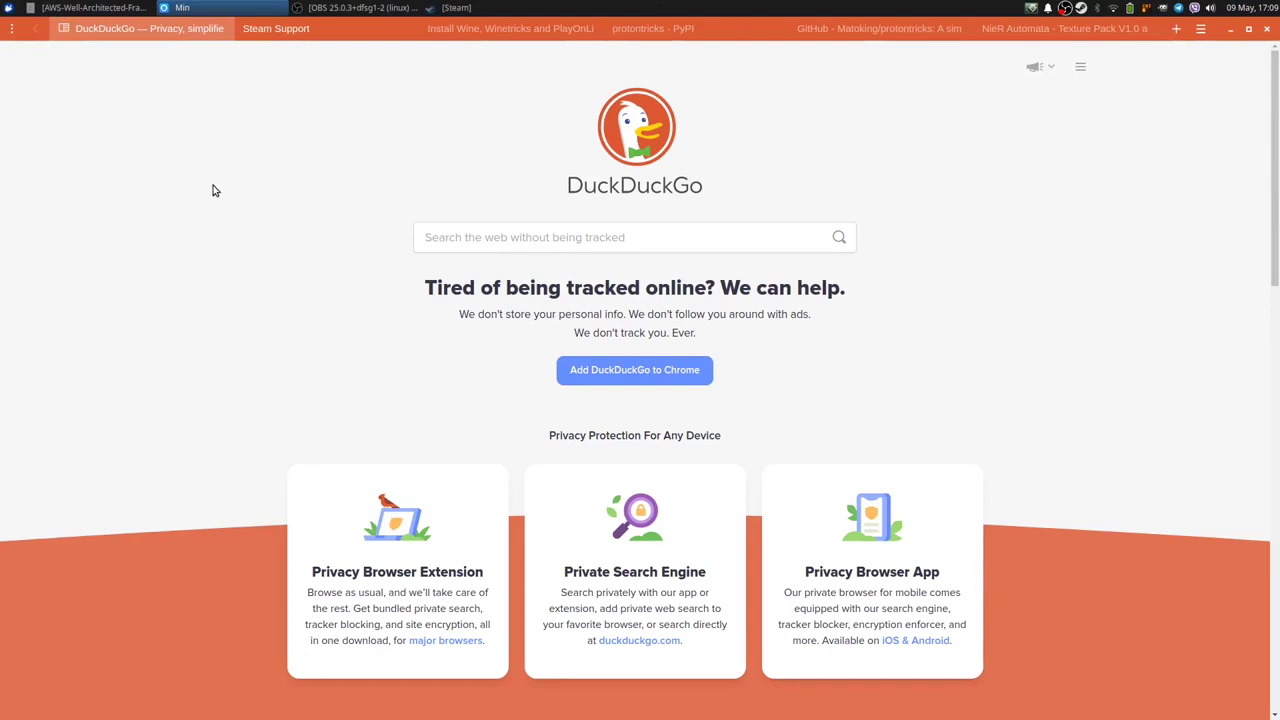
pyautogui.click(535, 242)
pyautogui.write('aoeu')
pyautogui.press('BackSpace')
pyautogui.press('BackSpace')
pyautogui.press('BackSpace')
pyautogui.press('BackSpace')
# Open a terminal window and begin the command line with "sudo apt -f"
pyautogui.press('super')
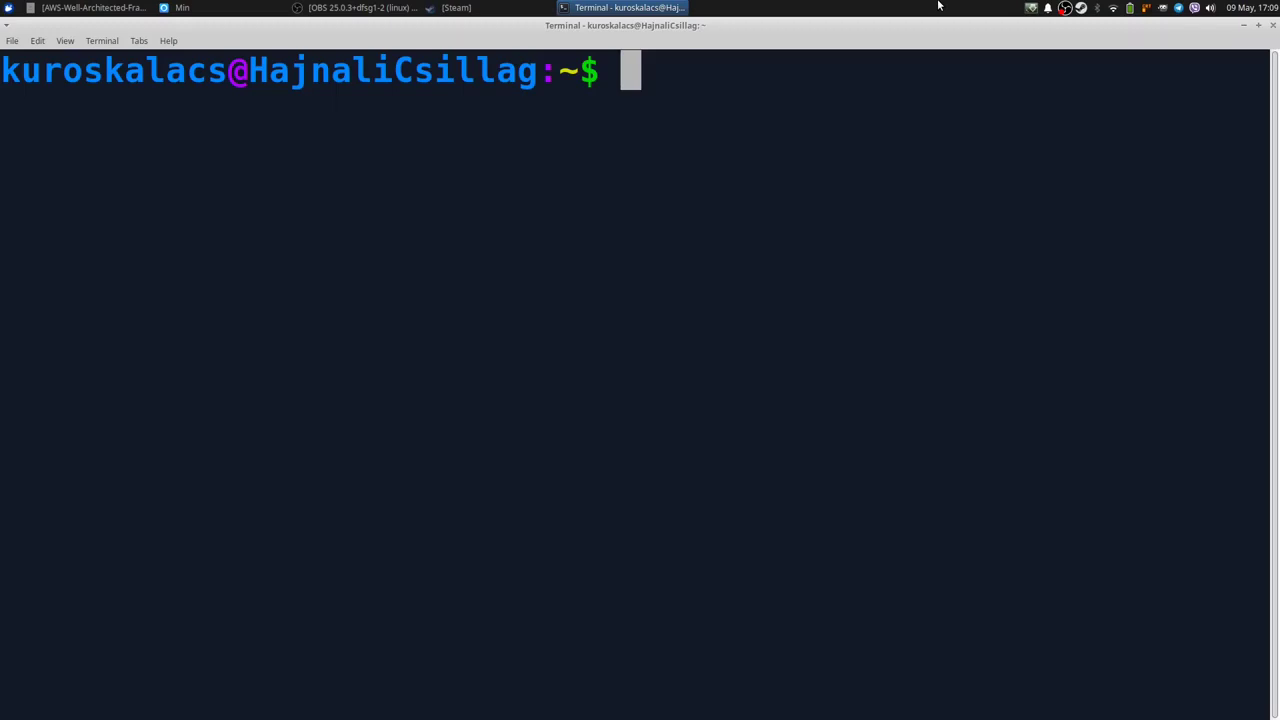
pyautogui.write('sudo')
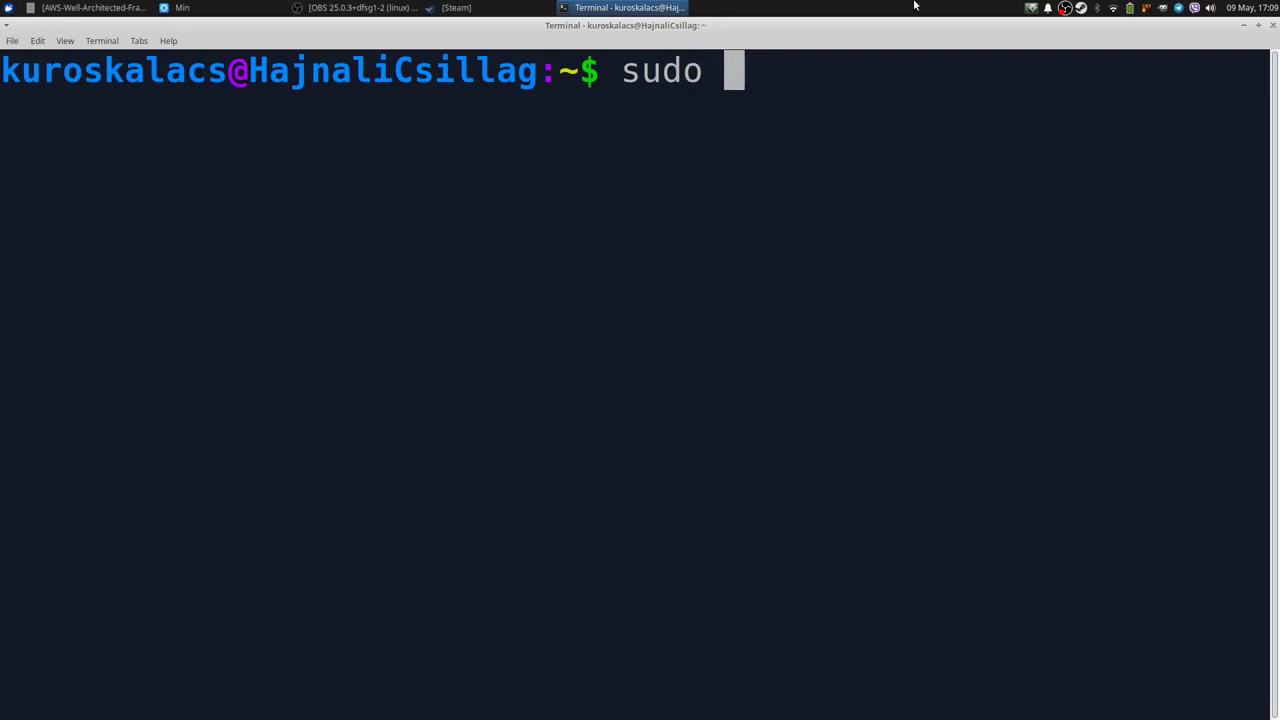
pyautogui.write('apt -f')
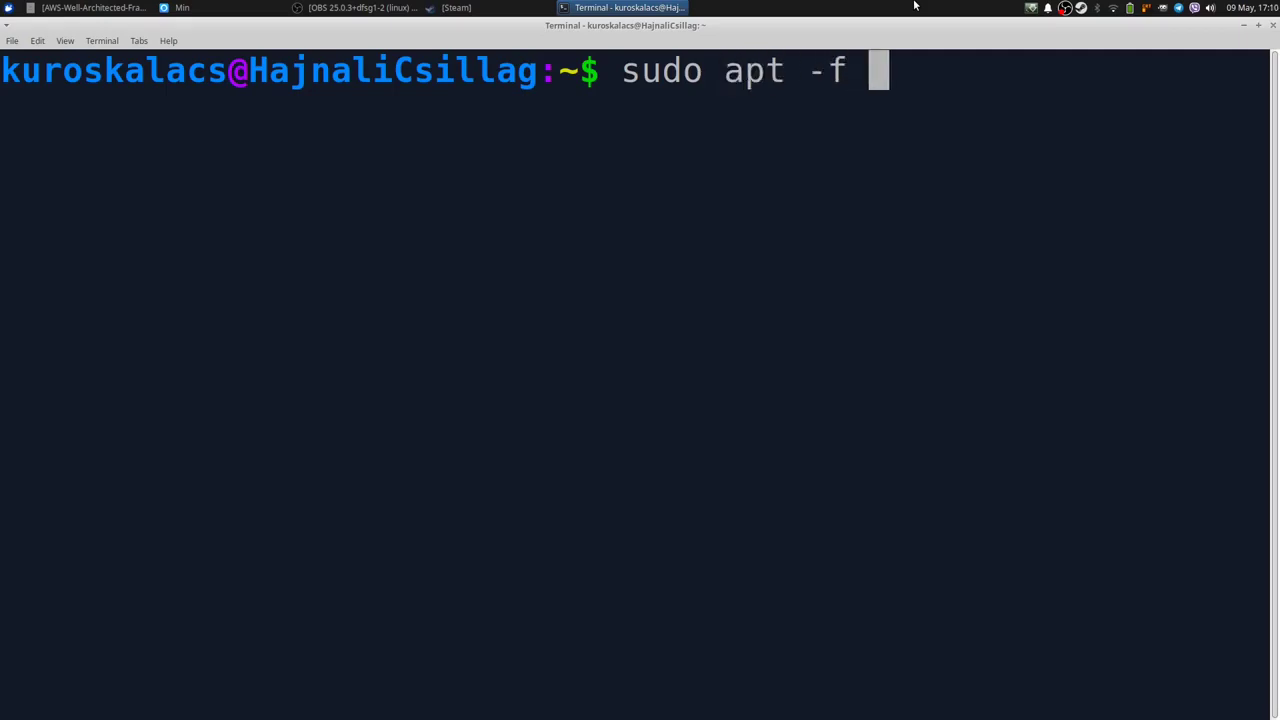
pyautogui.press('Left')
pyautogui.press('Left')
pyautogui.press('Left')
pyautogui.press('Right')
pyautogui.press('Left')
pyautogui.press('Right')
pyautogui.press('Left')
pyautogui.press('Right')
pyautogui.press('Right')
pyautogui.press('Right')
pyautogui.write('tnuhaotn.ubn,.cuhcohe')
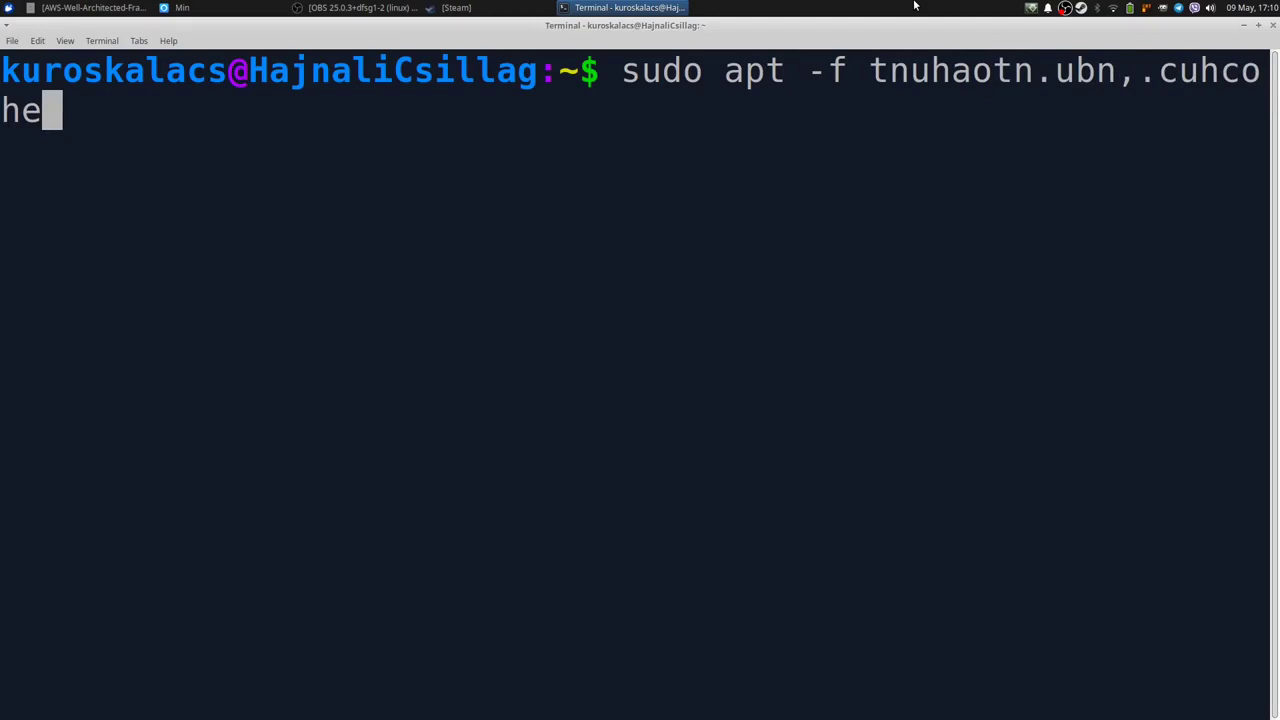
pyautogui.hotkey('ctrl', 'w')
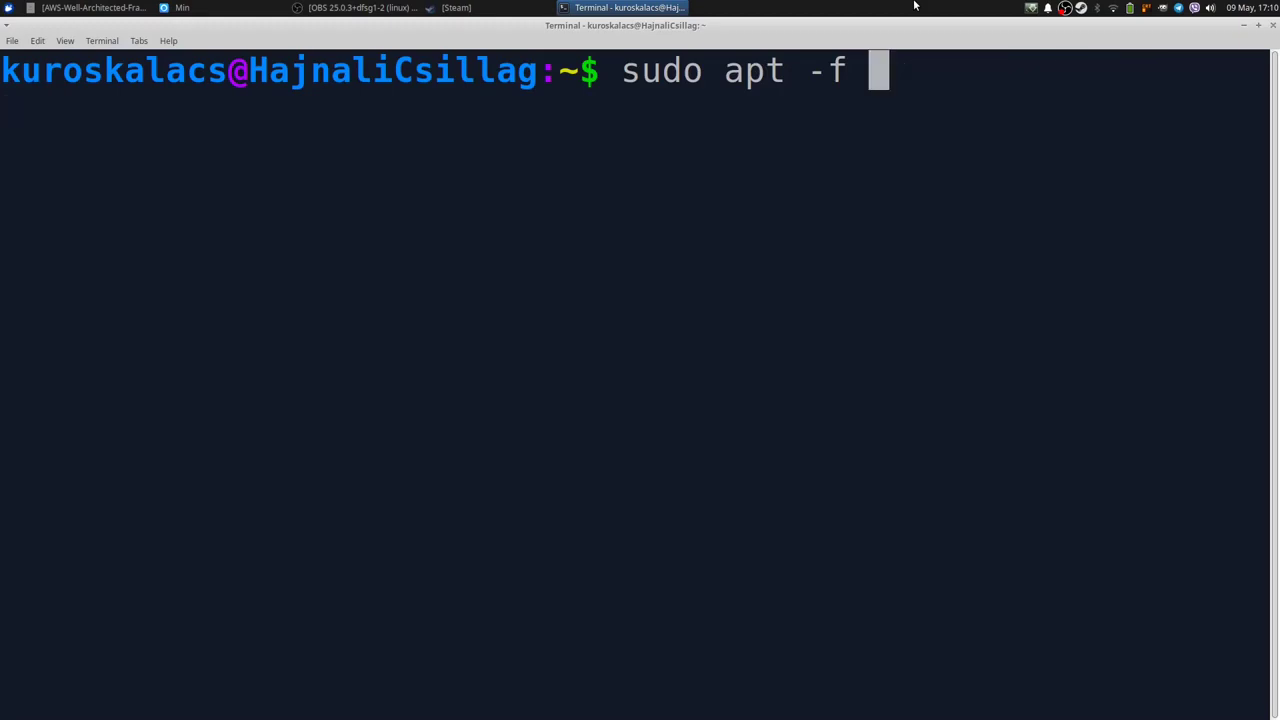
pyautogui.write('otehuntoeut')
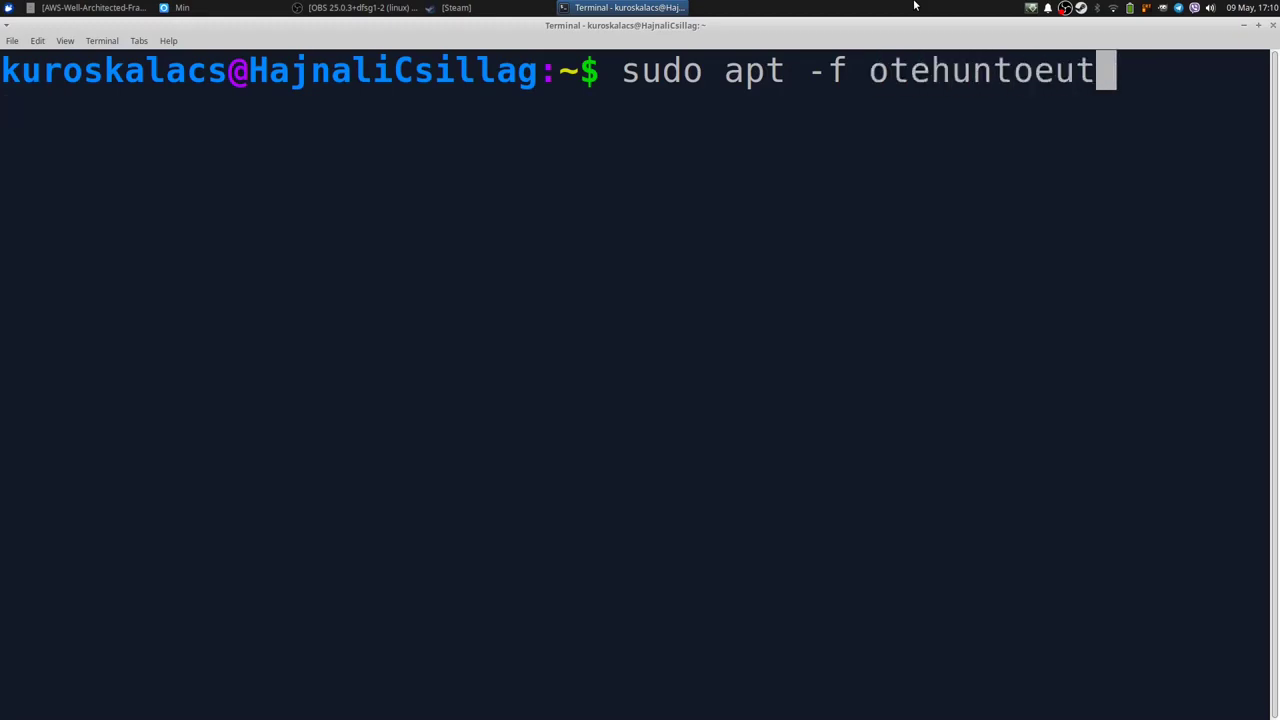
pyautogui.hotkey('ctrl', 'w')
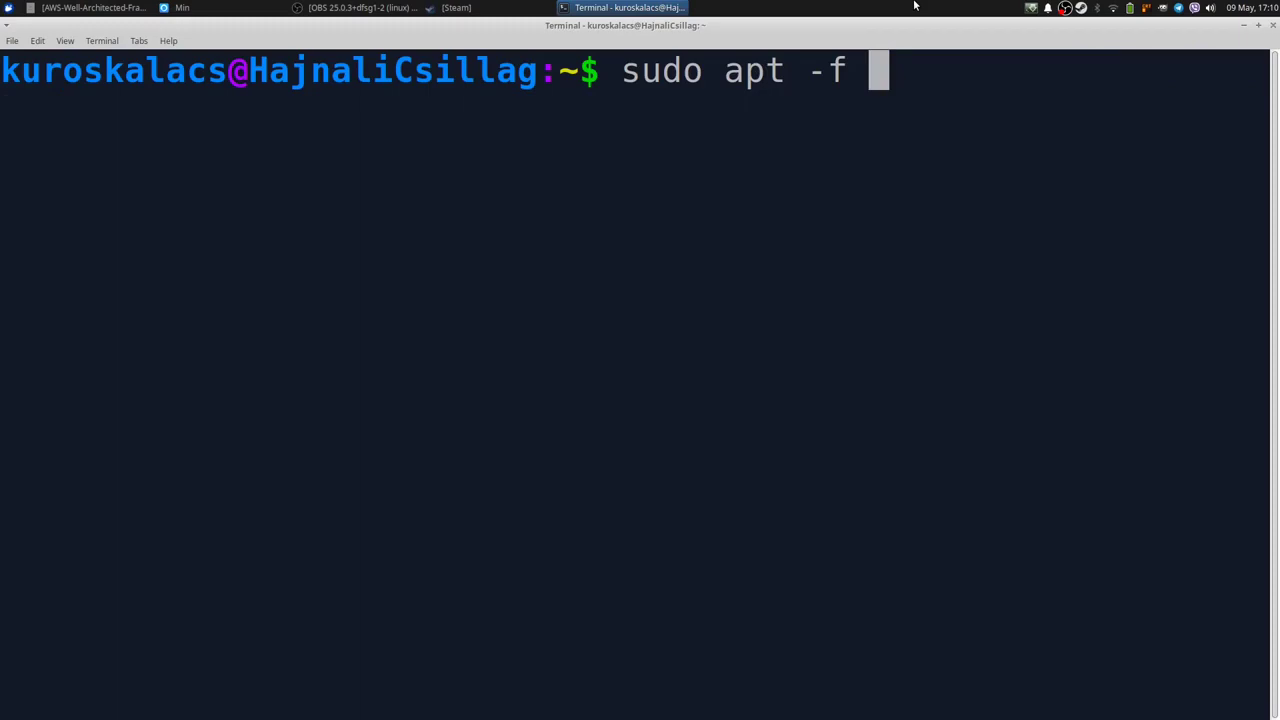
# Complete the command line so it reads "sudo apt -f install steam"
pyautogui.write('steam')
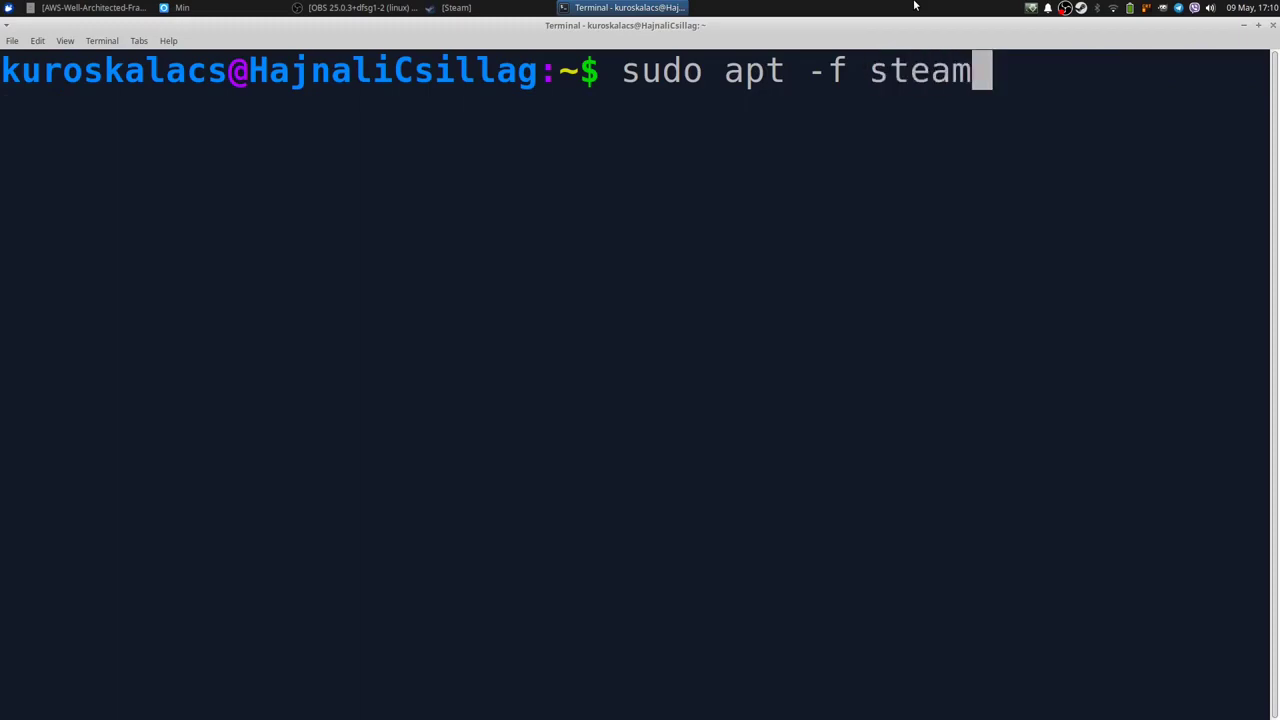
pyautogui.hotkey('ctrl', 'Left')
pyautogui.press('Left')
pyautogui.write('inst')
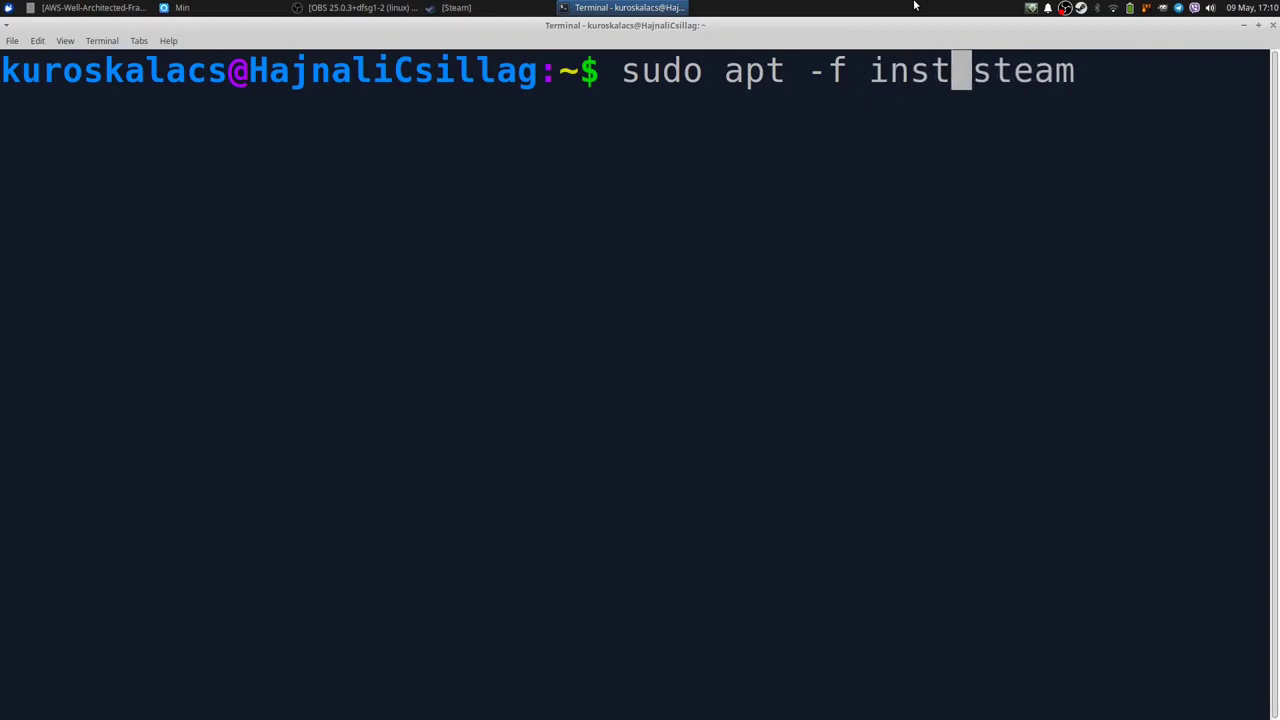
pyautogui.write('att')
pyautogui.press('BackSpace')
pyautogui.press('BackSpace')
pyautogui.write('ll')
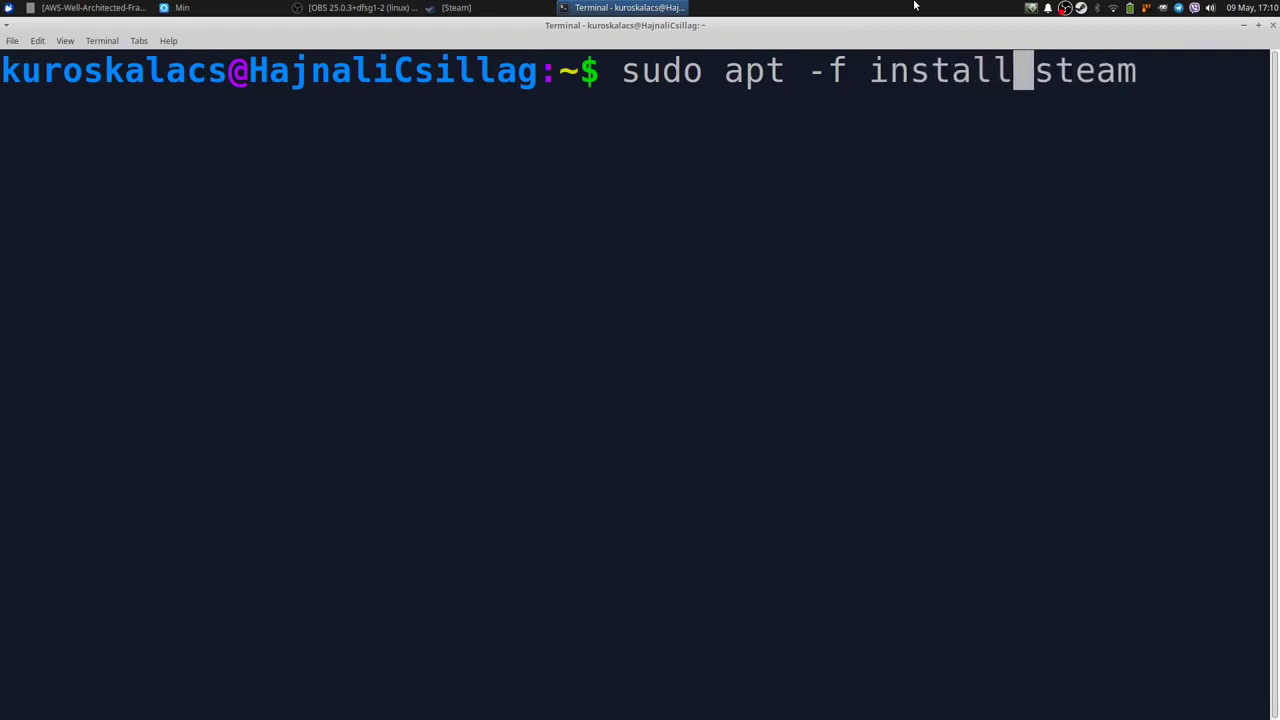
pyautogui.press('End')
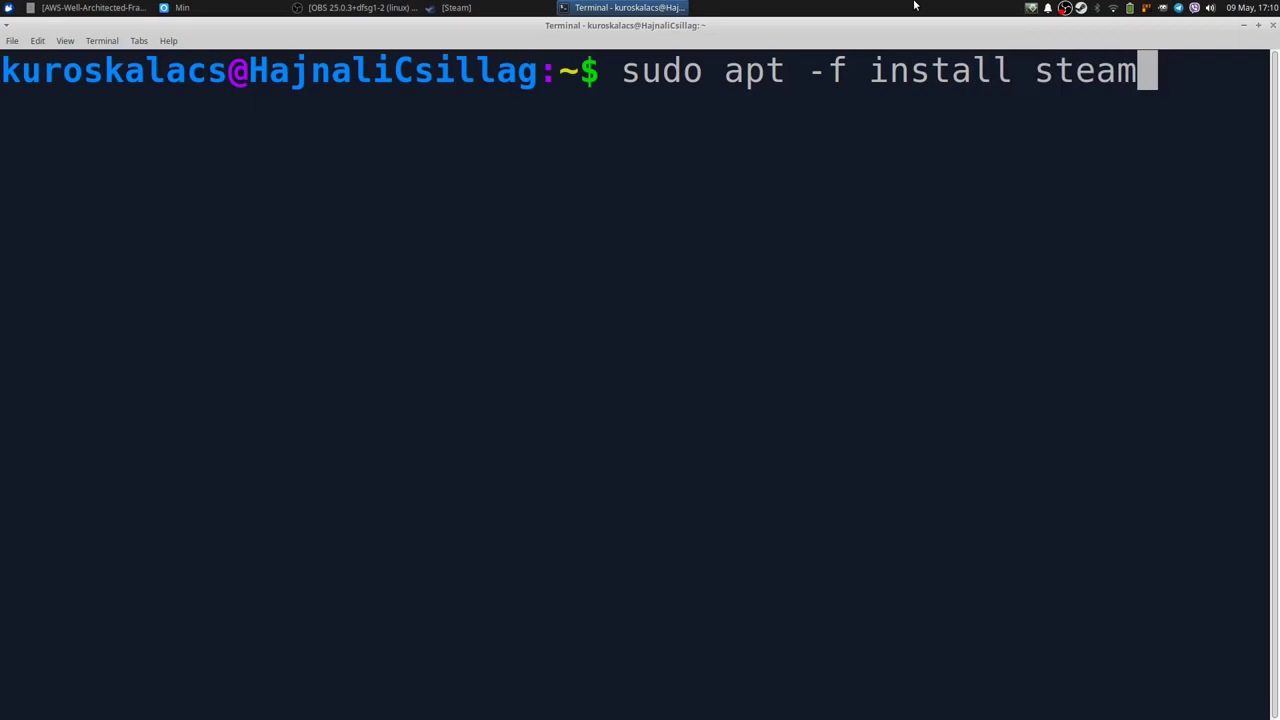
# Run the Steam installation command, enter the sudo password, and clear the terminal
pyautogui.press('Return')
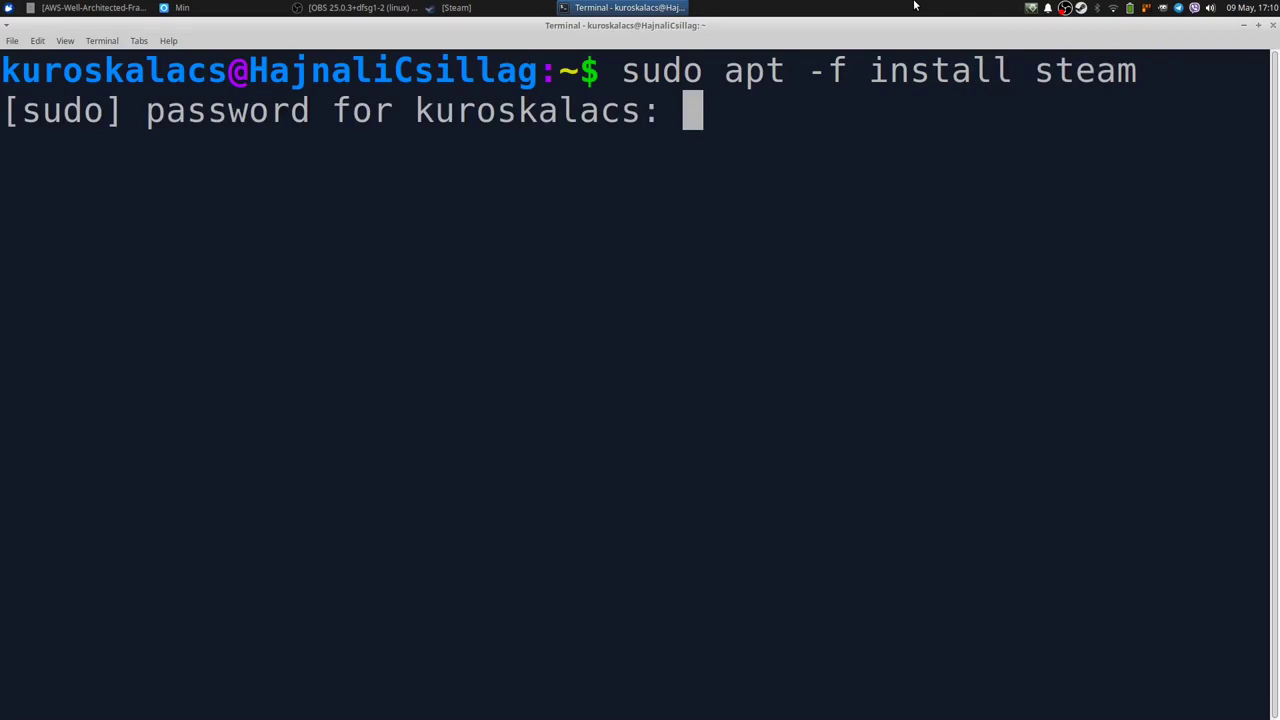
pyautogui.press('Return')
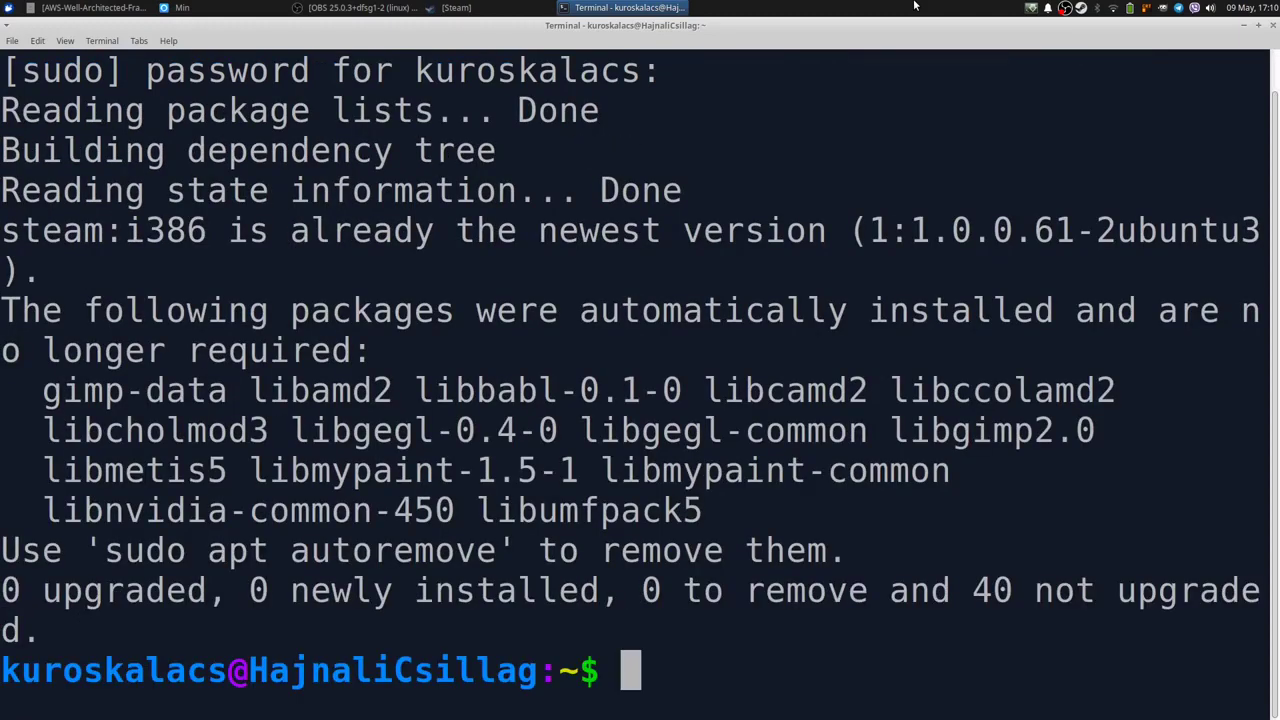
pyautogui.hotkey('ctrl', 'l')
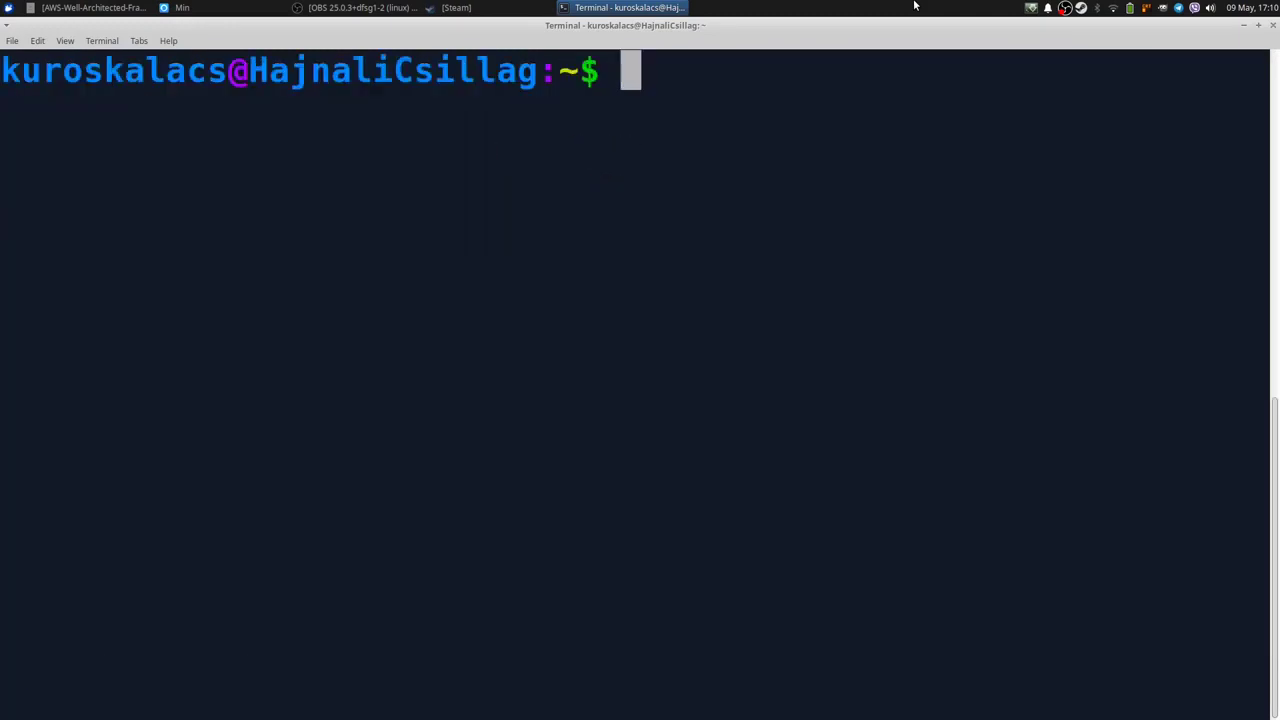
# Switch to the Min browser and open the guide on installing Wine, Winetricks and PlayOnLinux
pyautogui.hotkey('alt', 'Tab')
pyautogui.press('Tab')
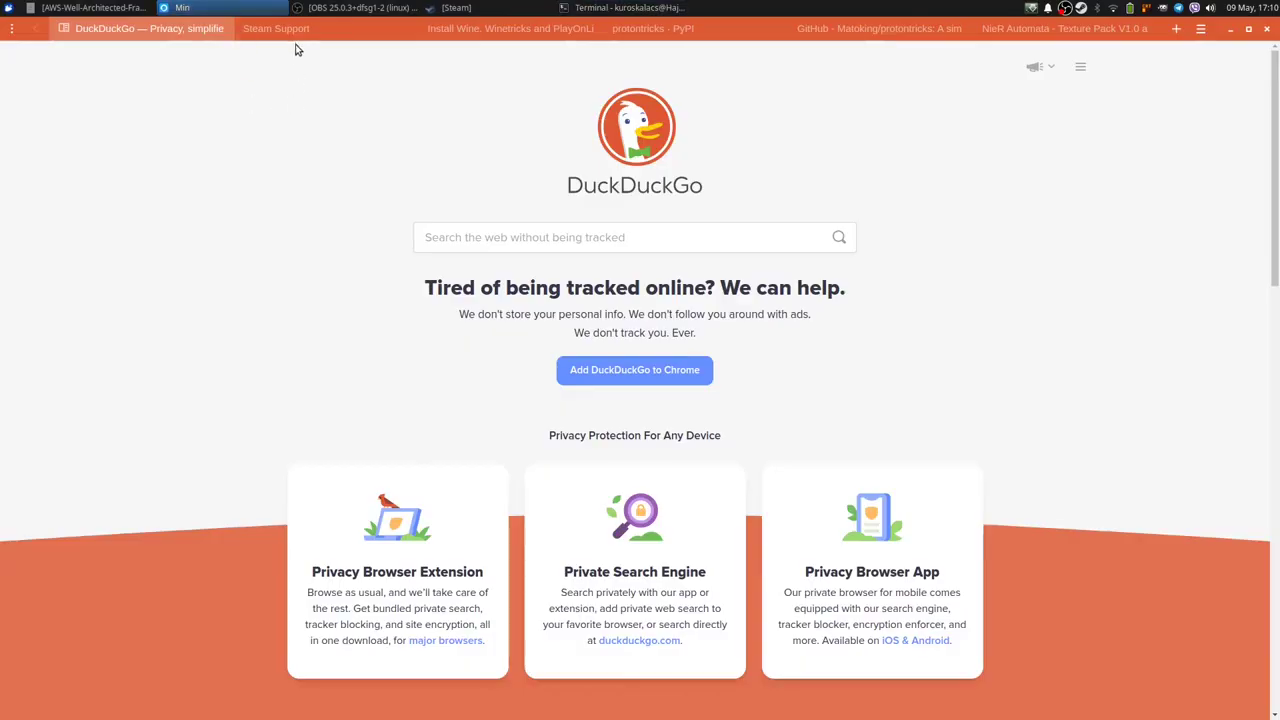
pyautogui.click(290, 30)
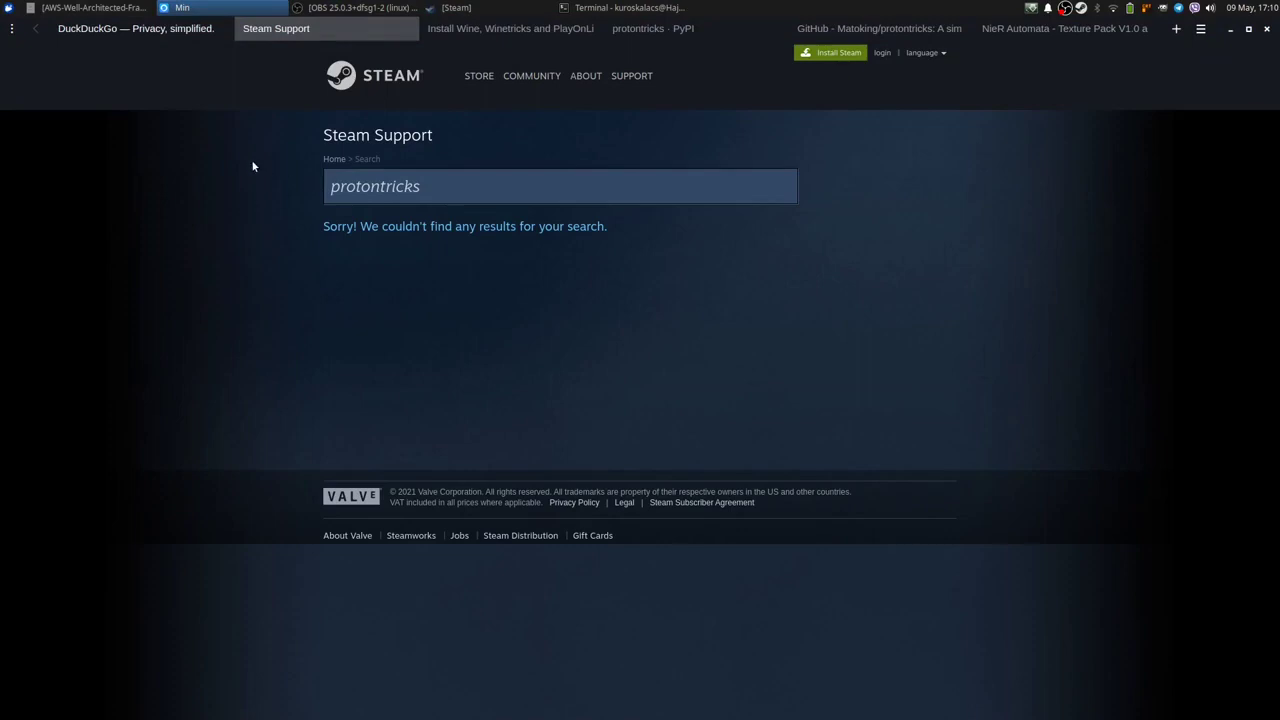
pyautogui.click(469, 30)
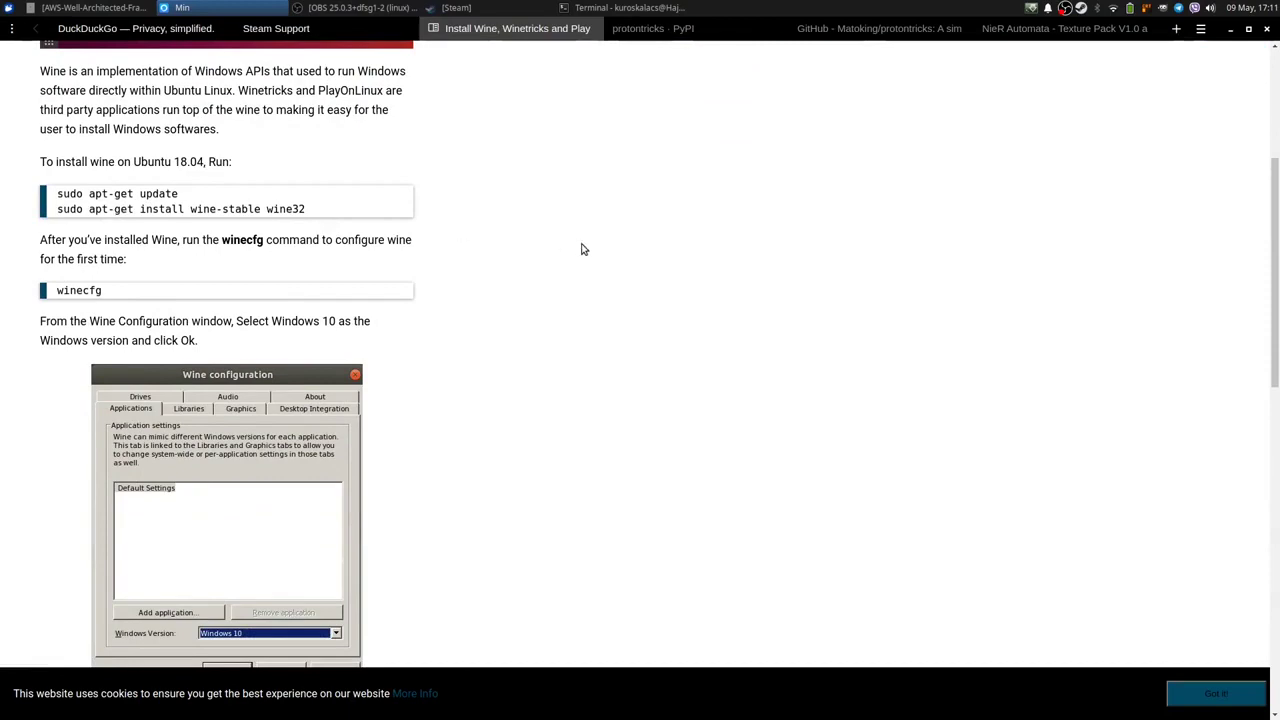
# Switch to the terminal, run "sudo apt -f install wine-stable wine32" following the browser guide, and clear the terminal
pyautogui.hotkey('alt', 'Tab')
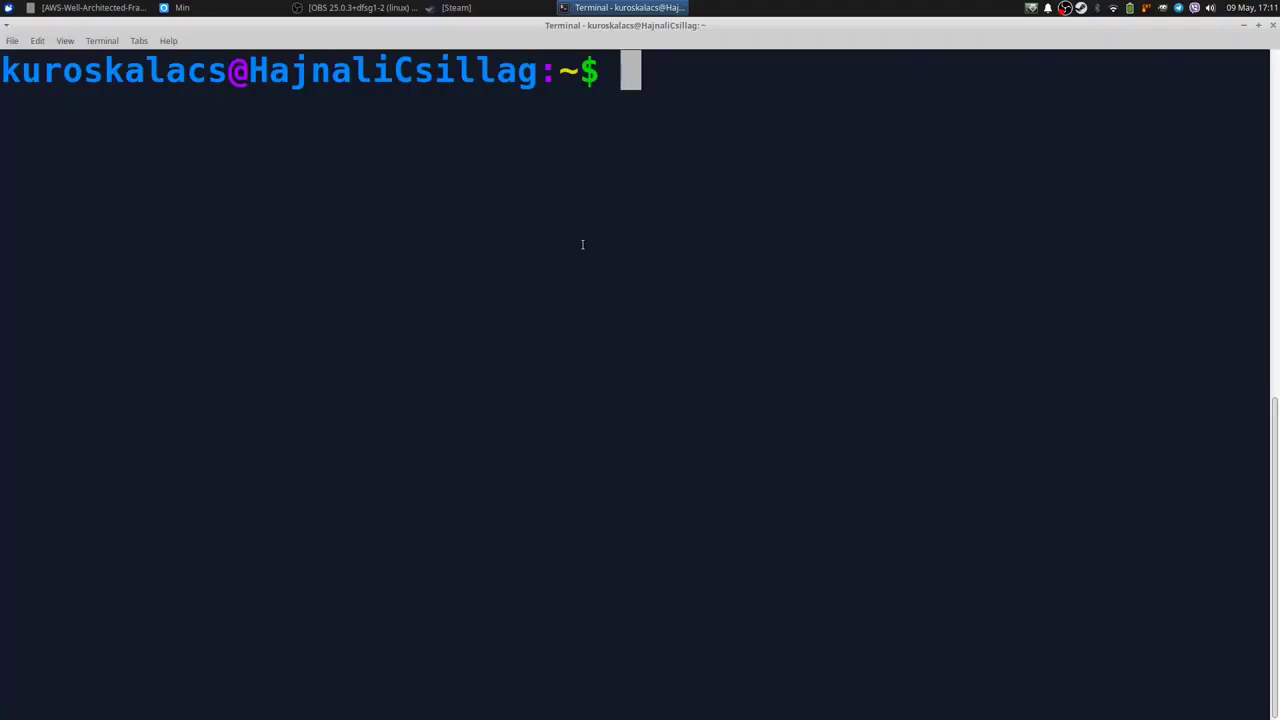
pyautogui.write('sudo apt -f install')
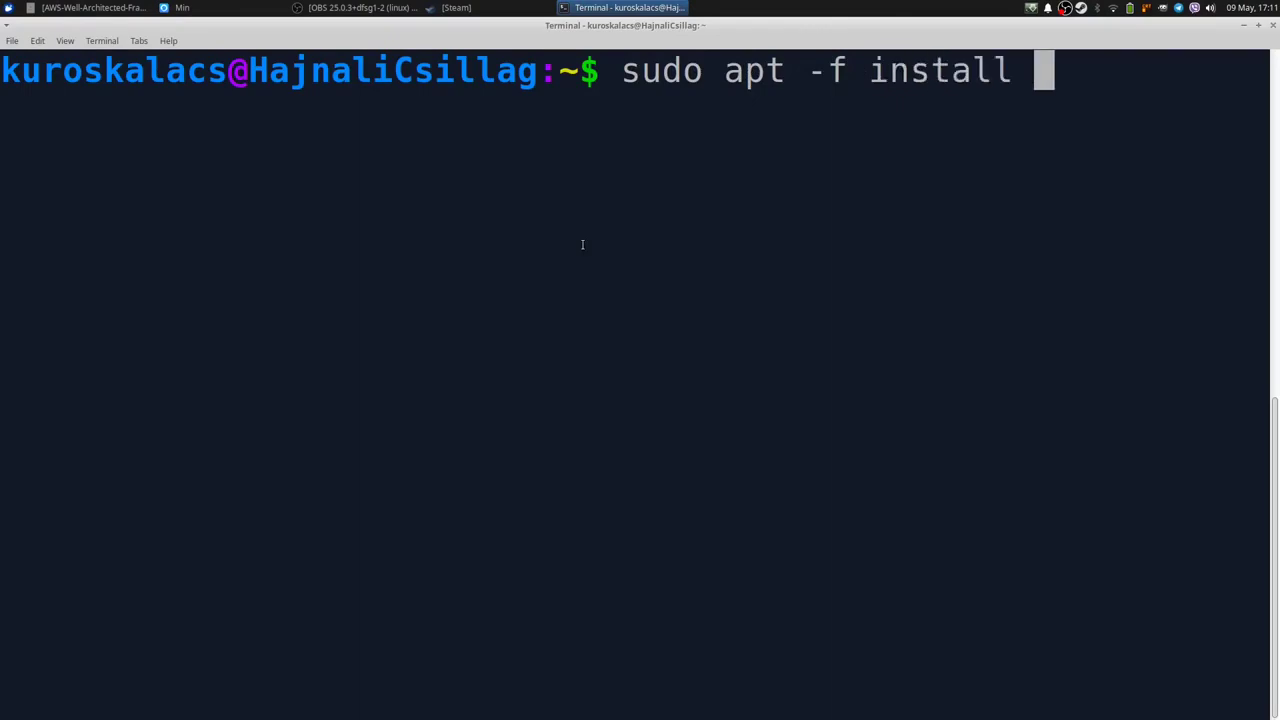
pyautogui.hotkey('alt', 'Tab')
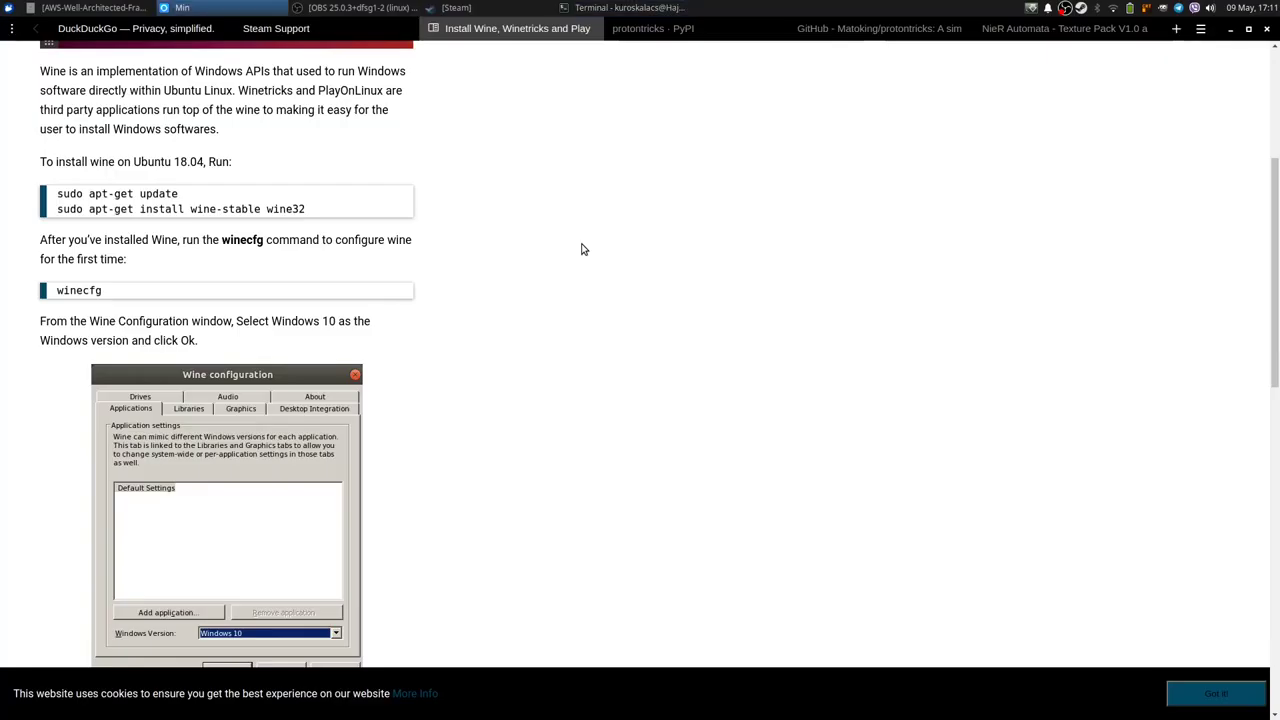
pyautogui.hotkey('alt', 'Tab')
pyautogui.write('wine-stable wine')
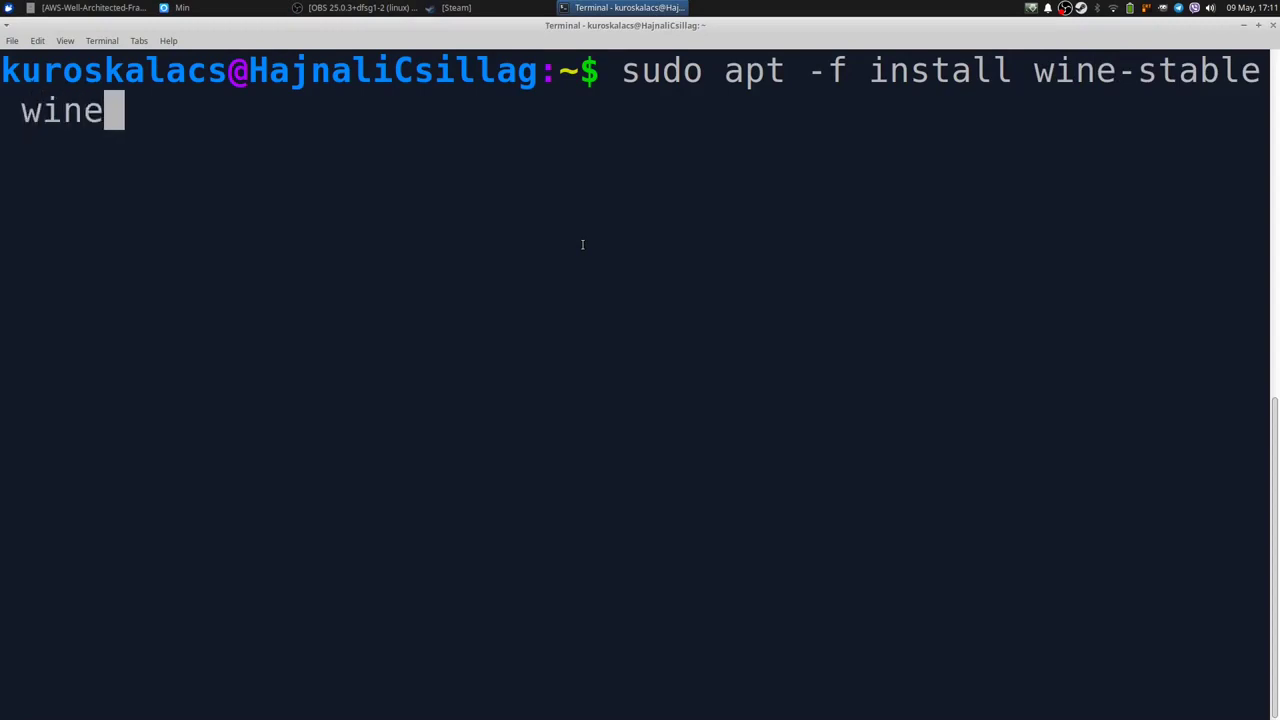
pyautogui.write('32')
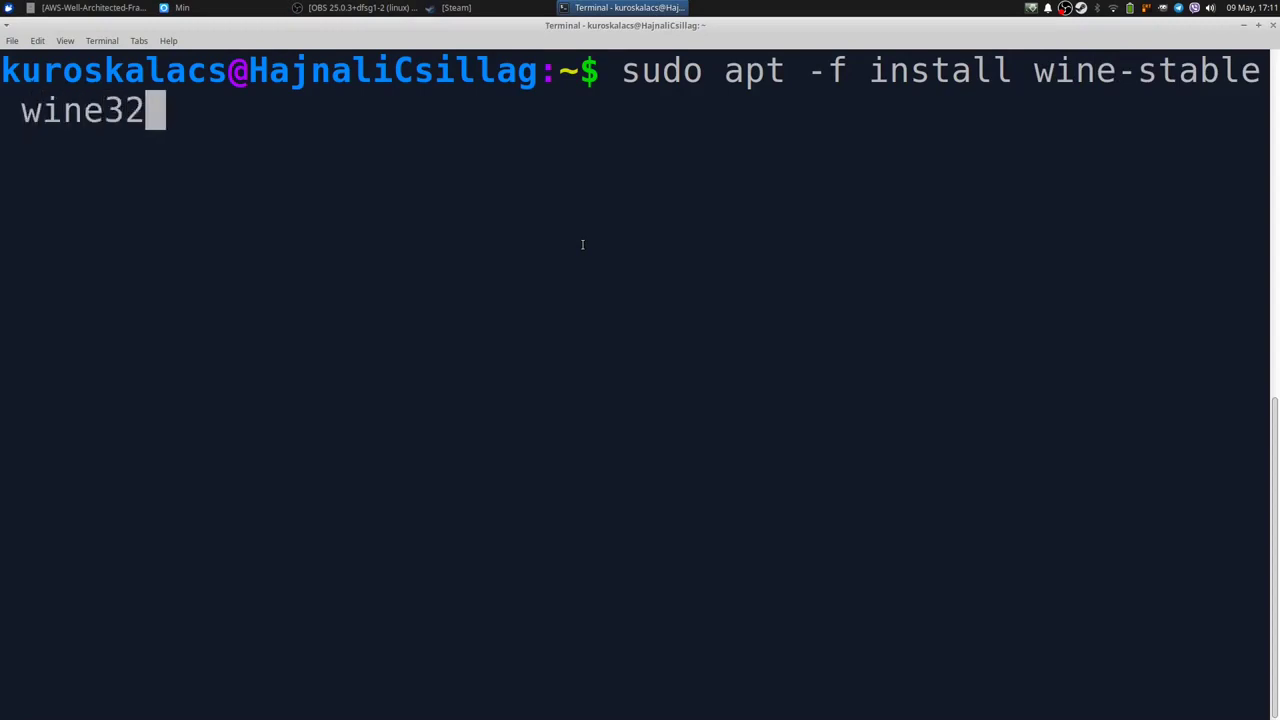
pyautogui.hotkey('alt', 'Tab')
pyautogui.hotkey('alt', 'Tab')
pyautogui.press('Return')
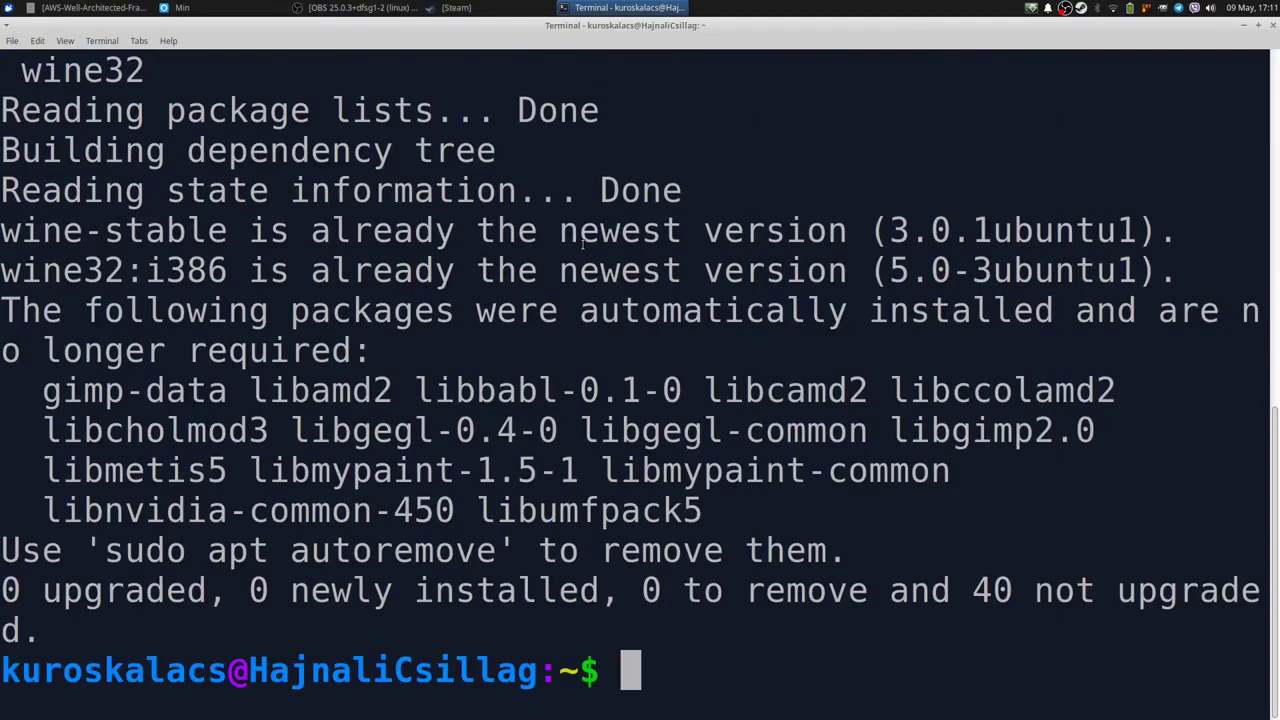
pyautogui.hotkey('ctrl', 'l')
# Check the guide's configuration instructions, run "winecfg" in the terminal and accept Windows 10 as the Windows version
pyautogui.hotkey('alt', 'Tab')
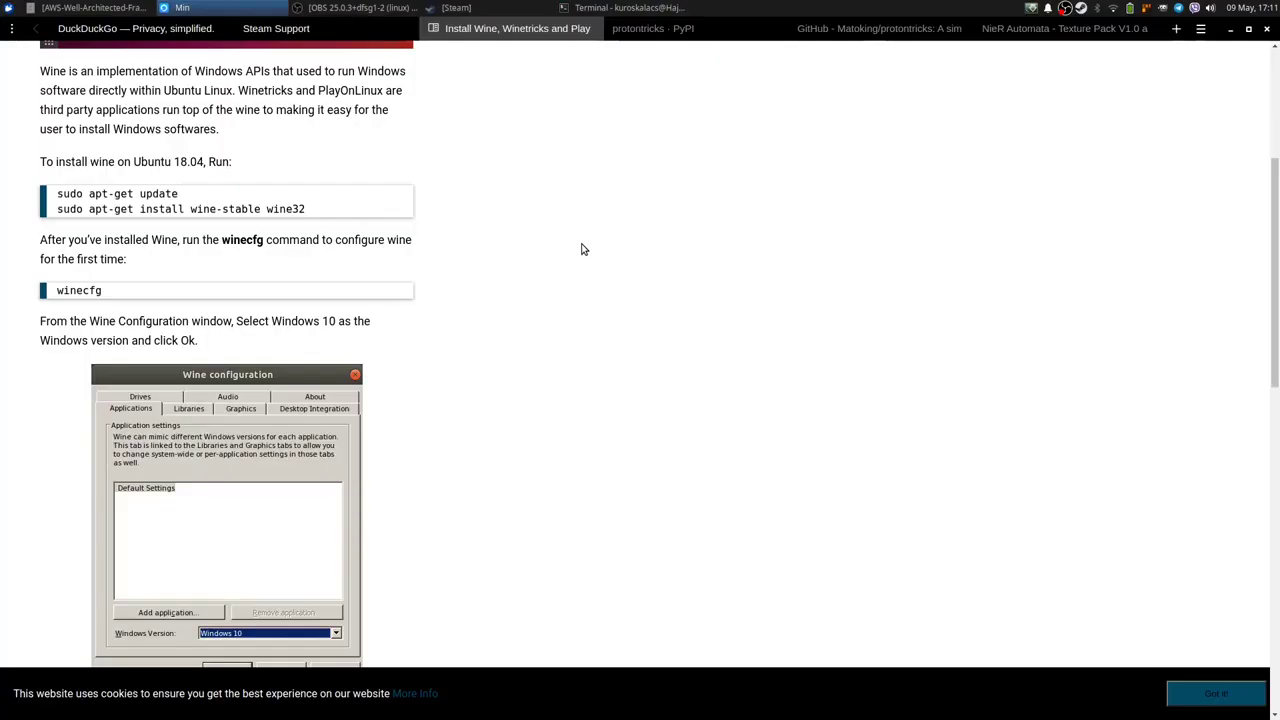
pyautogui.doubleClick(88, 293)
pyautogui.scroll(-5, 625, 316)
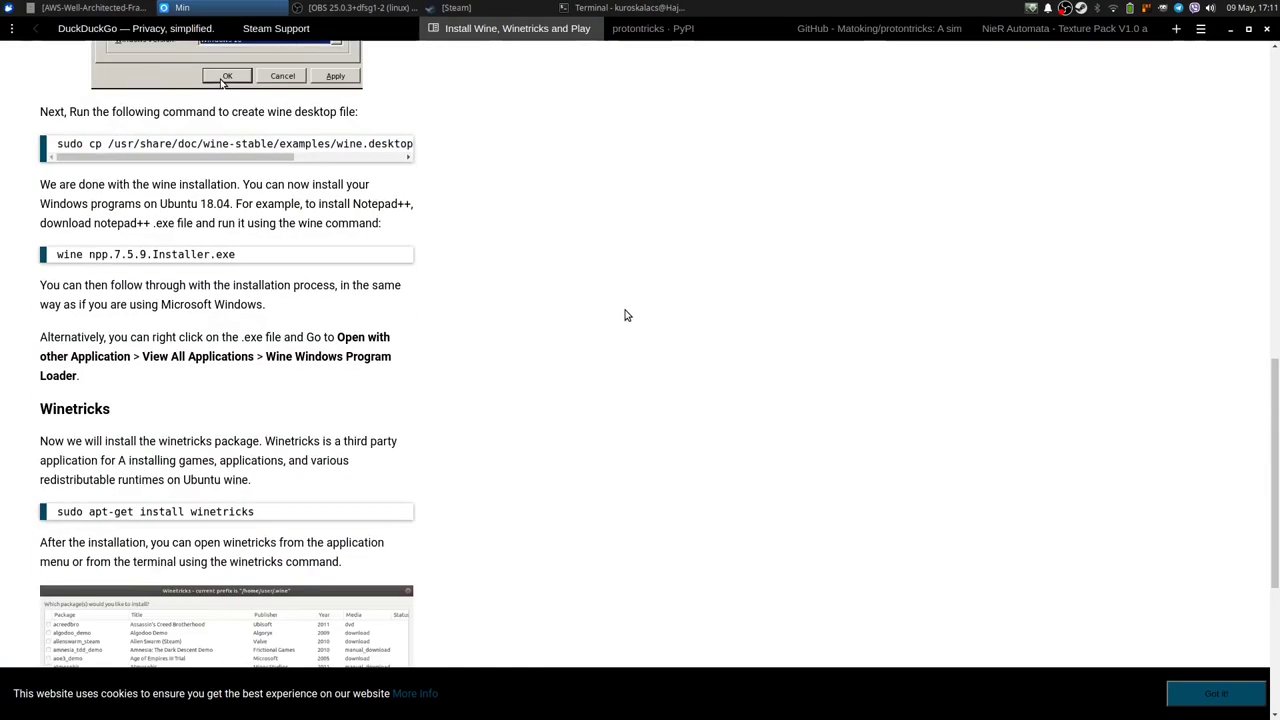
pyautogui.scroll(4, 625, 316)
pyautogui.scroll(3, 625, 316)
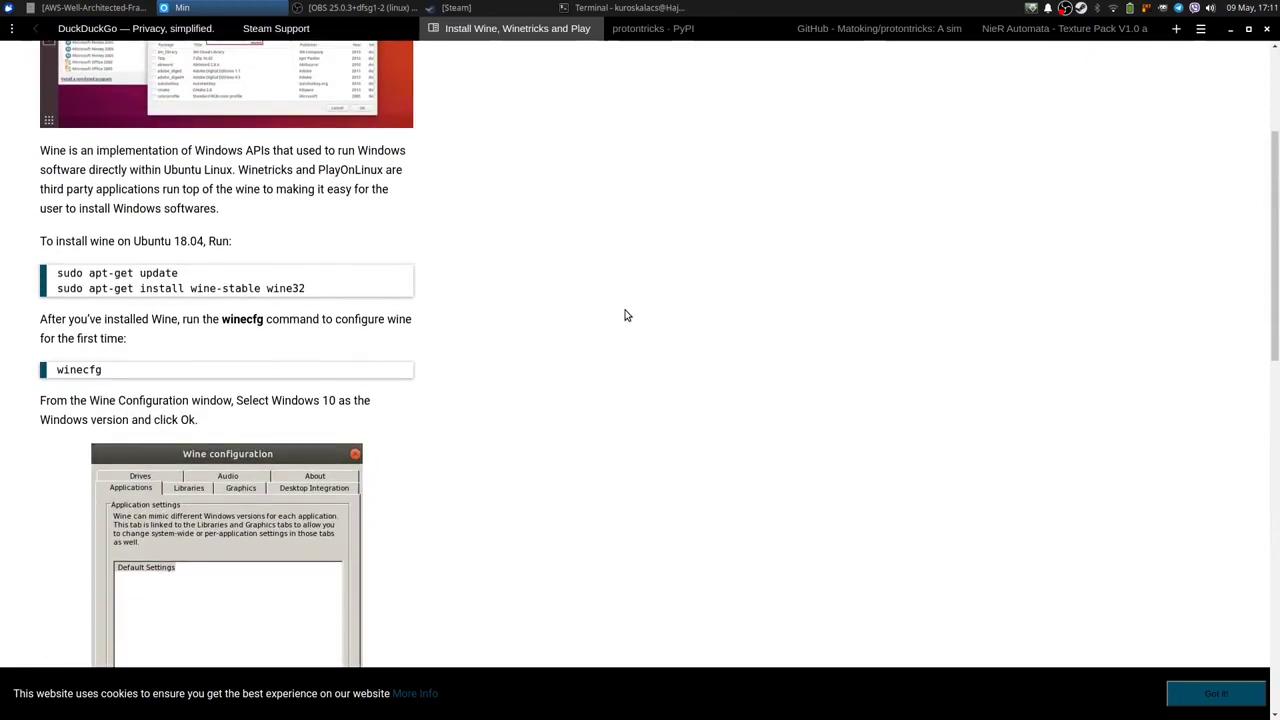
pyautogui.hotkey('alt', 'Tab')
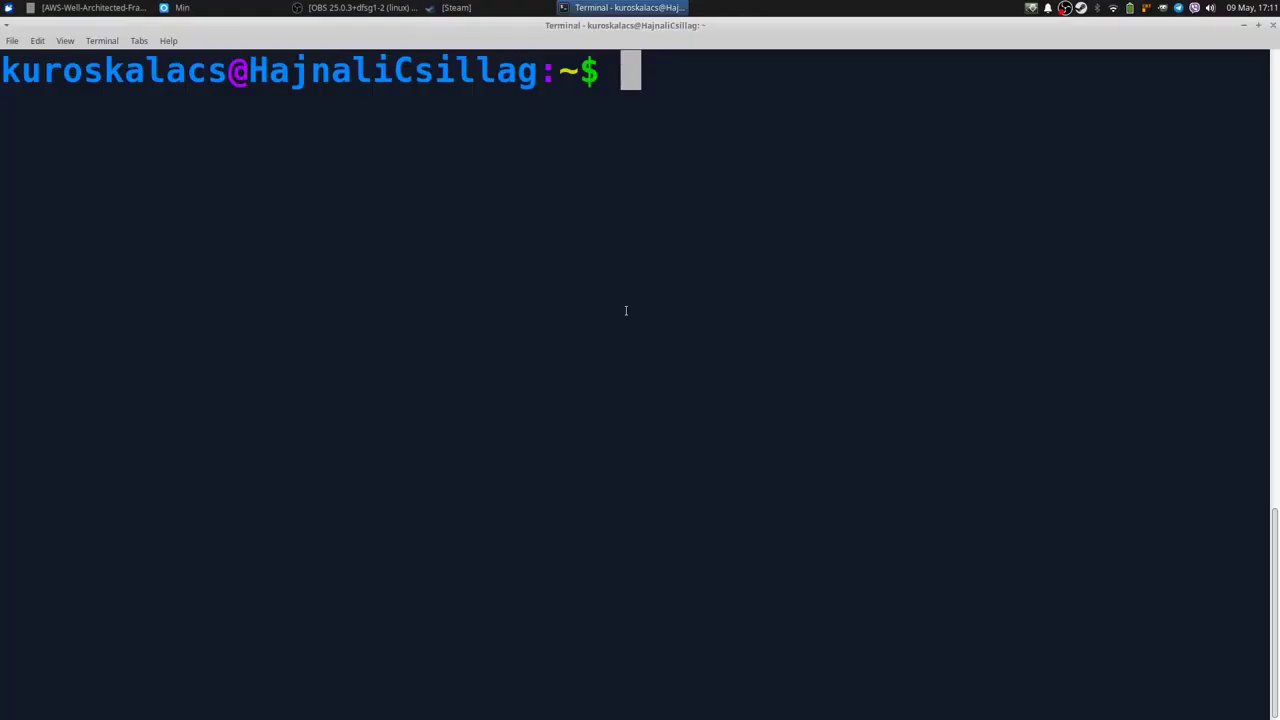
pyautogui.write('winecfg')
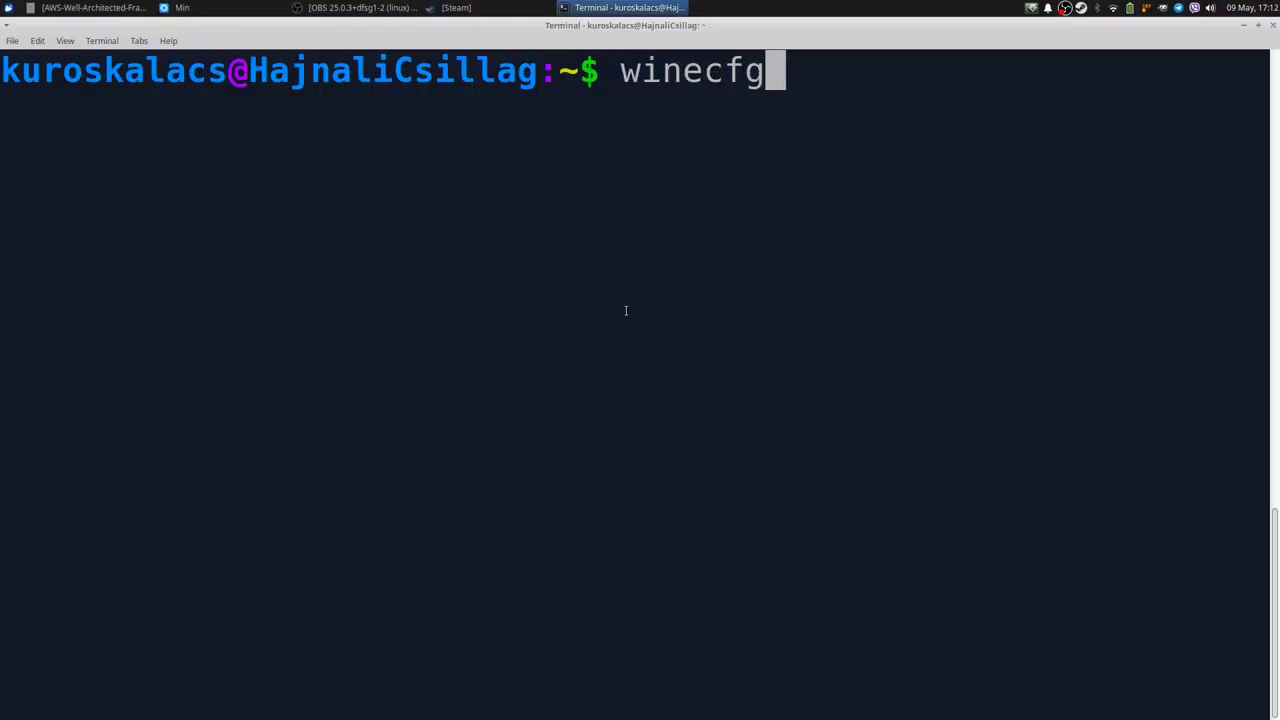
pyautogui.press('Return')
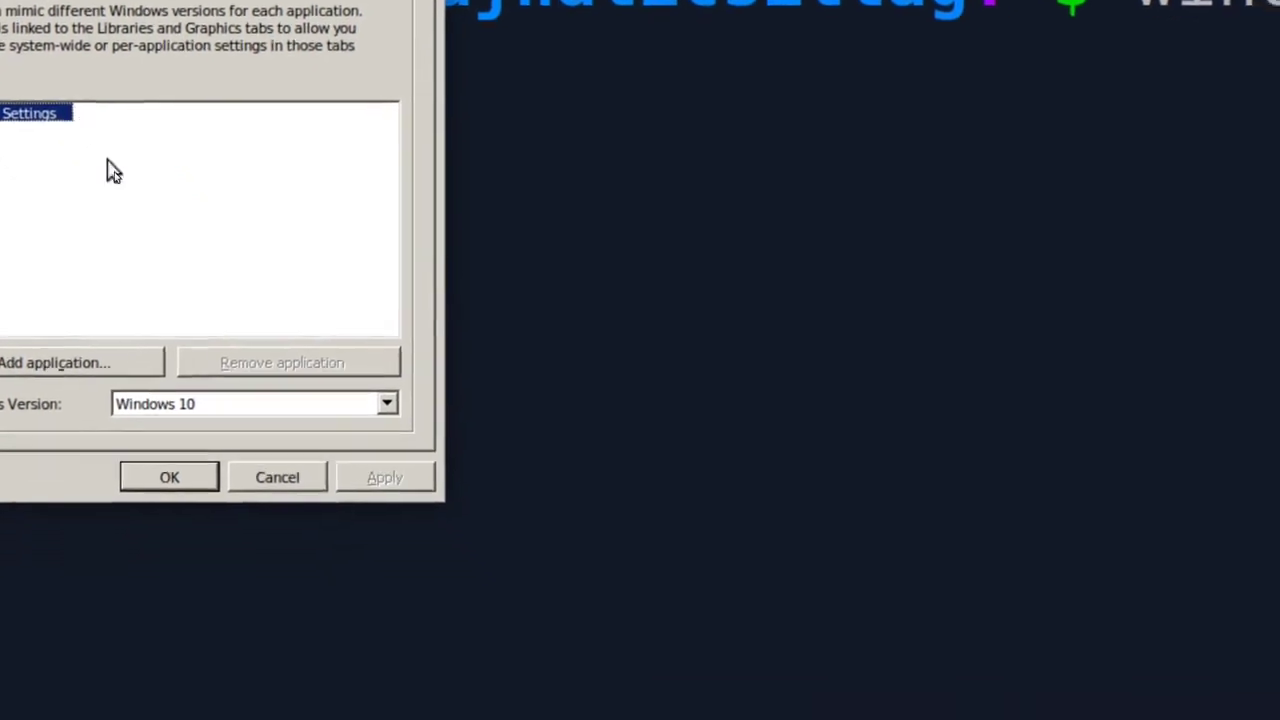
pyautogui.click(297, 384)
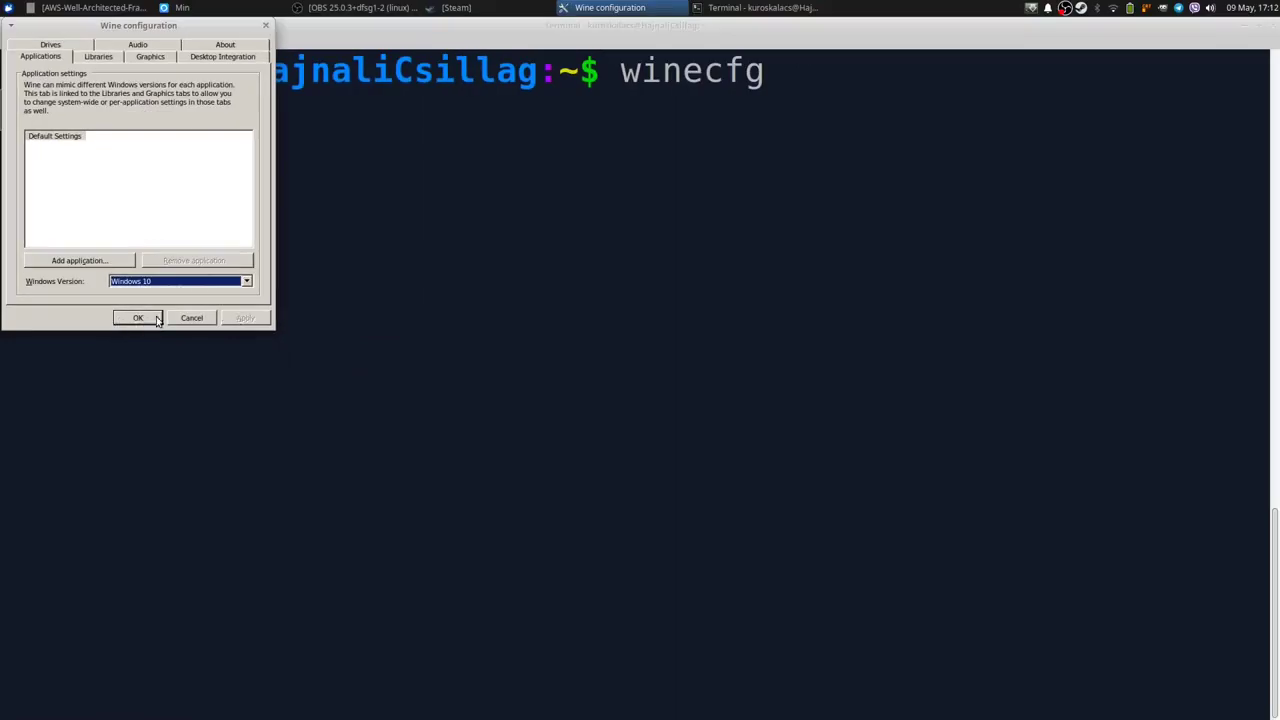
pyautogui.click(125, 318)
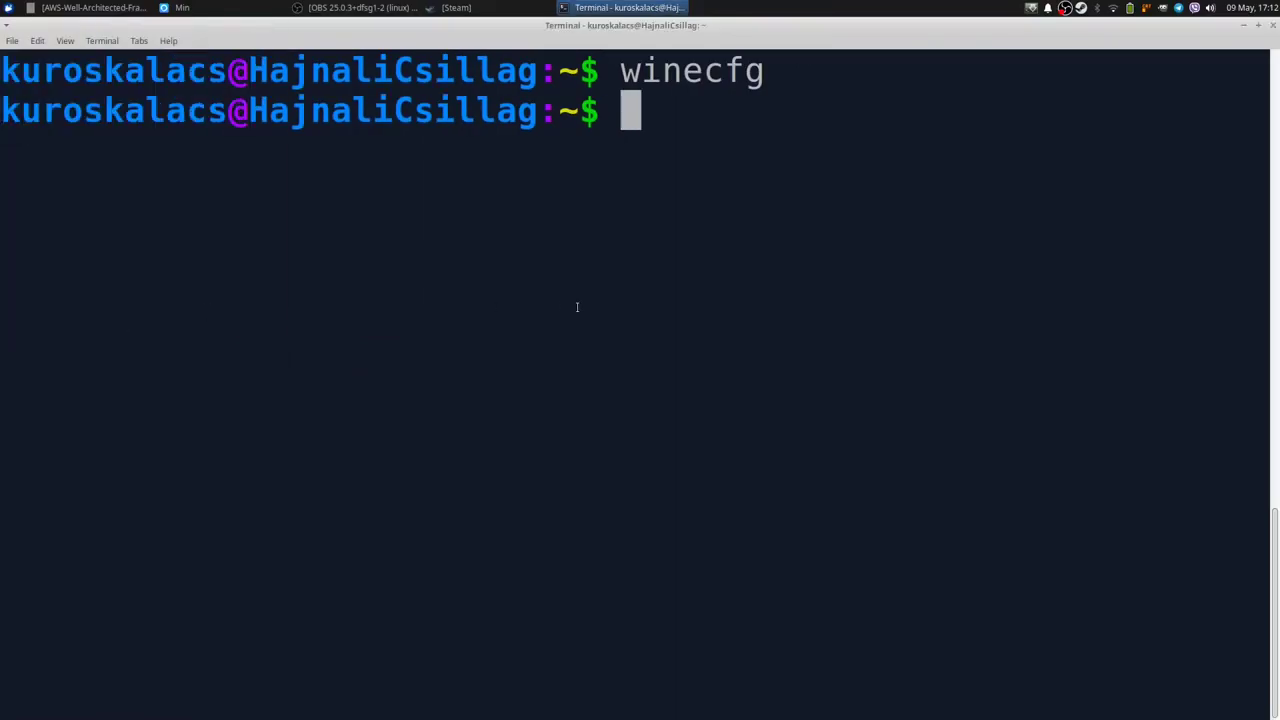
# Switch to the Min browser and read the guide's sections on the wine desktop file, Winetricks and PlayOnLinux
pyautogui.hotkey('alt', 'Tab')
pyautogui.scroll(-5, 631, 312)
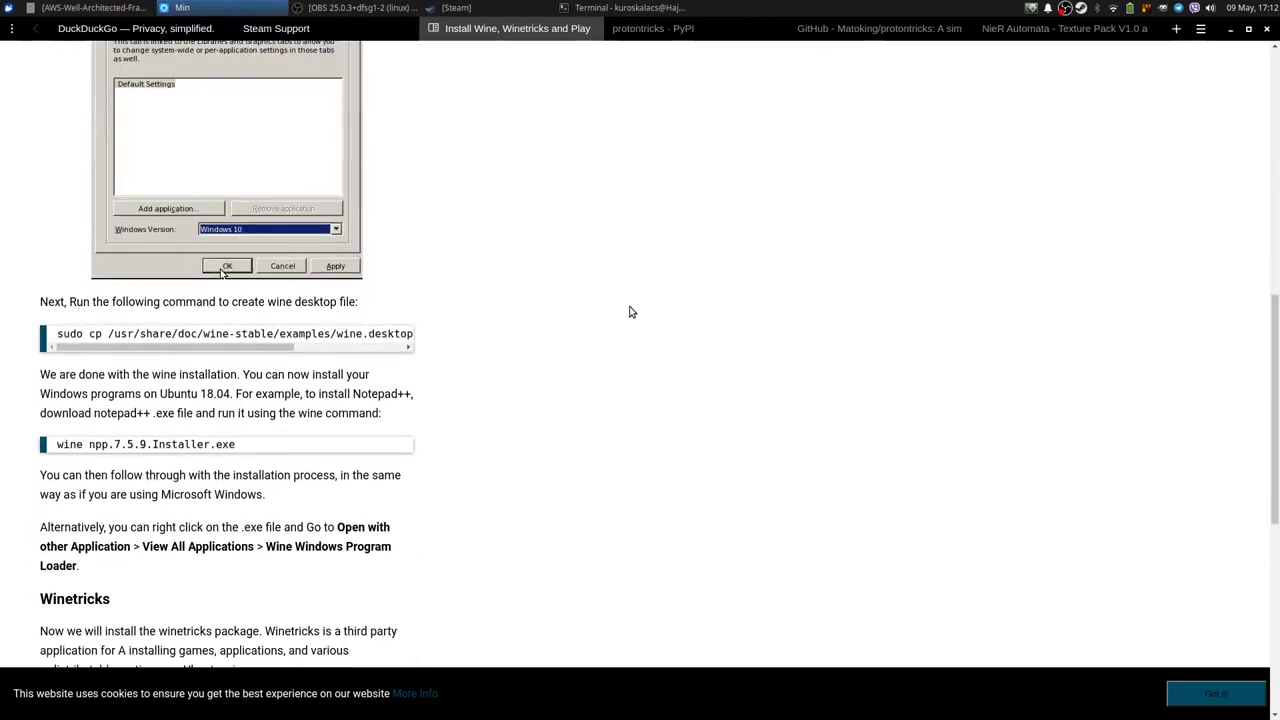
pyautogui.scroll(-3, 629, 309)
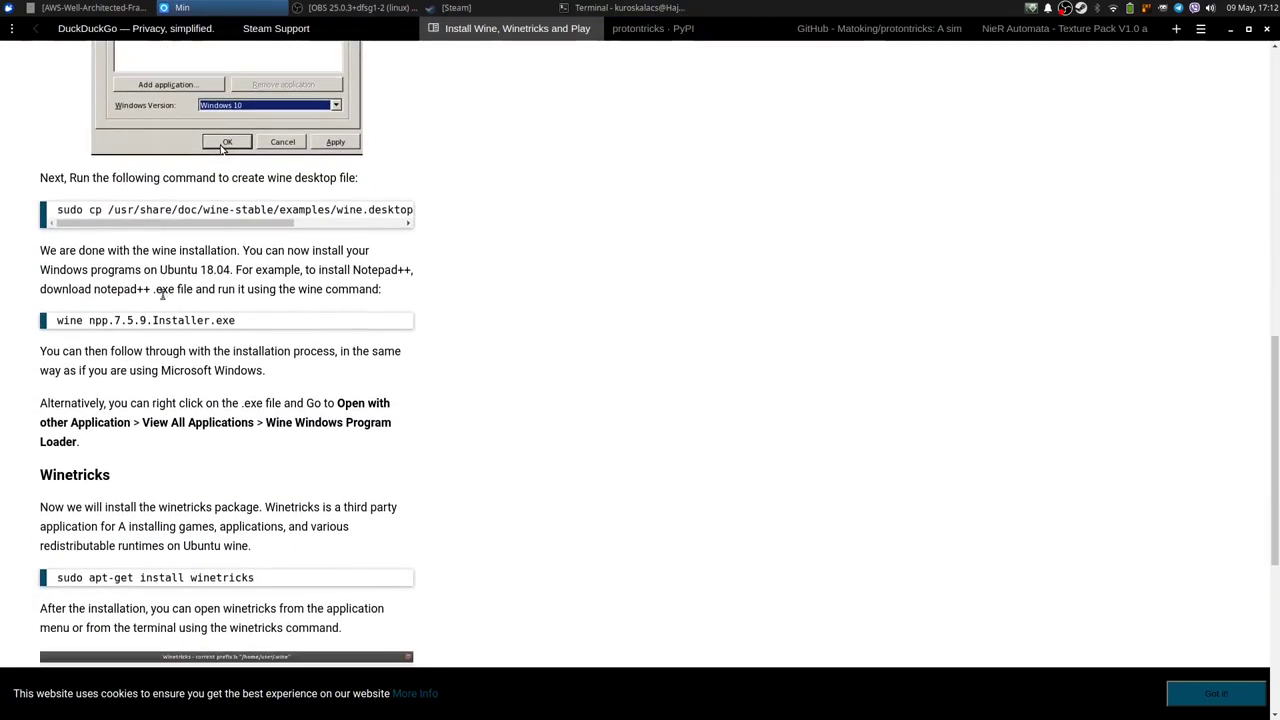
pyautogui.scroll(-5, 560, 337)
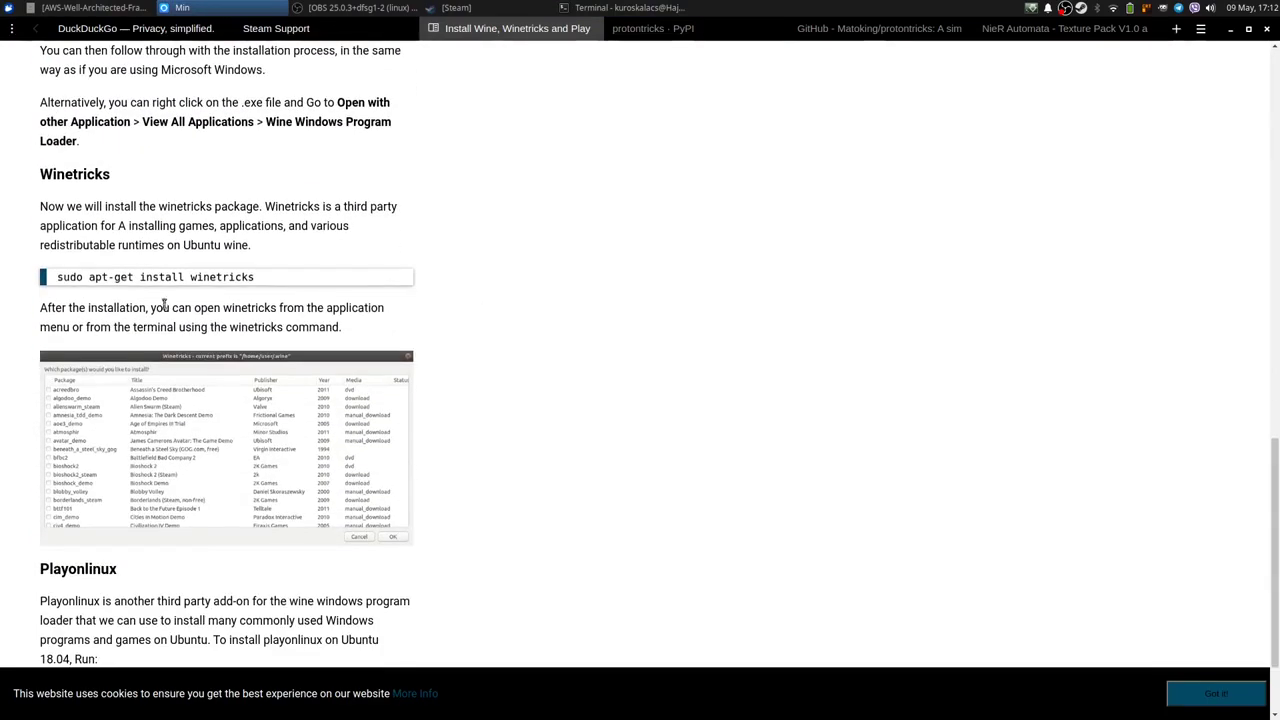
pyautogui.scroll(-3, 578, 257)
# Switch to the terminal, run "sudo apt -f install winetricks" by adapting the earlier Wine install command, and clear the terminal
pyautogui.hotkey('alt', 'Tab')
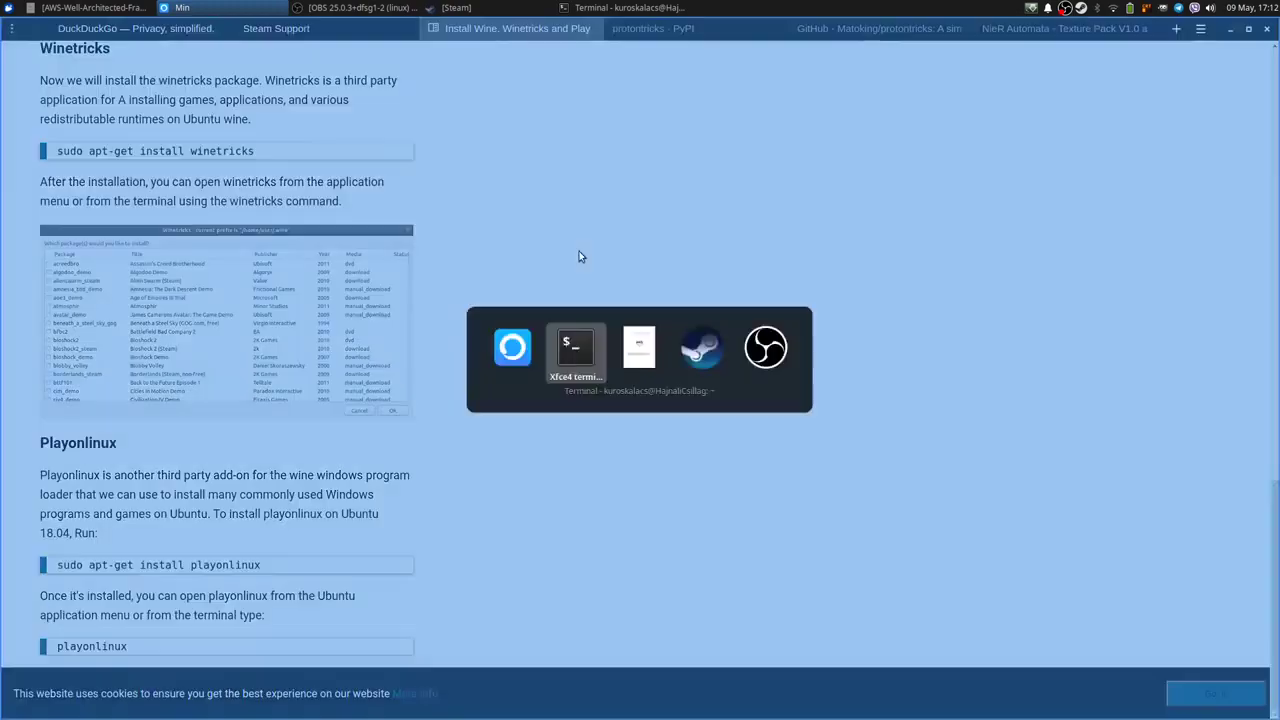
pyautogui.hotkey('ctrl', 'l')
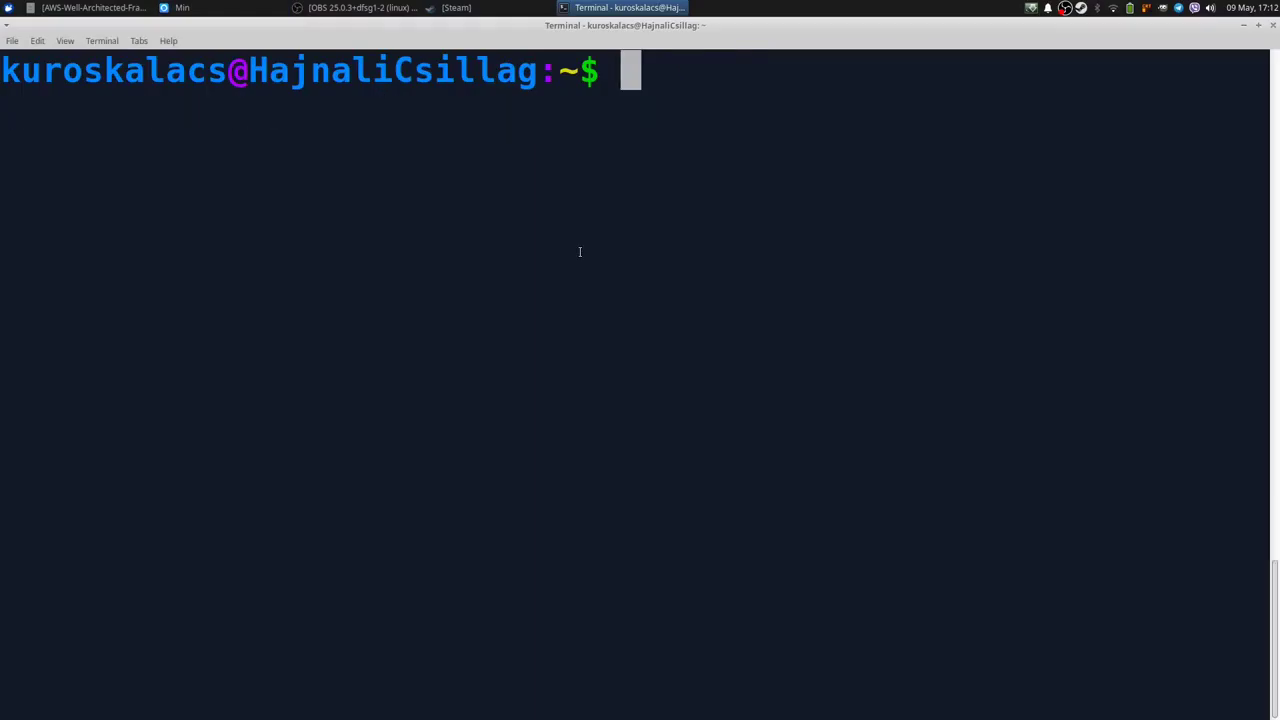
pyautogui.write('sudo apt -f install wine-stable wine32')
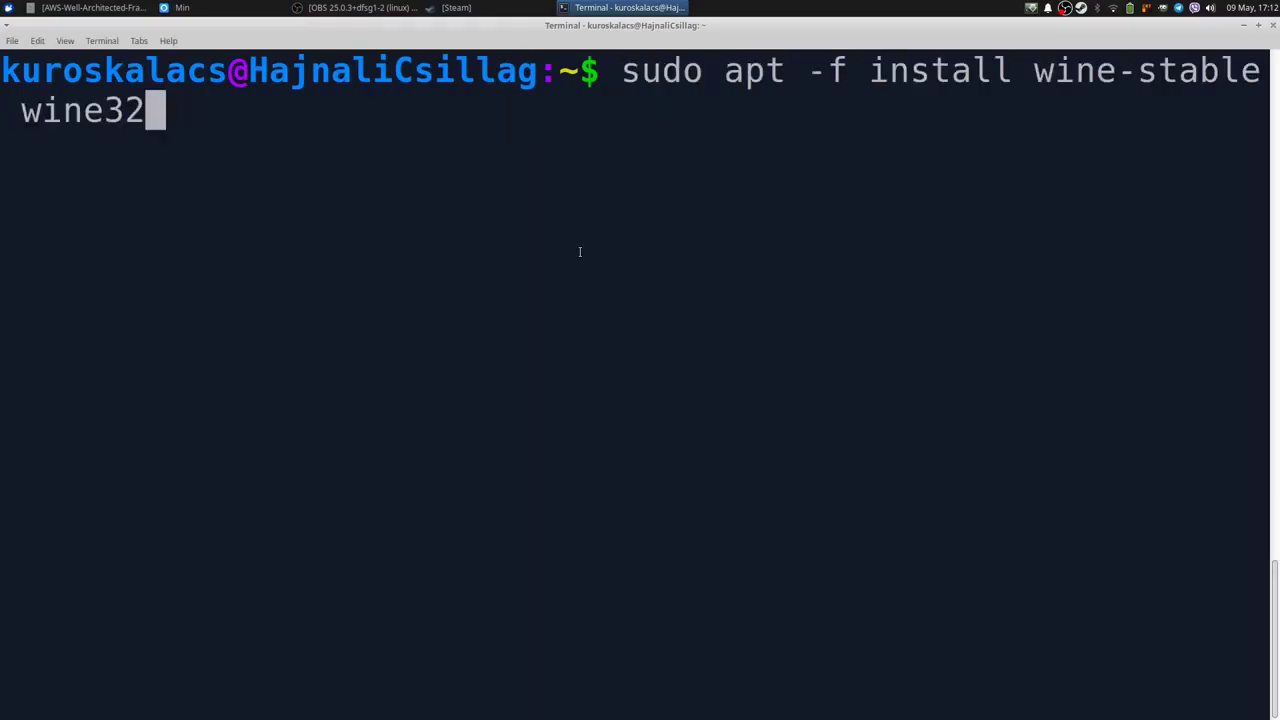
pyautogui.hotkey('ctrl', 'Left')
pyautogui.hotkey('ctrl', 'w')
pyautogui.press('End')
pyautogui.press('BackSpace')
pyautogui.press('BackSpace')
pyautogui.write('tricks')
pyautogui.press('Return')
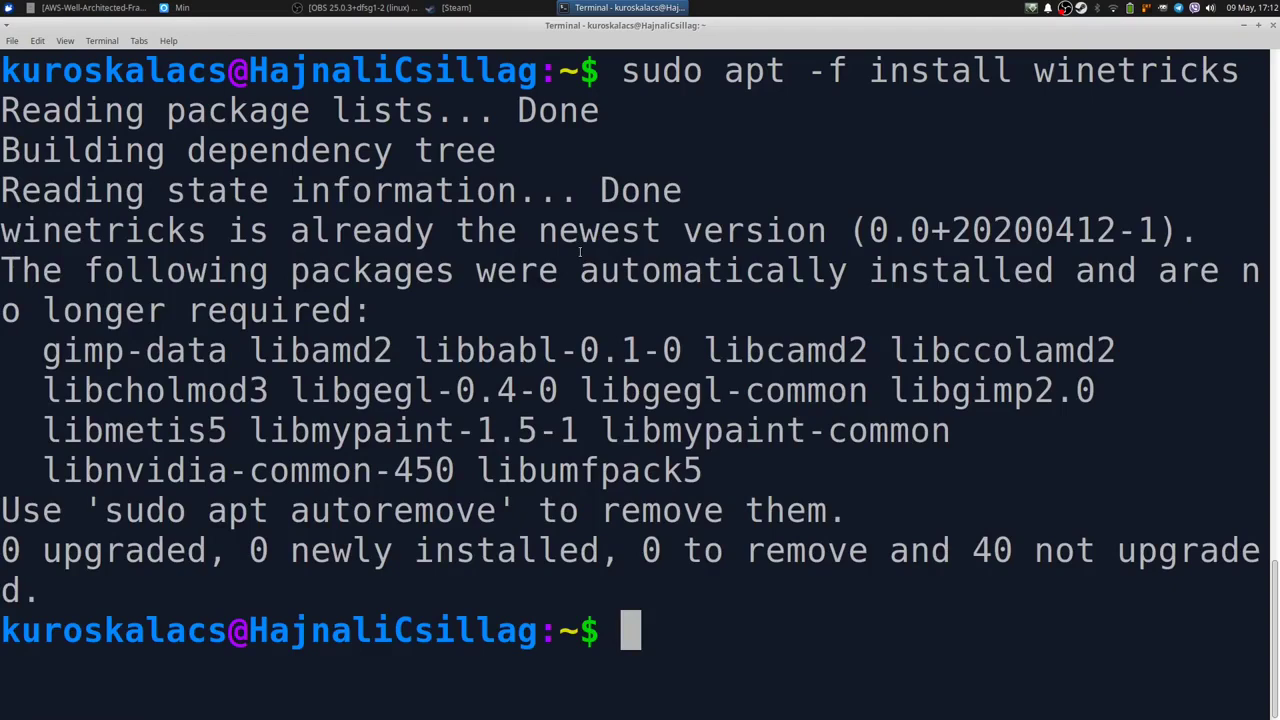
pyautogui.hotkey('ctrl', 'l')
# Return to the Min browser, view the protontricks page on PyPI and open the Matoking/protontricks README on GitHub
pyautogui.hotkey('alt', 'Tab')
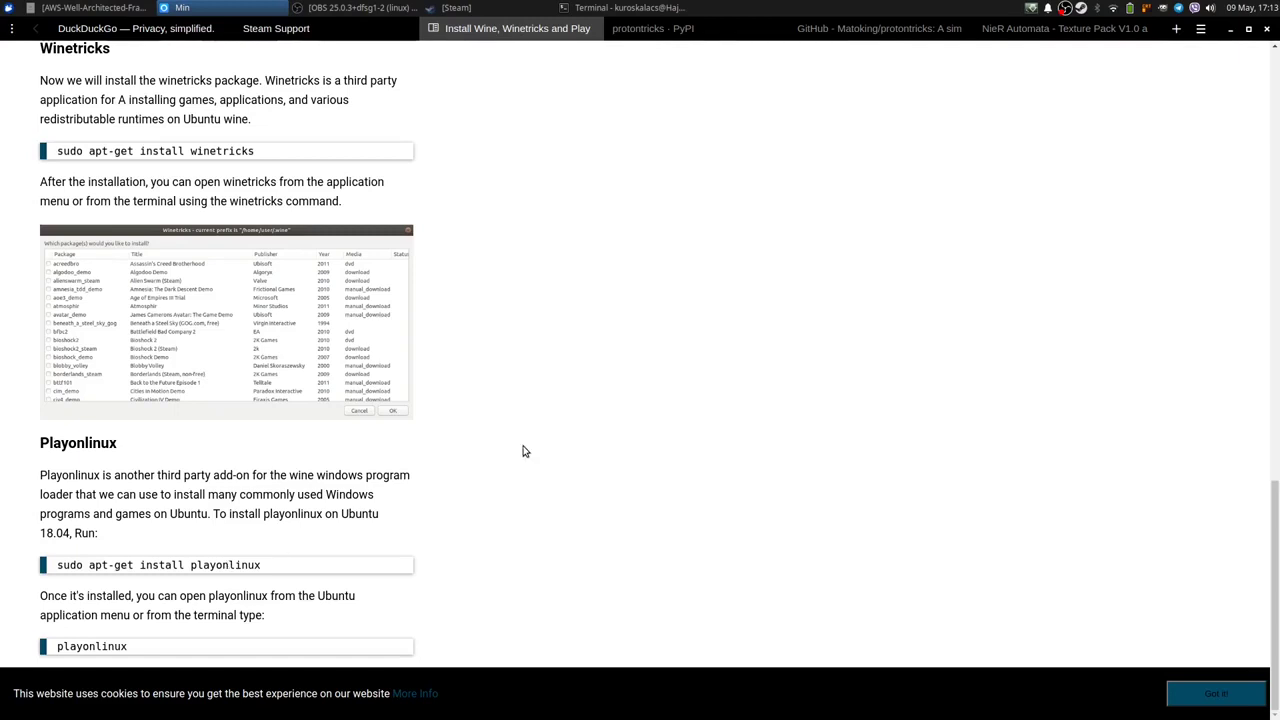
pyautogui.scroll(5, 524, 451)
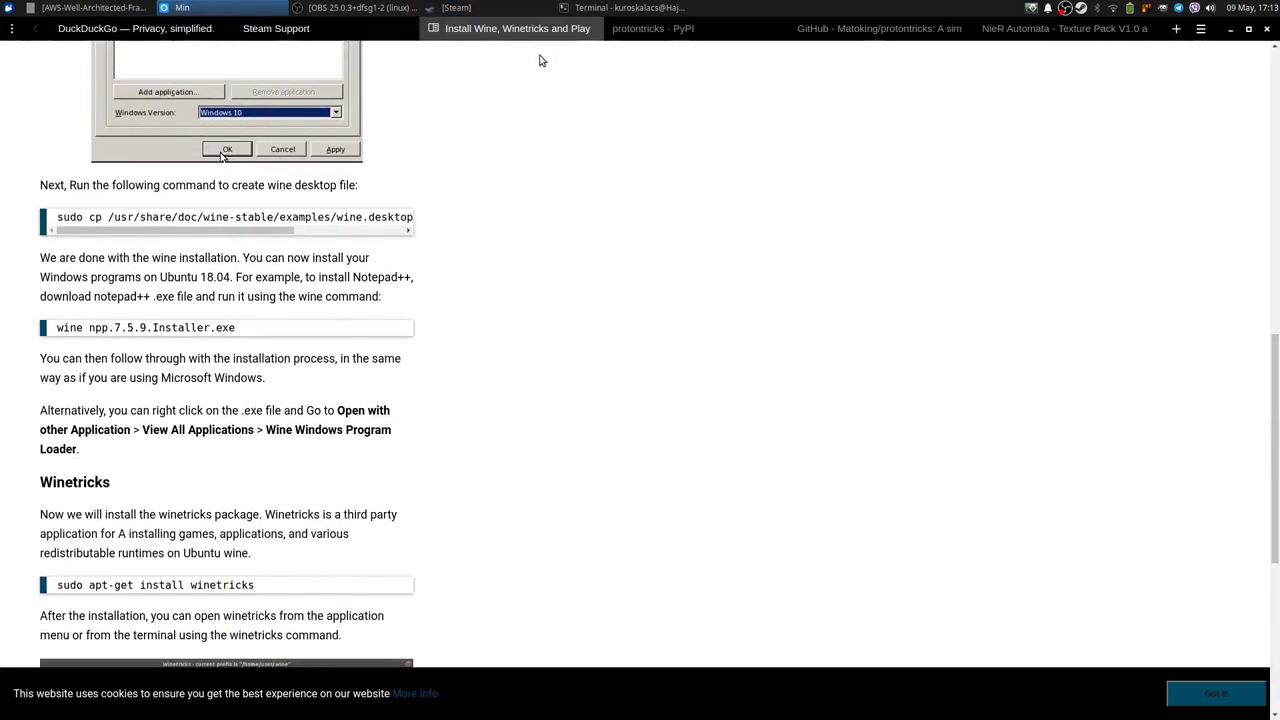
pyautogui.scroll(1, 587, 185)
pyautogui.scroll(10, 587, 185)
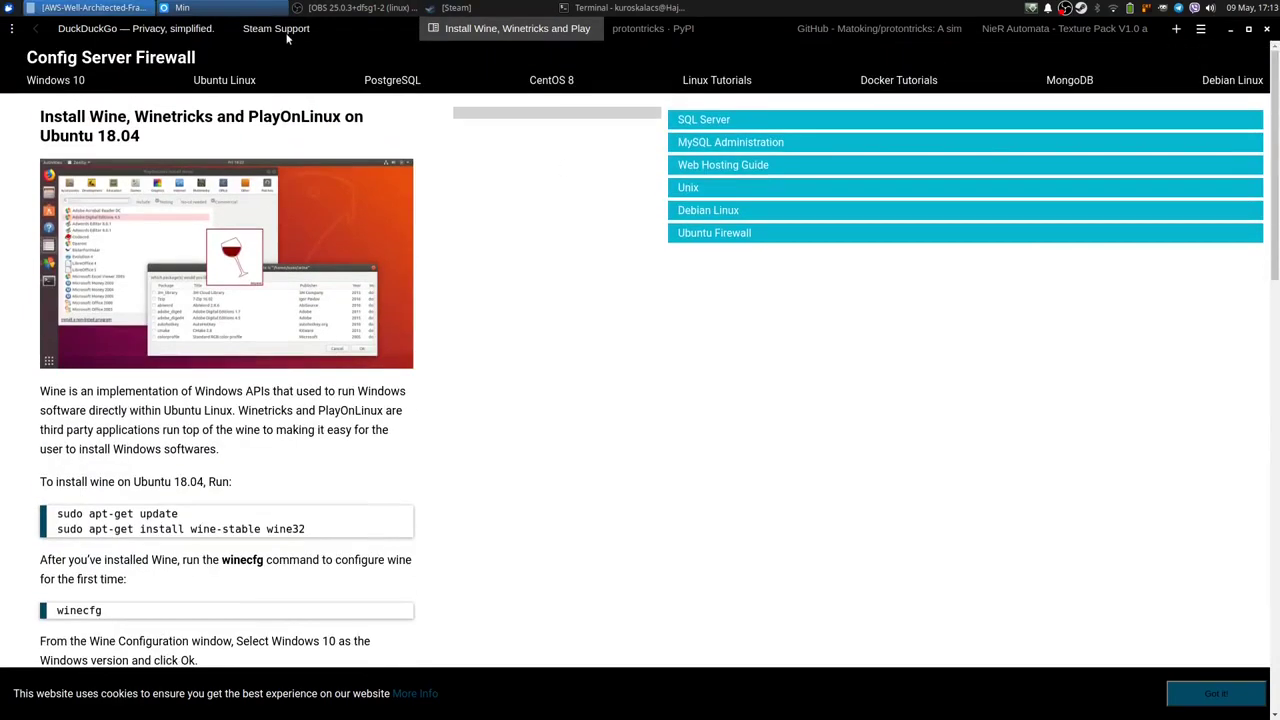
pyautogui.click(105, 29)
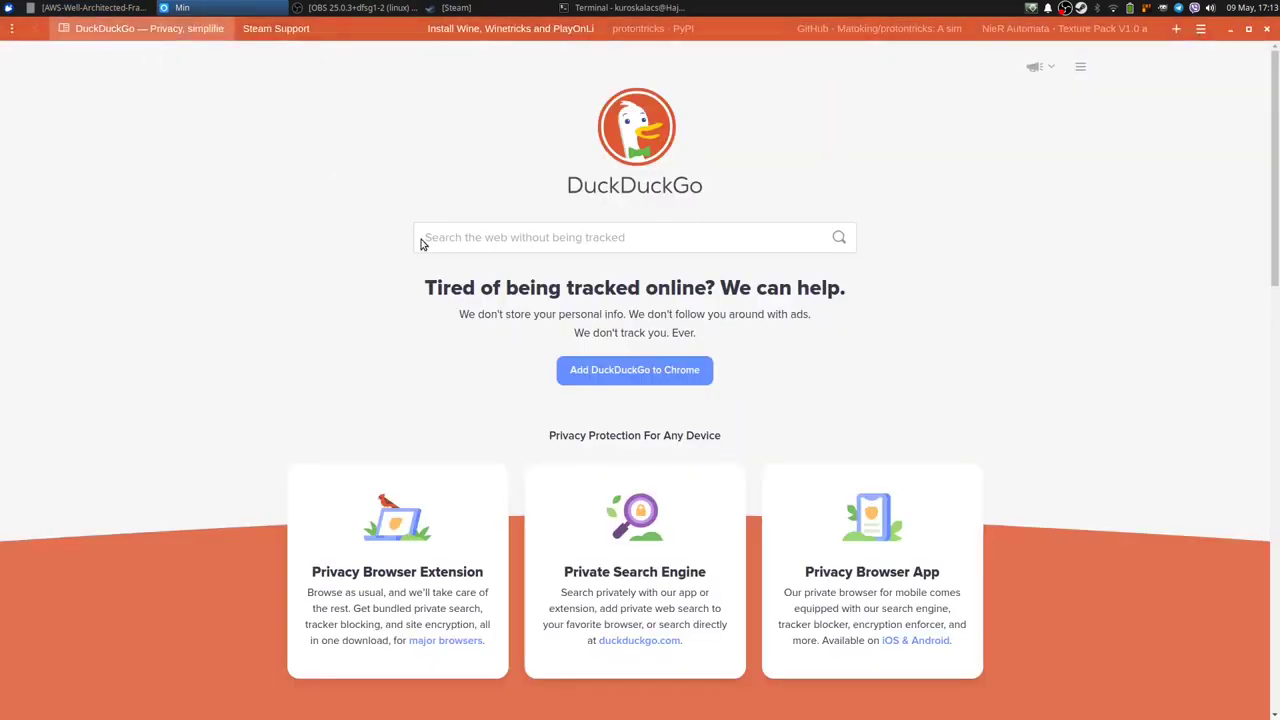
pyautogui.click(676, 28)
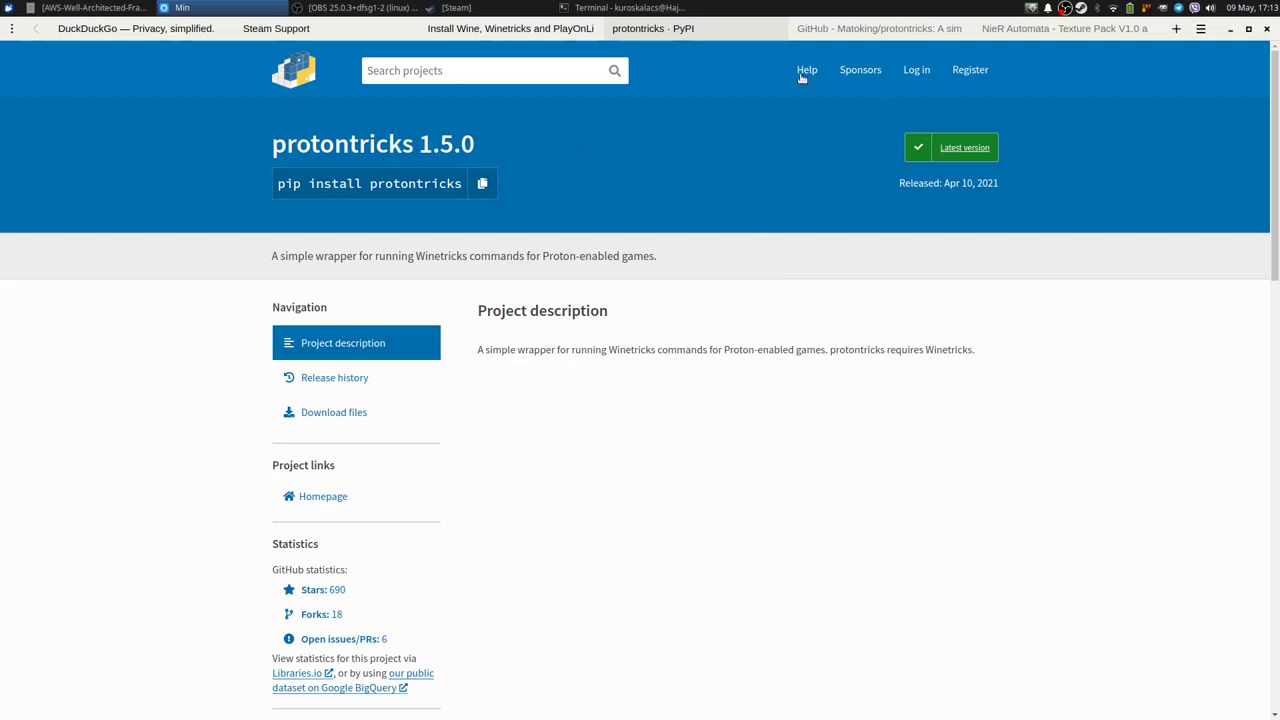
pyautogui.click(872, 32)
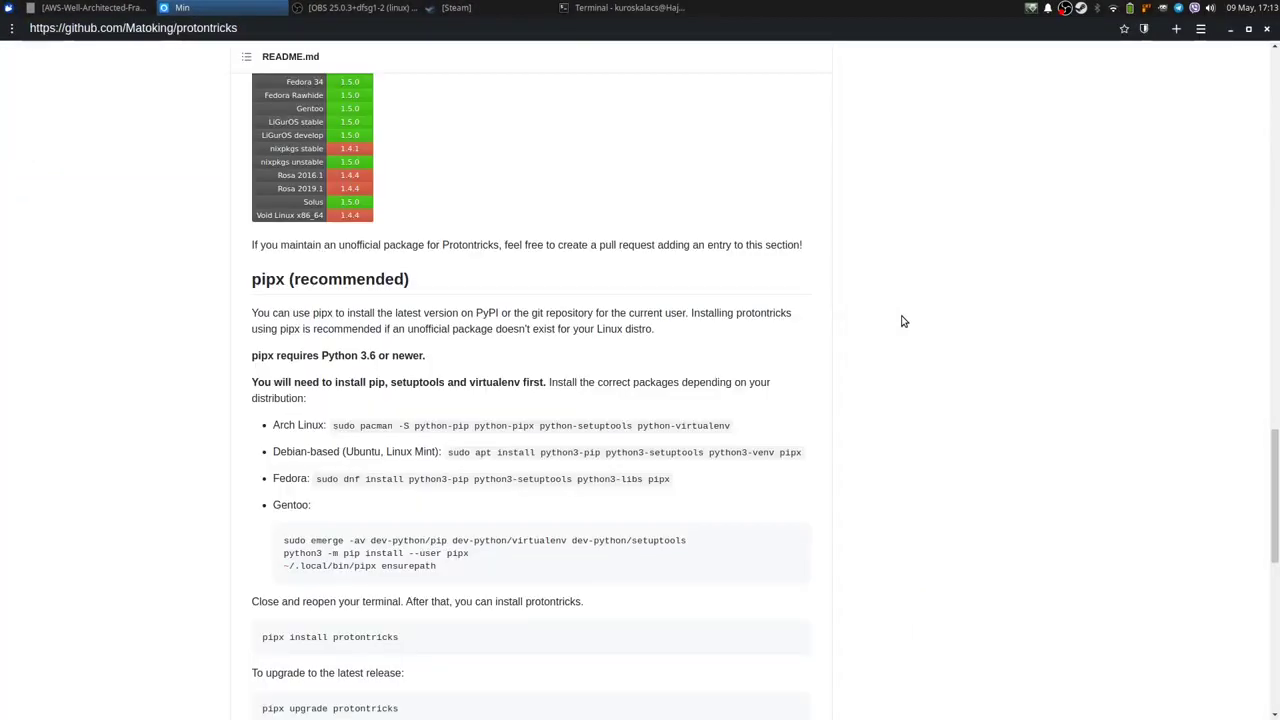
# Copy the Debian-based install command for python3-pip, python3-setuptools, python3-venv and pipx from the README's pipx section
pyautogui.scroll(-2, 903, 321)
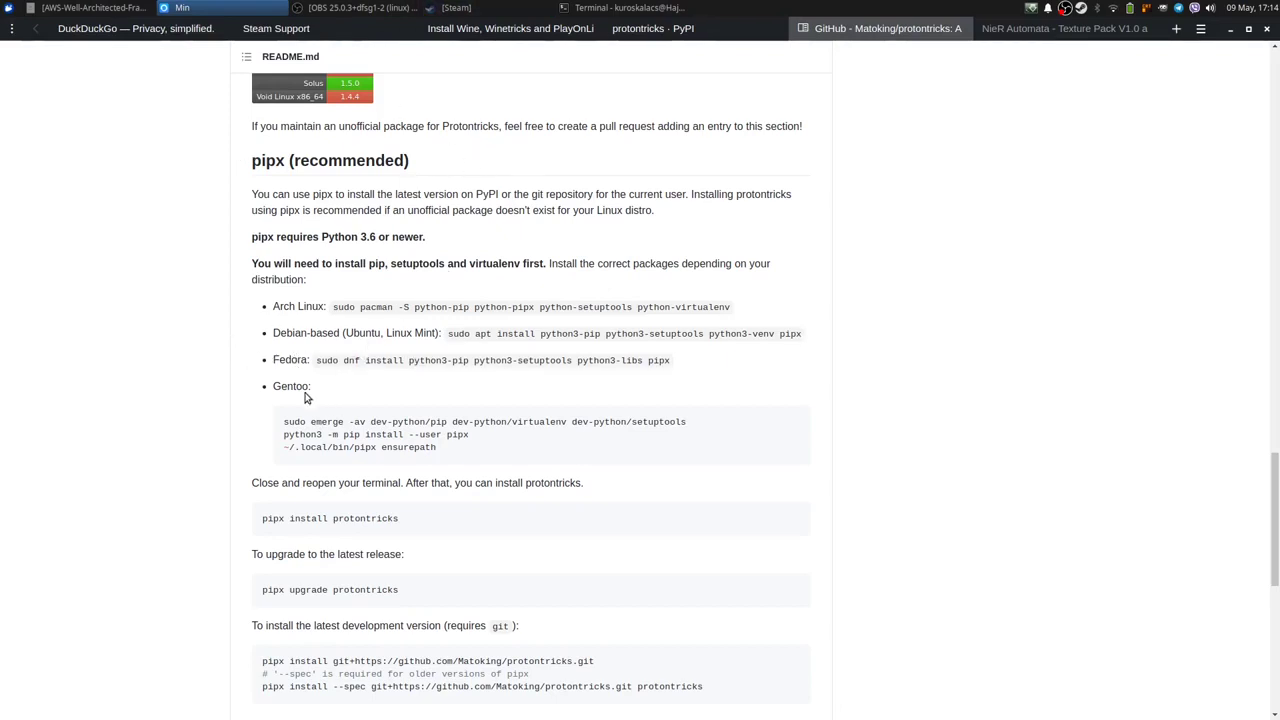
pyautogui.doubleClick(290, 386)
pyautogui.click(336, 391)
pyautogui.scroll(1, 803, 382)
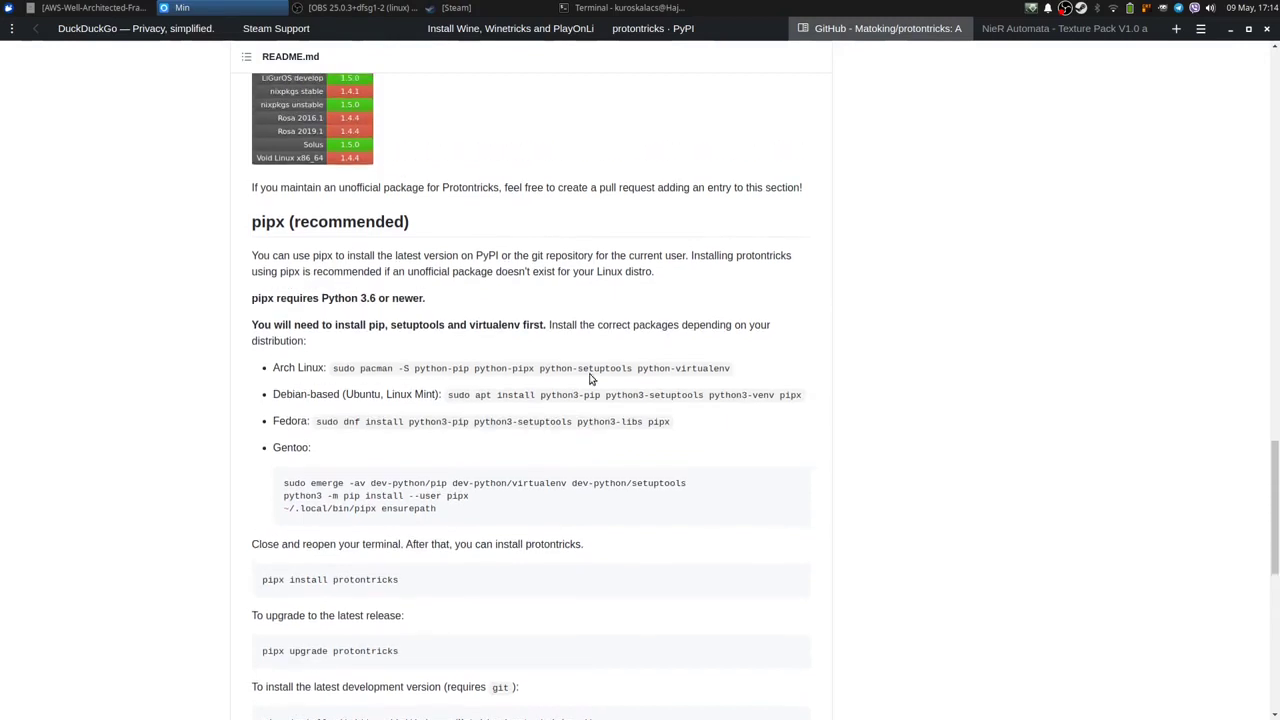
pyautogui.moveTo(449, 395); pyautogui.dragTo(808, 399)
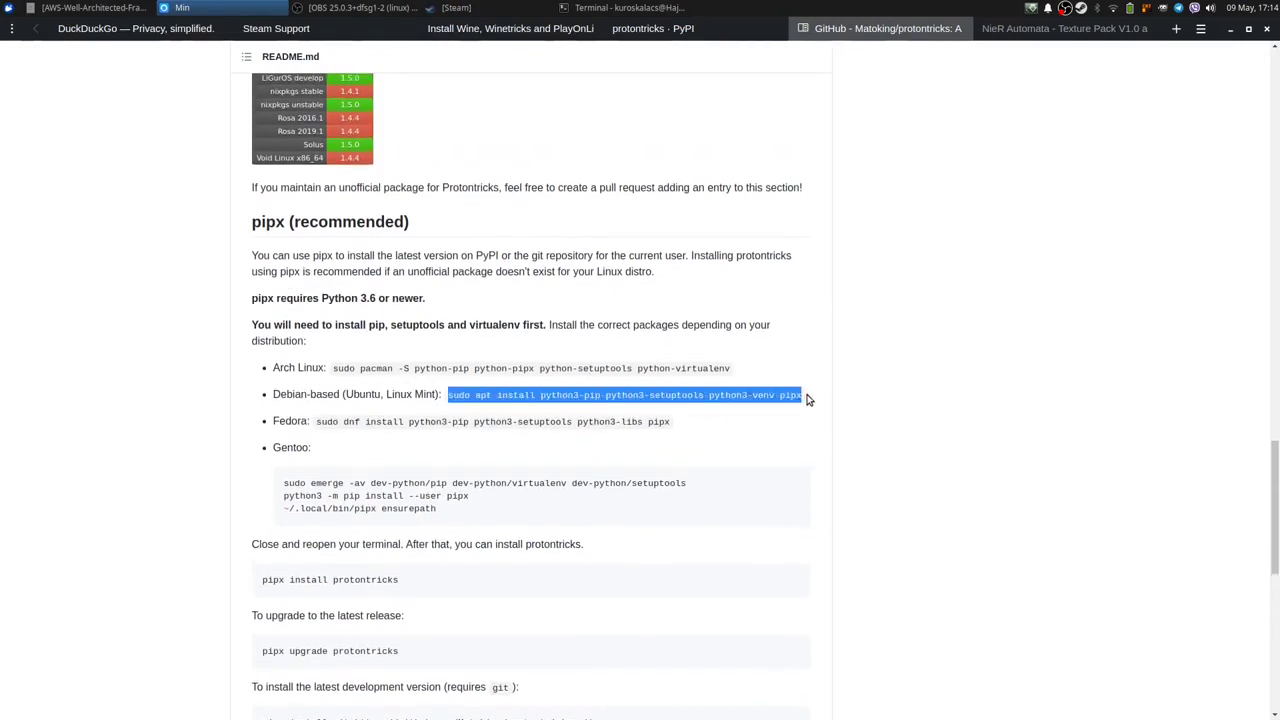
pyautogui.rightClick(646, 395)
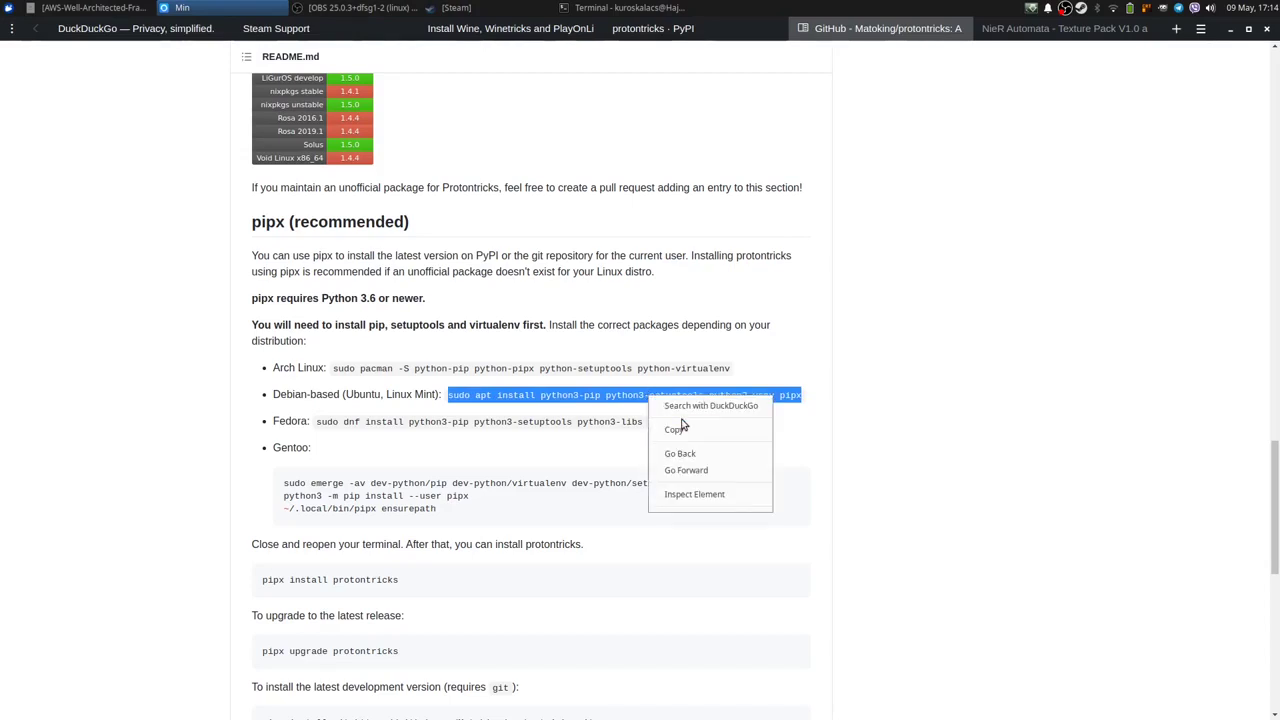
pyautogui.click(680, 427)
pyautogui.click(762, 428)
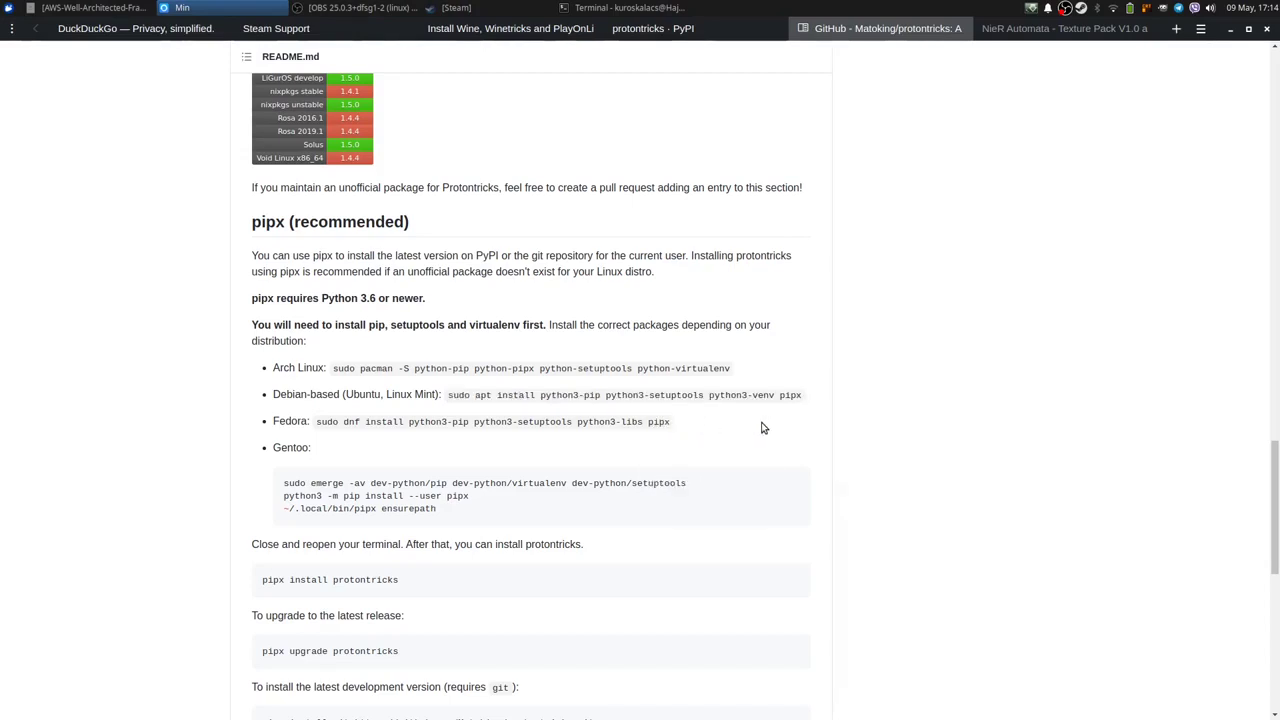
# In the terminal, run the copied command as "sudo apt -f install python3-pip python3-setuptools python3-venv pipx" and clear the terminal
pyautogui.hotkey('alt', 'Tab')
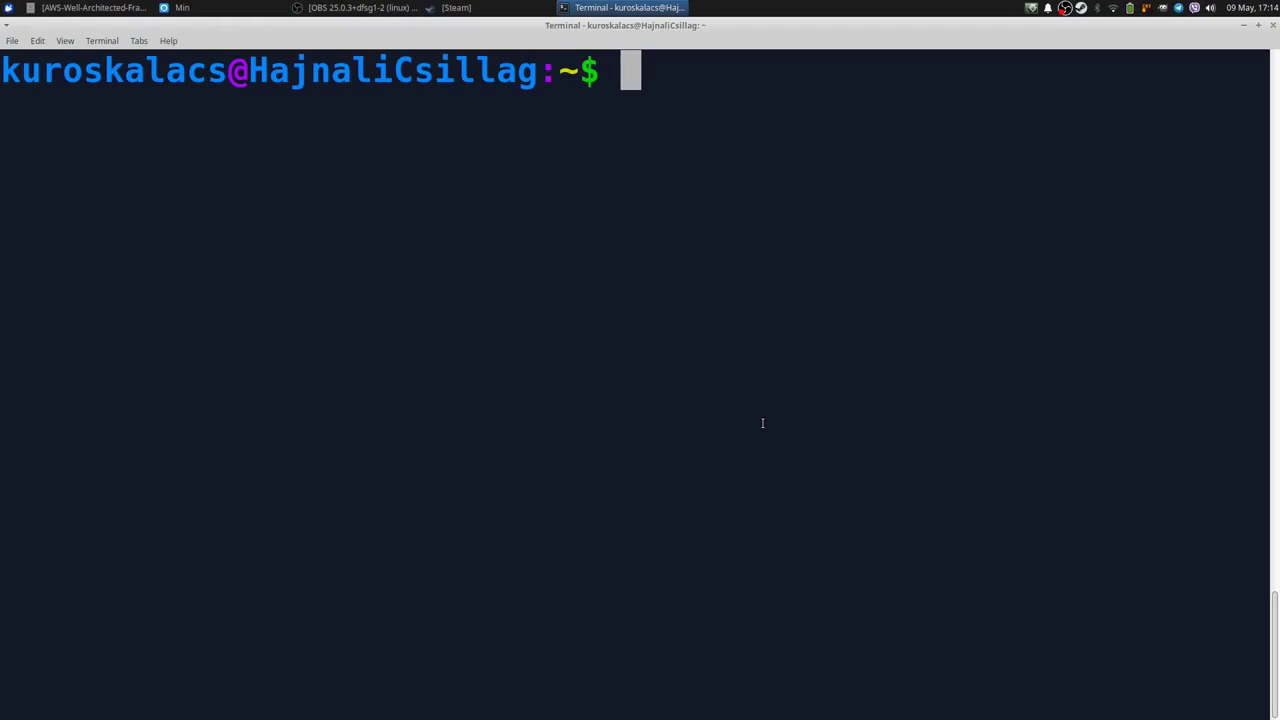
pyautogui.hotkey('ctrl', 'shift', 'v')
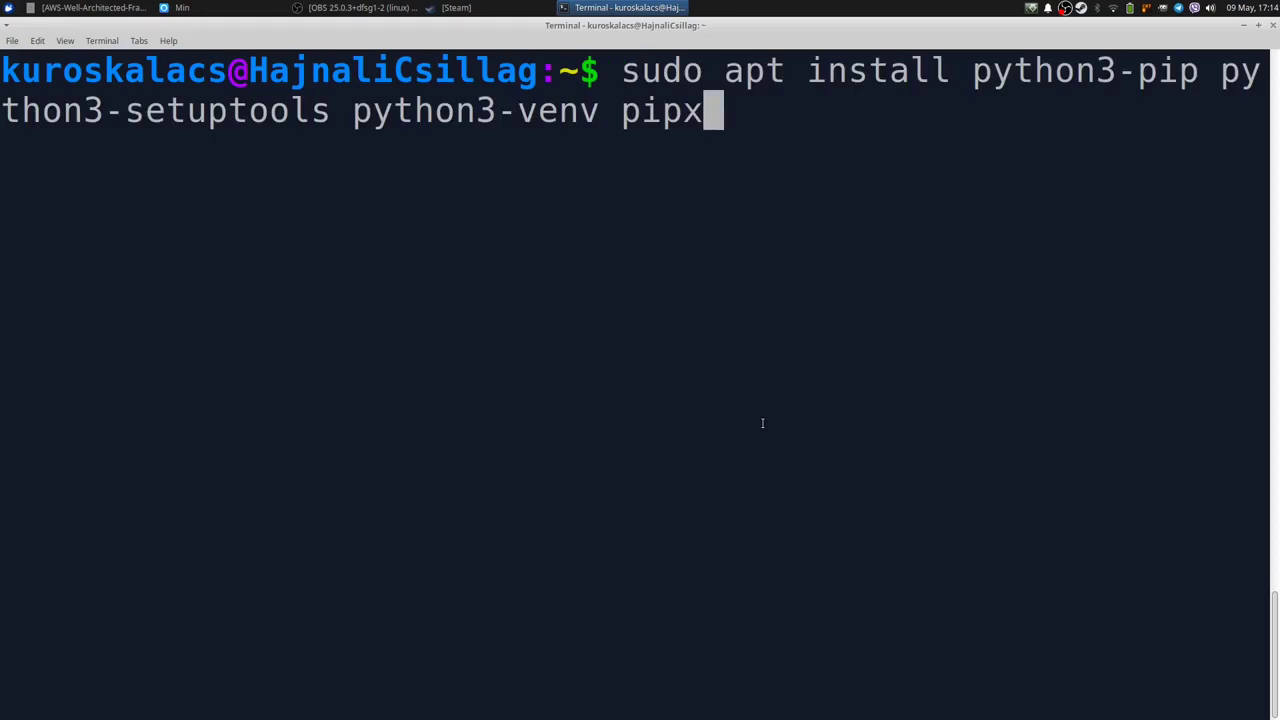
pyautogui.press('Home')
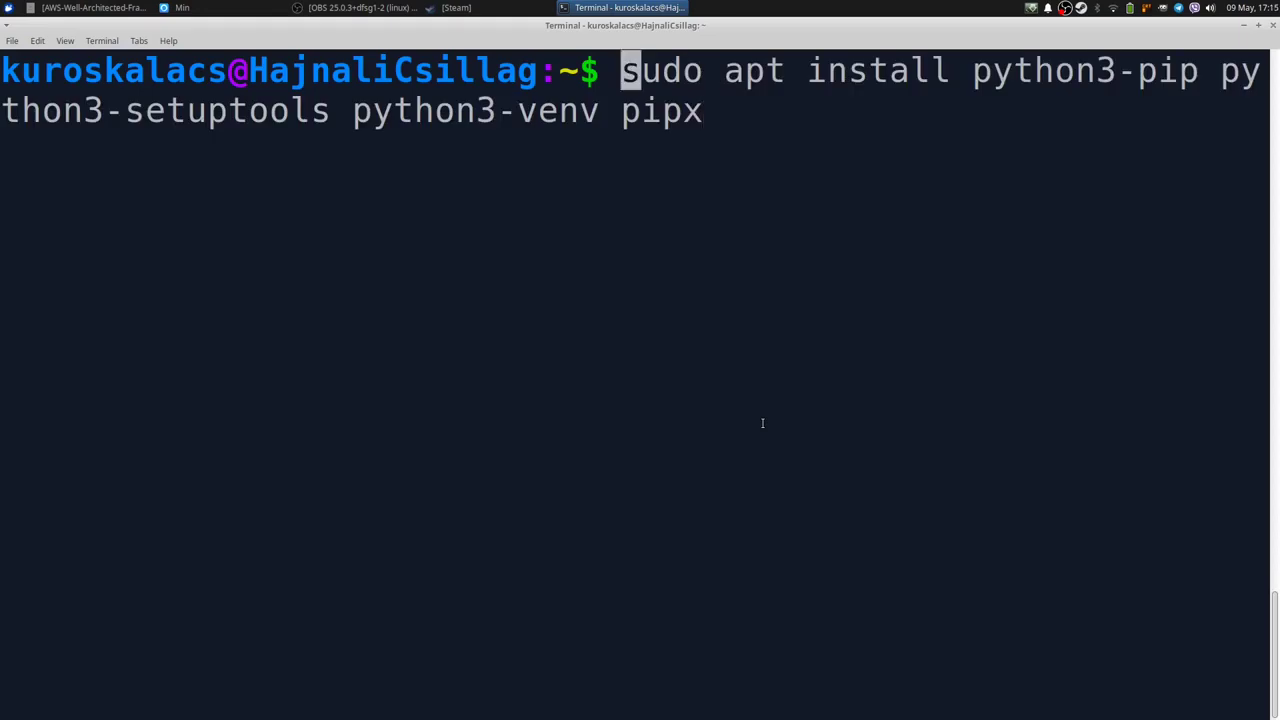
pyautogui.hotkey('ctrl', 'Right')
pyautogui.hotkey('ctrl', 'Right')
pyautogui.write('-f')
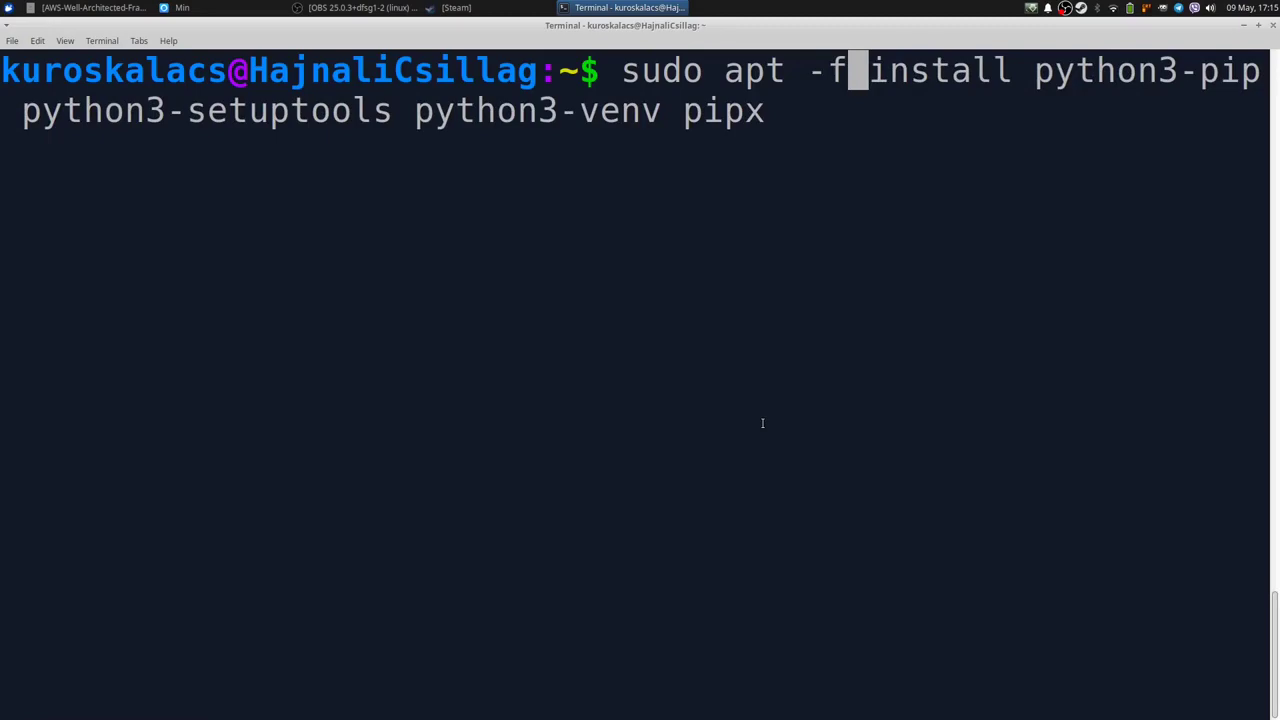
pyautogui.press('Return')
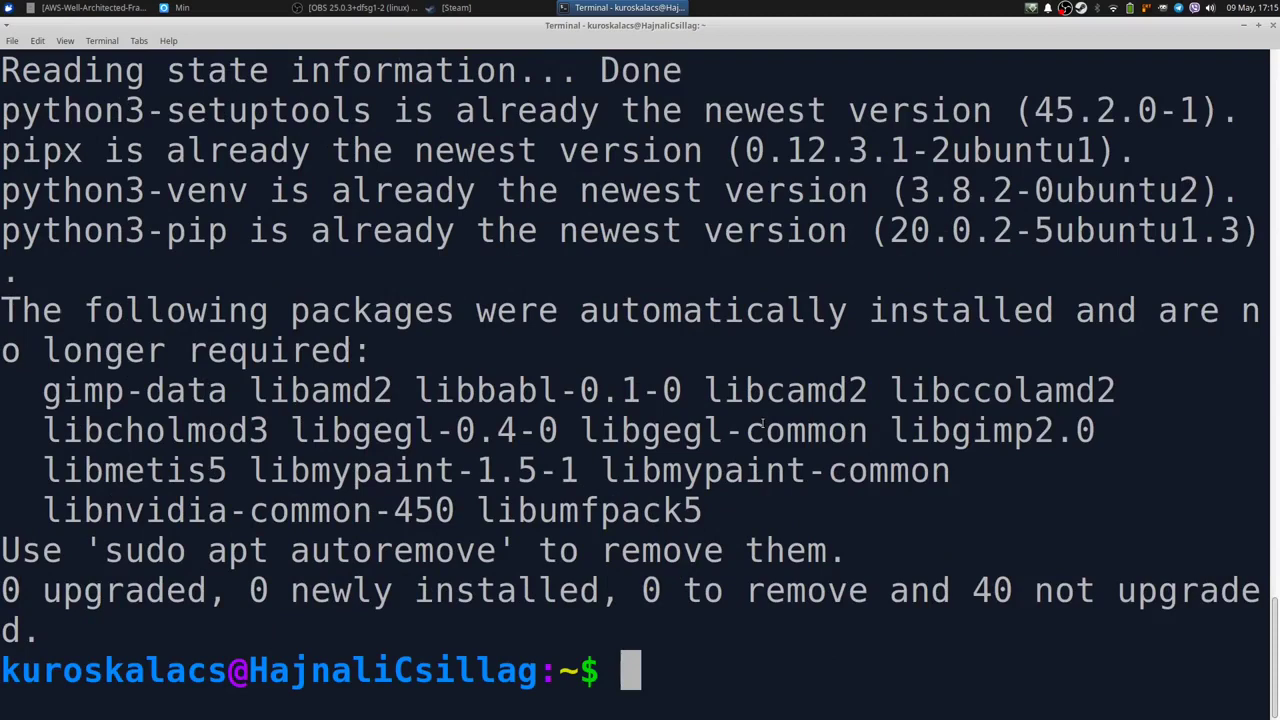
pyautogui.hotkey('ctrl', 'l')
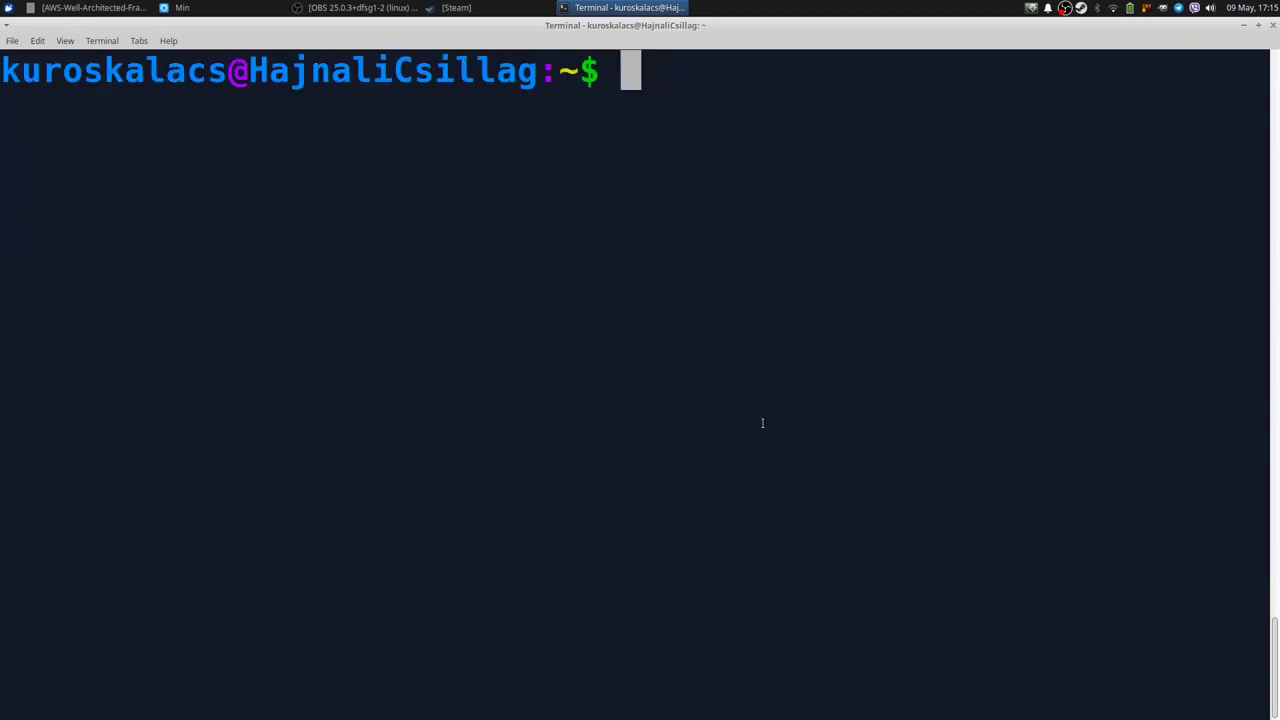
# Switch to the Min browser and check the README's instructions for installing protontricks with pipx
pyautogui.hotkey('alt', 'Tab')
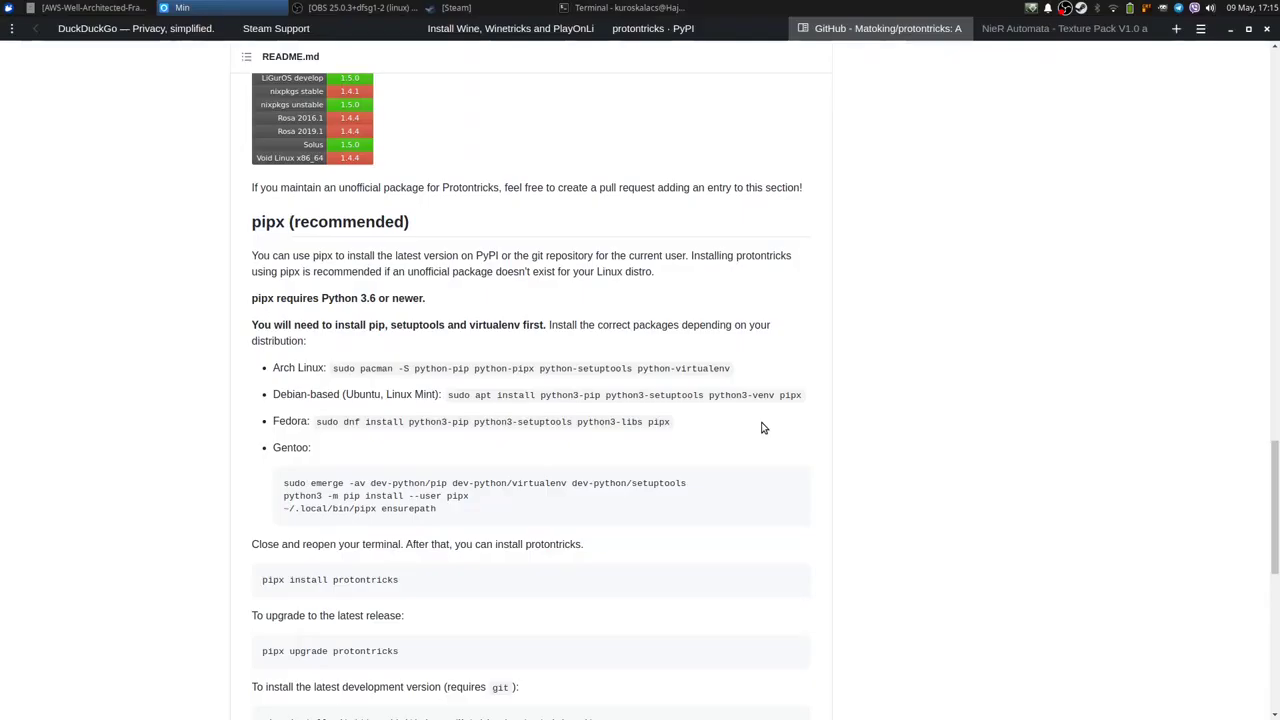
pyautogui.scroll(-5, 761, 428)
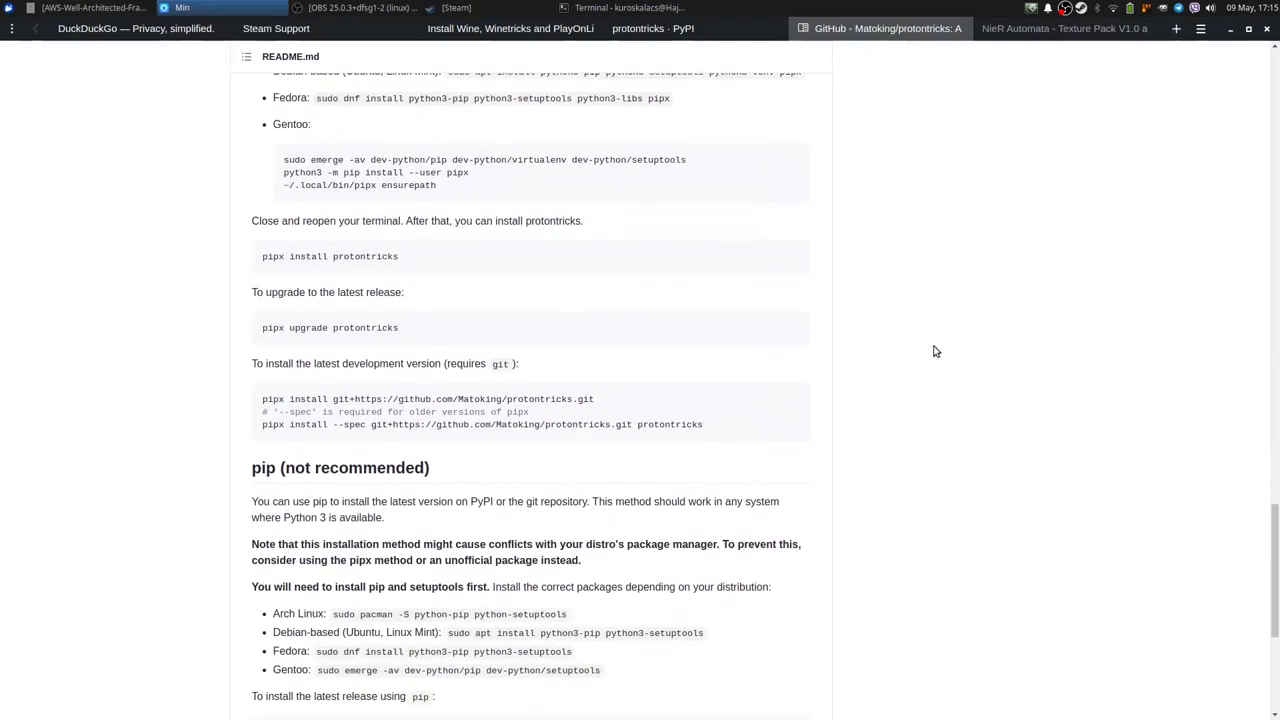
pyautogui.scroll(1, 463, 263)
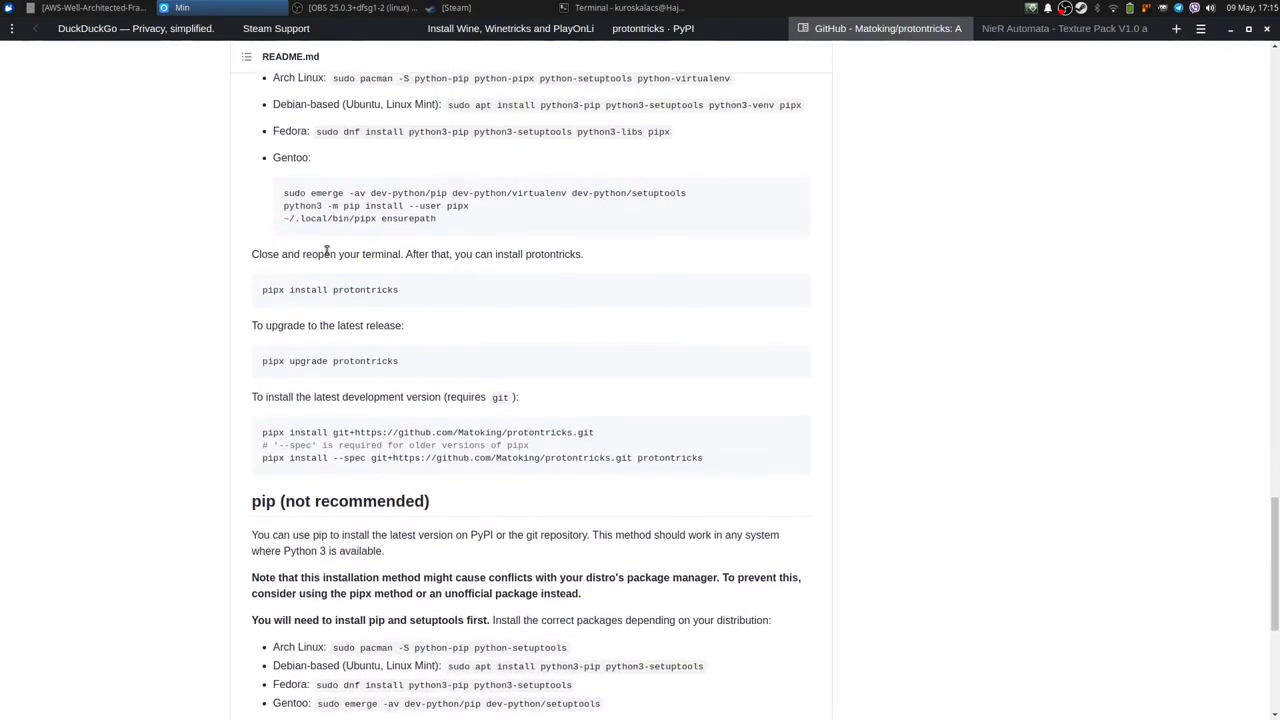
pyautogui.hotkey('alt', 'Tab')
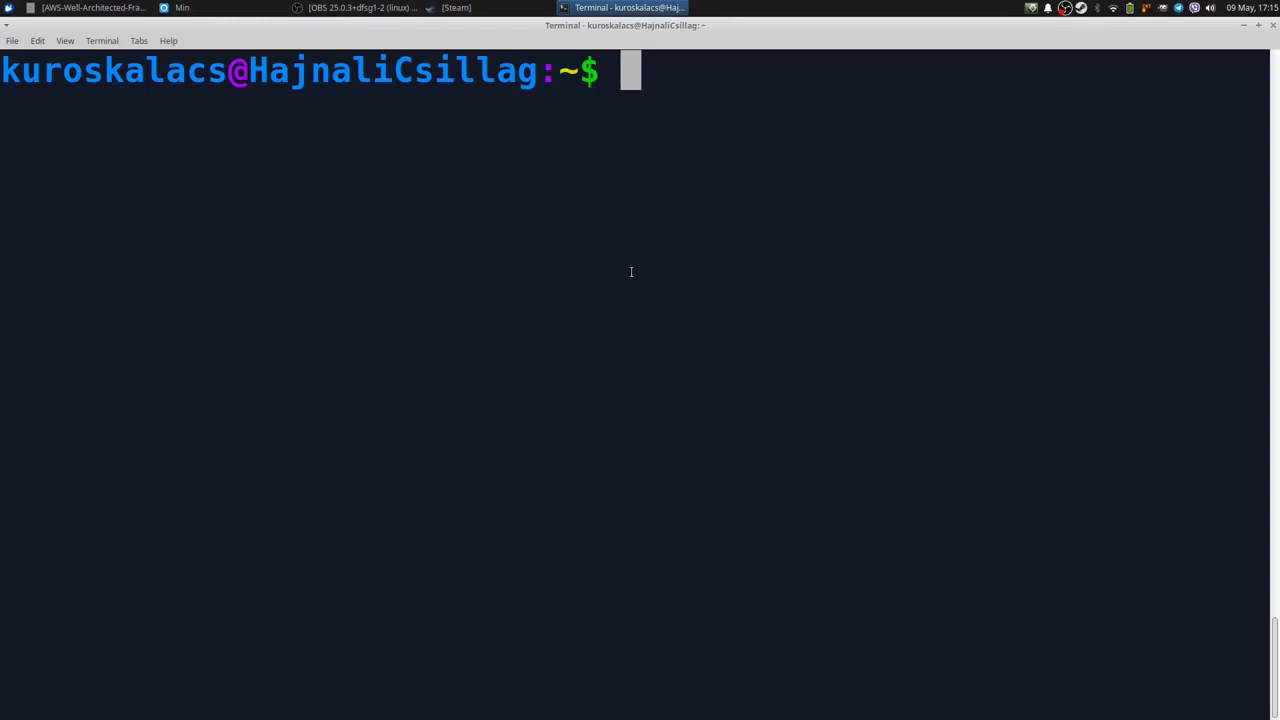
pyautogui.click(20, 42)
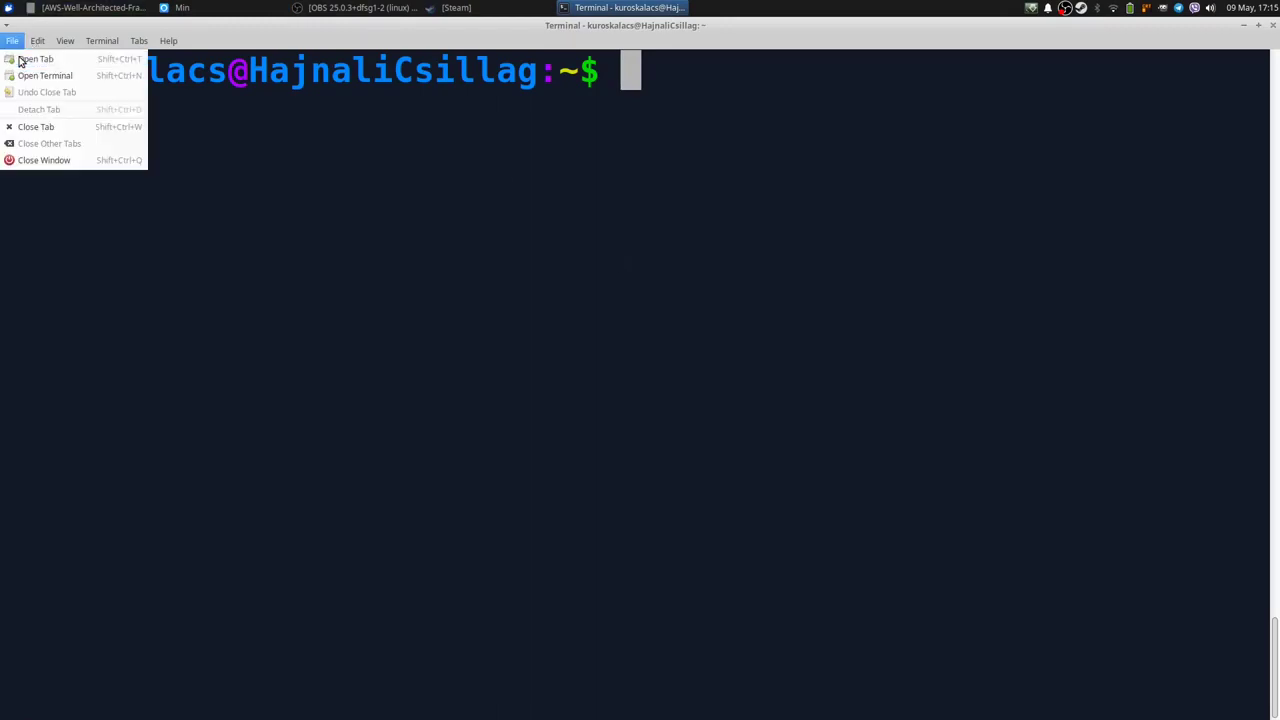
pyautogui.click(527, 168)
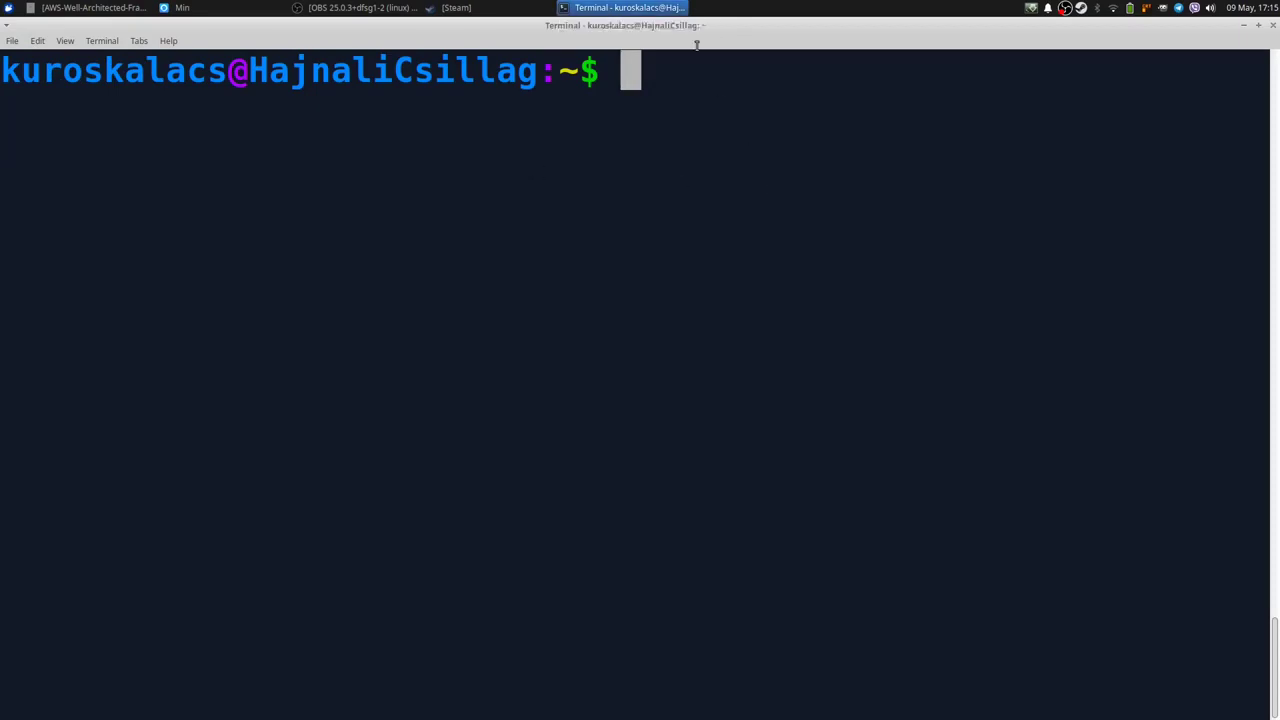
pyautogui.click(620, 7)
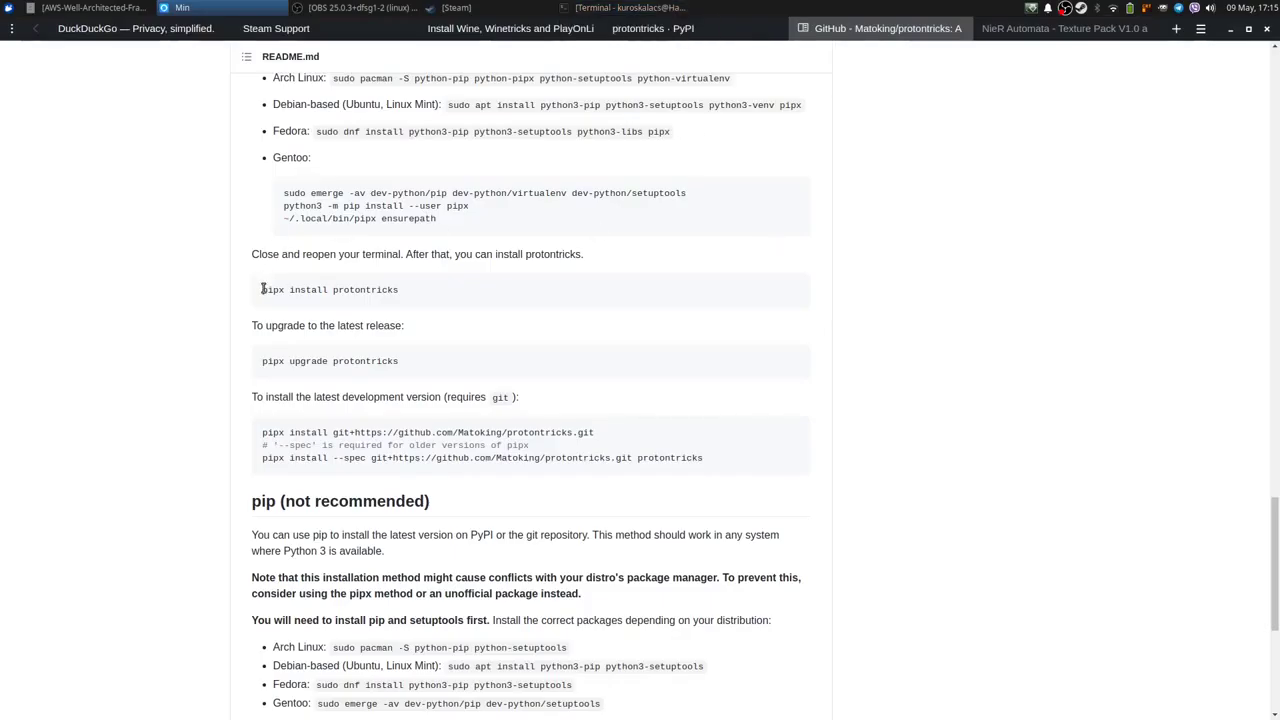
# Copy the command "pipx install protontricks" from the README's pipx section
pyautogui.moveTo(262, 292); pyautogui.dragTo(396, 290)
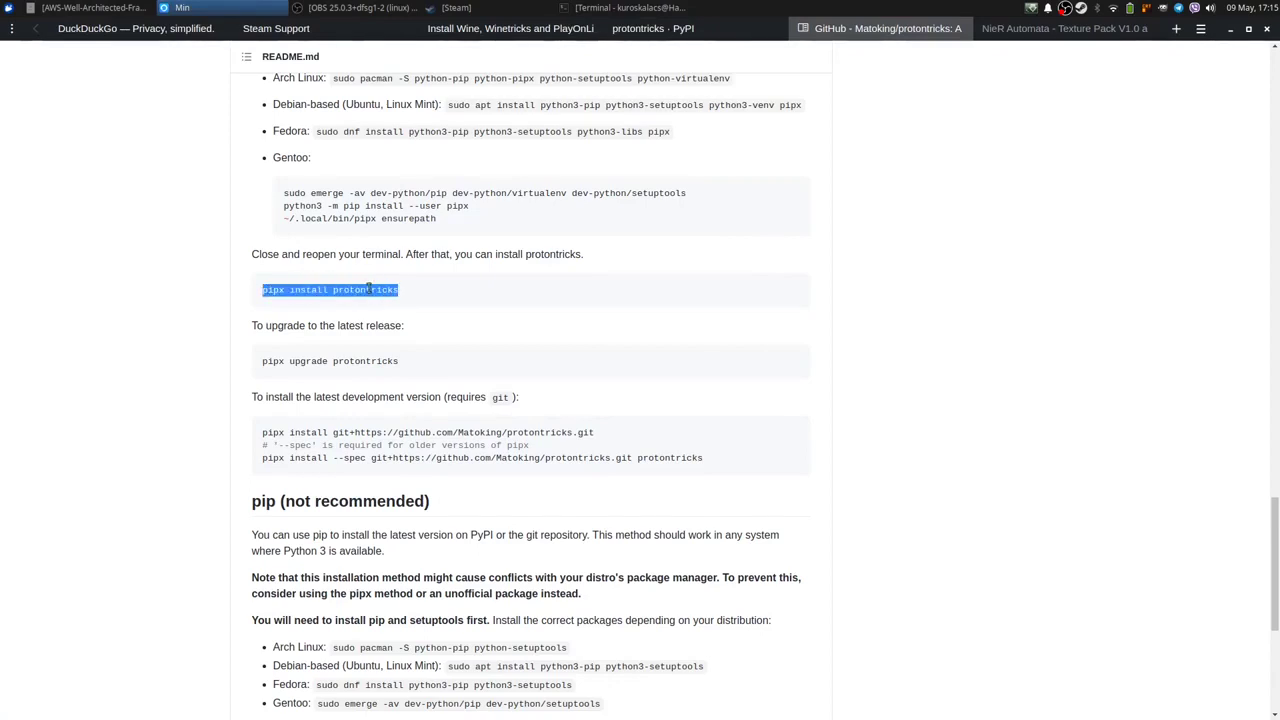
pyautogui.rightClick(369, 289)
pyautogui.click(425, 323)
pyautogui.click(557, 316)
# Switch to the terminal, run the copied command "pipx install protontricks" and clear the terminal
pyautogui.hotkey('alt', 'Tab')
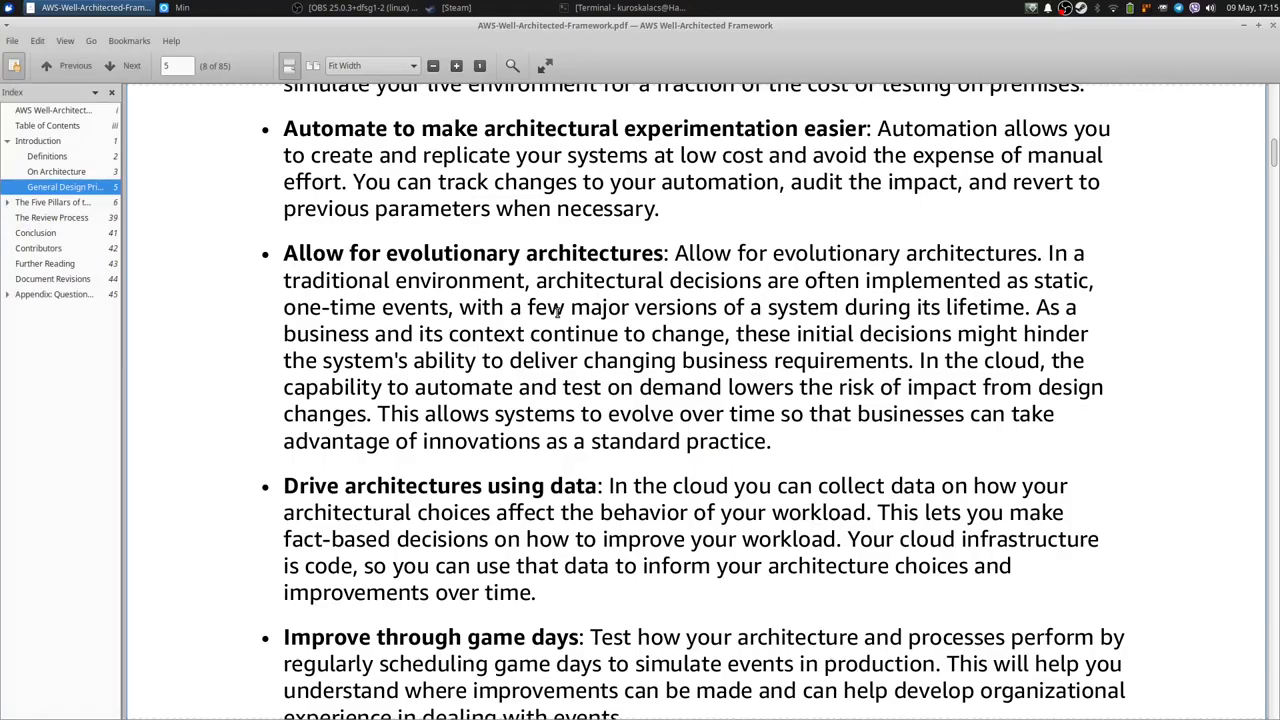
pyautogui.hotkey('alt', 'Tab')
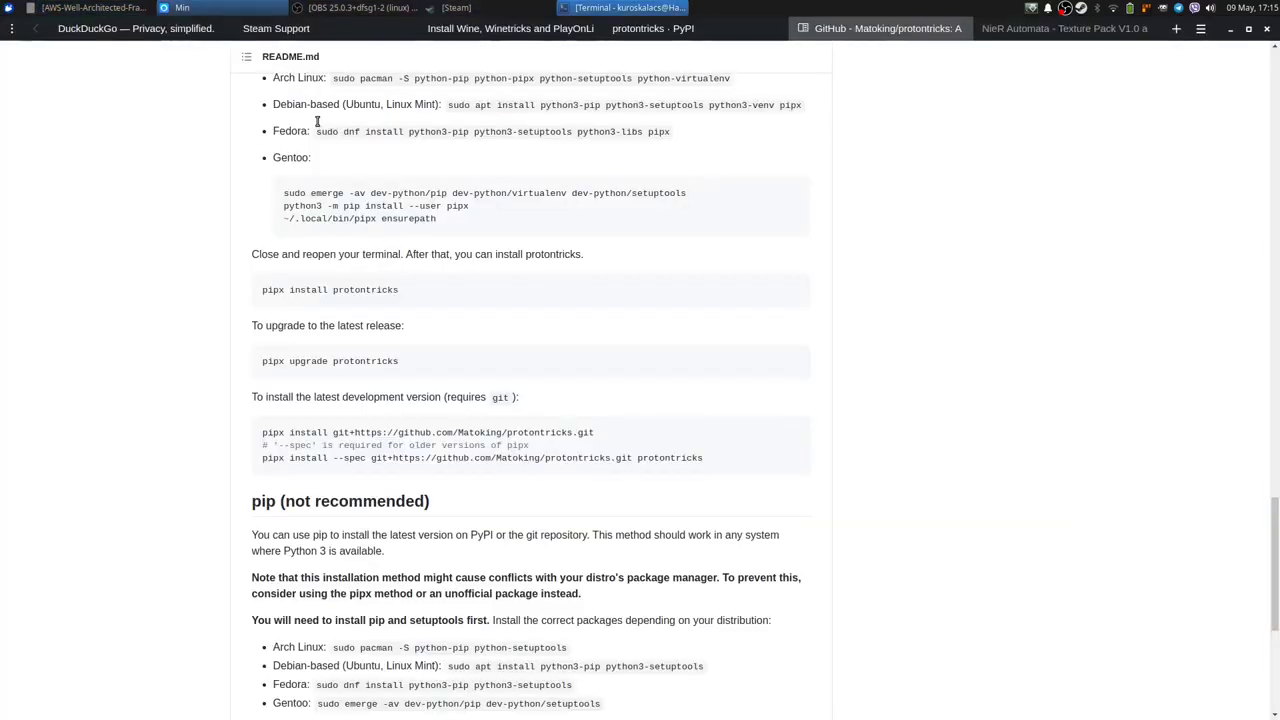
pyautogui.hotkey('ctrl', 'shift', 'v')
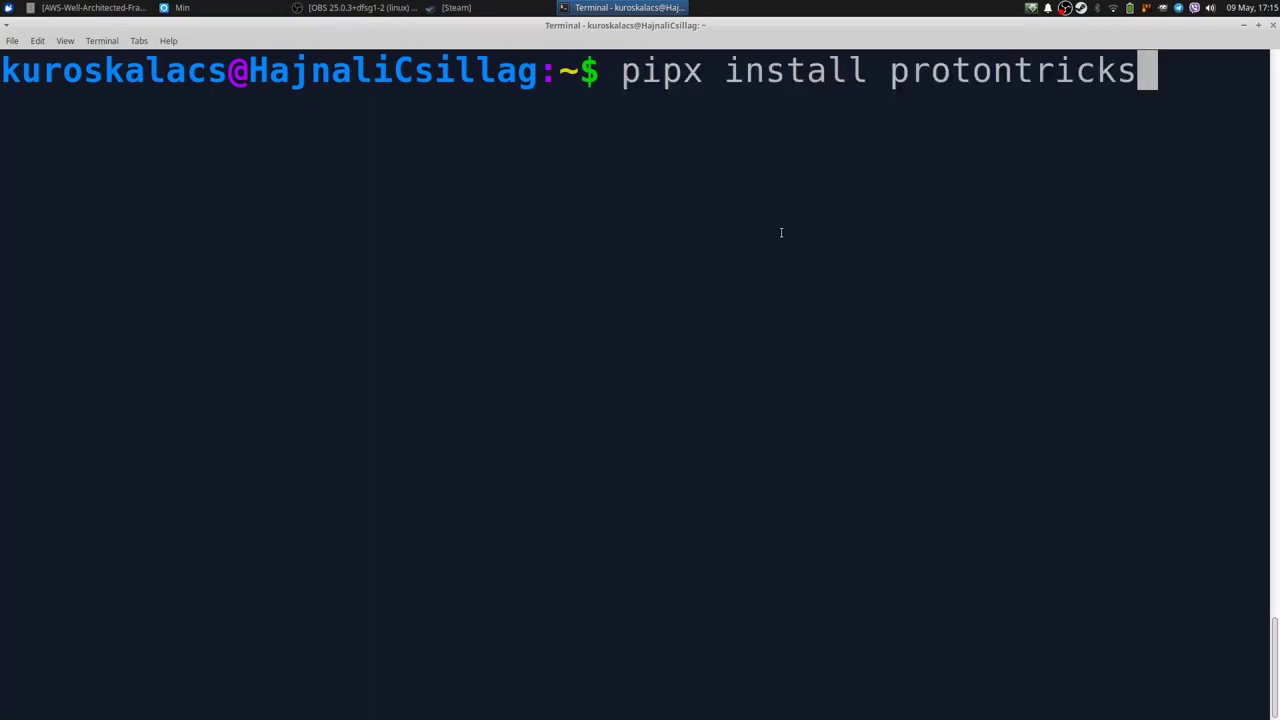
pyautogui.press('Return')
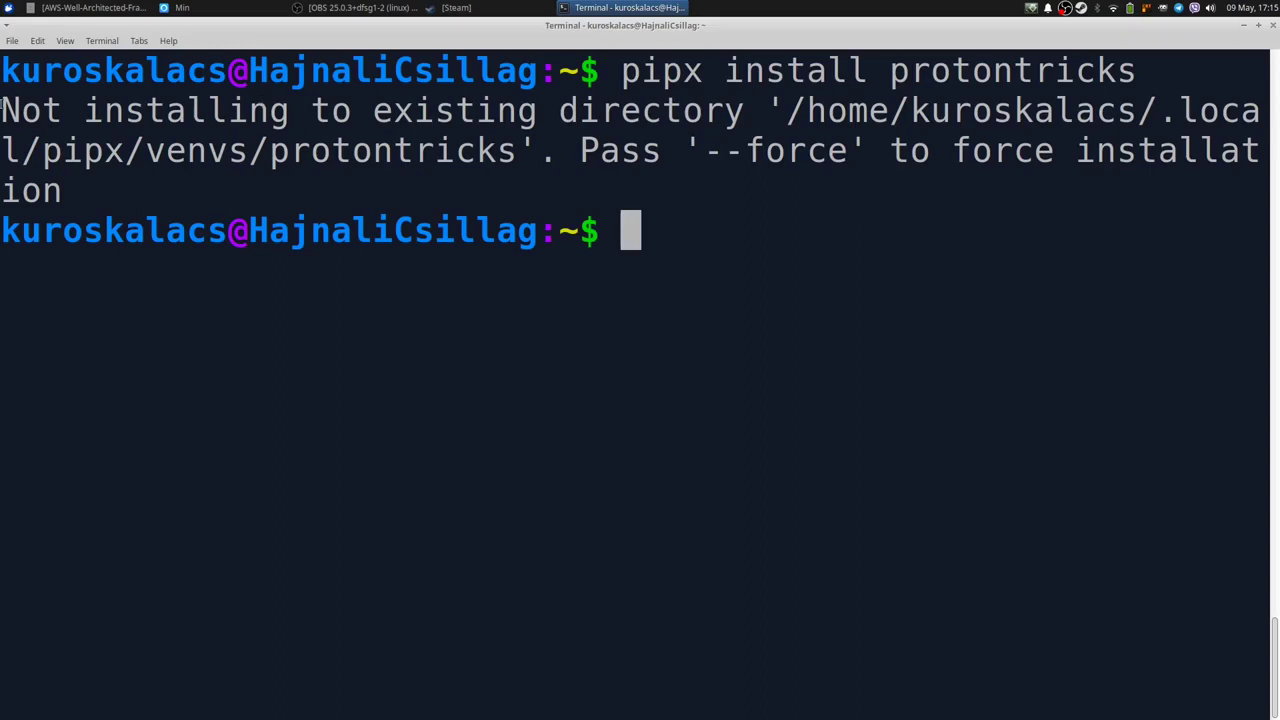
pyautogui.moveTo(4, 108); pyautogui.dragTo(631, 76)
pyautogui.click(673, 110)
pyautogui.hotkey('ctrl', 'l')
# Leave the terminal and launch Steam by searching the system's applications for "steam"
pyautogui.hotkey('alt', 'Tab')
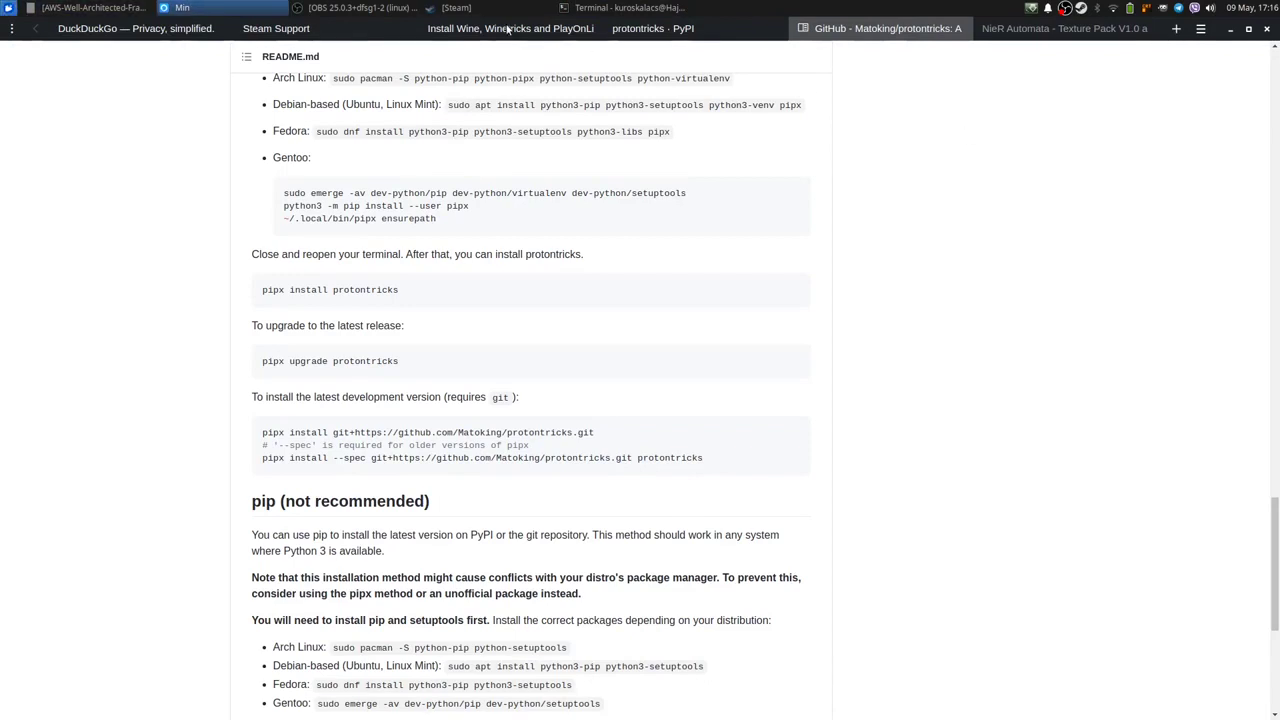
pyautogui.press('super')
pyautogui.write('ste')
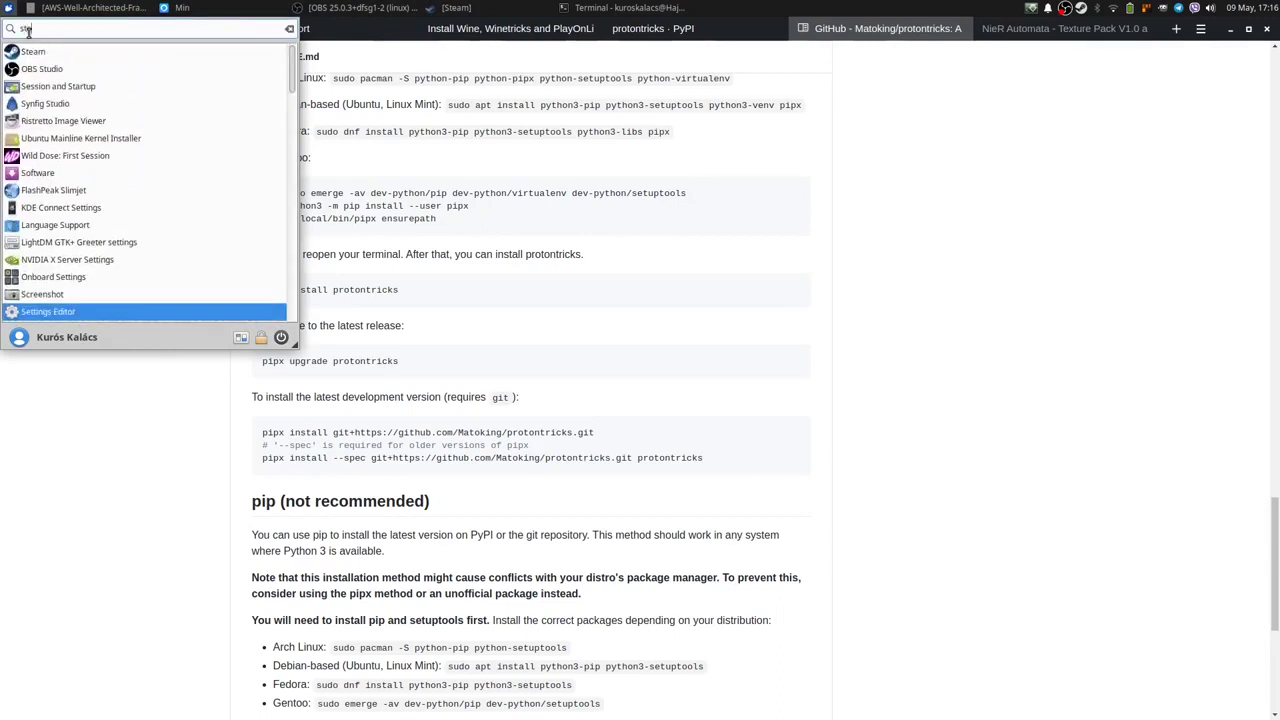
pyautogui.write('am')
pyautogui.press('Return')
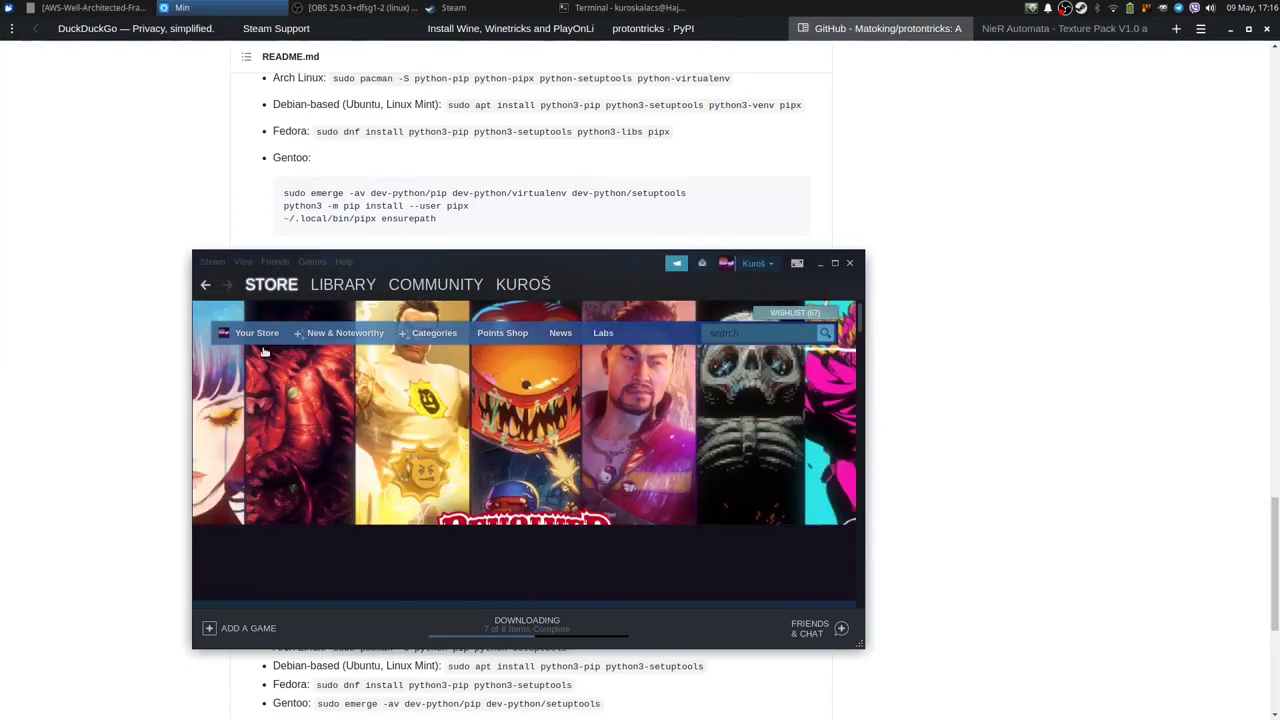
# Open Steam's settings at the Steam Play page
pyautogui.click(213, 263)
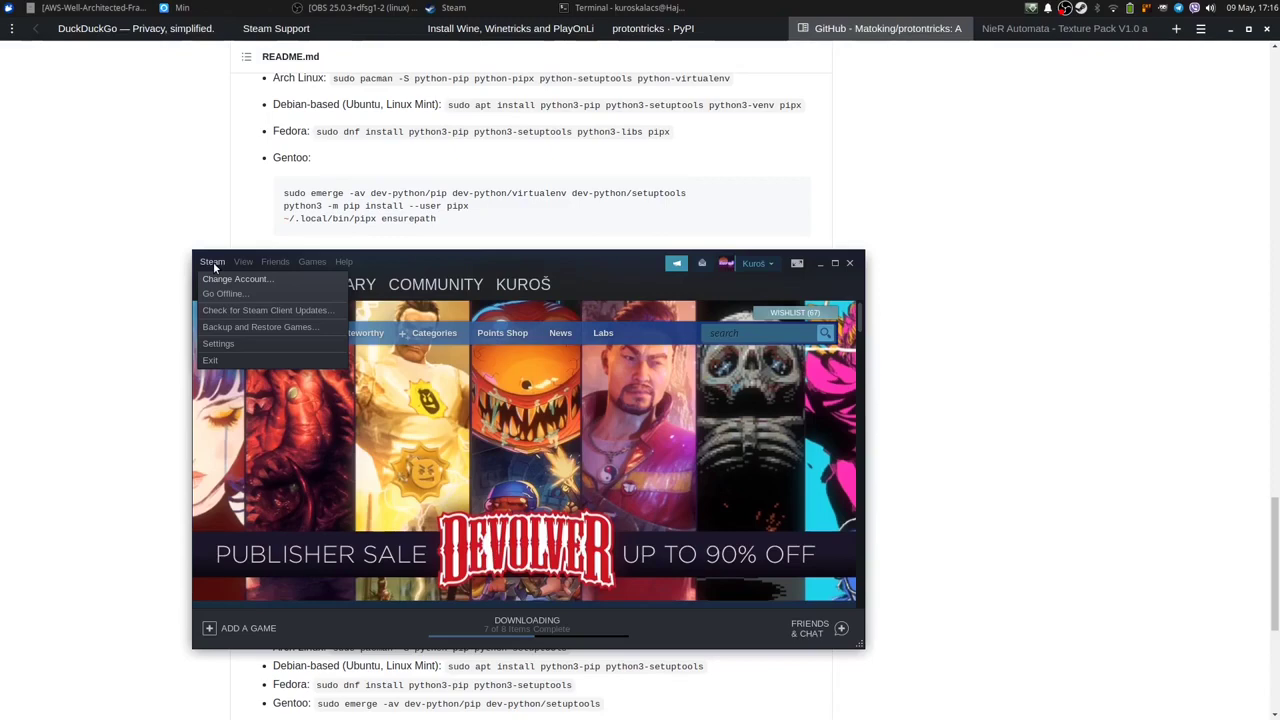
pyautogui.click(213, 261)
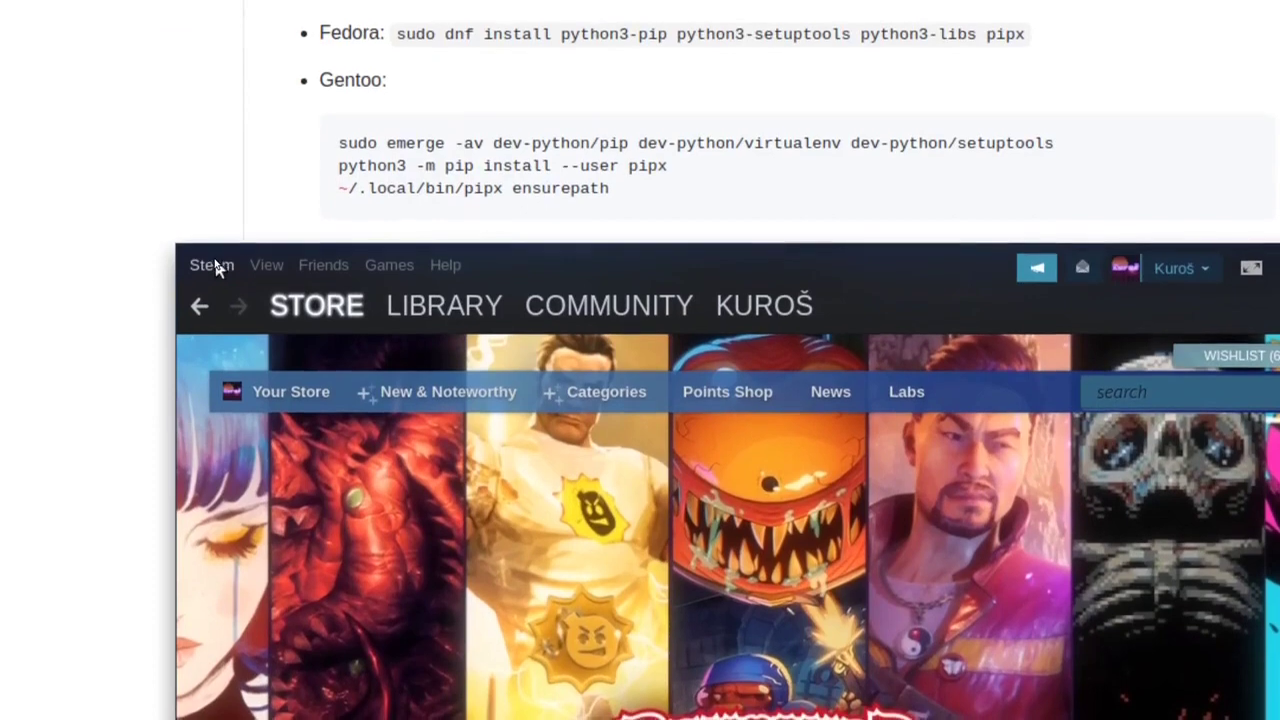
pyautogui.click(213, 264)
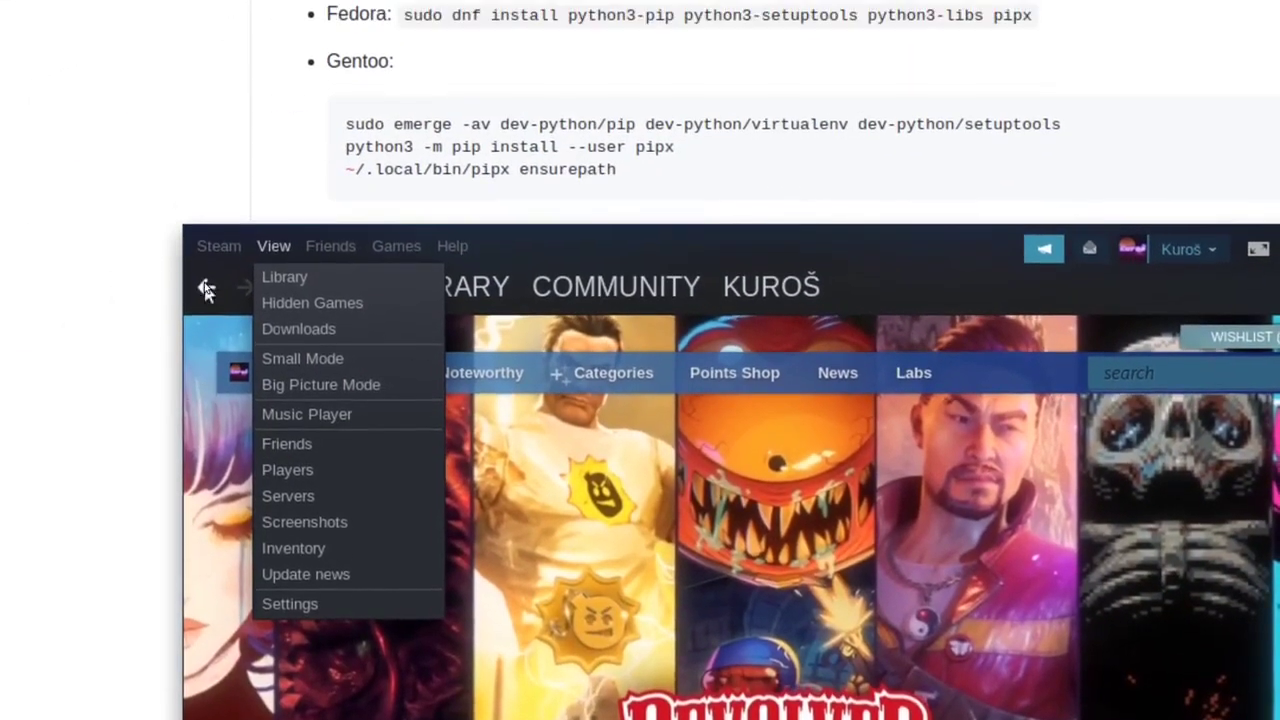
pyautogui.moveTo(215, 200)
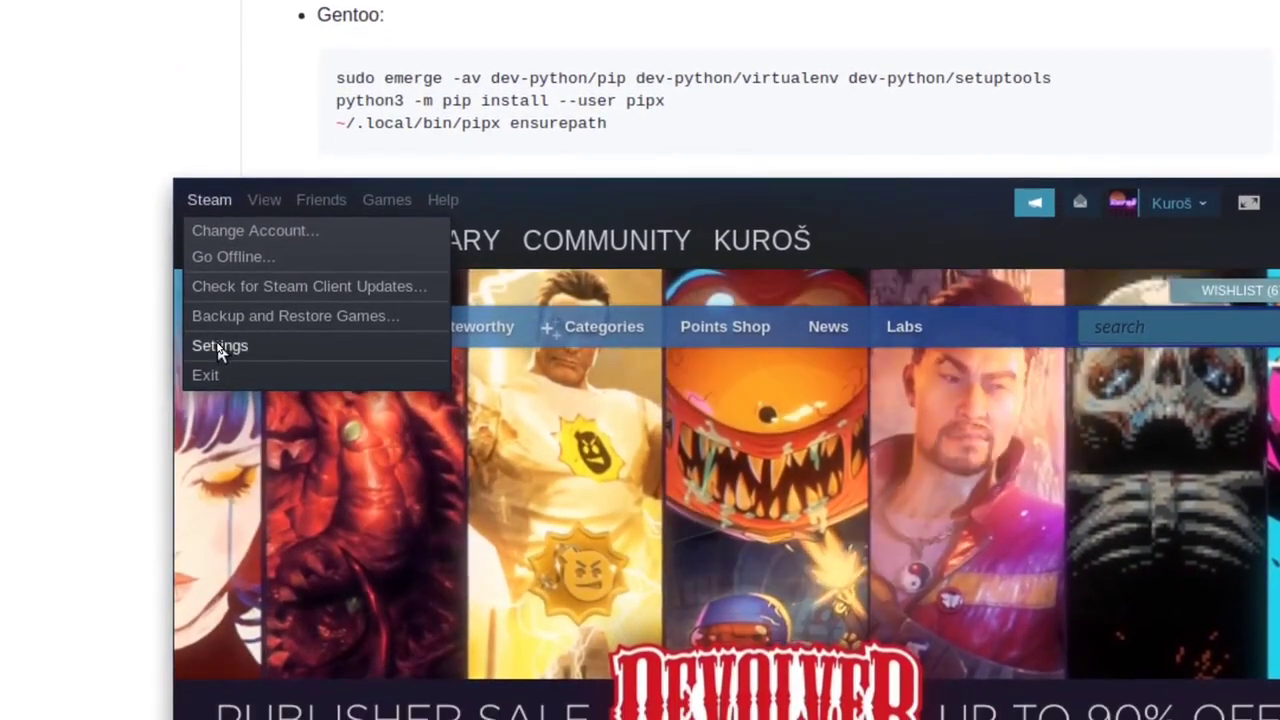
pyautogui.click(220, 360)
pyautogui.moveTo(222, 345)
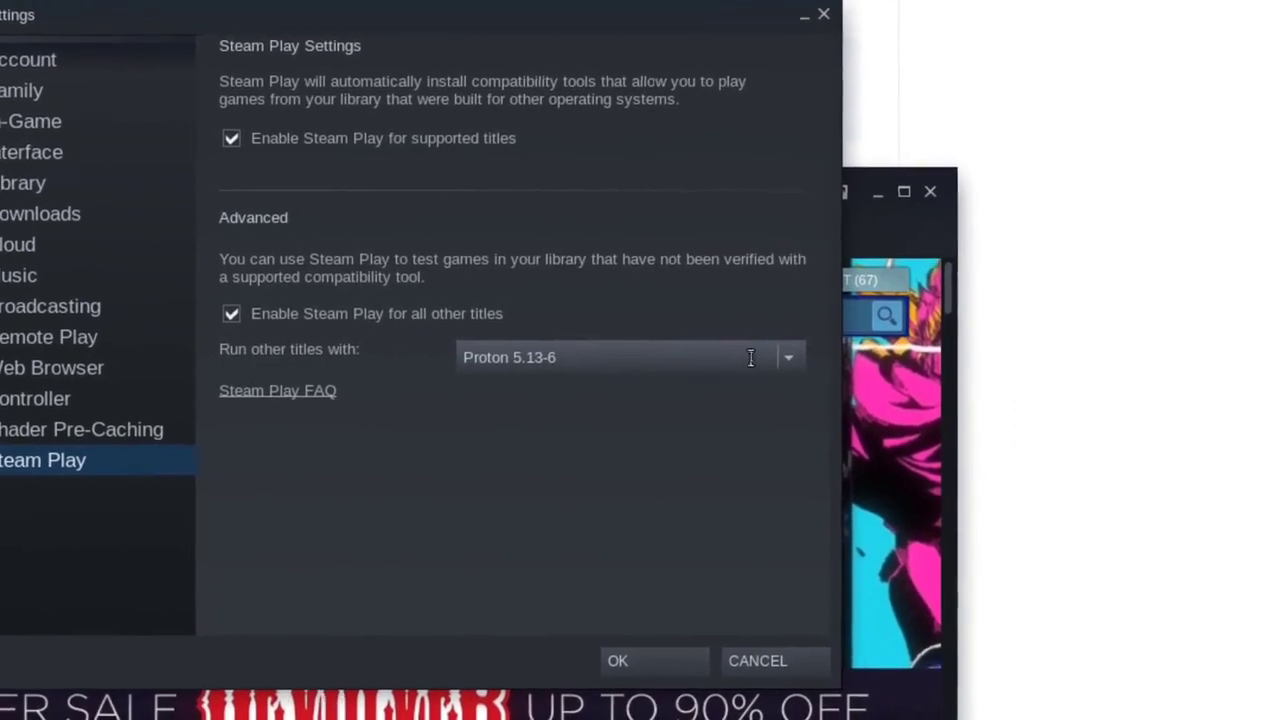
# Review the Proton versions offered for running other titles, then accept and close the Steam settings
pyautogui.click(770, 356)
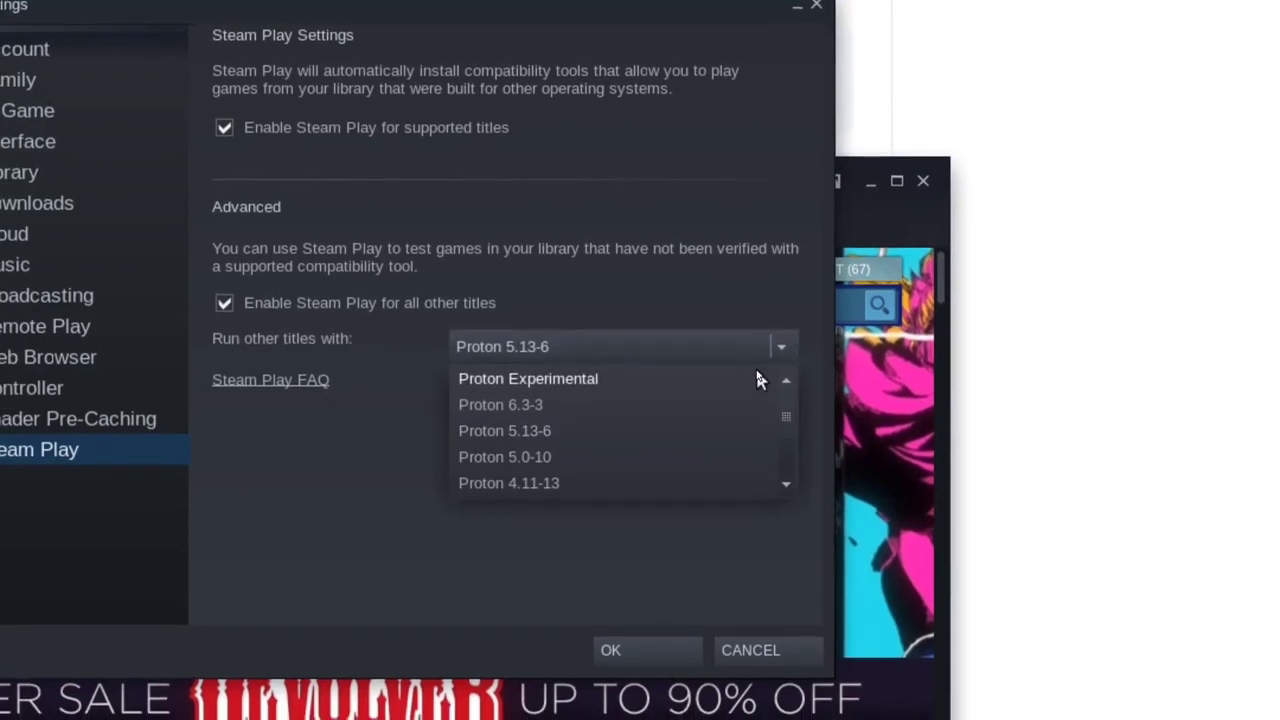
pyautogui.moveTo(771, 403); pyautogui.dragTo(775, 365)
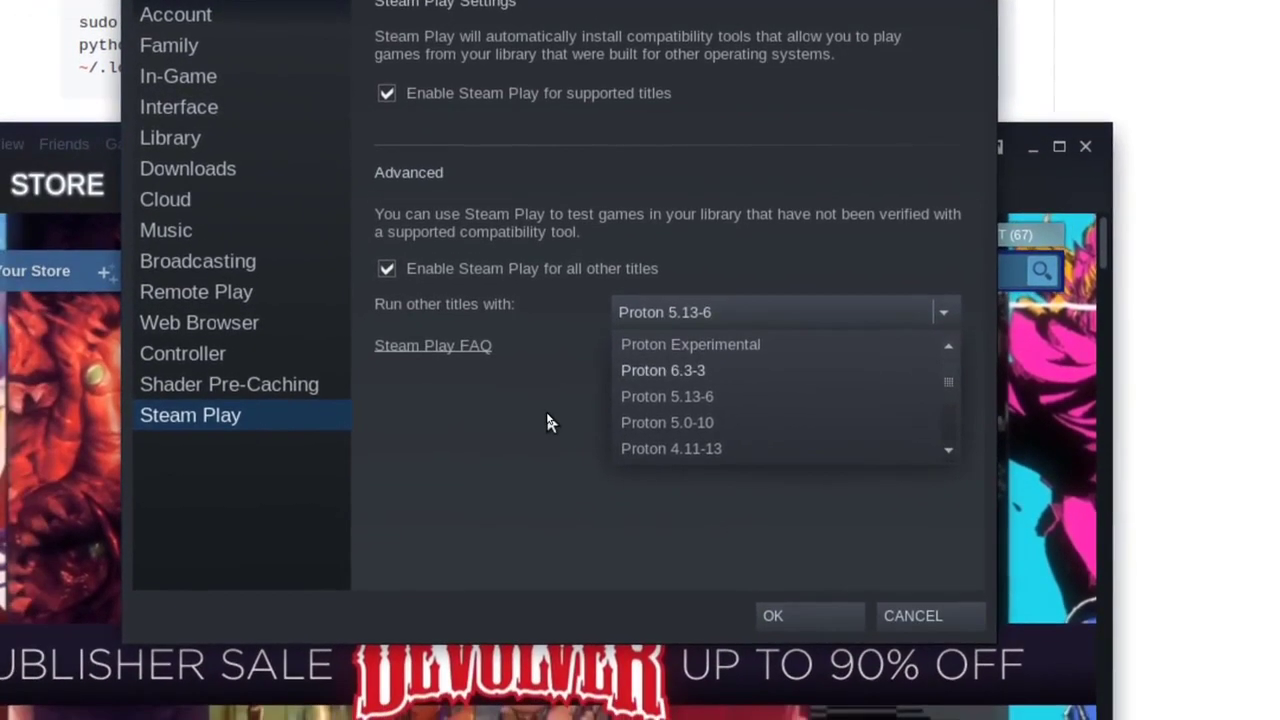
pyautogui.click(503, 440)
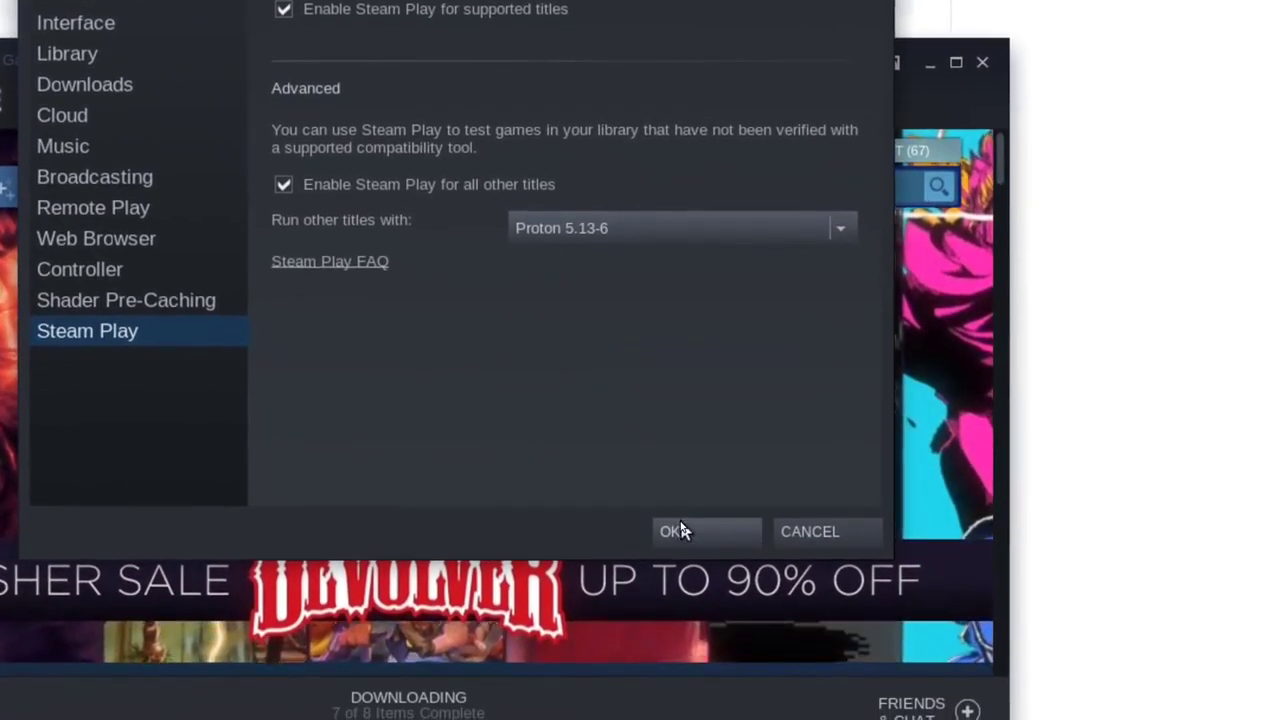
pyautogui.click(676, 531)
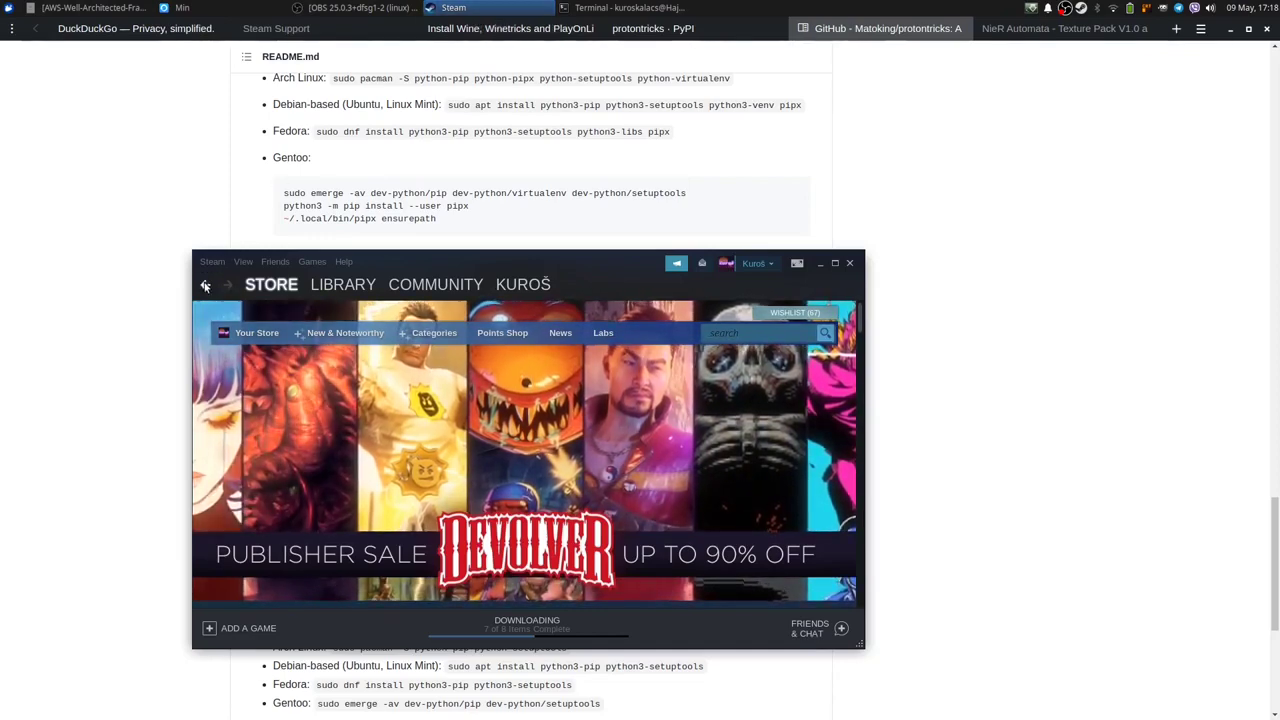
# Go back from the Steam store and open the home page of the game library
pyautogui.moveTo(272, 285)
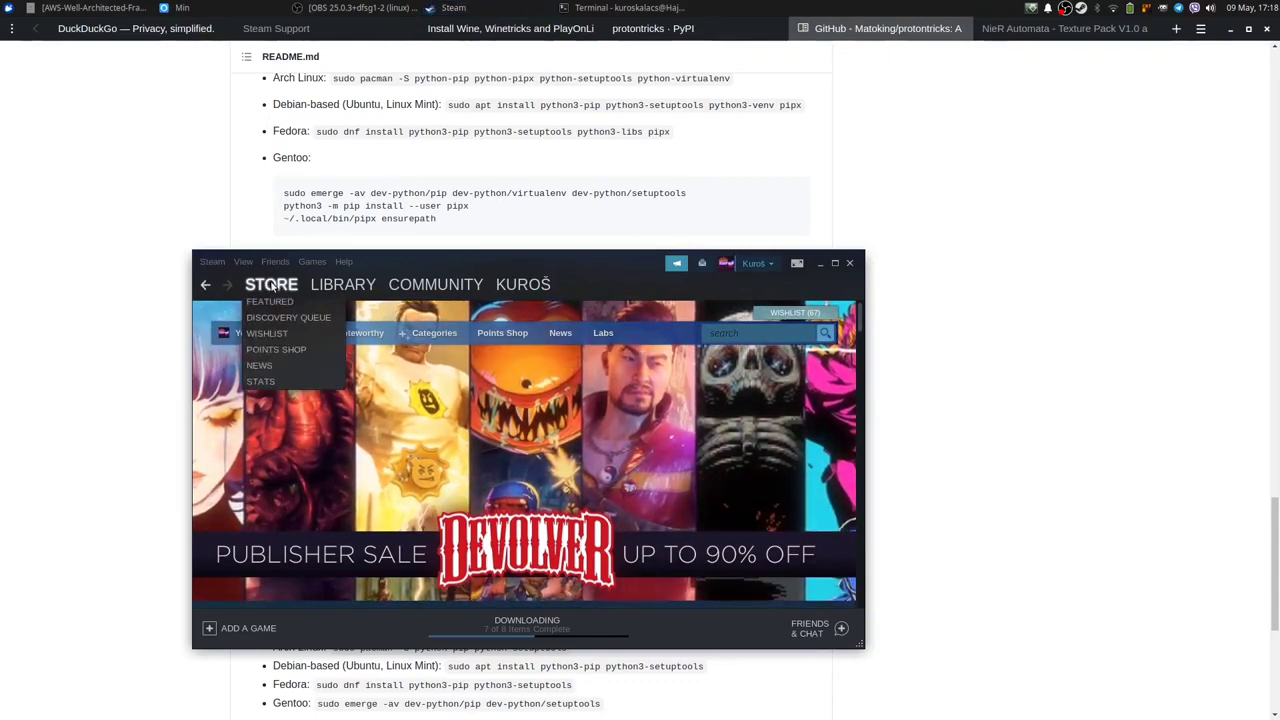
pyautogui.click(211, 261)
pyautogui.click(211, 262)
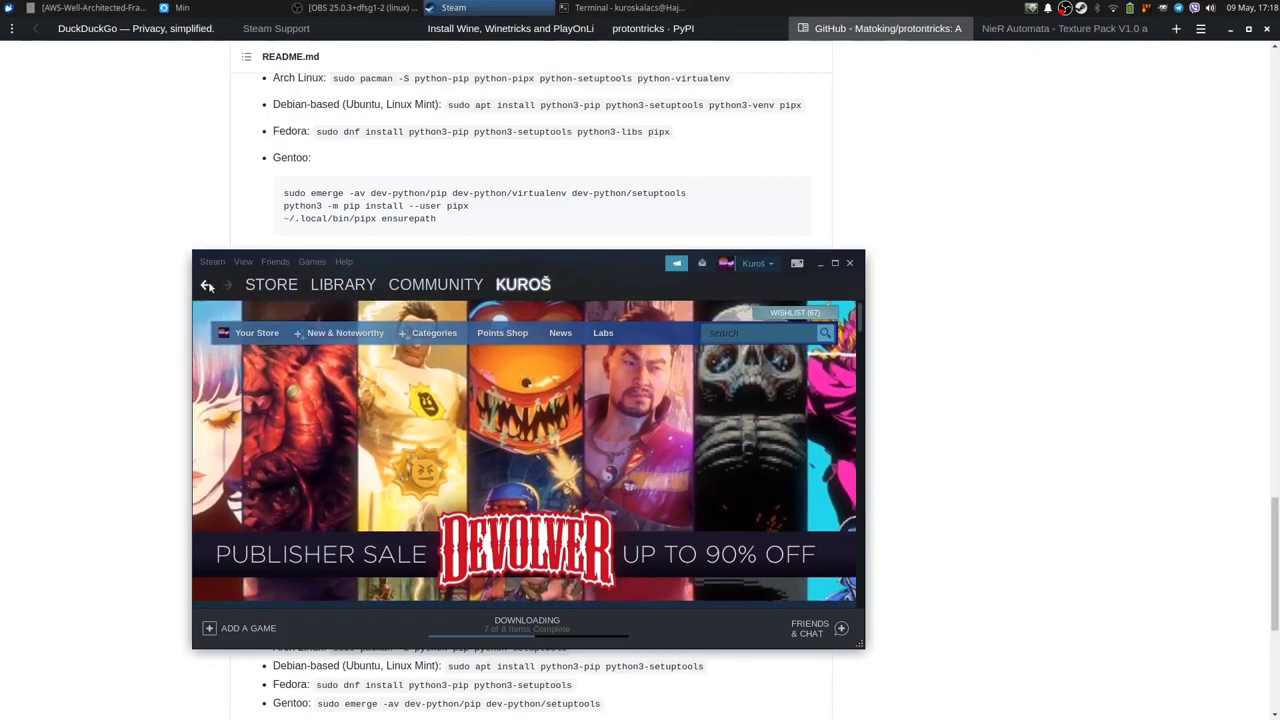
pyautogui.click(205, 286)
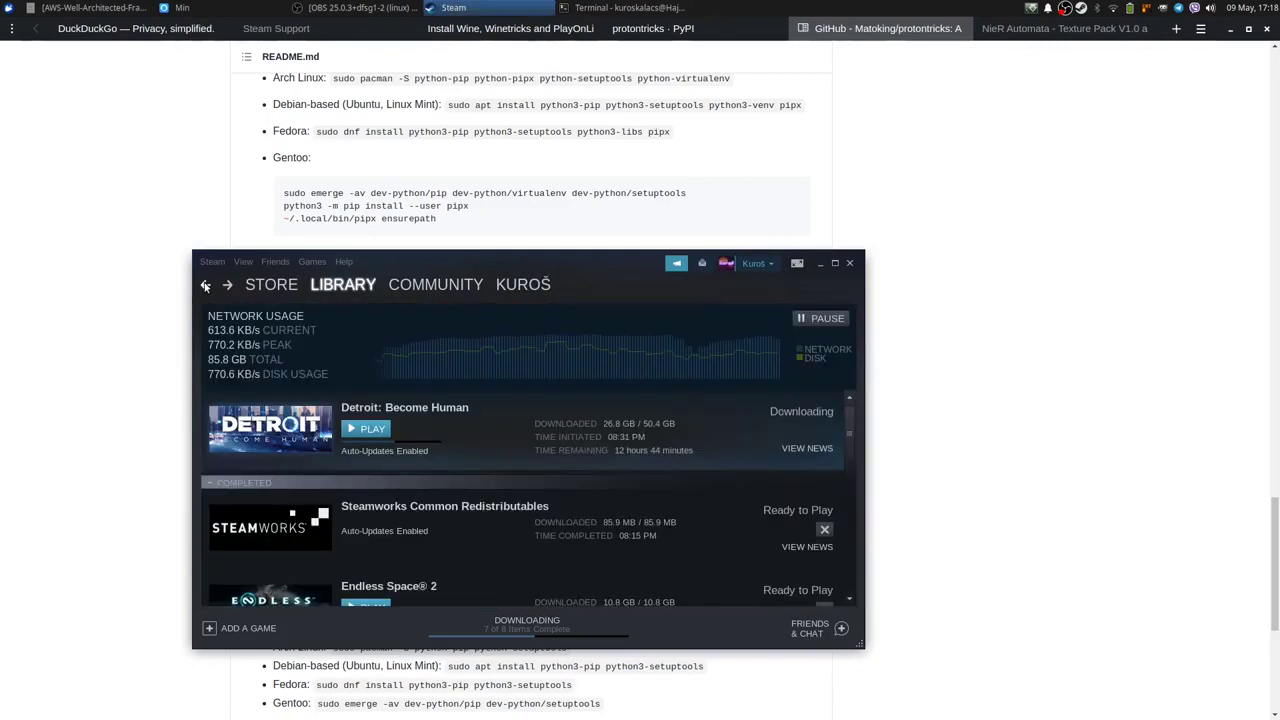
pyautogui.click(344, 285)
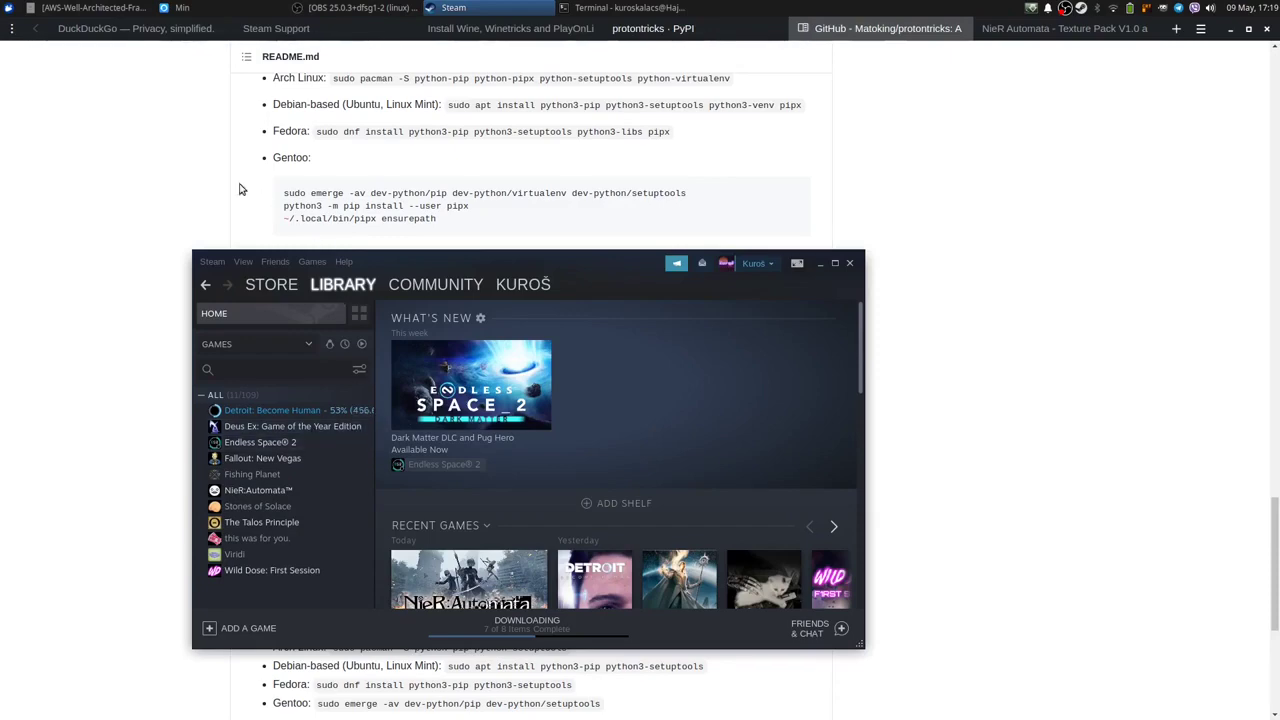
# Switch to the Min browser and search DuckDuckGo for "protondb"
pyautogui.click(205, 172)
pyautogui.click(135, 28)
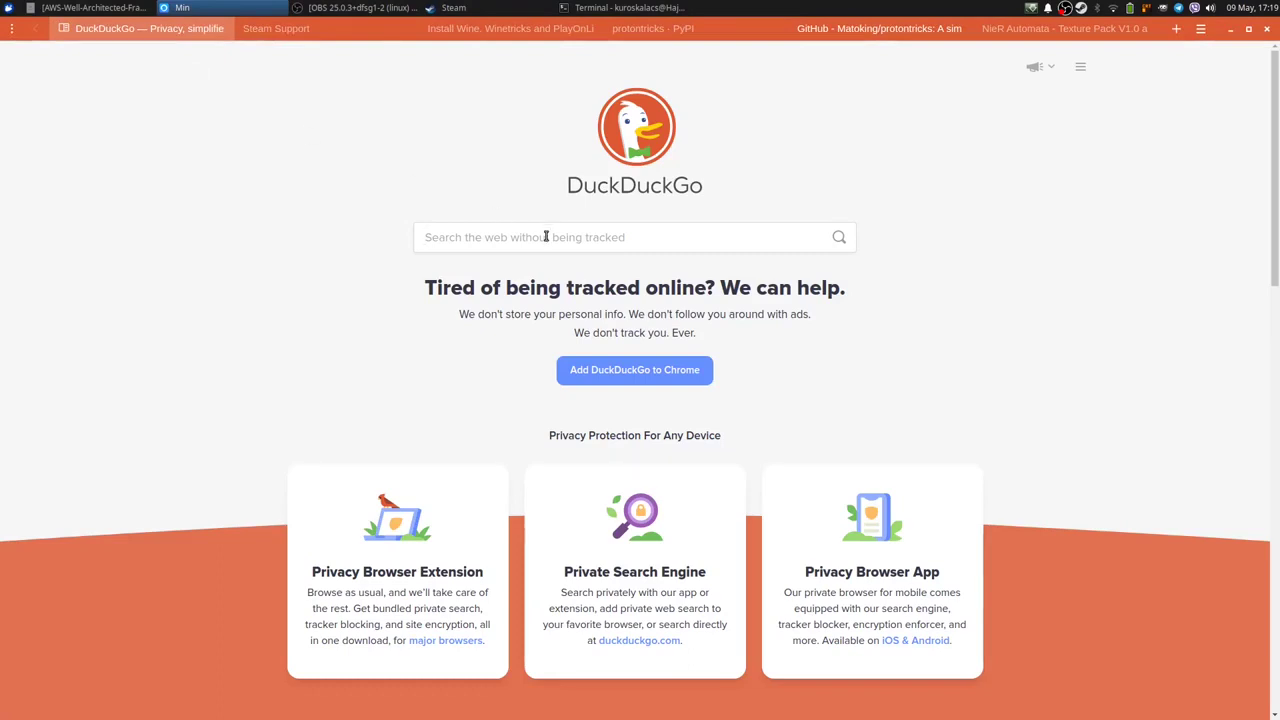
pyautogui.write('proton')
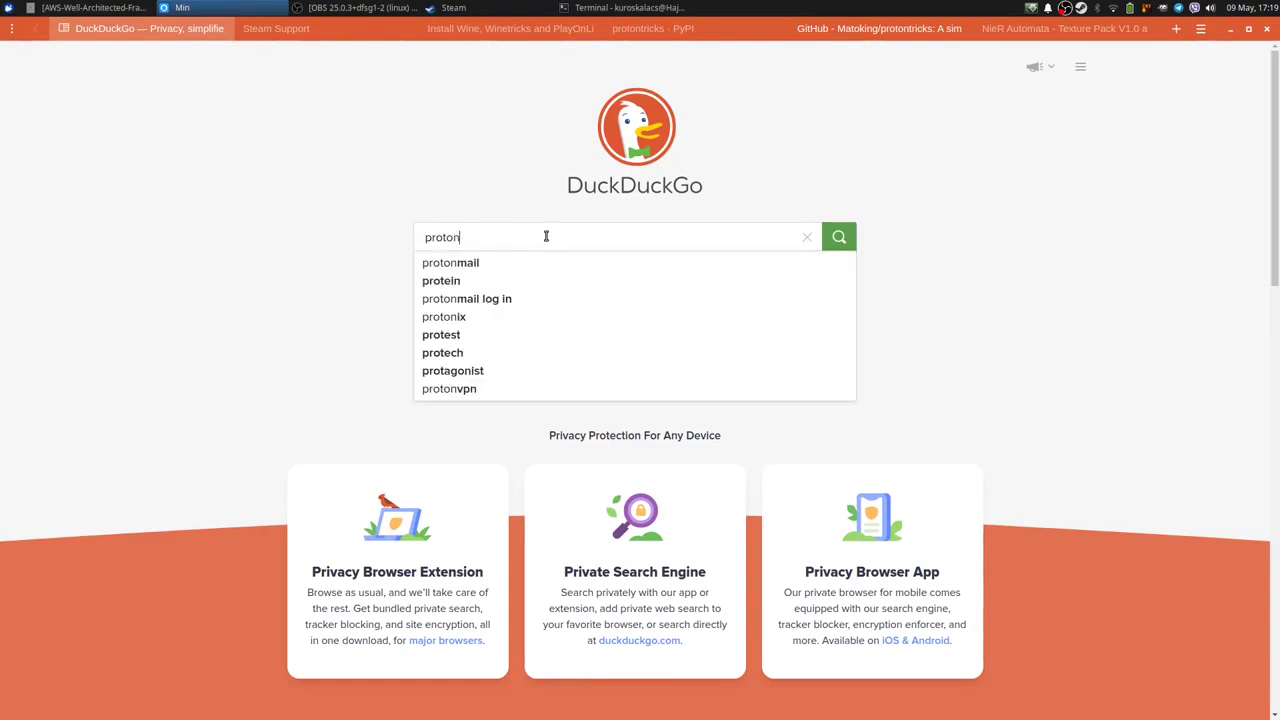
pyautogui.write('db')
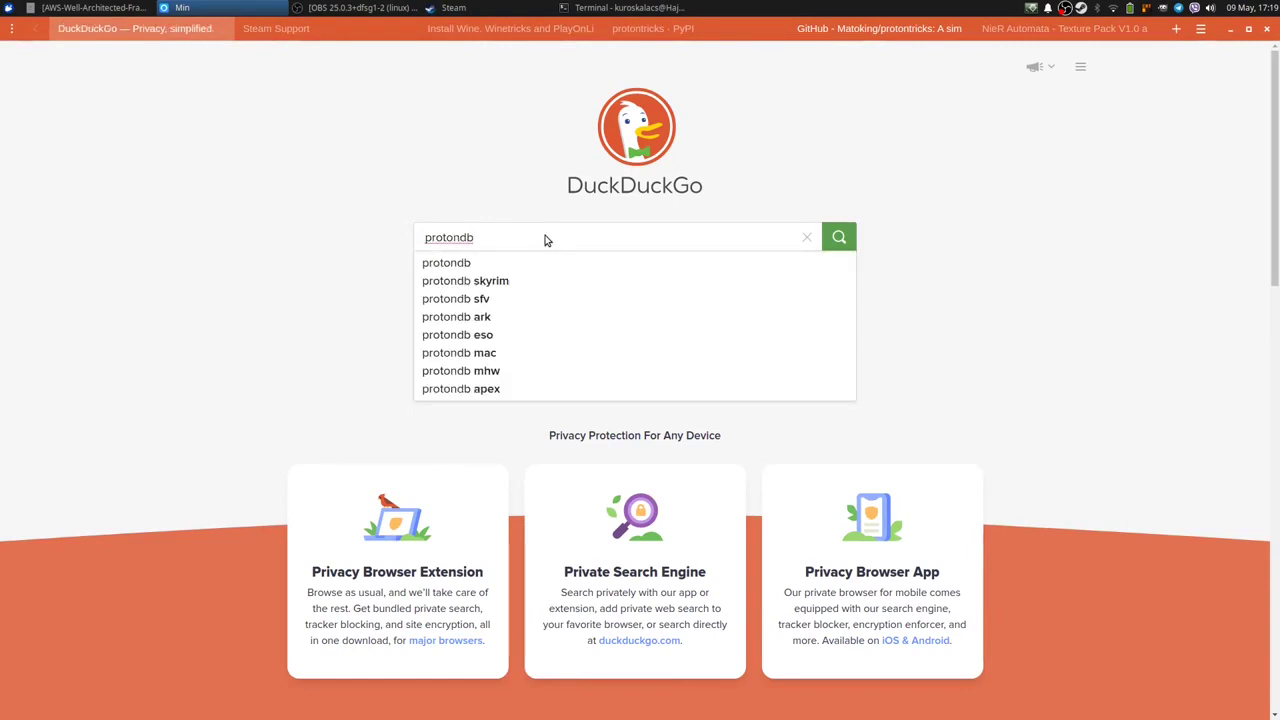
pyautogui.press('Return')
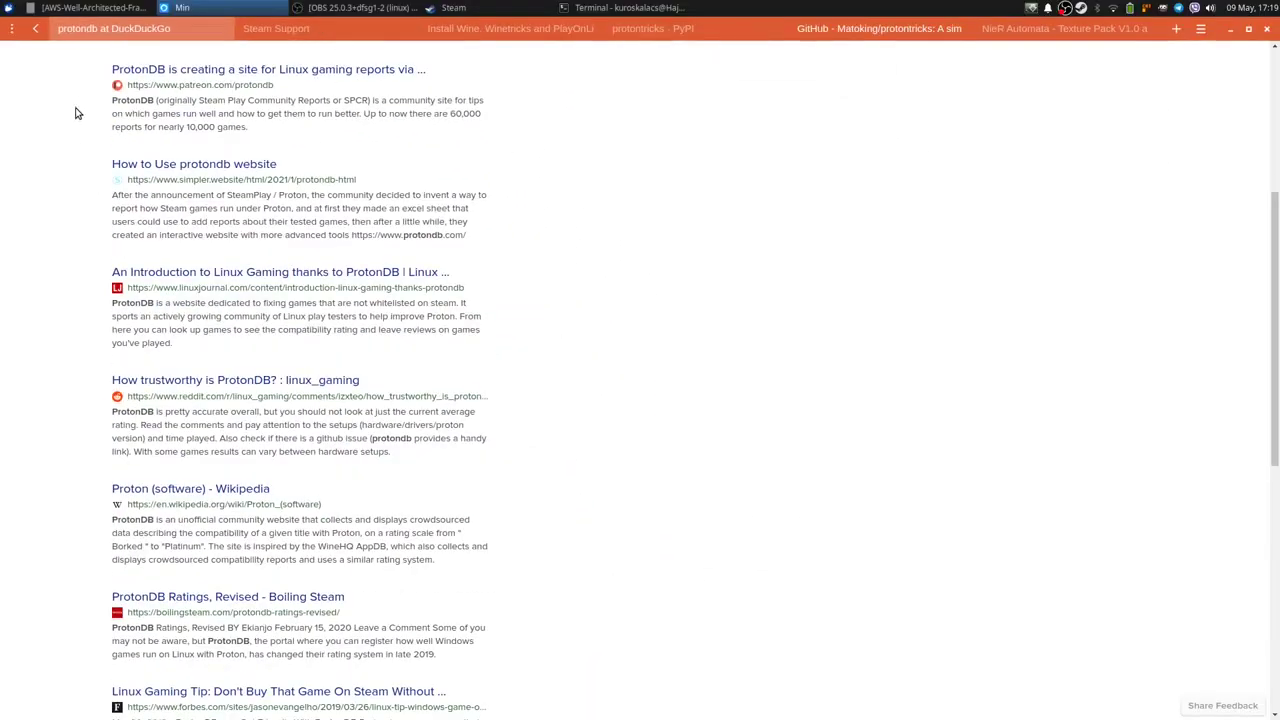
# Look through the search results and open the ProtonDB website in a new tab
pyautogui.scroll(-2, 74, 63)
pyautogui.scroll(5, 74, 63)
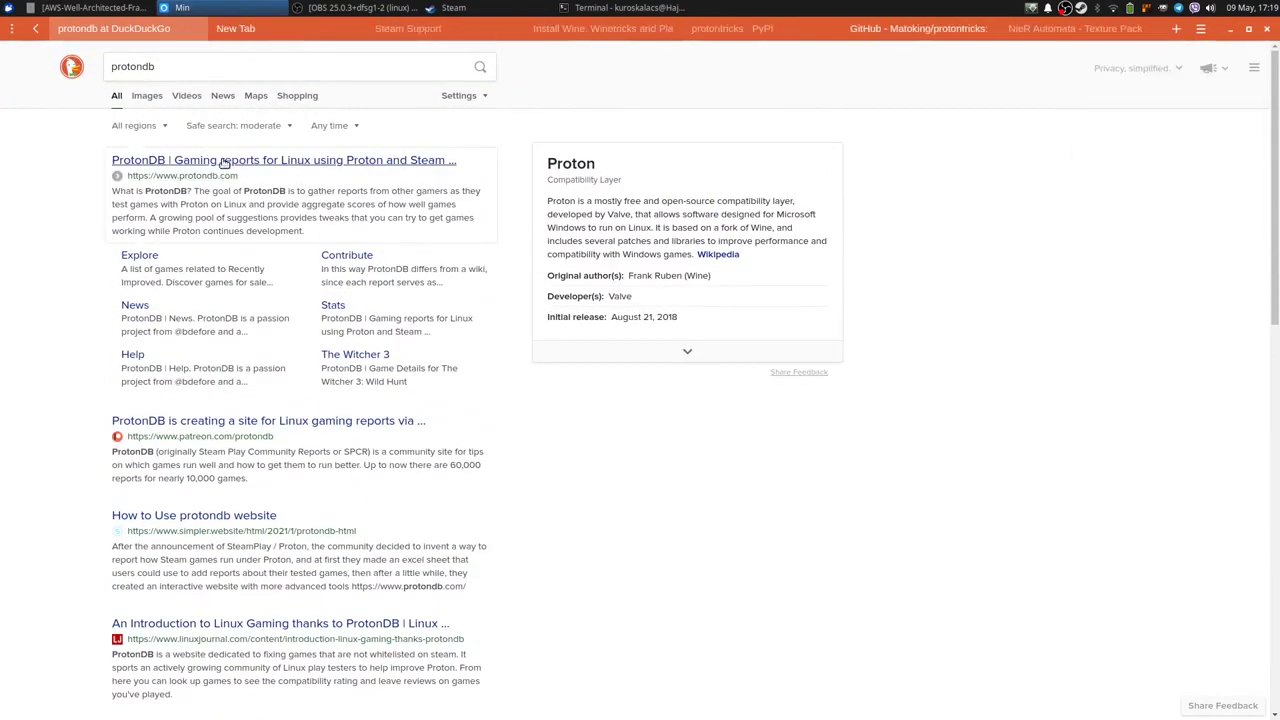
pyautogui.middleClick(227, 163)
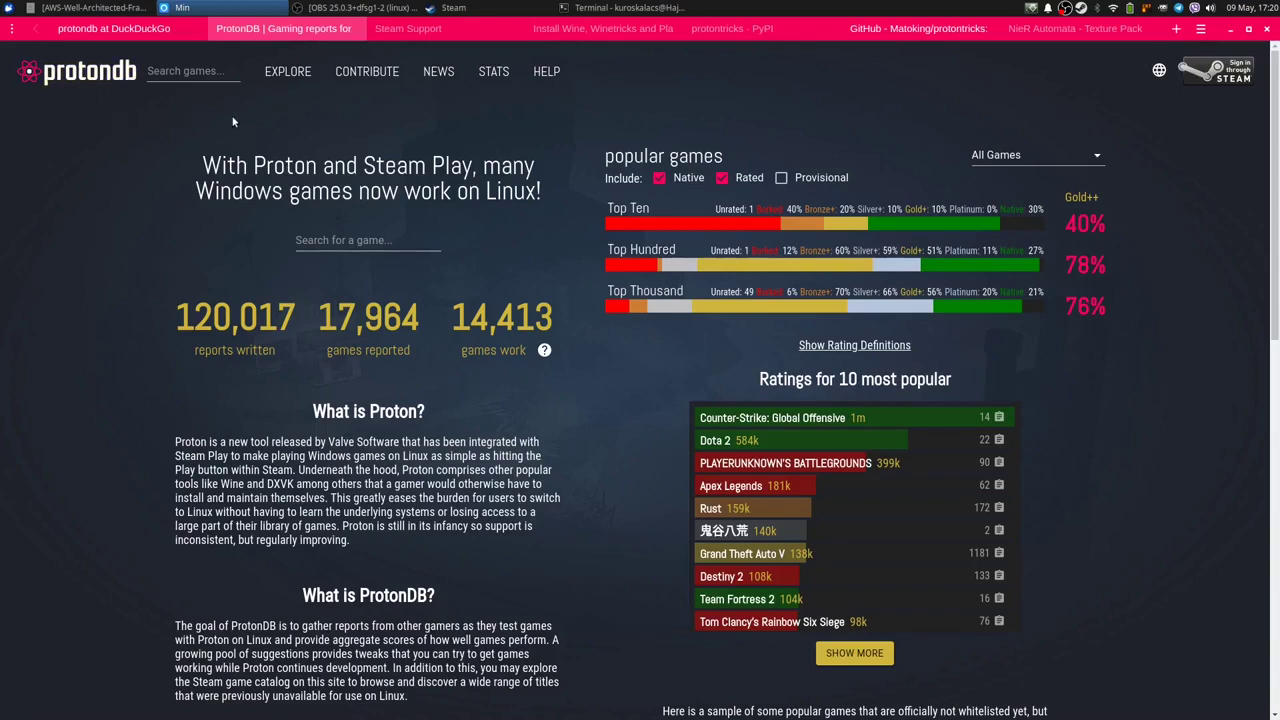
# Search ProtonDB's games for "nier automata"
pyautogui.click(172, 71)
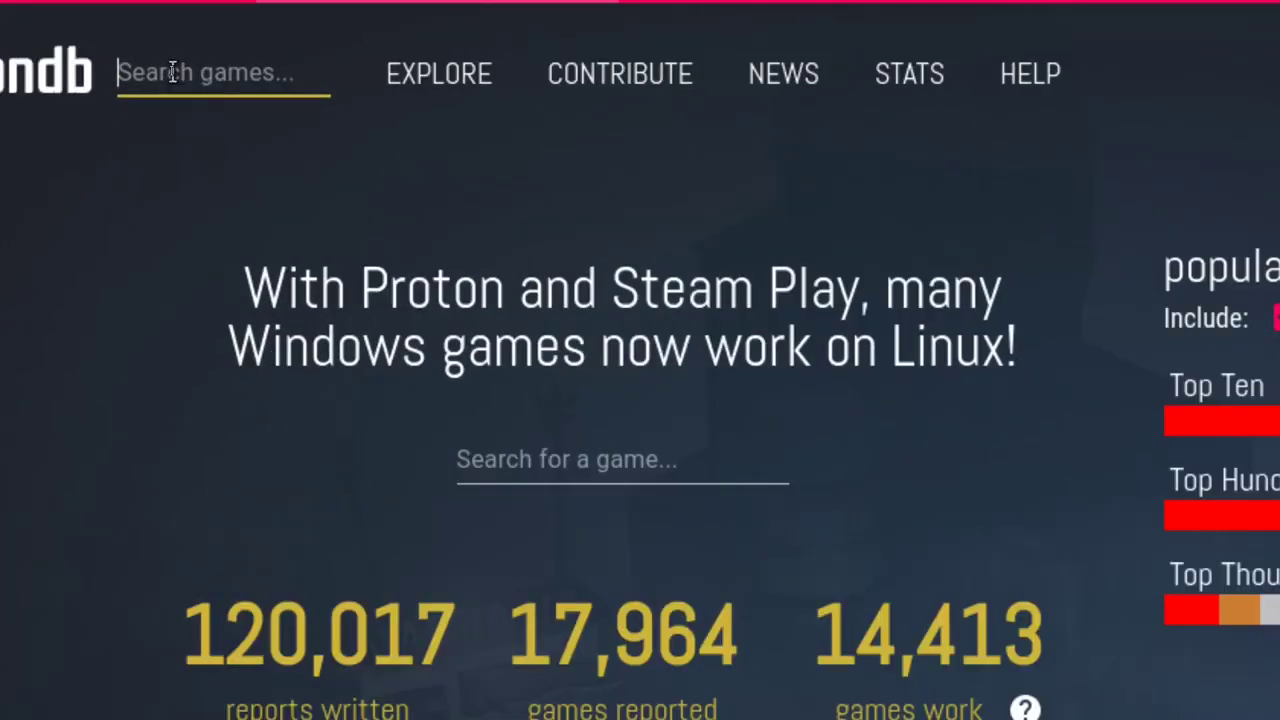
pyautogui.write('nier autom')
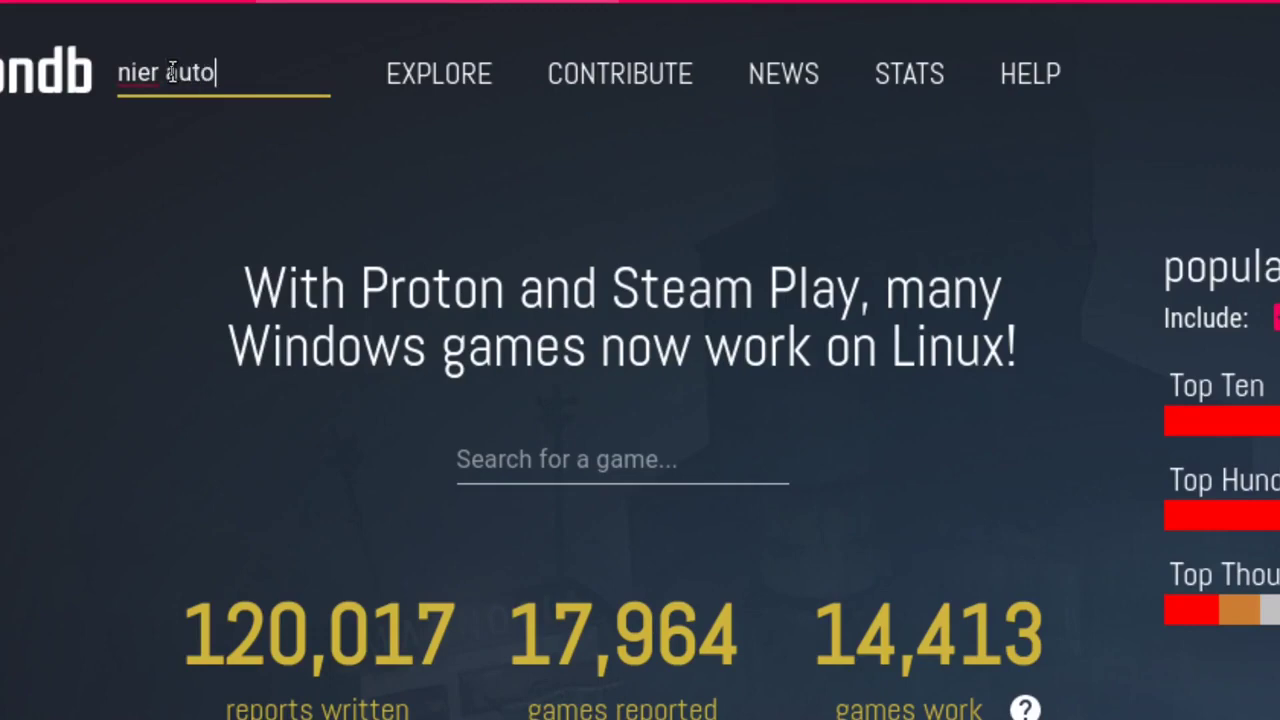
pyautogui.write('ata')
pyautogui.press('Return')
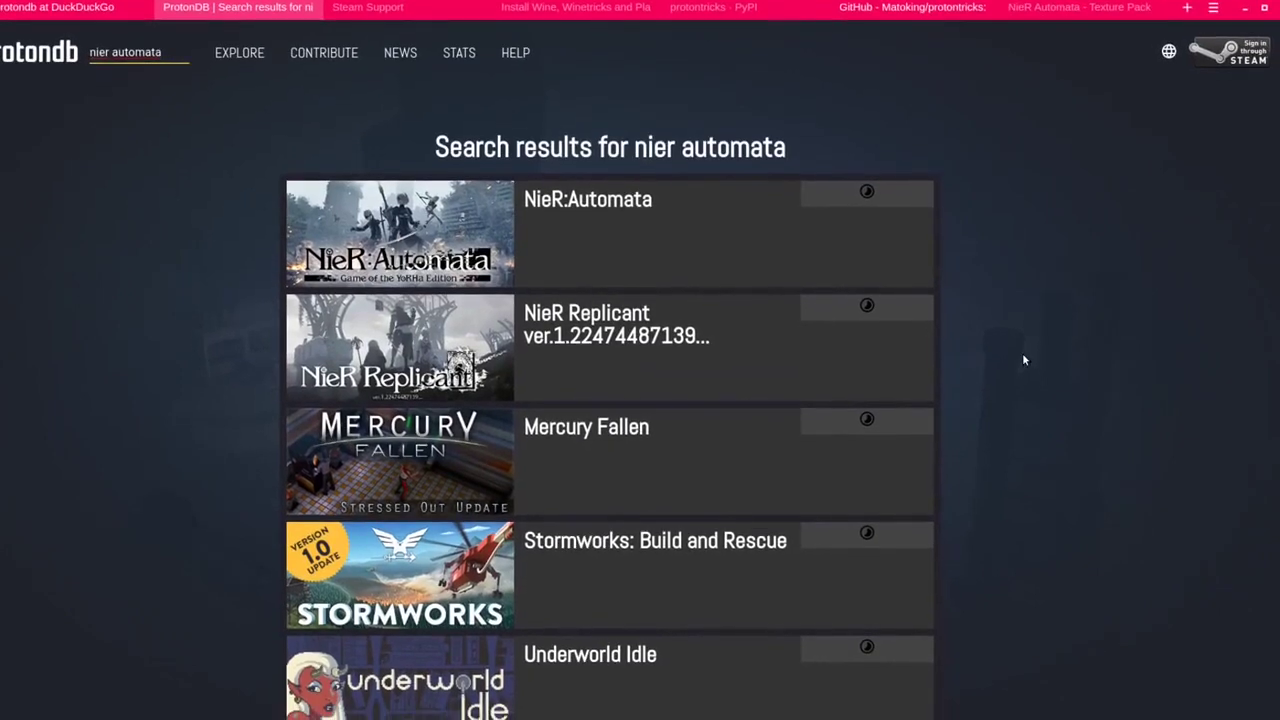
# Review the ratings in the game results, open the NieR:Automata page and read through its user reports
pyautogui.scroll(-3, 996, 183)
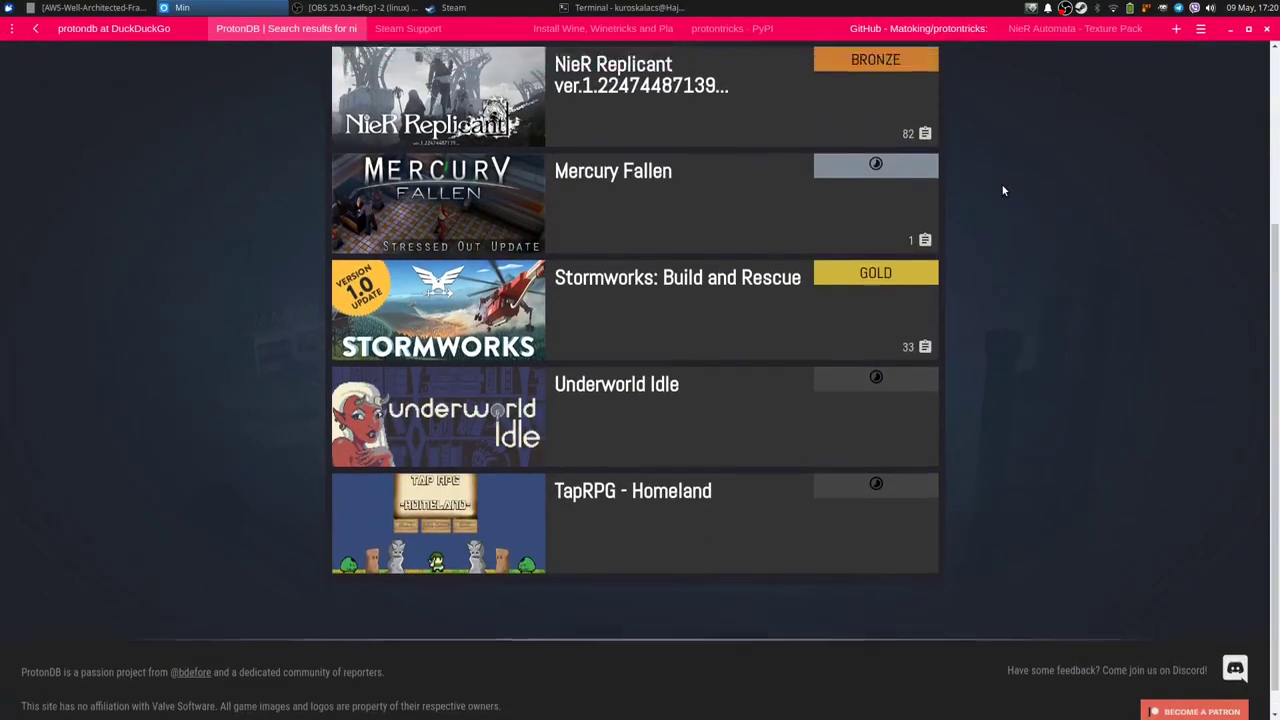
pyautogui.scroll(3, 1003, 190)
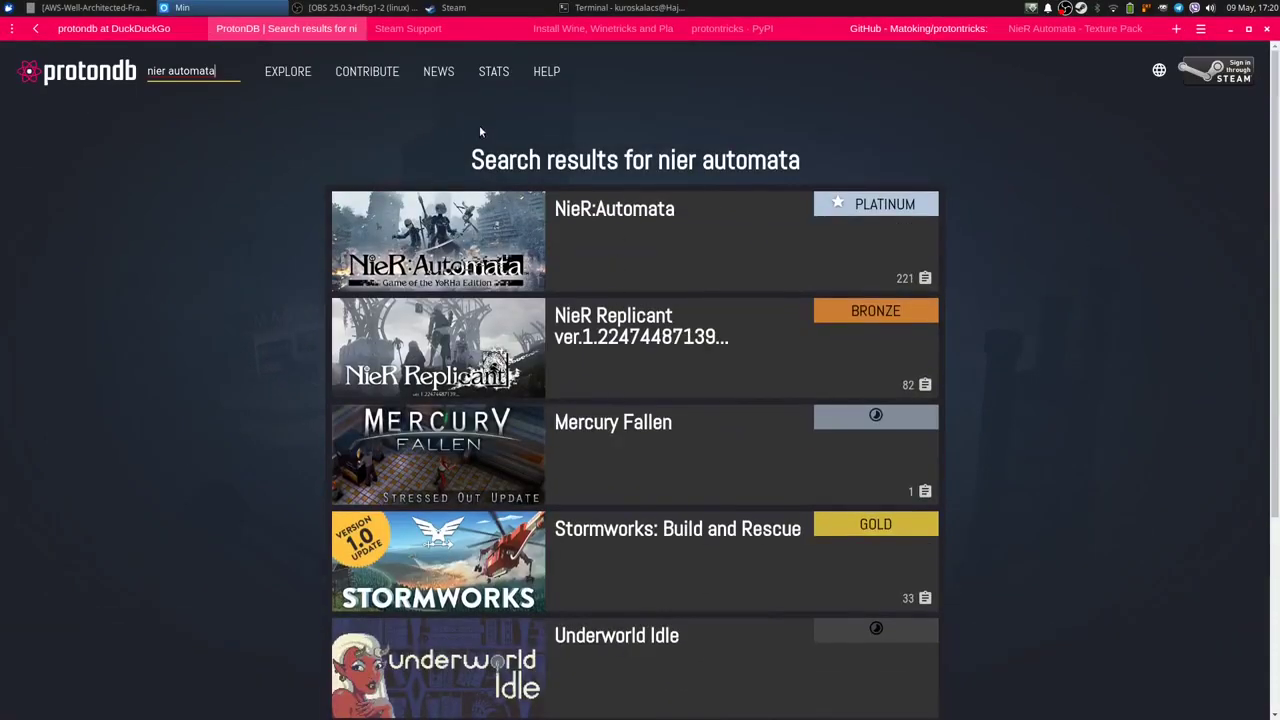
pyautogui.click(589, 210)
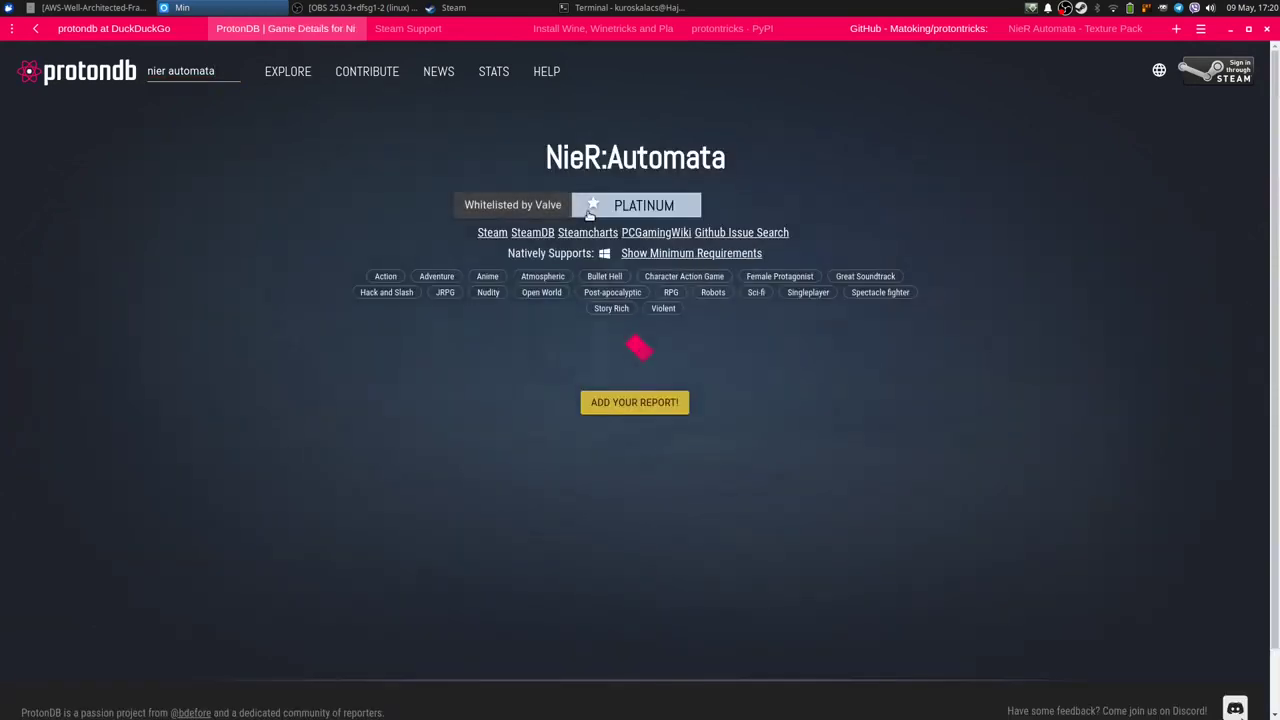
pyautogui.scroll(-2, 344, 266)
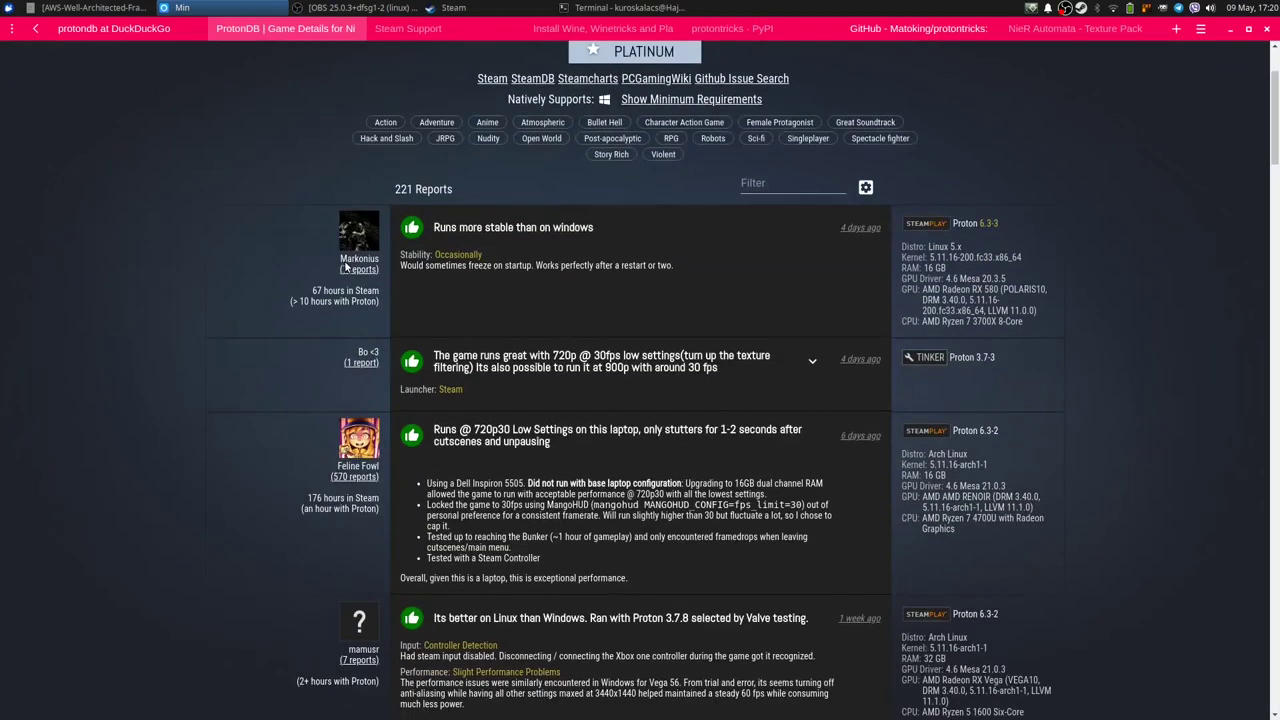
pyautogui.scroll(-3, 250, 300)
pyautogui.scroll(-5, 250, 300)
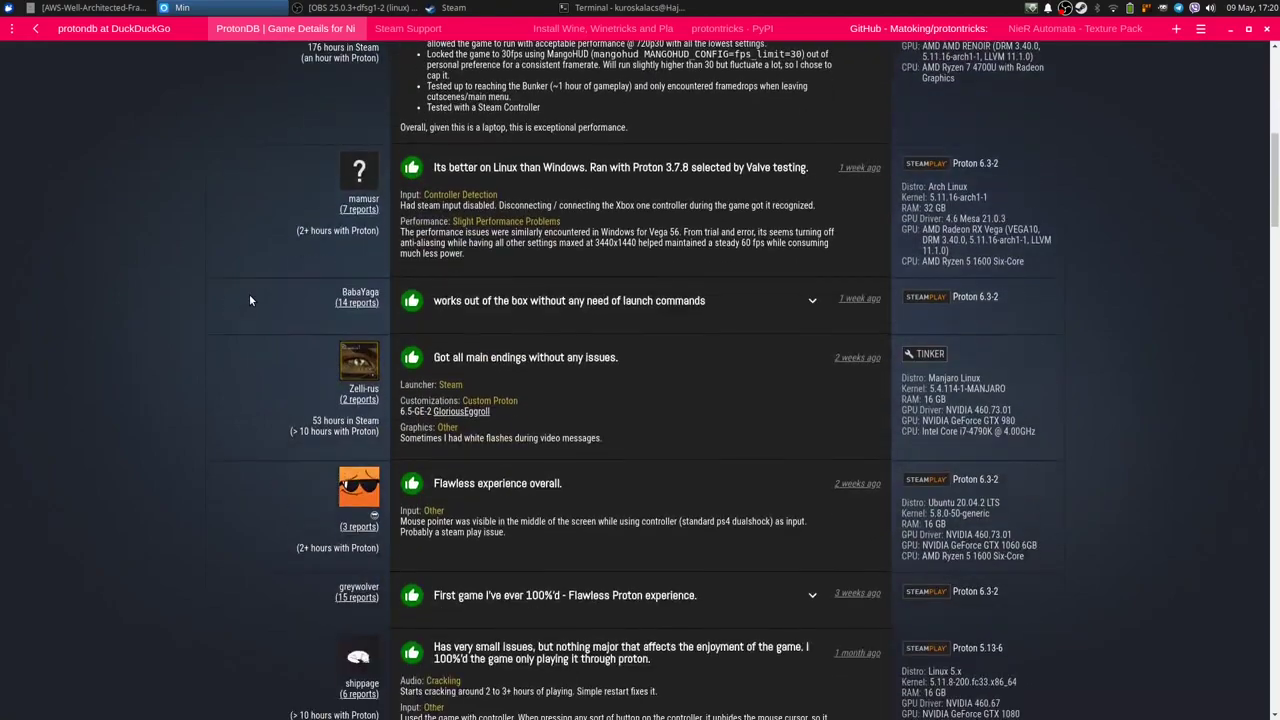
# Examine the NieR:Automata user reports on ProtonDB, the overall rating, and the Proton version of the latest report
pyautogui.scroll(-8, 250, 300)
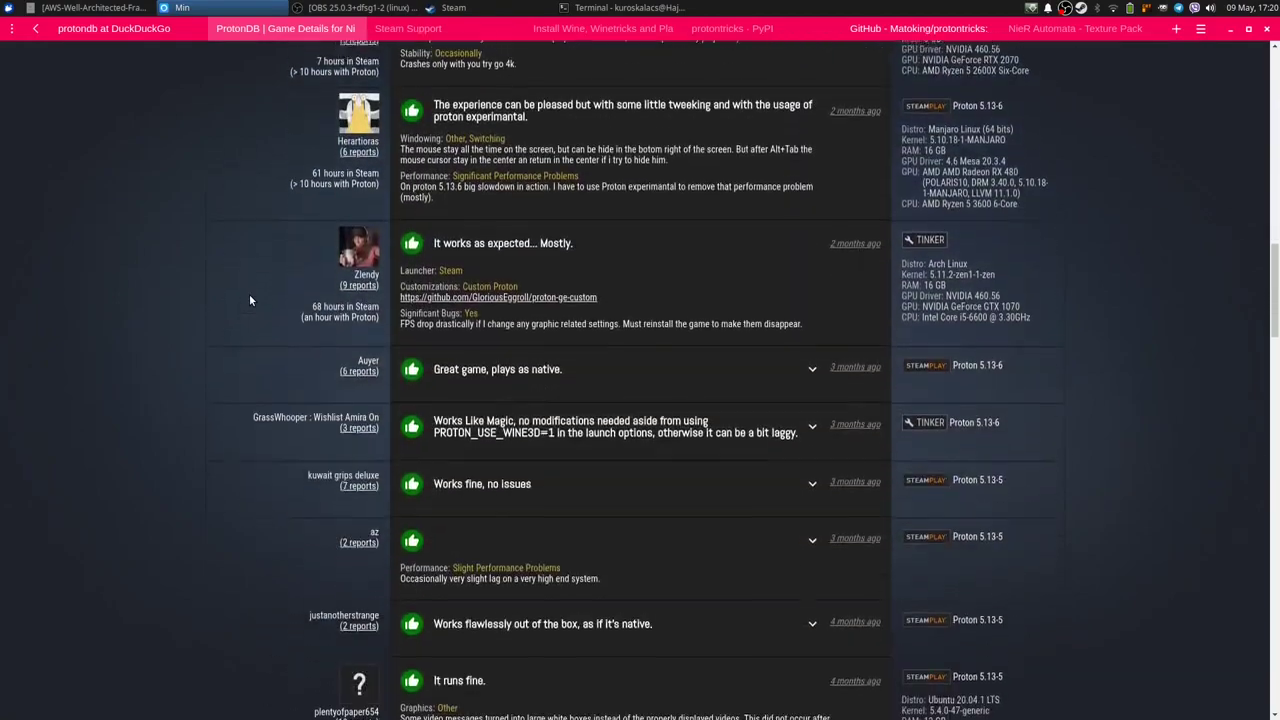
pyautogui.scroll(18, 250, 300)
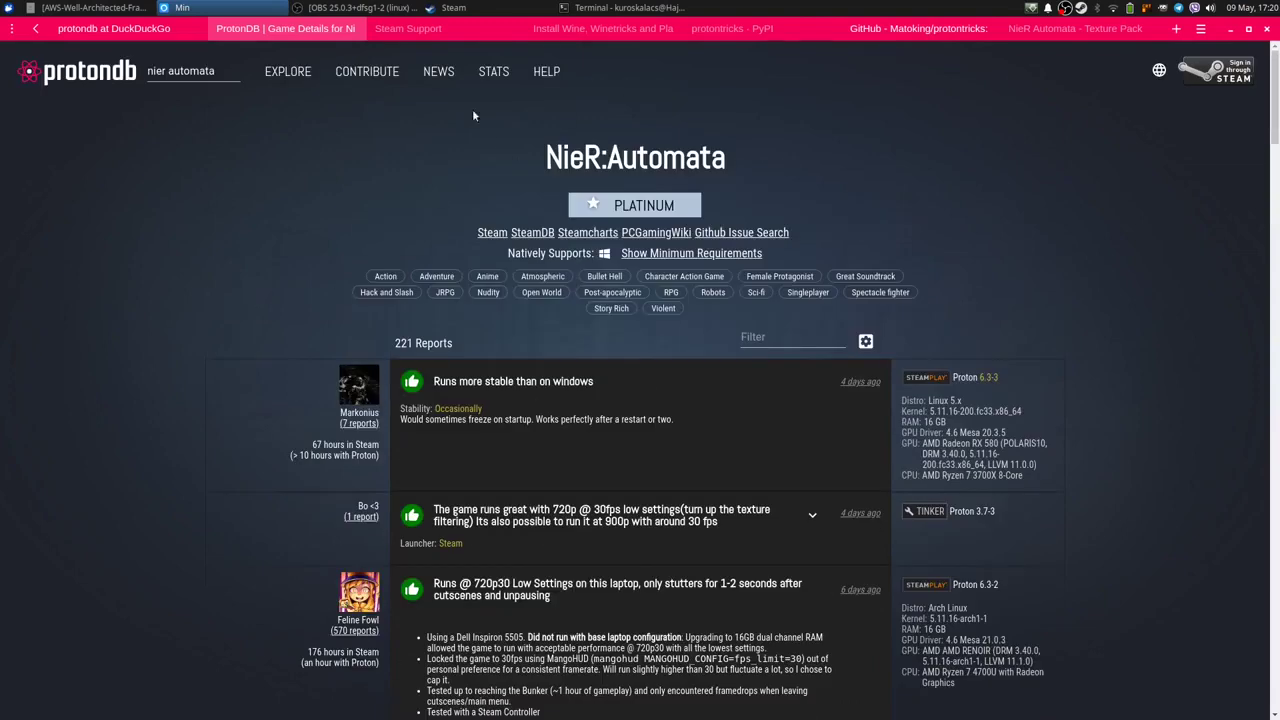
pyautogui.moveTo(541, 157)
pyautogui.mouseDown()
pyautogui.moveTo(728, 160)
pyautogui.moveTo(543, 160)
pyautogui.mouseUp()
pyautogui.scroll(-2, 410, 186)
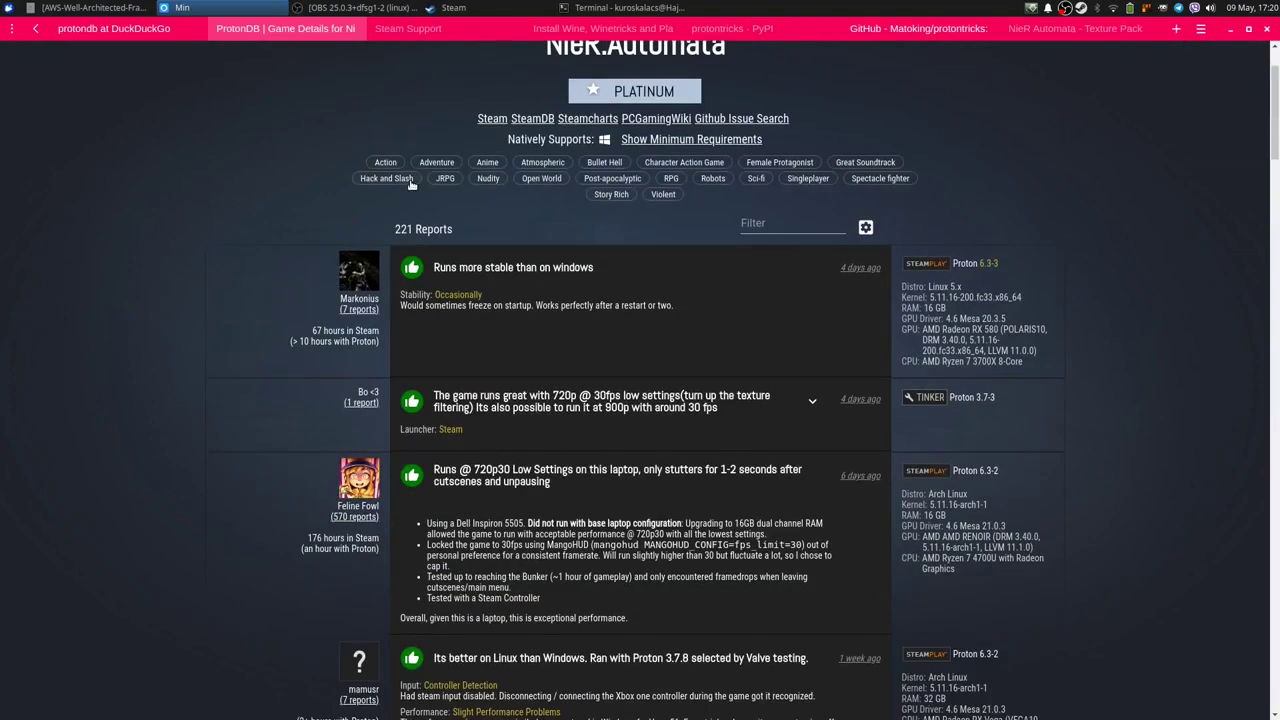
pyautogui.scroll(2, 410, 186)
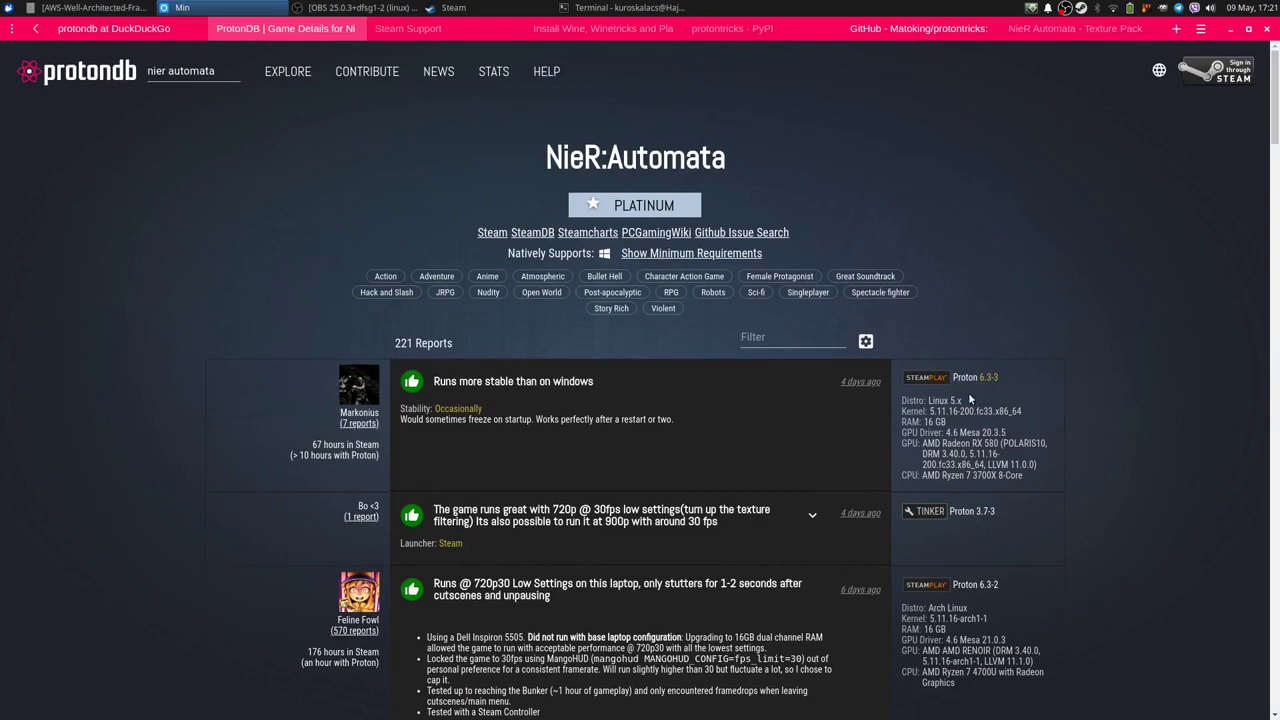
pyautogui.moveTo(953, 377); pyautogui.dragTo(998, 376)
pyautogui.click(998, 376)
# Close the ProtonDB page and view the NieR Automata - Texture Pack V1.0 page on Nexus Mods
pyautogui.click(349, 24)
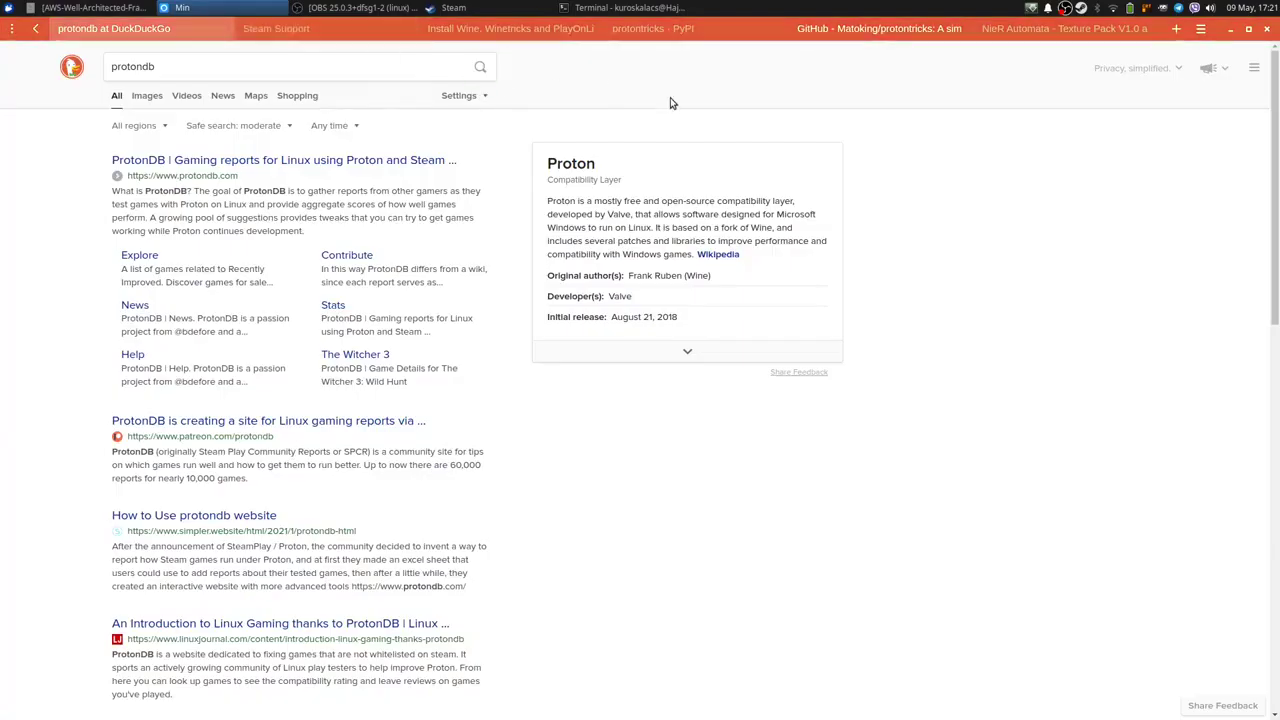
pyautogui.click(1020, 32)
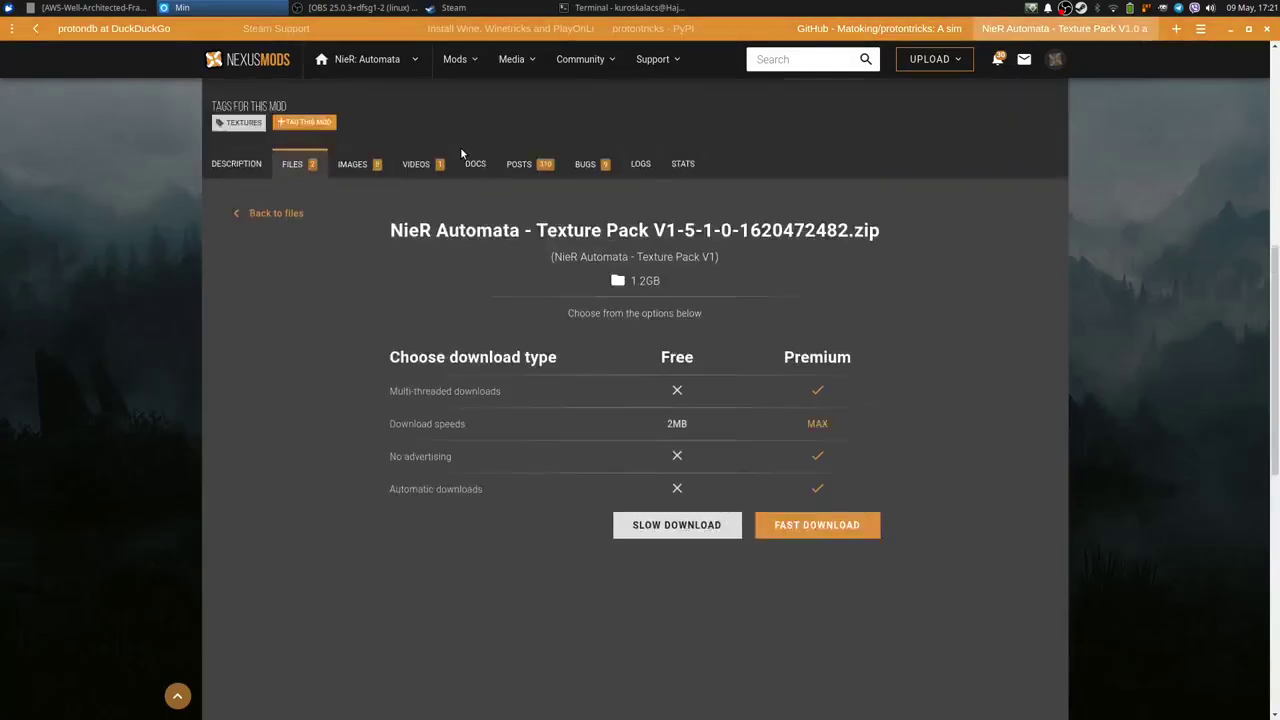
pyautogui.scroll(5, 461, 153)
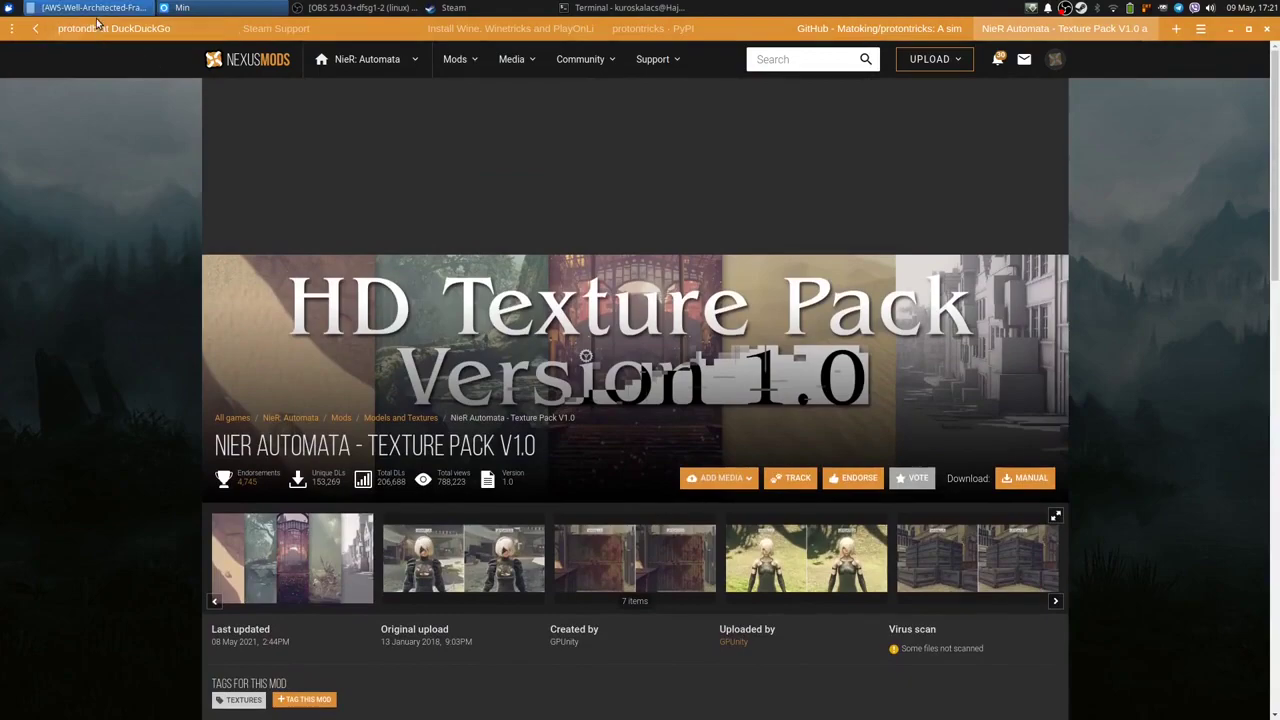
# Search DuckDuckGo for "nexusmods" in place of the earlier ProtonDB query
pyautogui.click(100, 30)
pyautogui.click(221, 64)
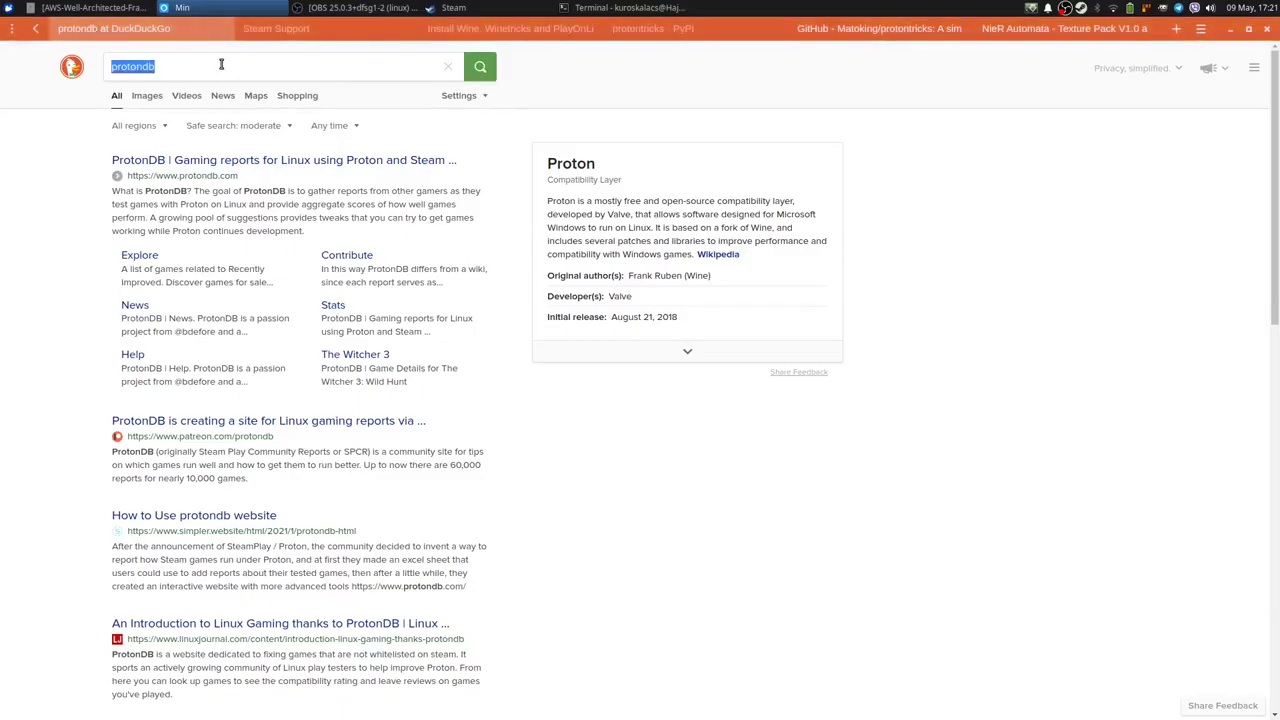
pyautogui.write('nexus')
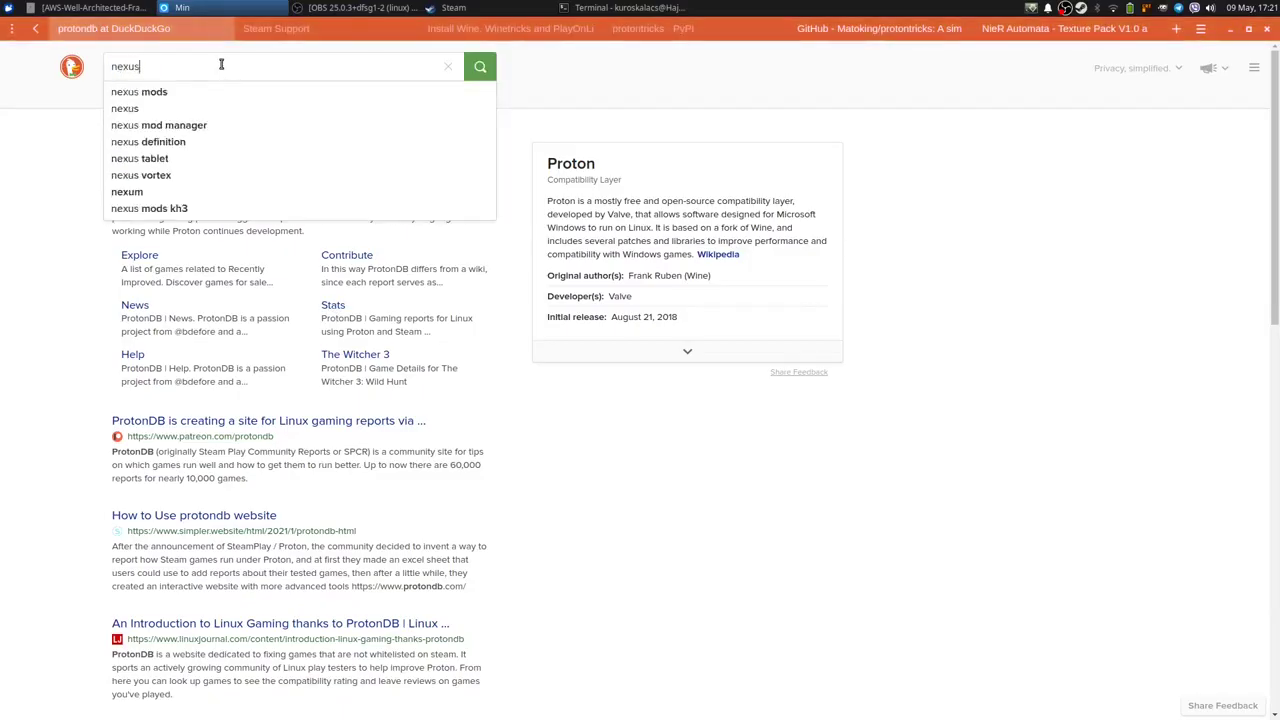
pyautogui.write('mods')
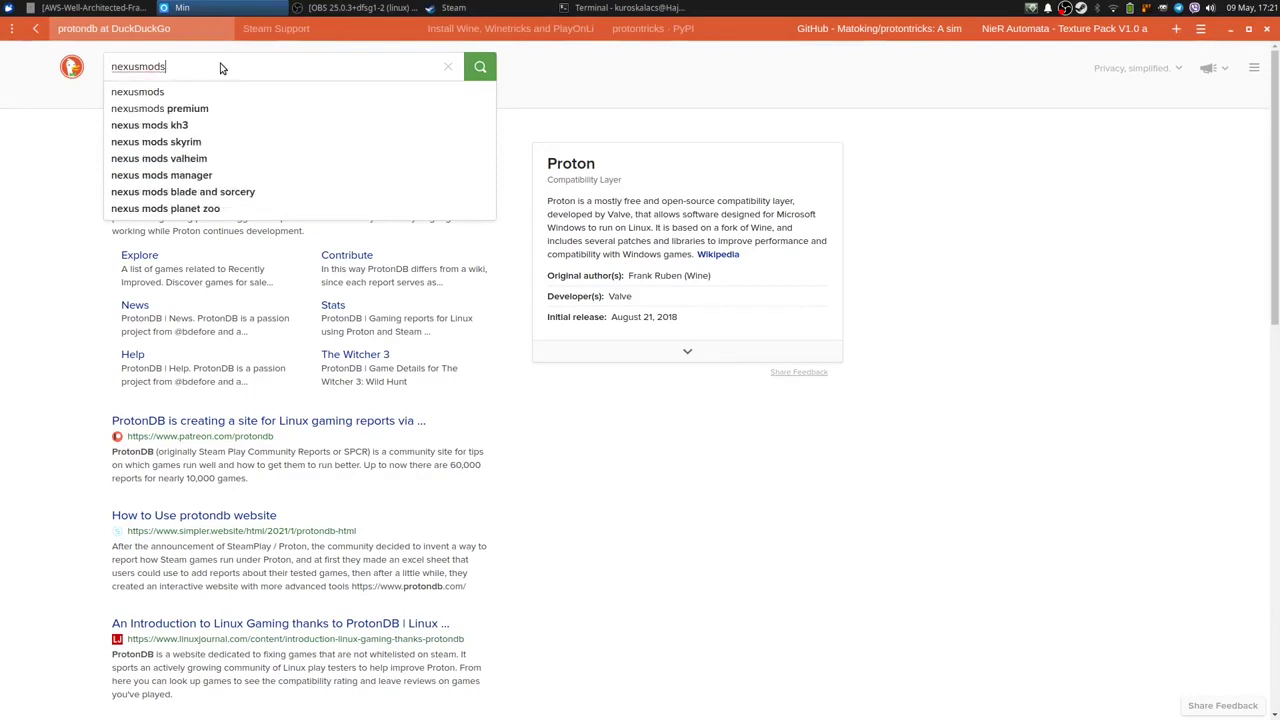
pyautogui.press('Return')
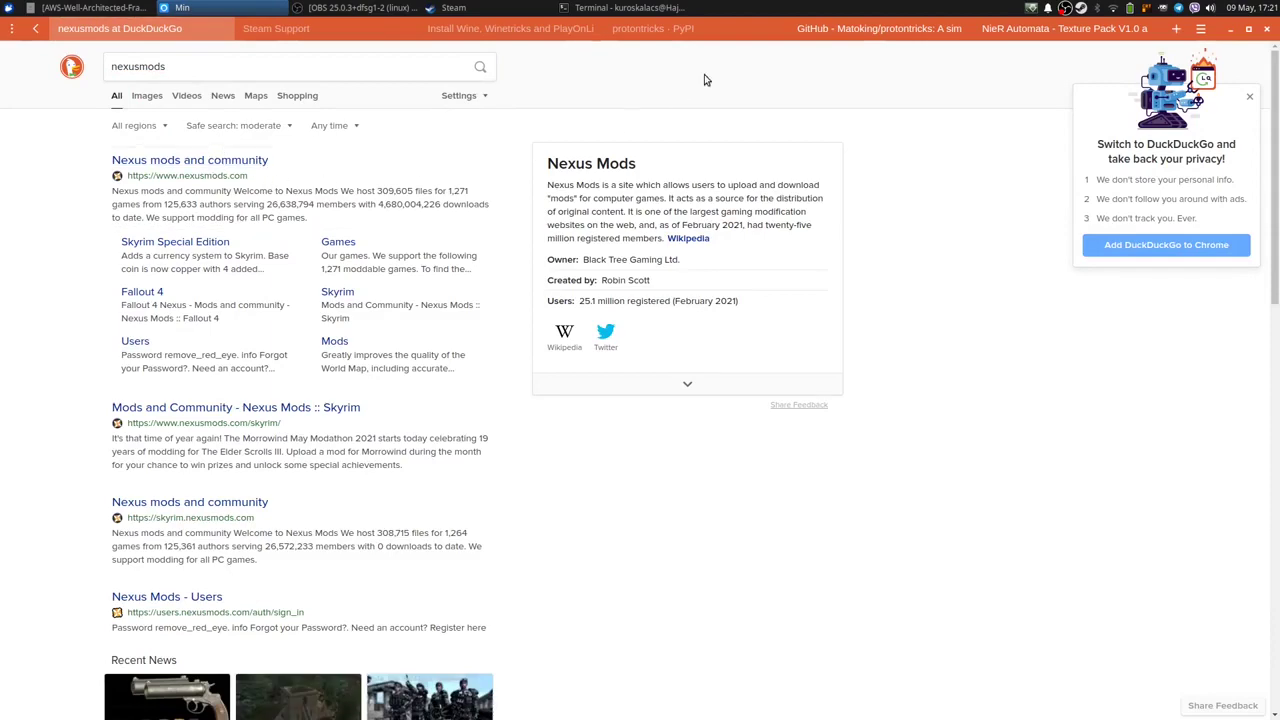
# Return to the texture pack page on Nexus Mods and search the NieR: Automata mods for "nier hd texture"
pyautogui.click(1062, 28)
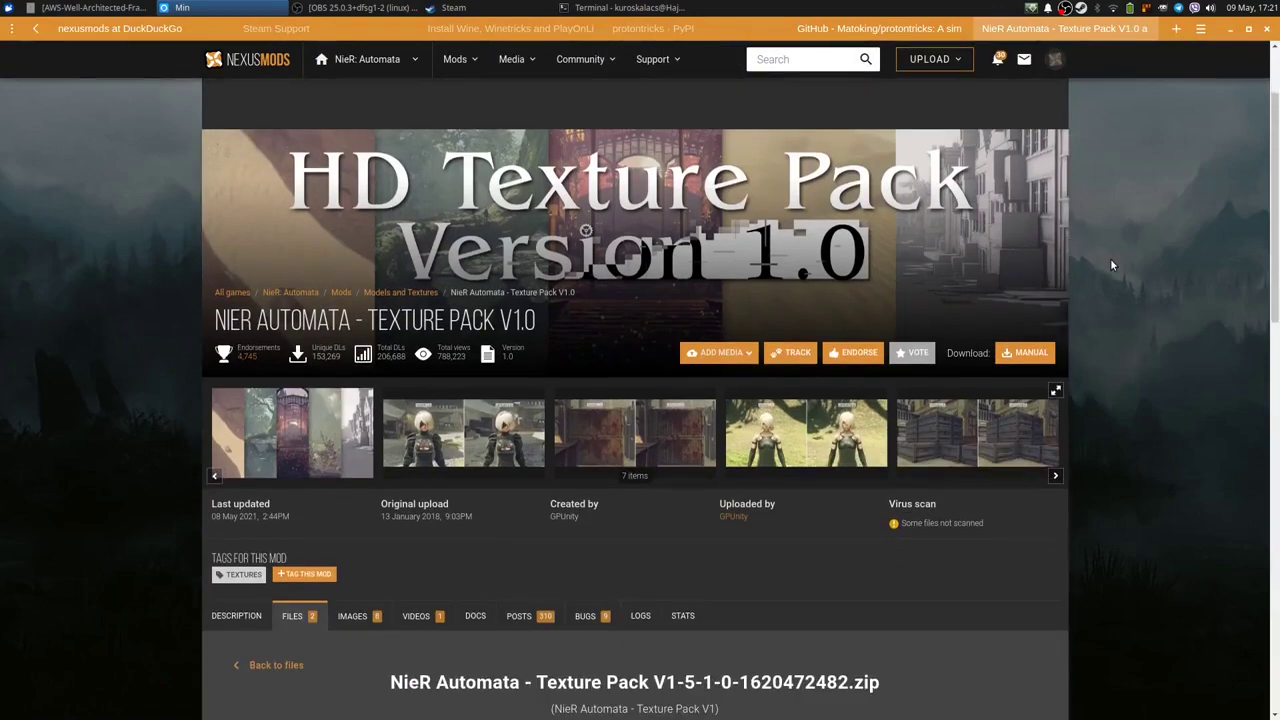
pyautogui.scroll(-2, 1111, 287)
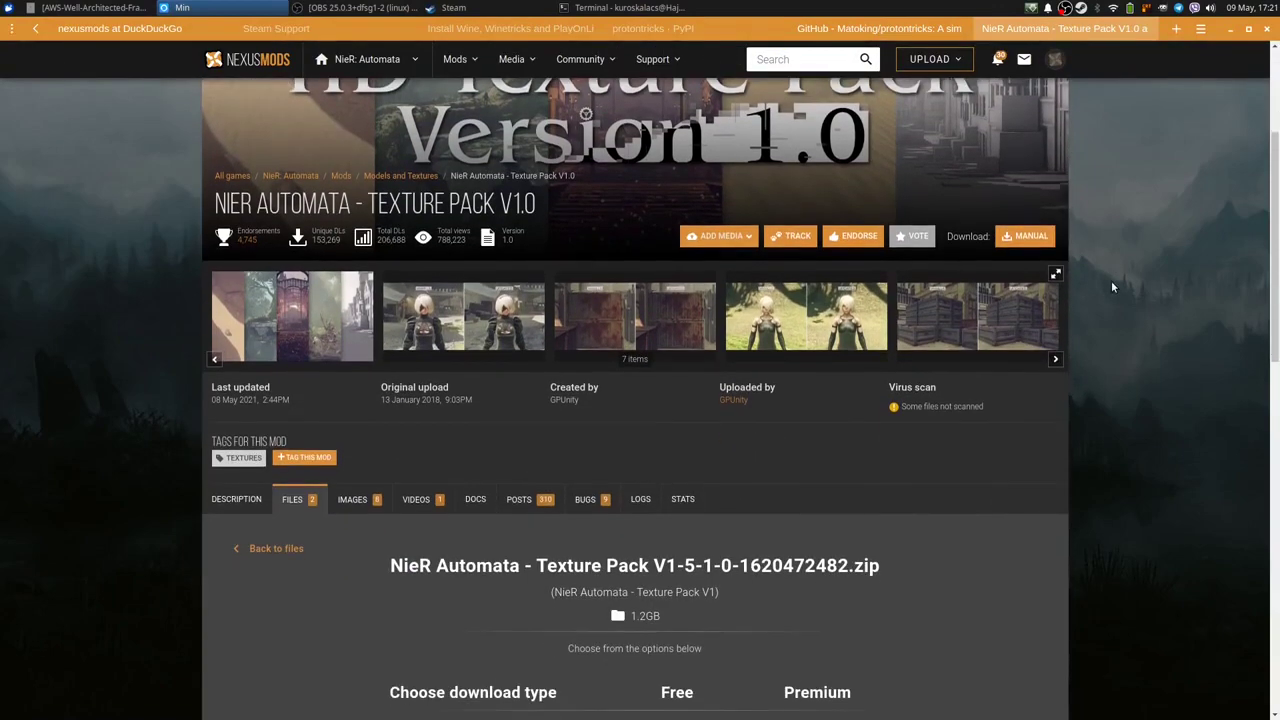
pyautogui.scroll(5, 1112, 287)
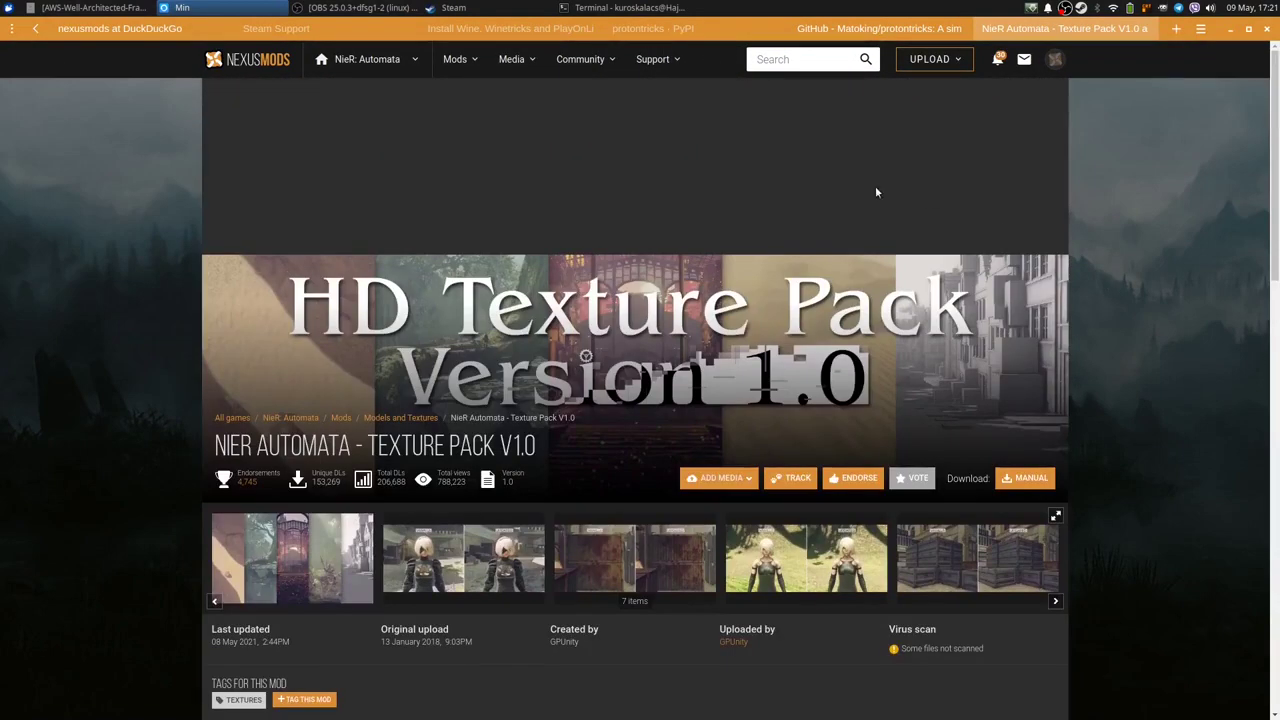
pyautogui.click(790, 60)
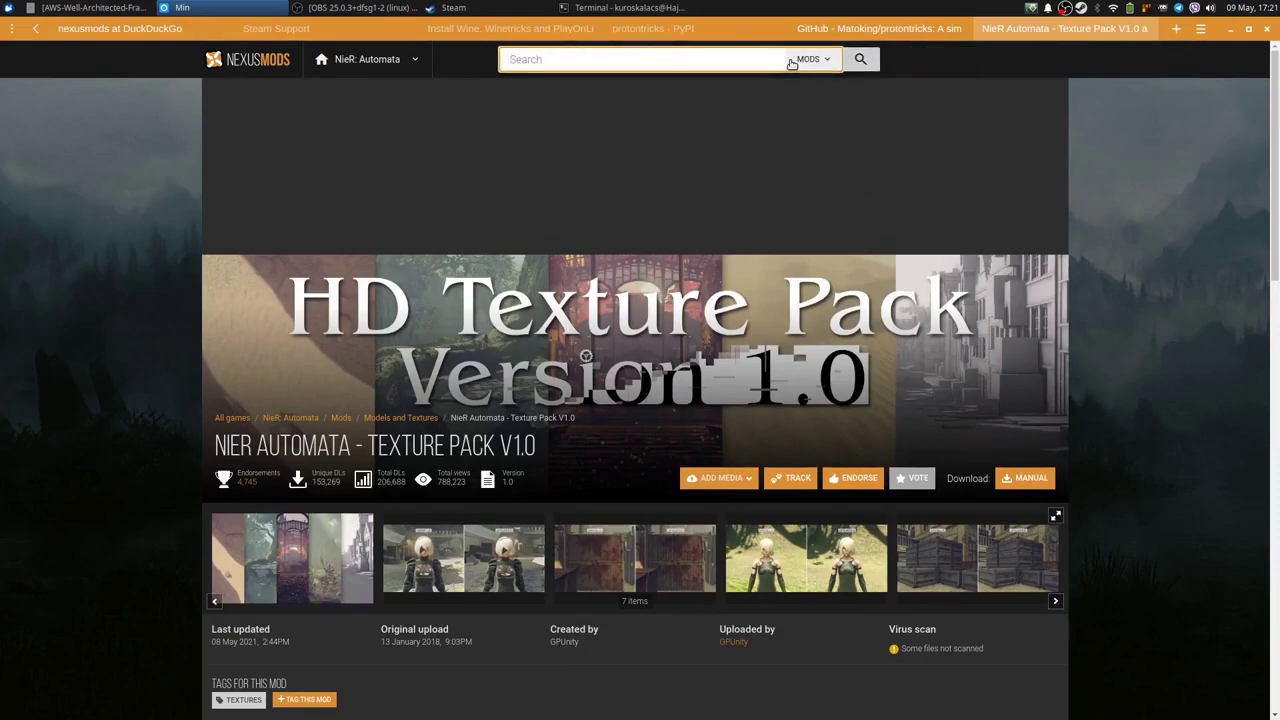
pyautogui.write('nier hd texture')
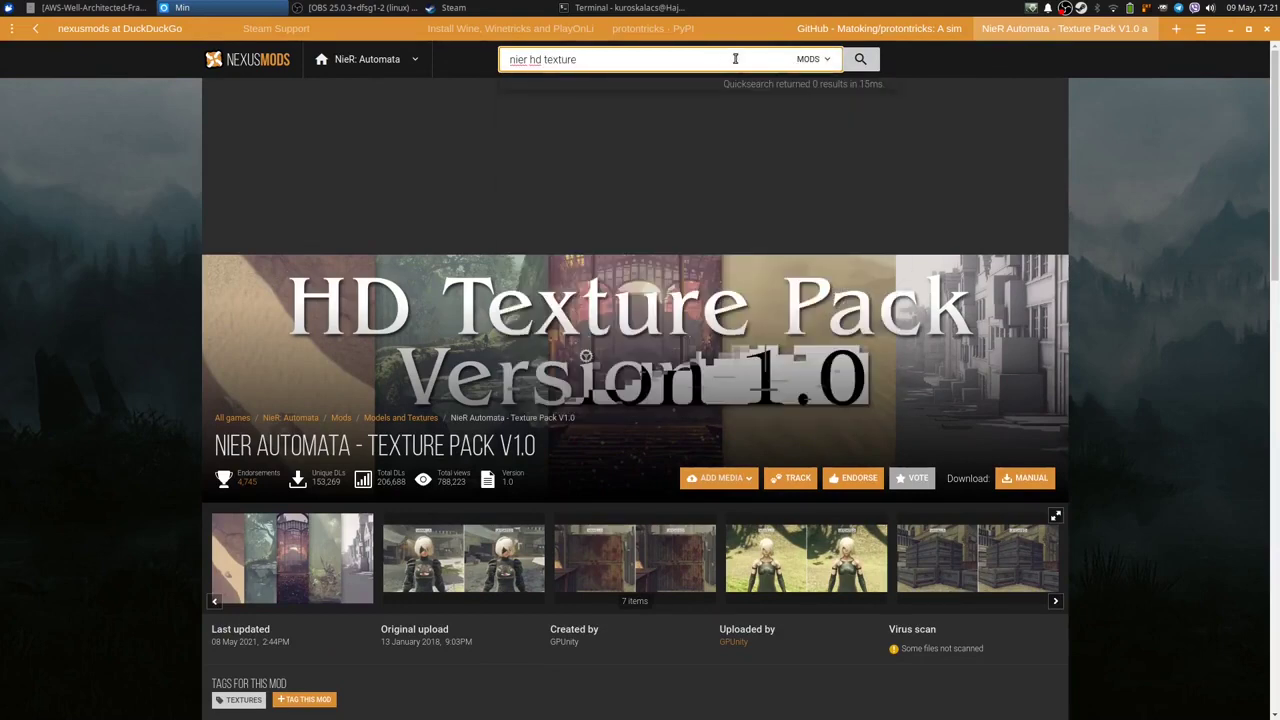
pyautogui.press('Return')
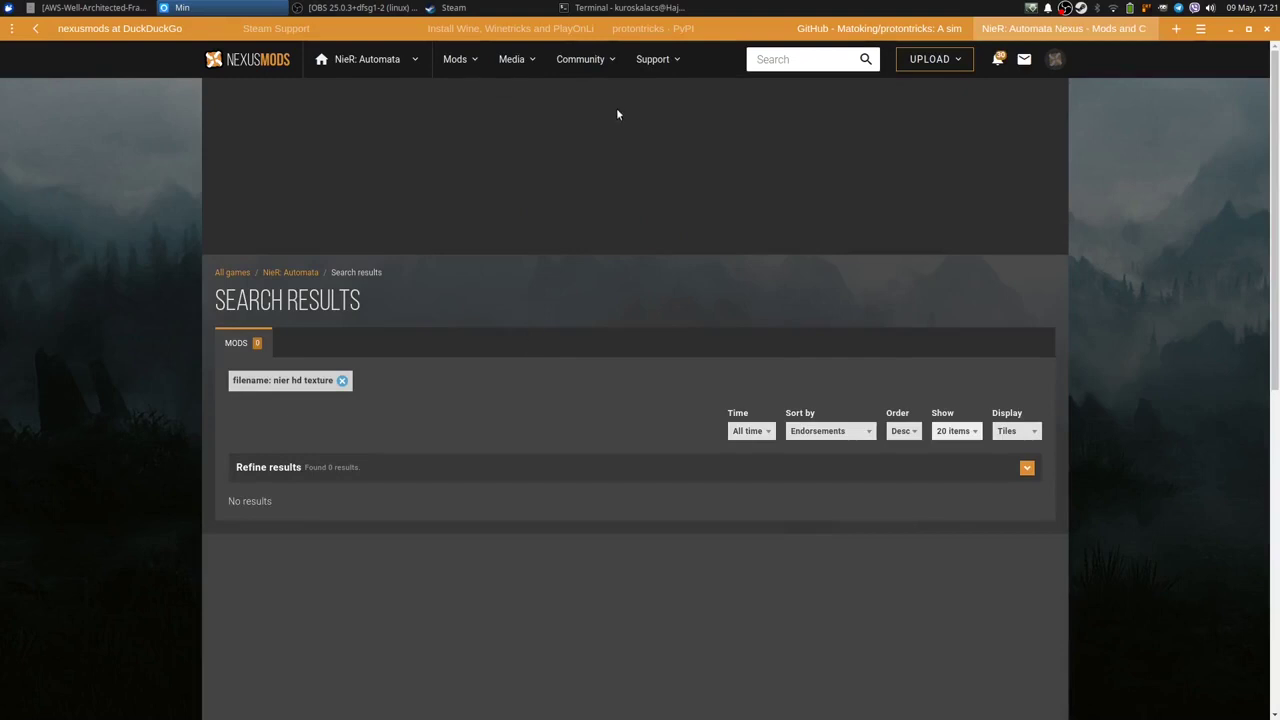
# Search the NieR: Automata mods for "nier hd", expand the refine options and look through the available filters
pyautogui.click(824, 60)
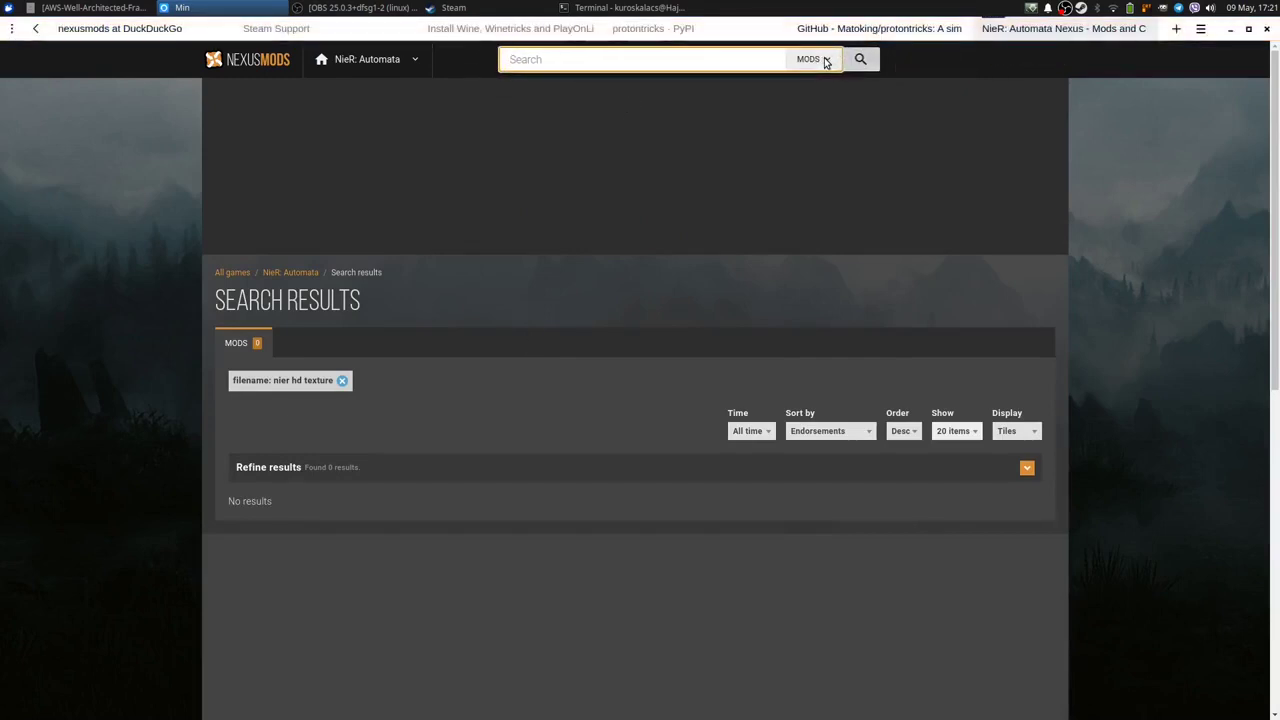
pyautogui.write('nier hd')
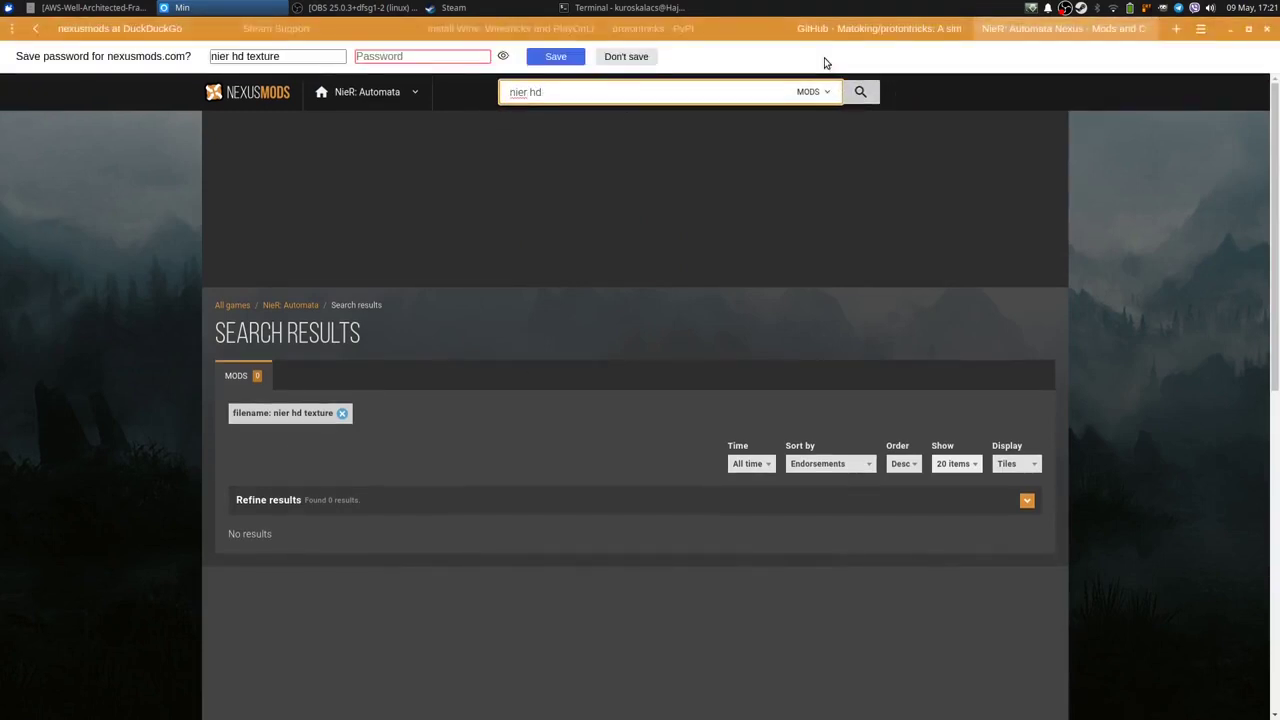
pyautogui.press('Return')
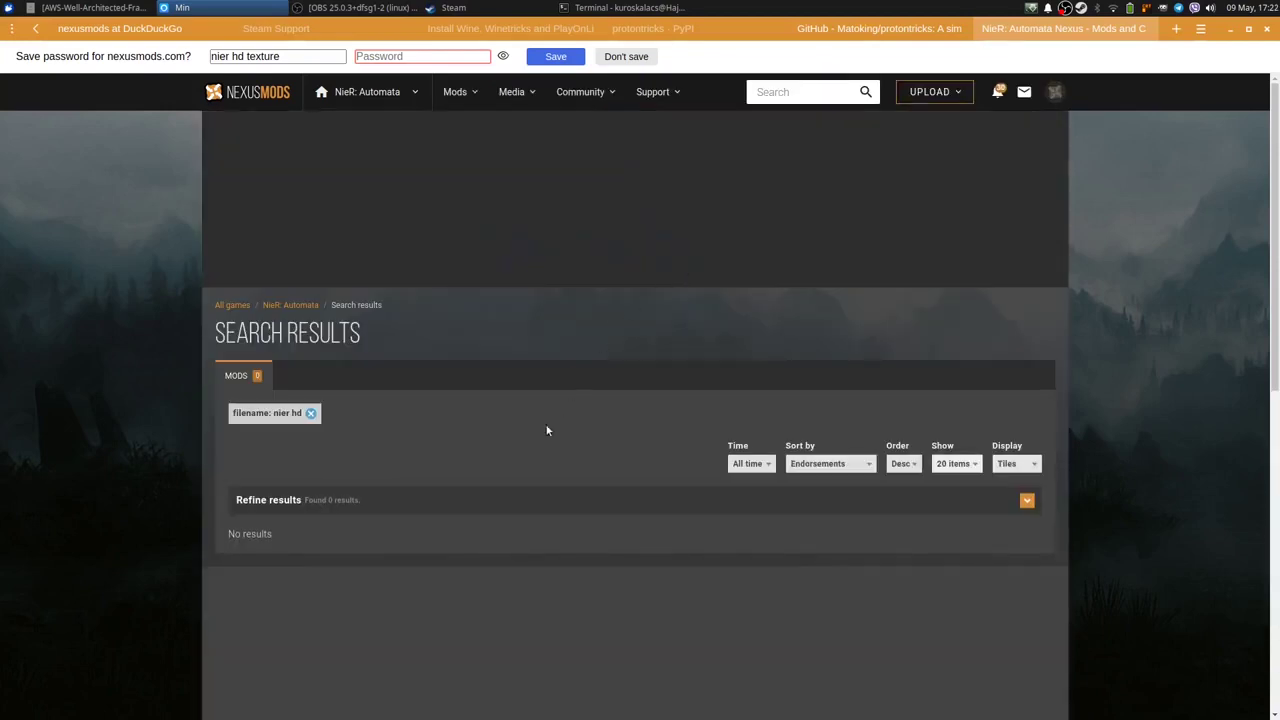
pyautogui.click(542, 490)
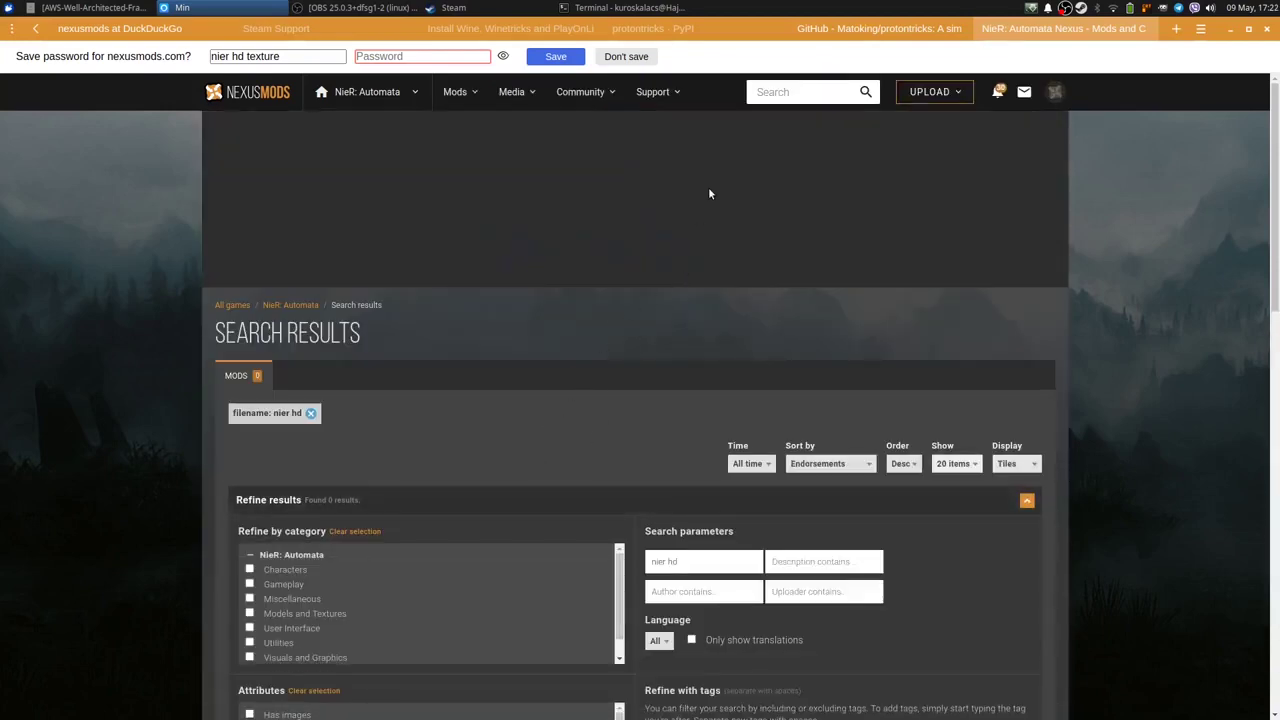
pyautogui.scroll(-7, 982, 288)
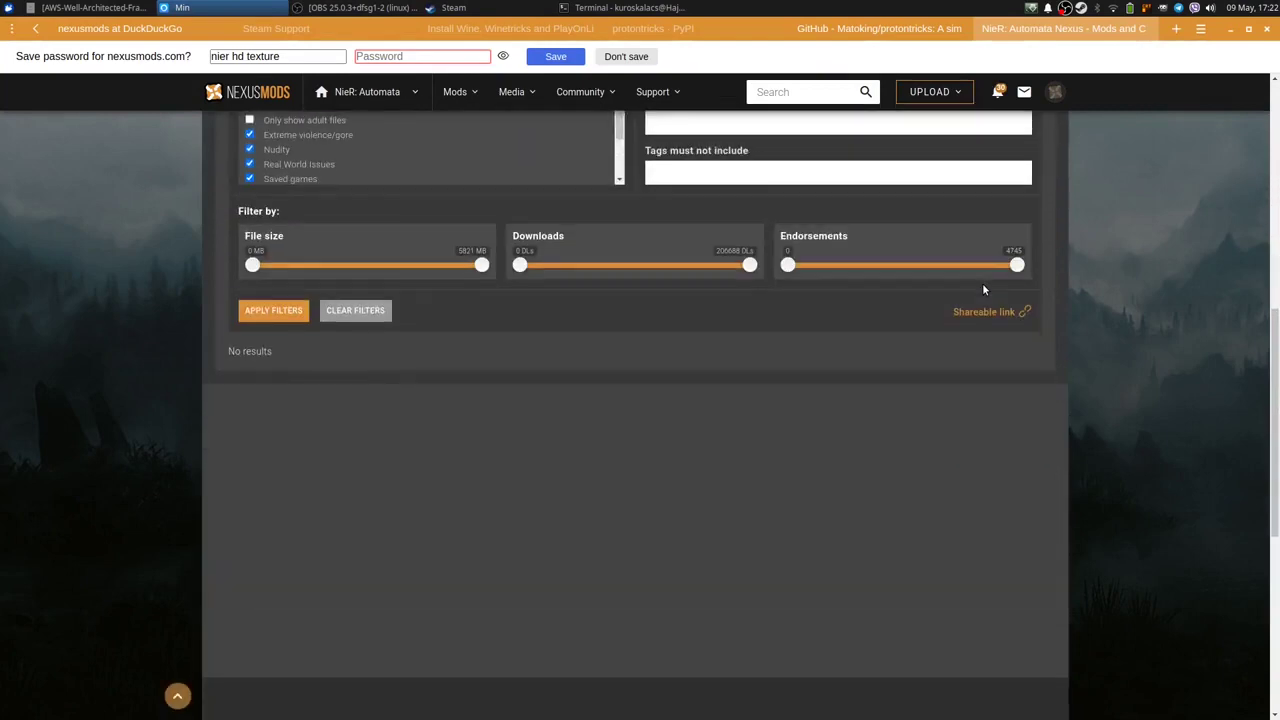
pyautogui.scroll(7, 982, 288)
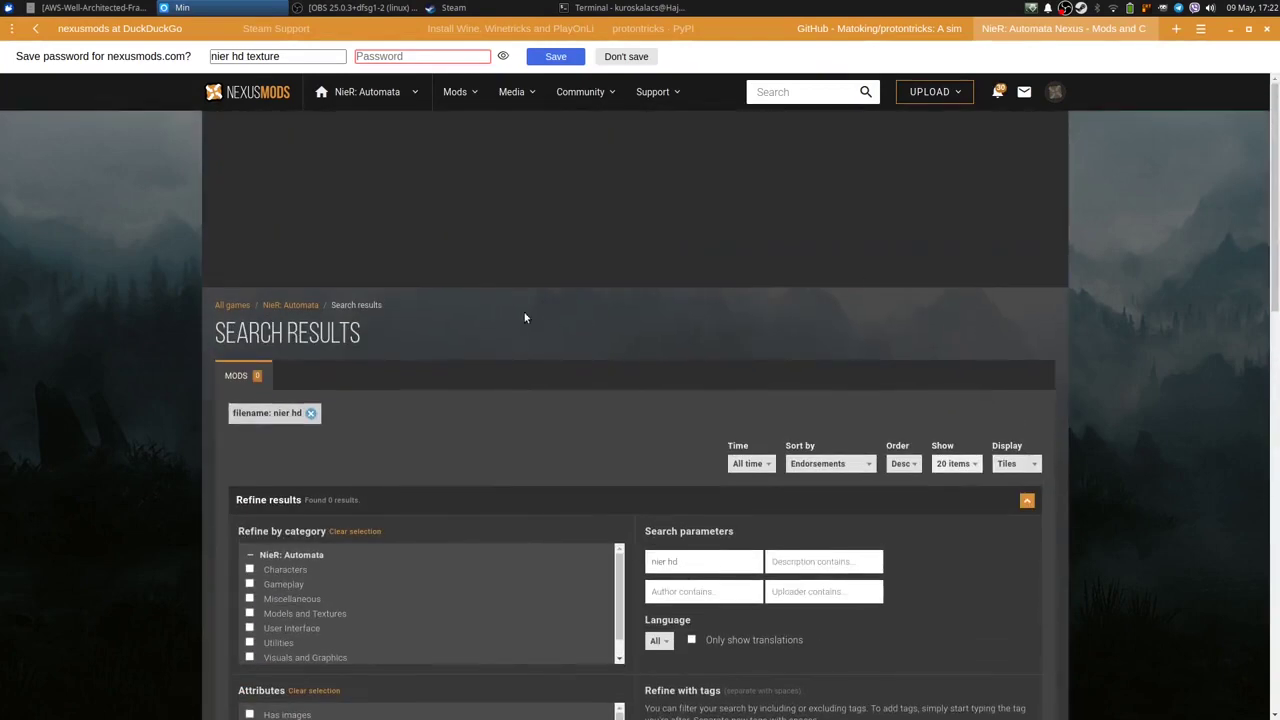
# Leave the empty search and return to the full list of NieR: Automata mods
pyautogui.click(810, 91)
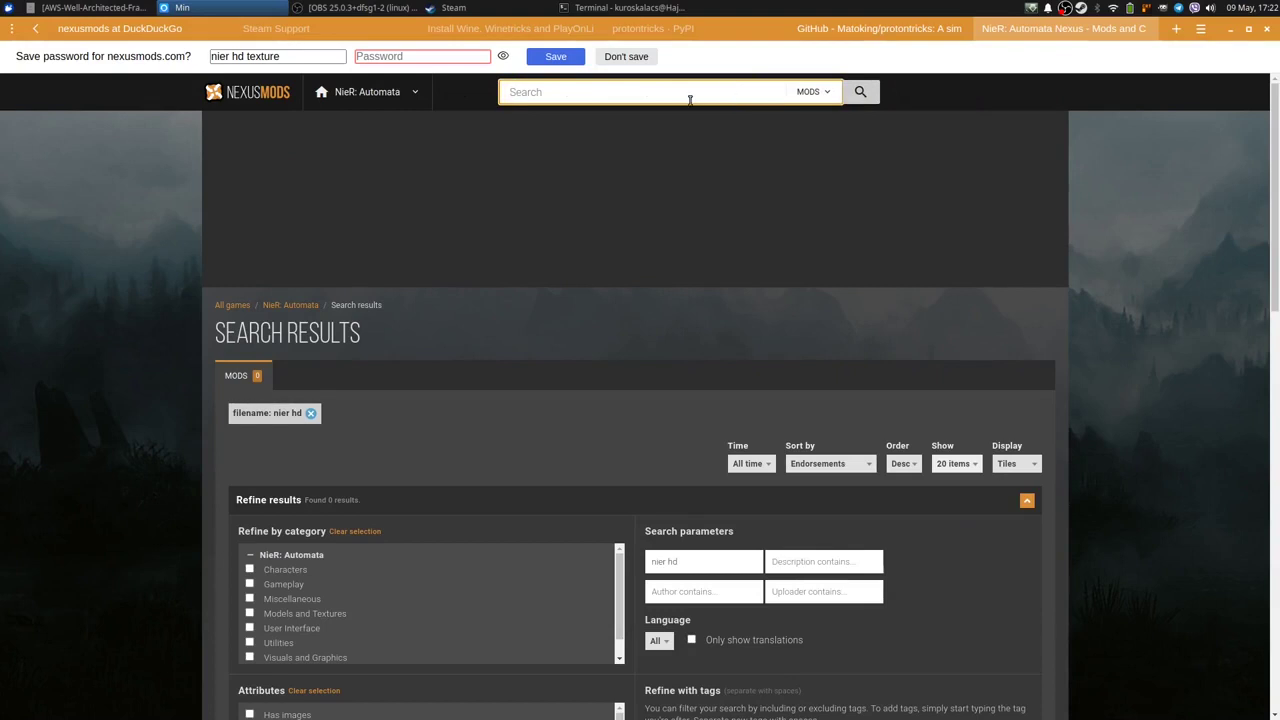
pyautogui.click(213, 294)
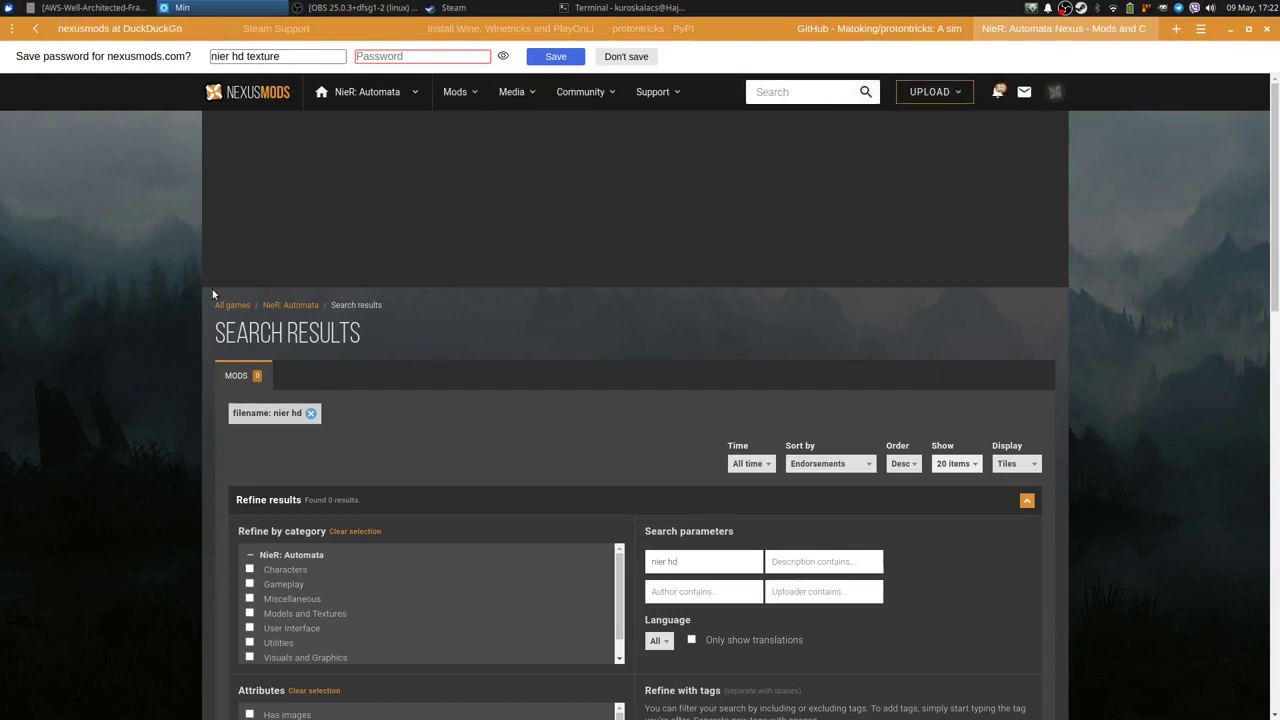
pyautogui.click(33, 28)
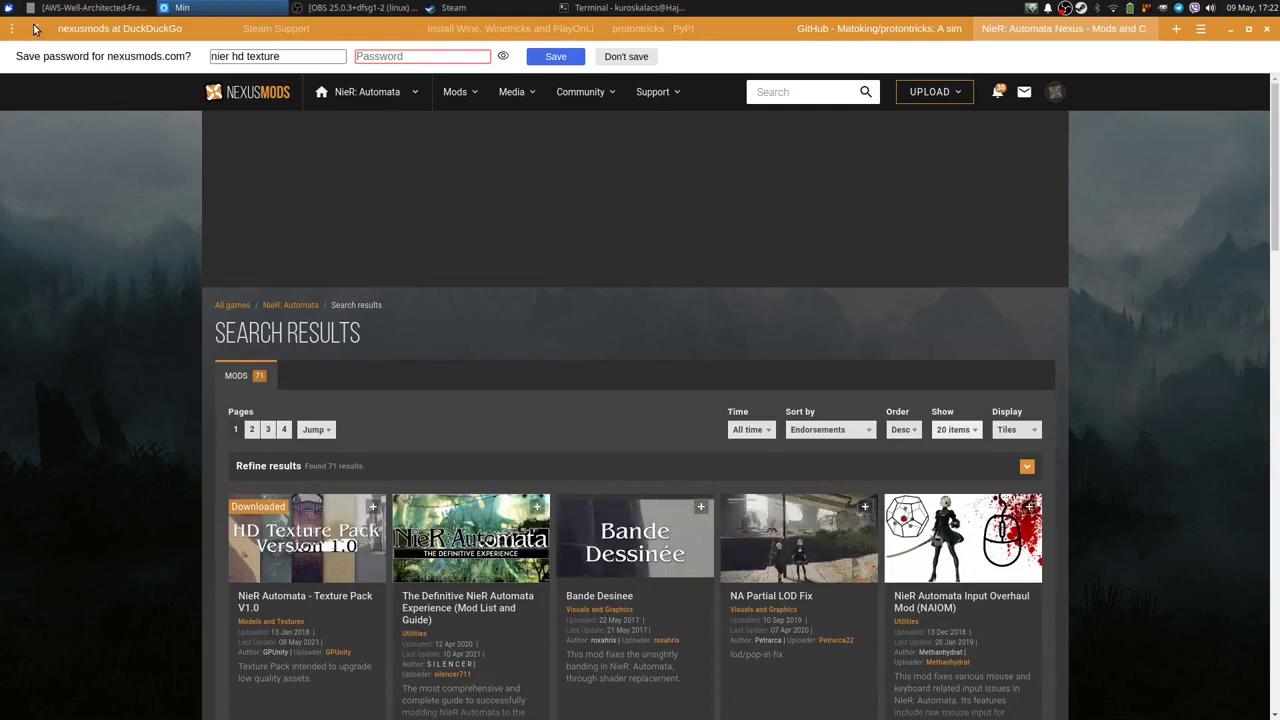
pyautogui.click(33, 28)
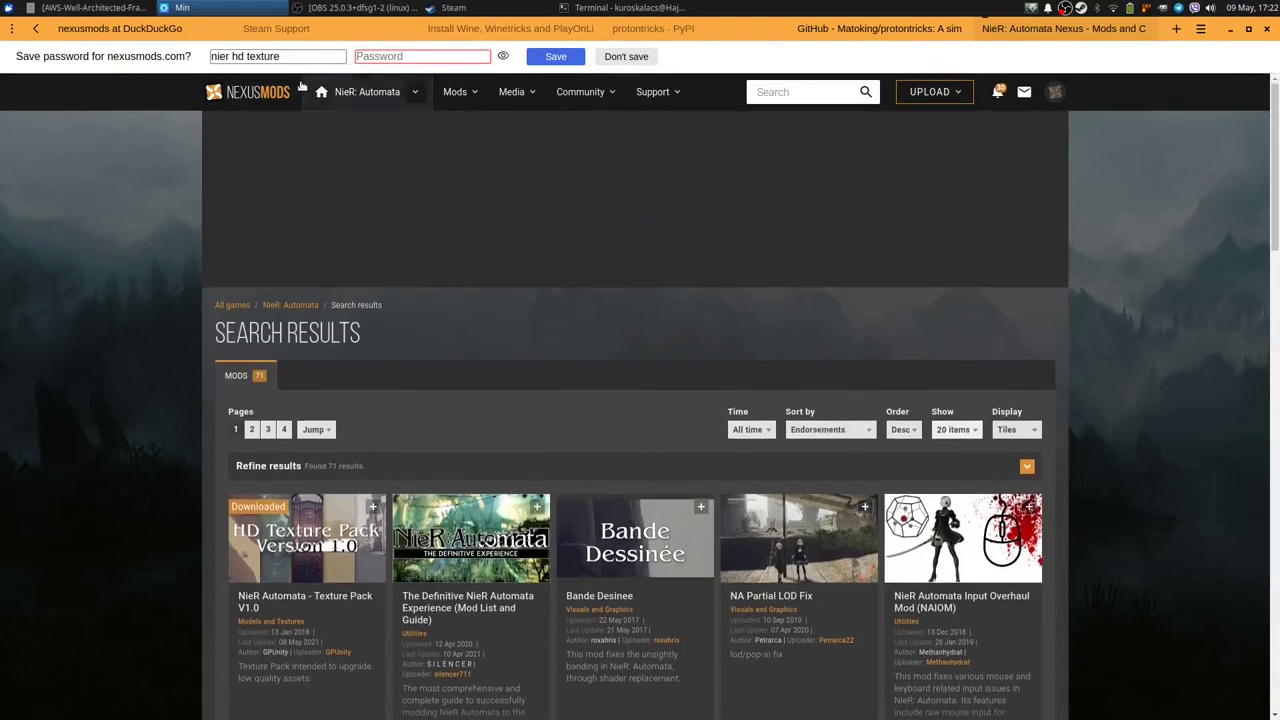
# Find NieR Automata - Texture Pack V1.0 in the mod list, highlight its title and open its page
pyautogui.scroll(-3, 1118, 263)
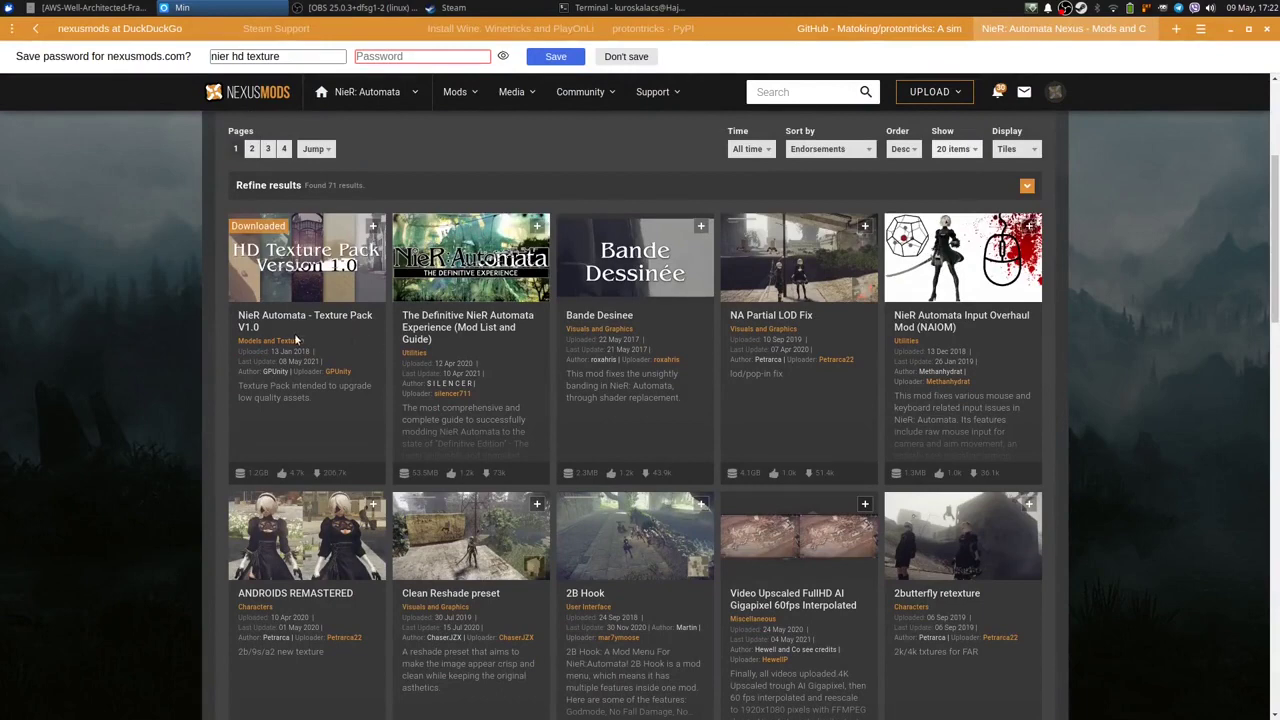
pyautogui.moveTo(323, 333); pyautogui.dragTo(236, 316)
pyautogui.scroll(3, 302, 349)
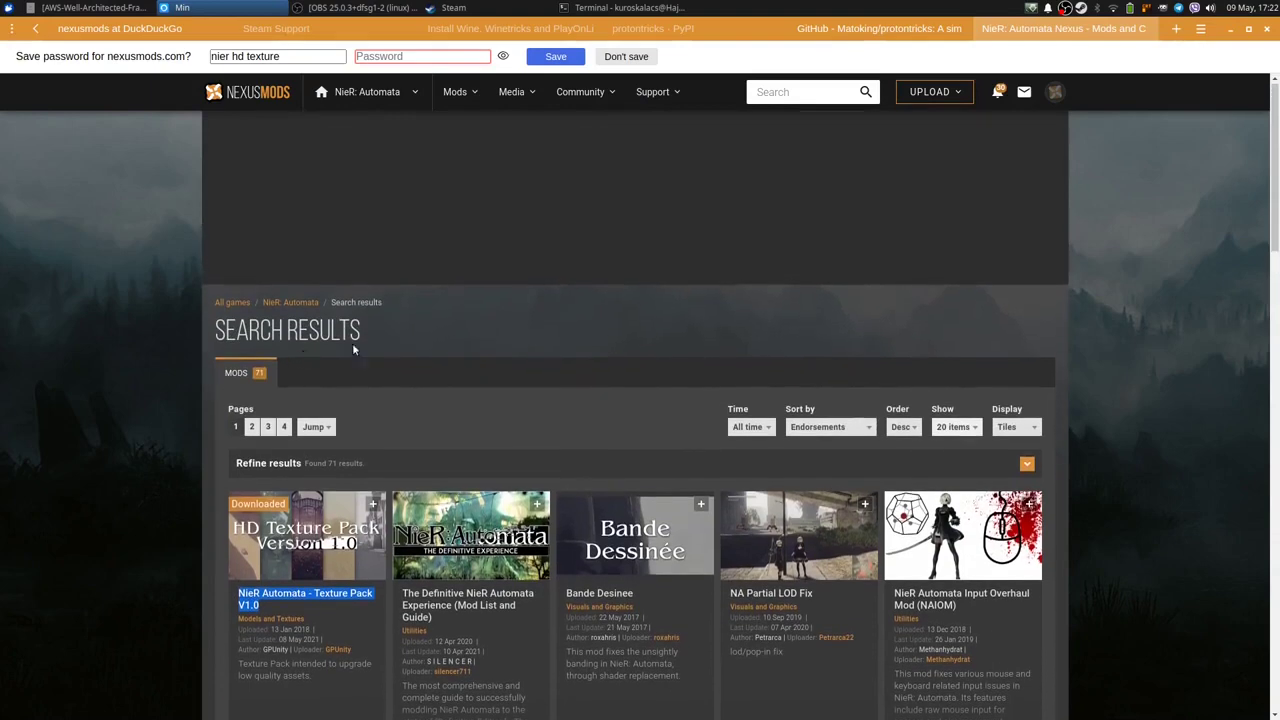
pyautogui.scroll(-2, 369, 332)
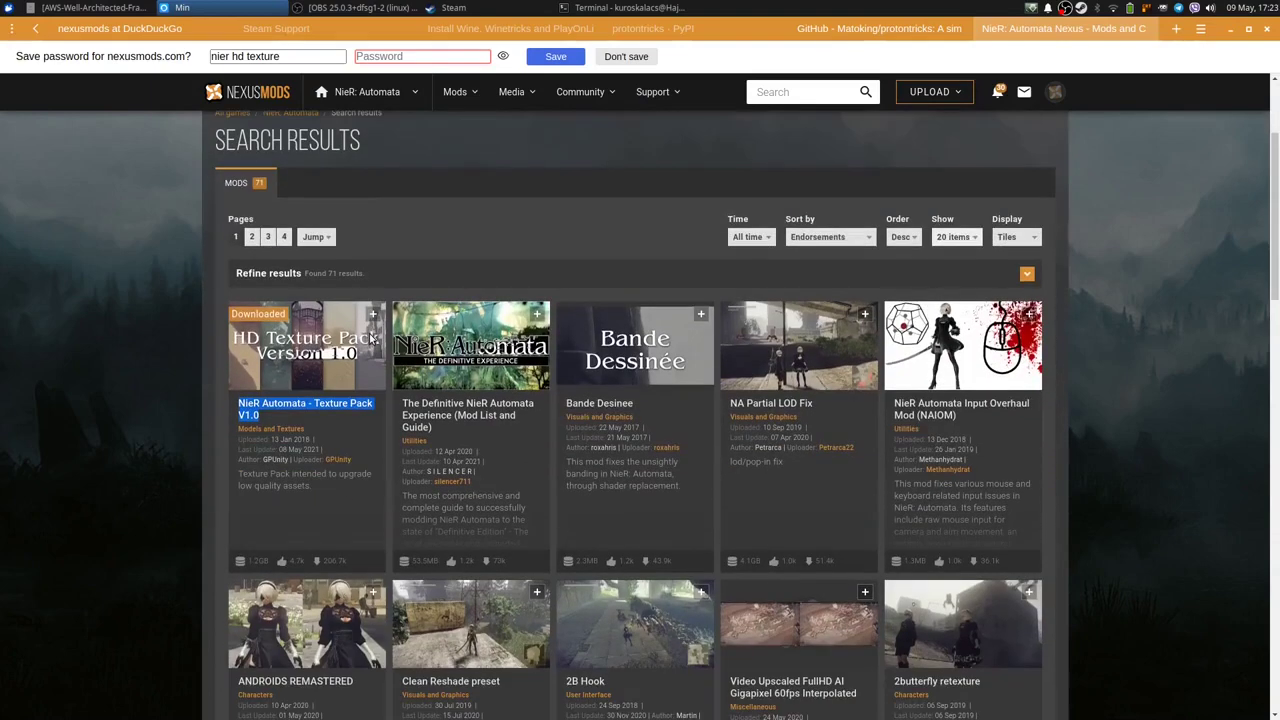
pyautogui.click(288, 422)
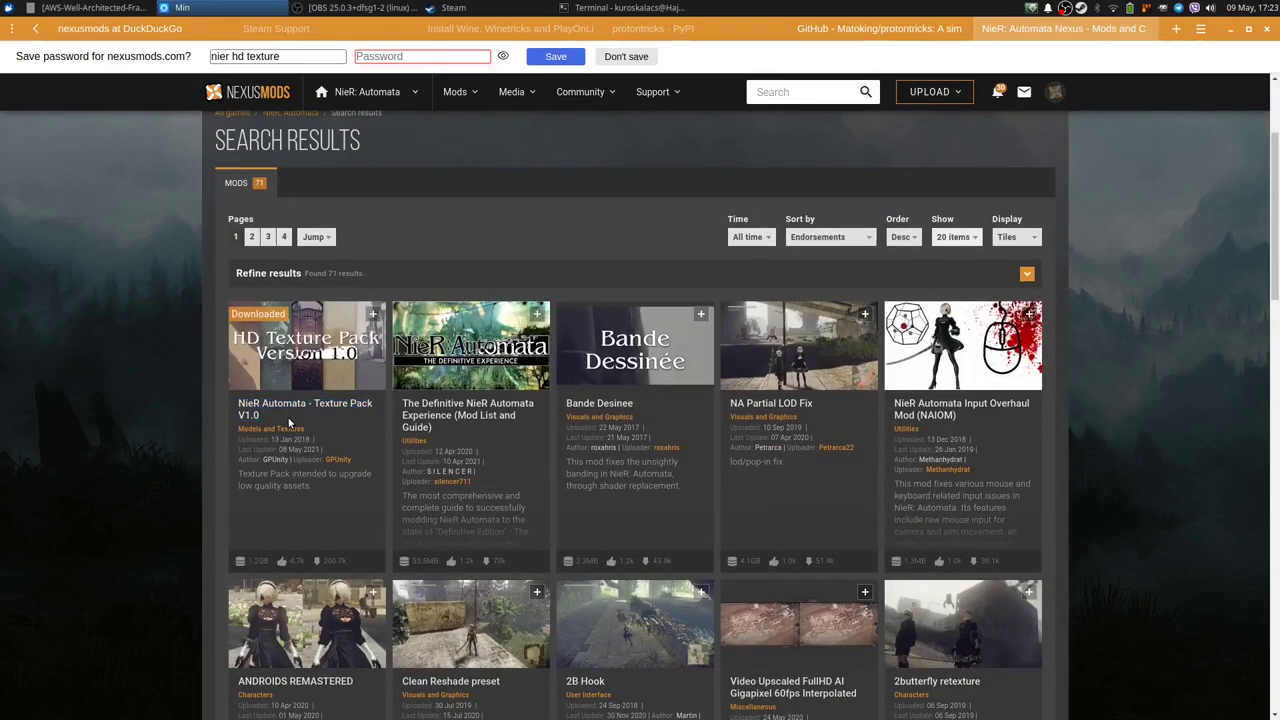
pyautogui.moveTo(268, 422); pyautogui.dragTo(239, 406)
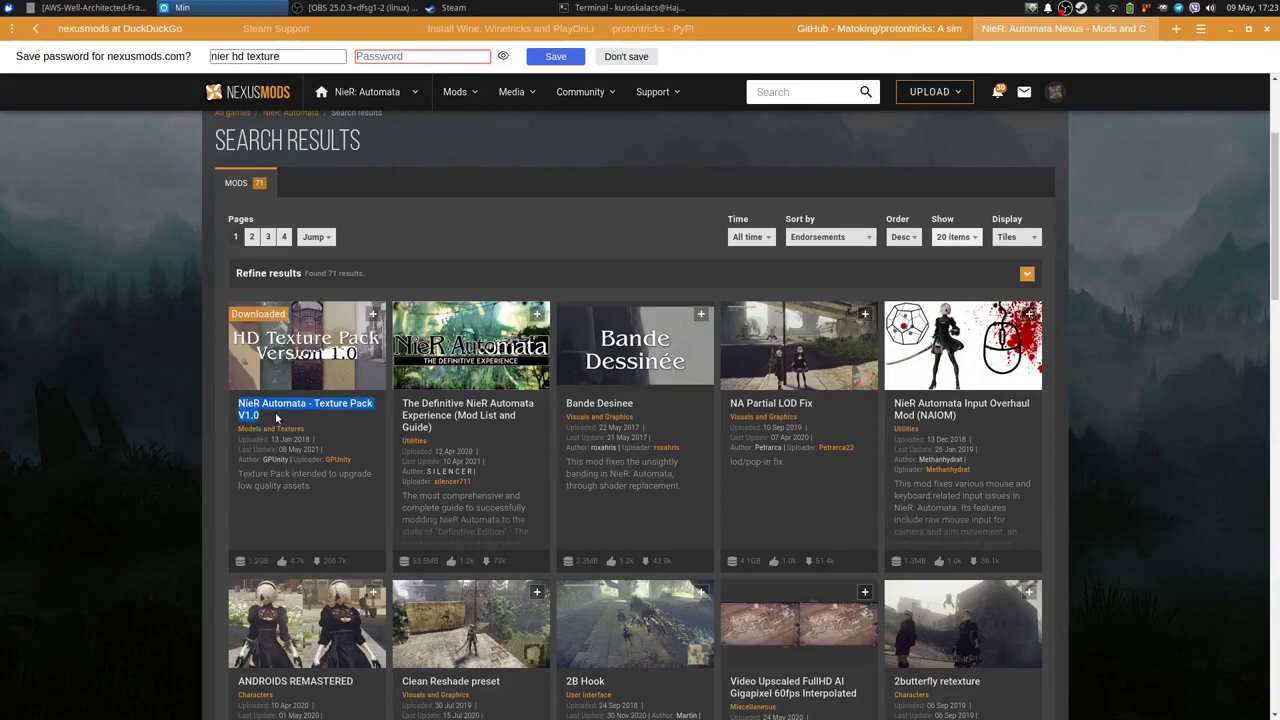
pyautogui.click(279, 421)
pyautogui.click(272, 404)
# Read the texture pack's description, including the mod summary and the introduction to the HD textures
pyautogui.scroll(-4, 214, 362)
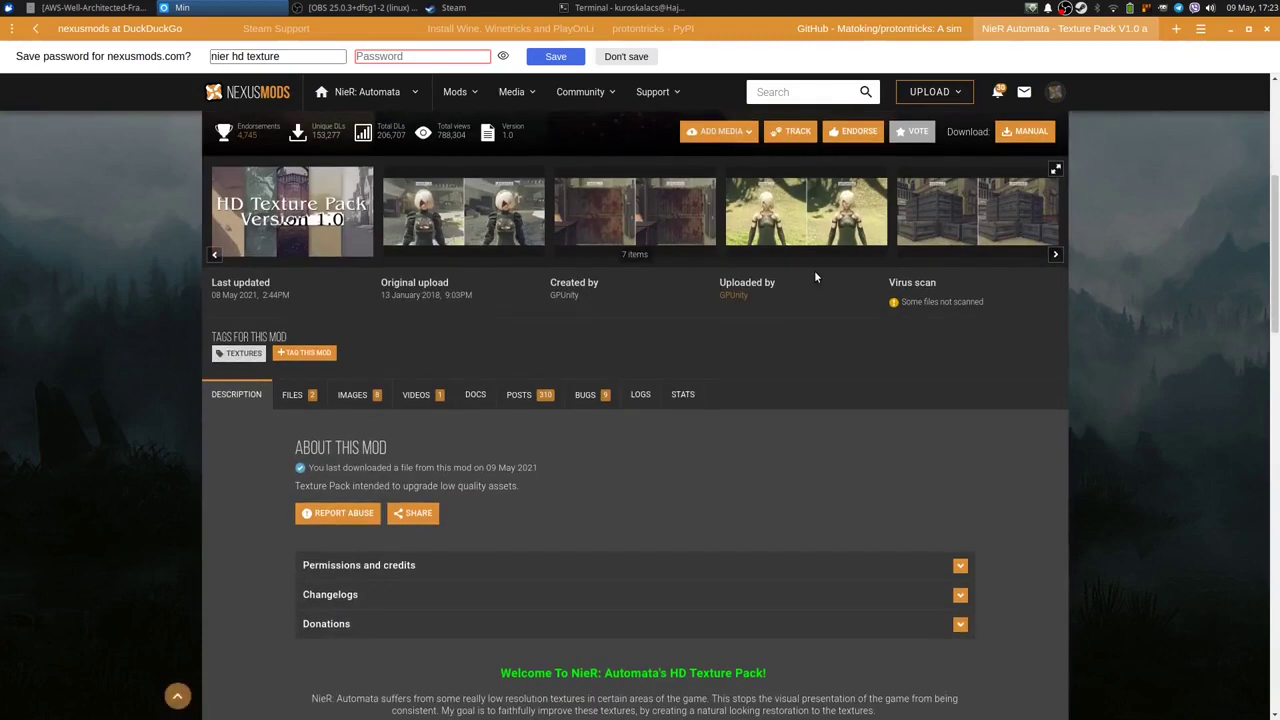
pyautogui.scroll(-3, 1077, 323)
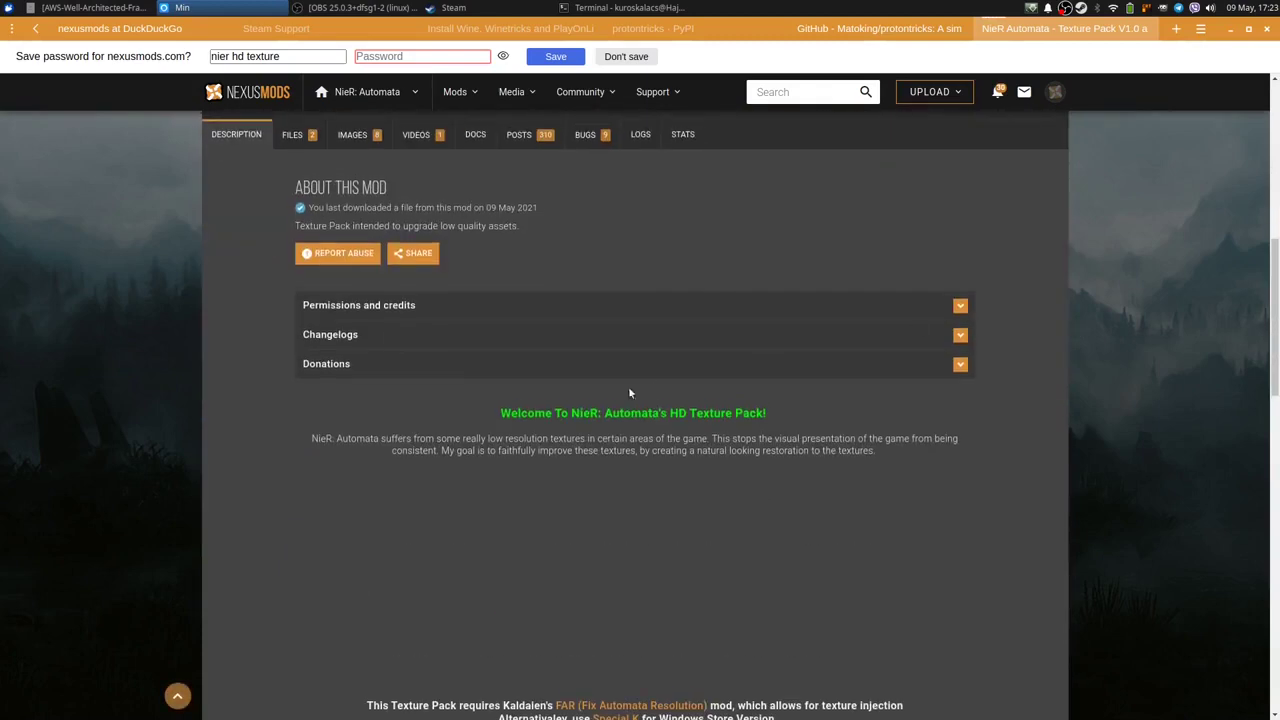
pyautogui.scroll(2, 594, 448)
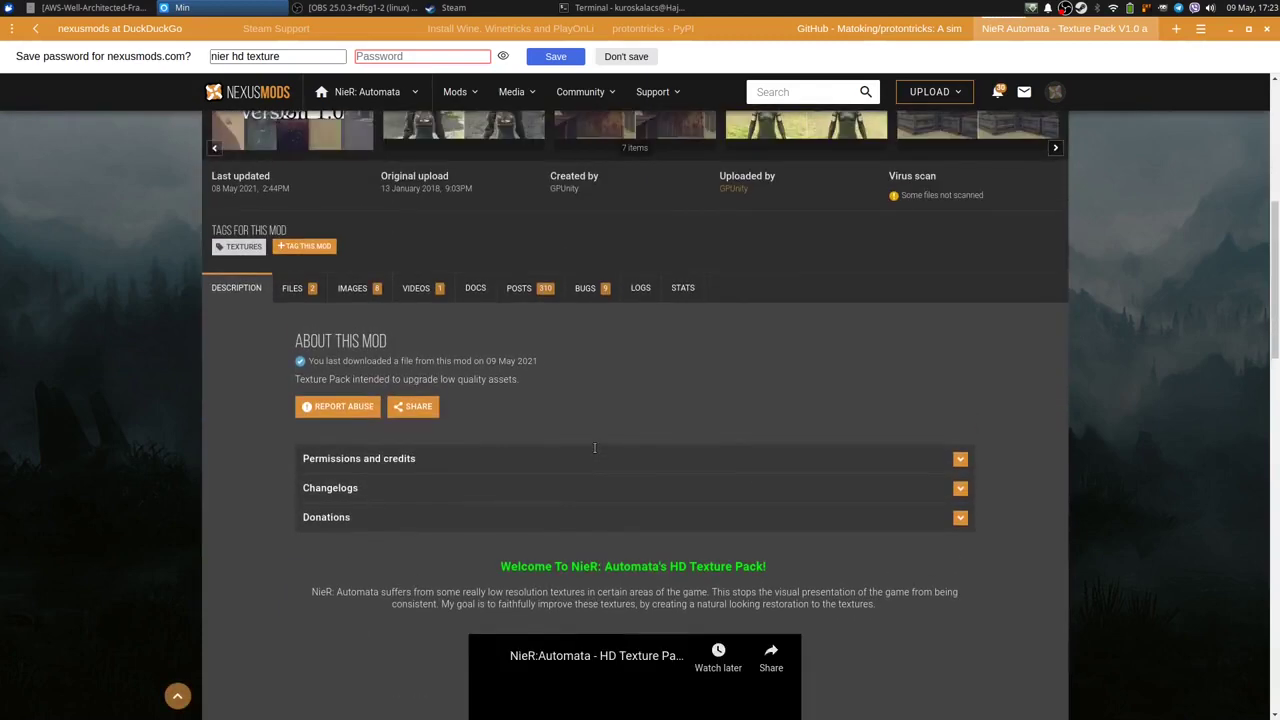
# Read the installation instructions and known issues in the rest of the texture pack's description
pyautogui.scroll(-8, 1006, 381)
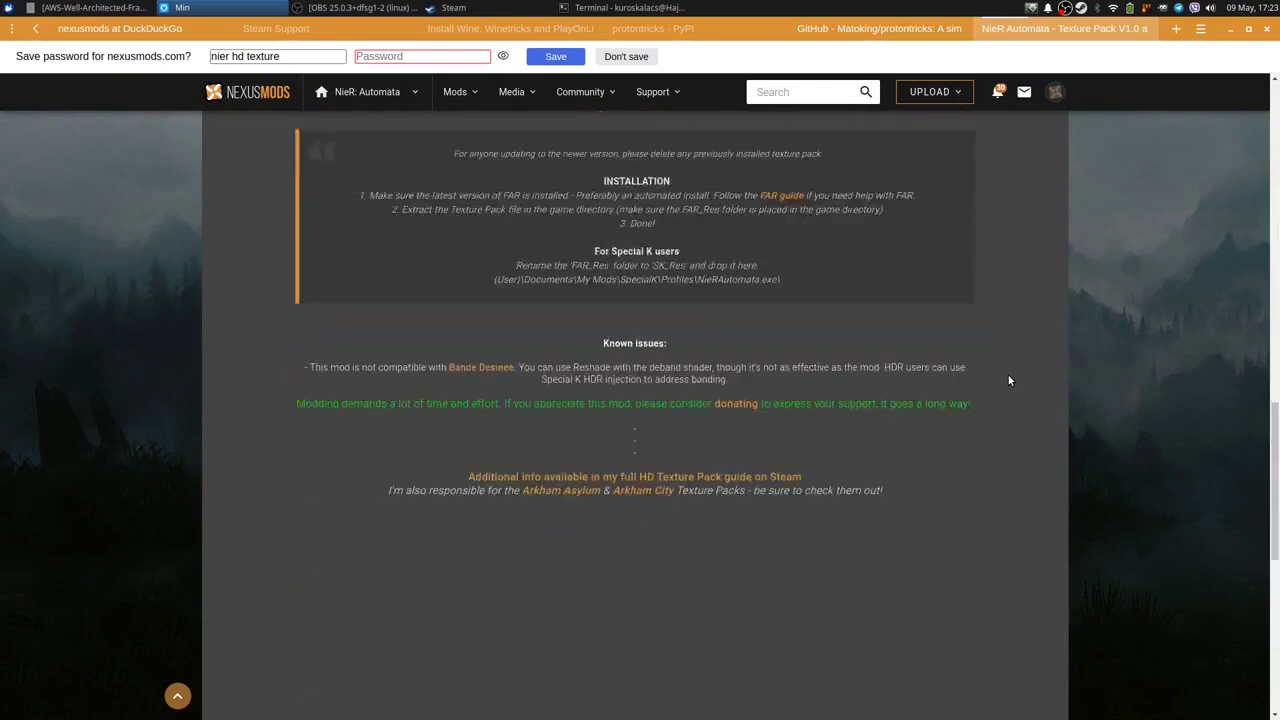
pyautogui.scroll(-4, 1008, 380)
pyautogui.scroll(9, 1008, 380)
pyautogui.scroll(6, 1008, 375)
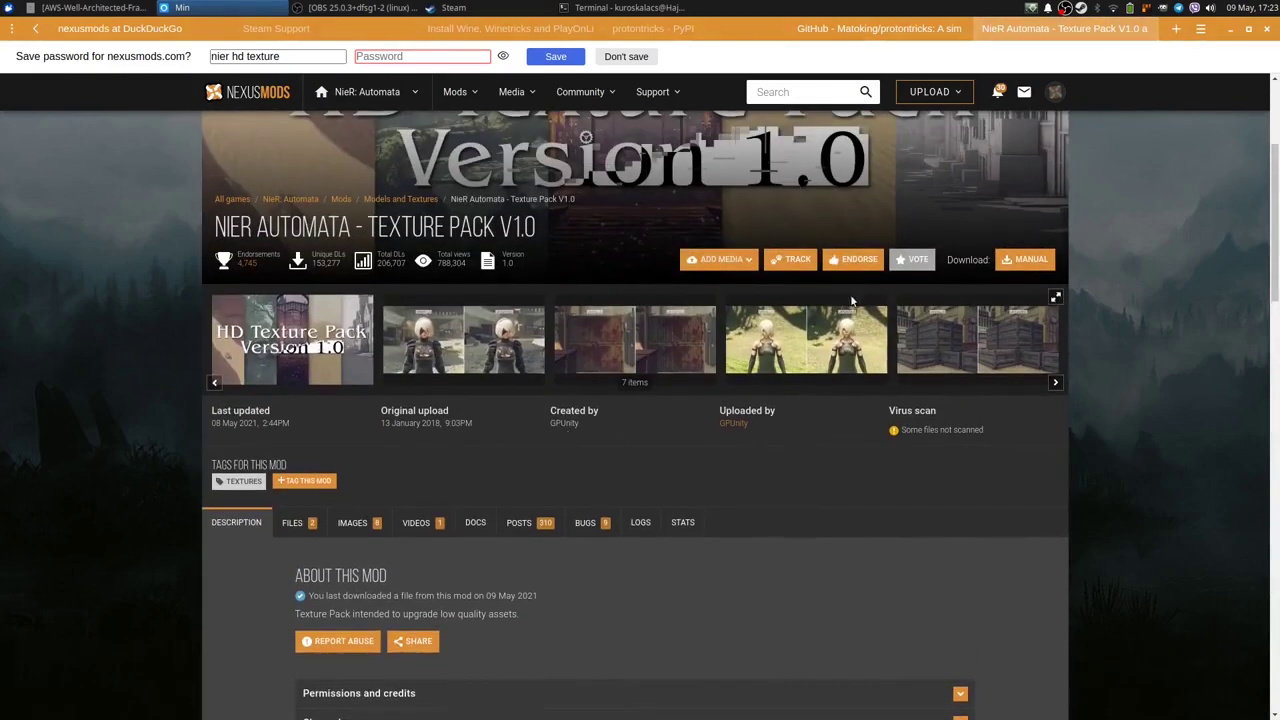
# Open the manual download page for the texture pack, return to the mod page, and reopen the download type options
pyautogui.click(1022, 262)
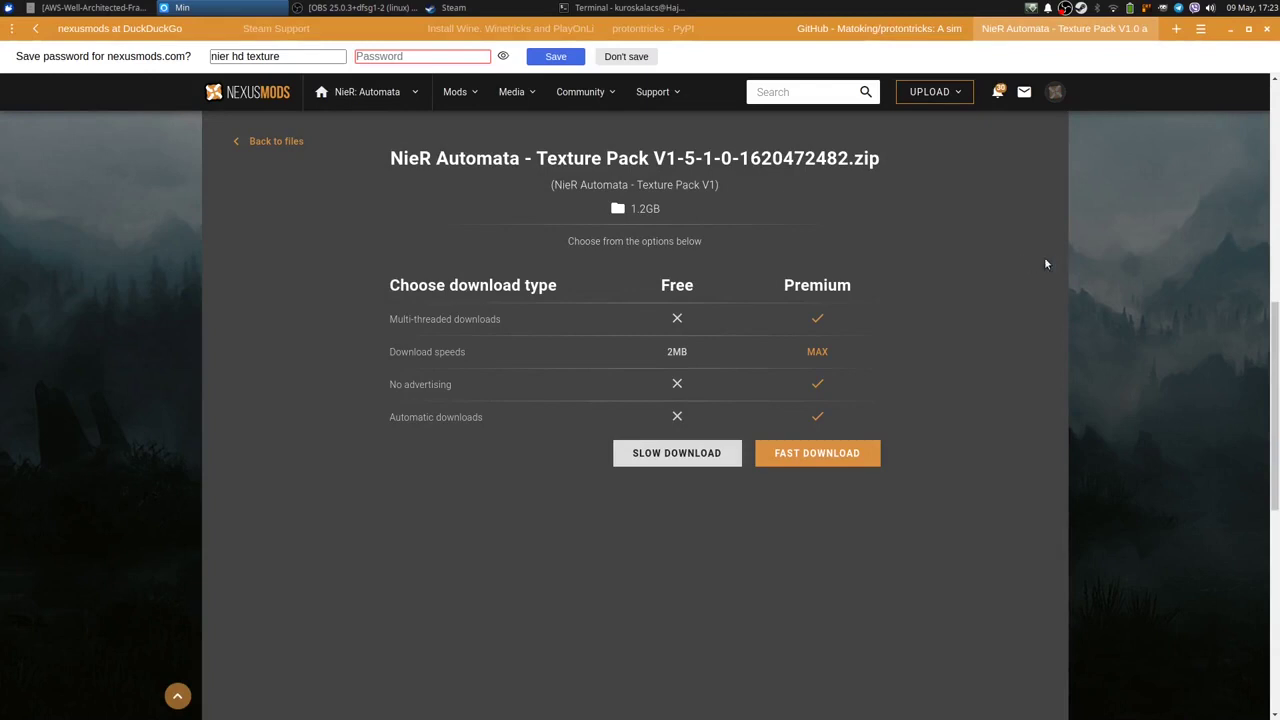
pyautogui.click(36, 28)
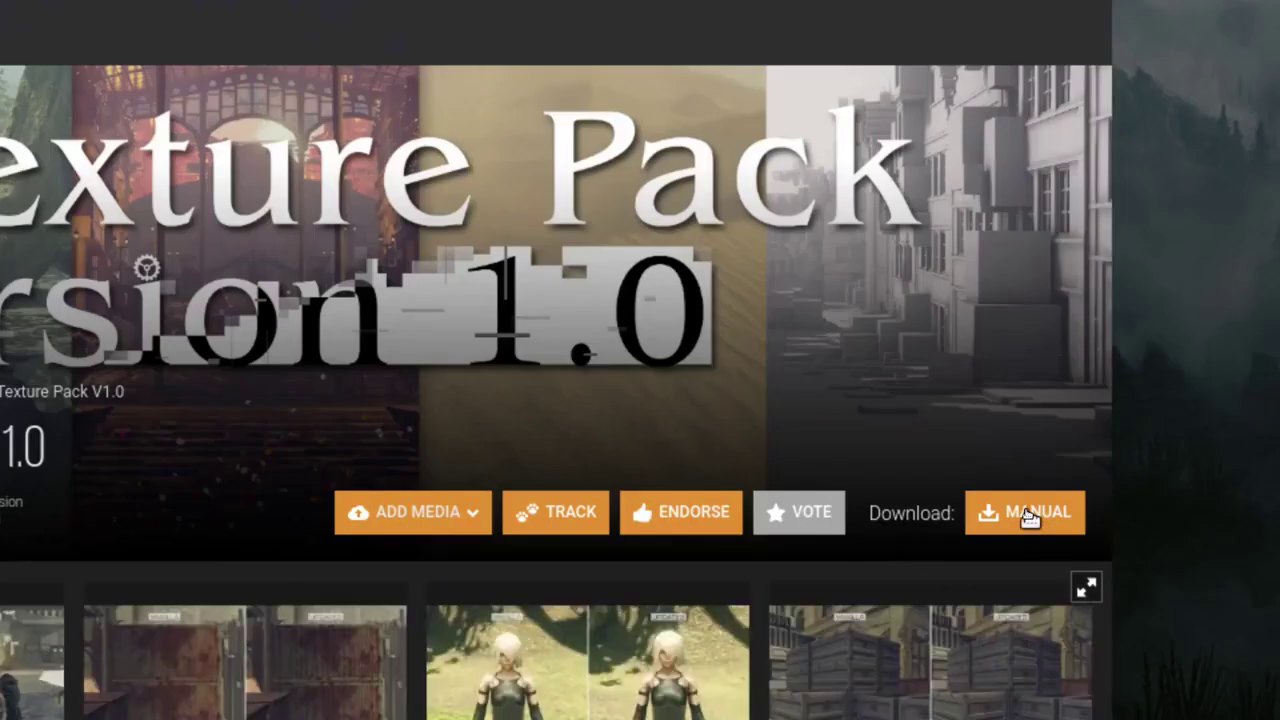
pyautogui.click(1025, 510)
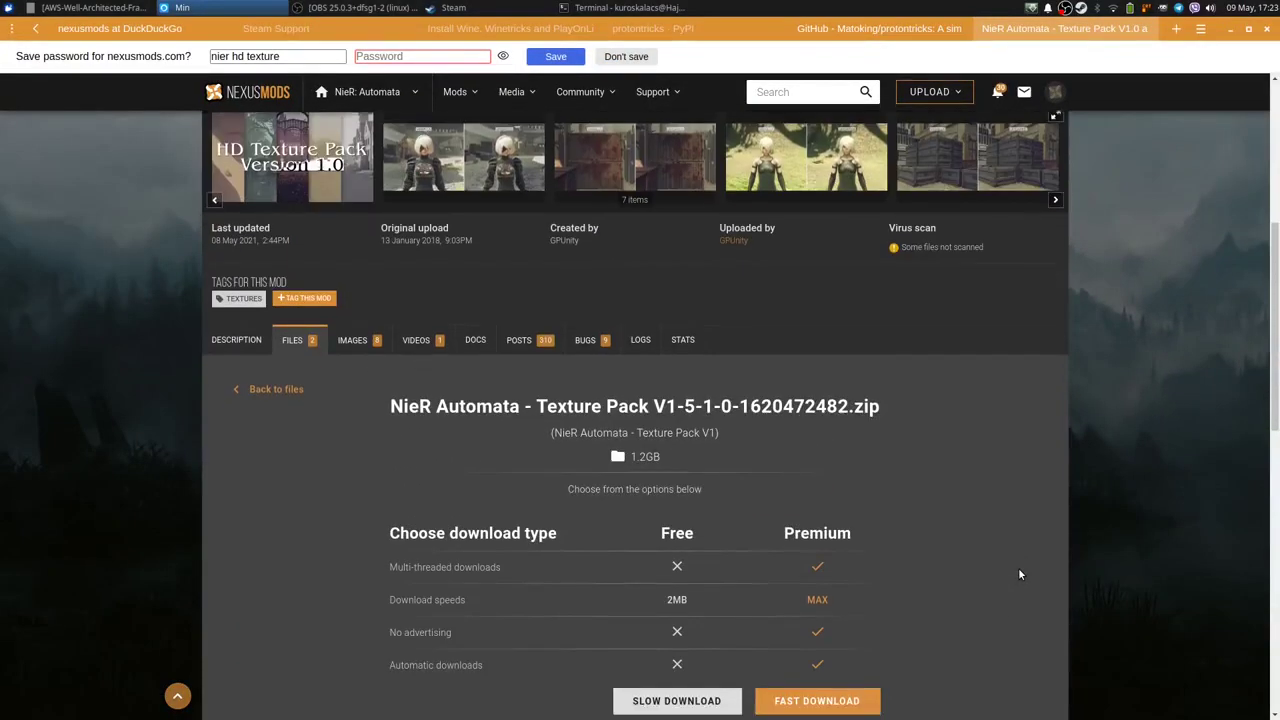
pyautogui.scroll(-1, 1019, 574)
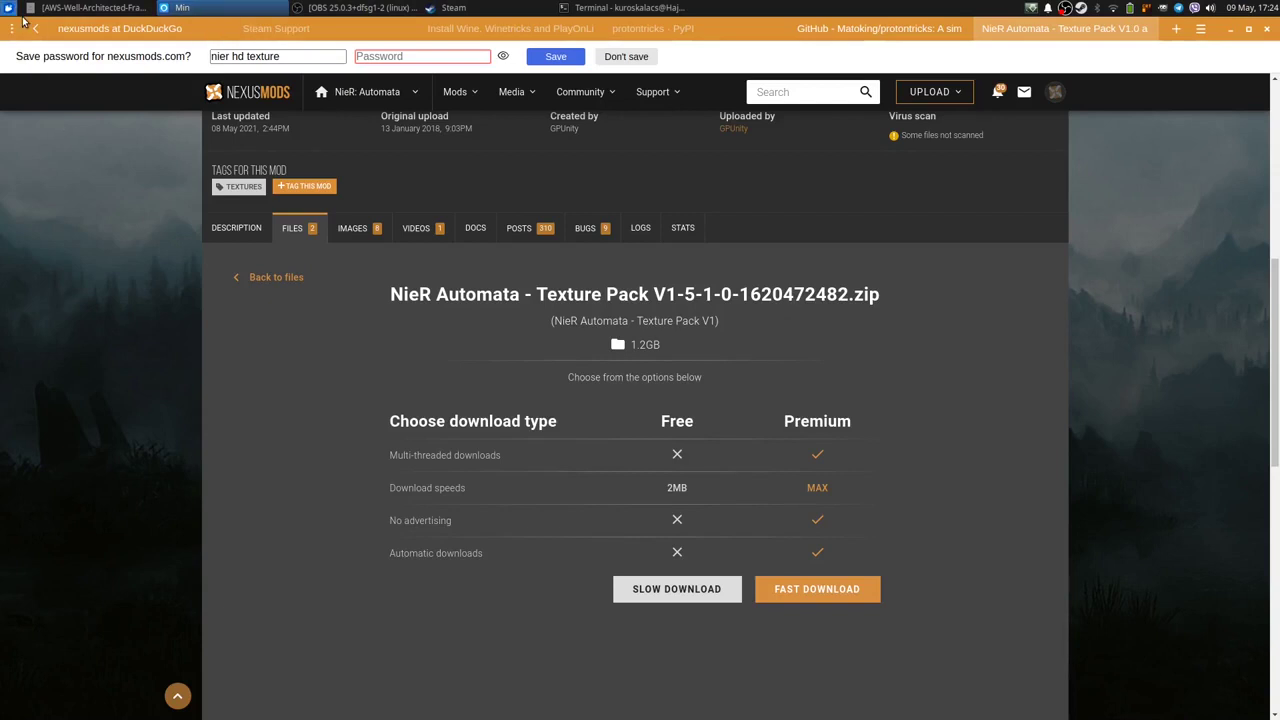
# Switch to the terminal and list the contents of the ~/system_supplements/ folder
pyautogui.click(182, 7)
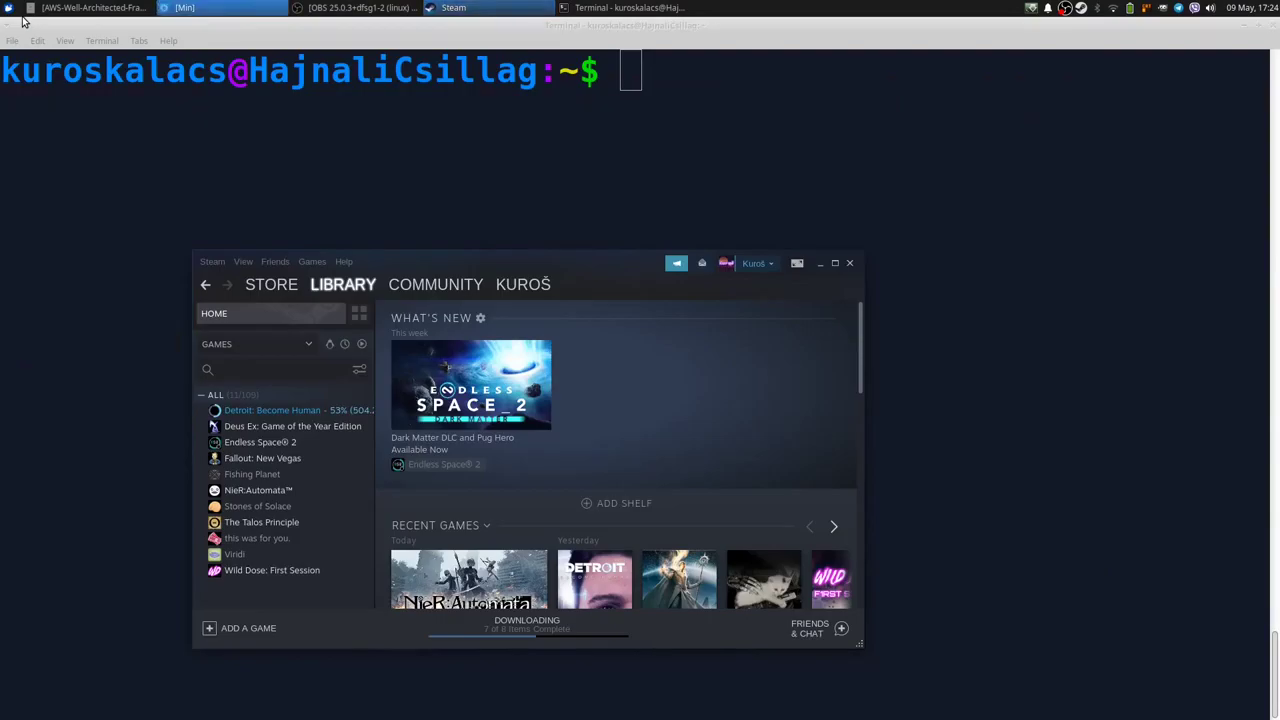
pyautogui.click(182, 7)
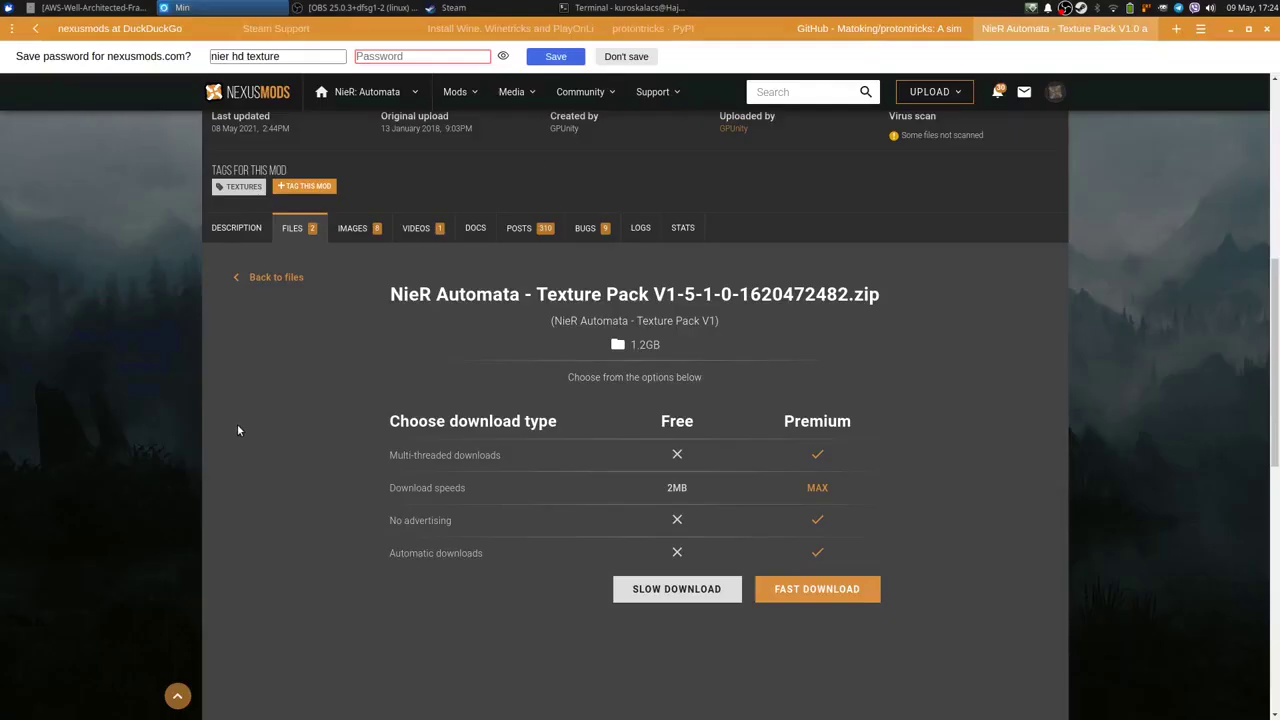
pyautogui.hotkey('alt', 'Tab')
pyautogui.press('Escape')
pyautogui.click(620, 7)
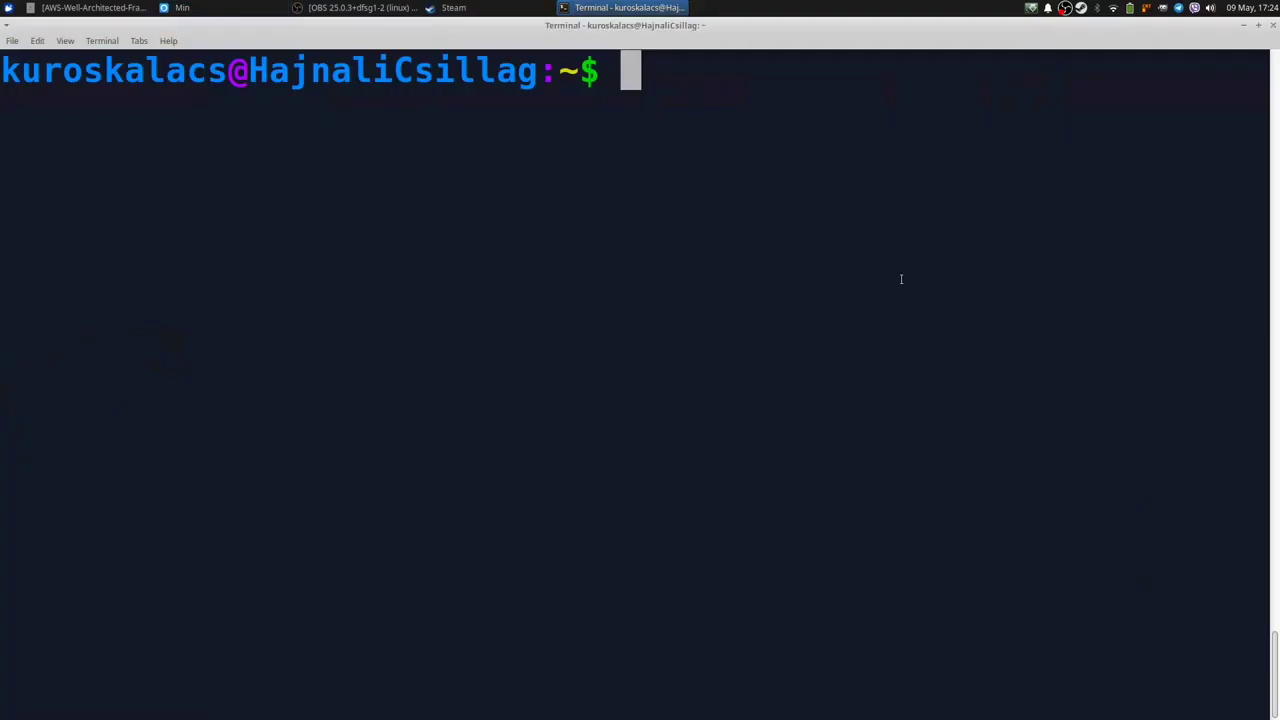
pyautogui.write('ls ')
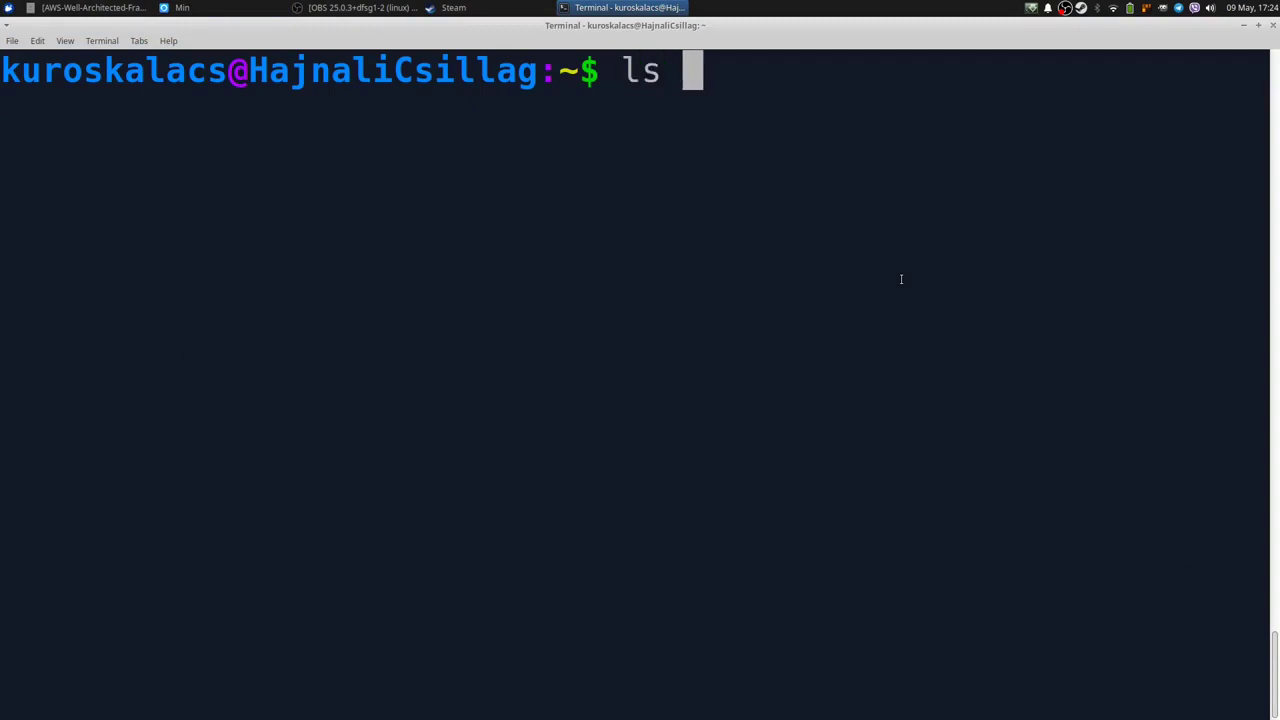
pyautogui.write('~/')
pyautogui.write('syst')
pyautogui.press('BackSpace')
pyautogui.write('y')
pyautogui.press('Tab')
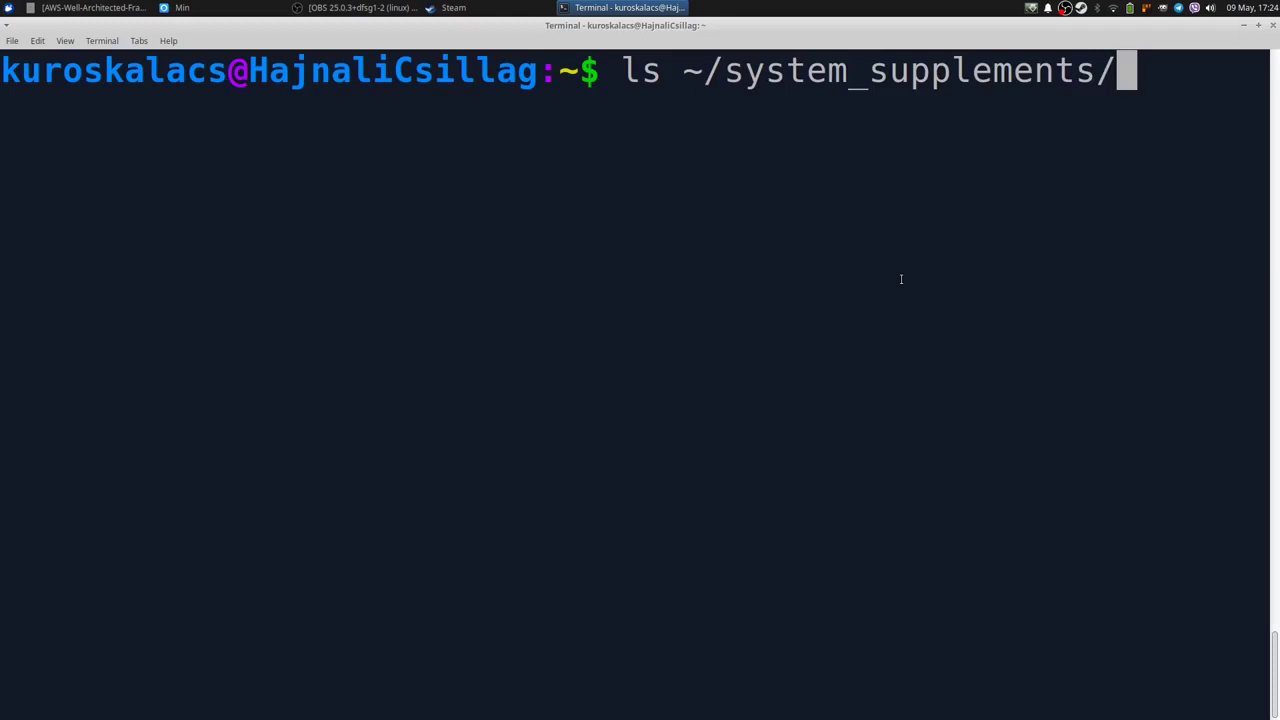
pyautogui.press('Return')
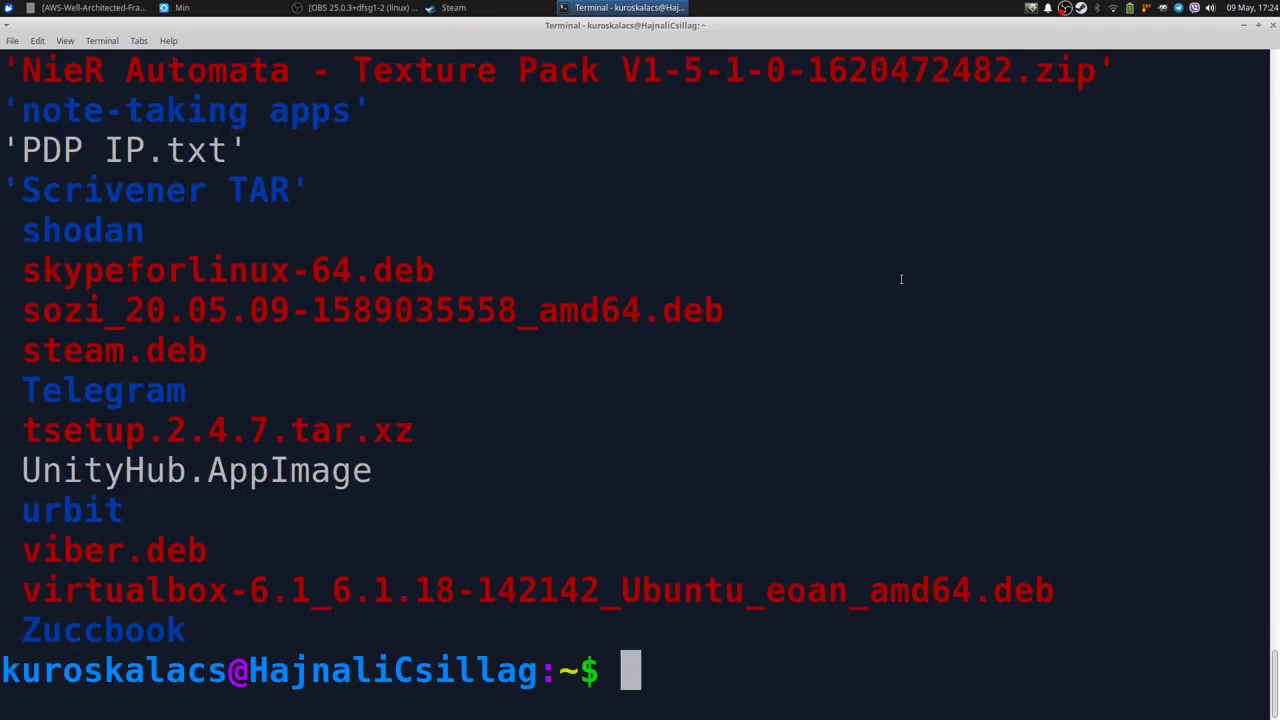
# Clear the terminal, list only the *.zip files in ~/system_supplements/ and highlight the NieR Automata archive's name
pyautogui.hotkey('ctrl', 'l')
pyautogui.press('Up')
pyautogui.write('*.zip')
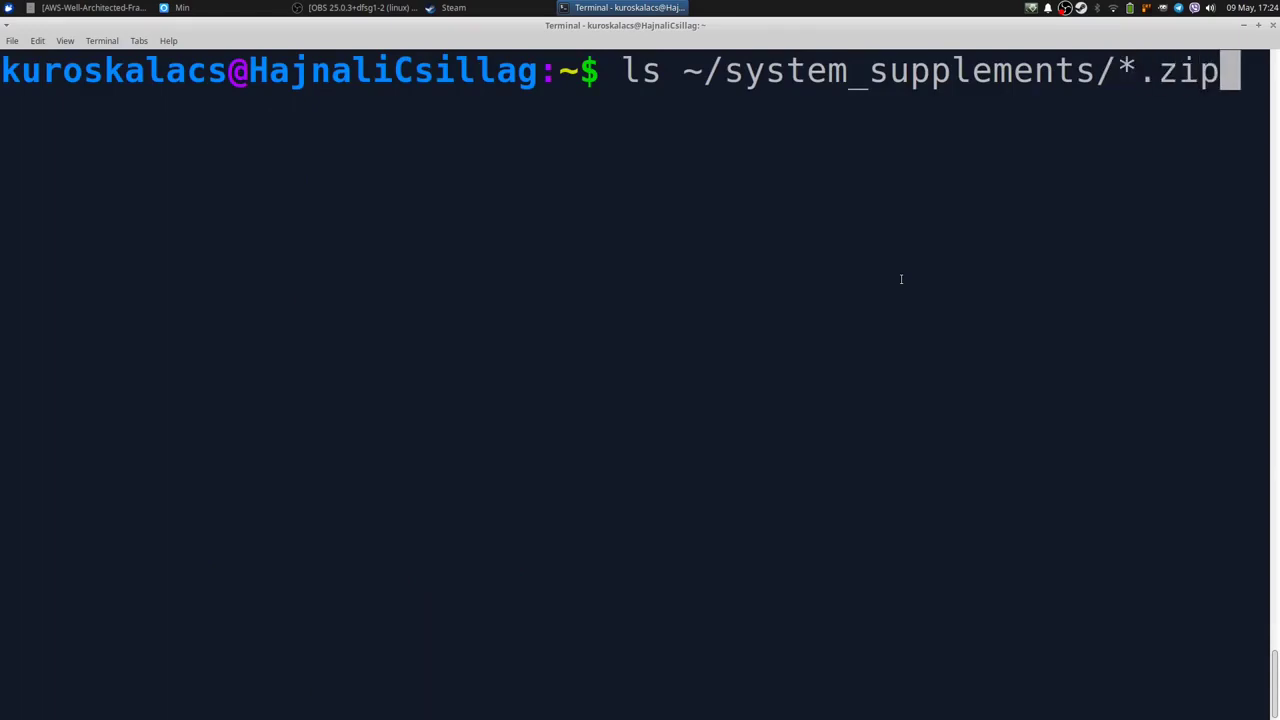
pyautogui.press('Return')
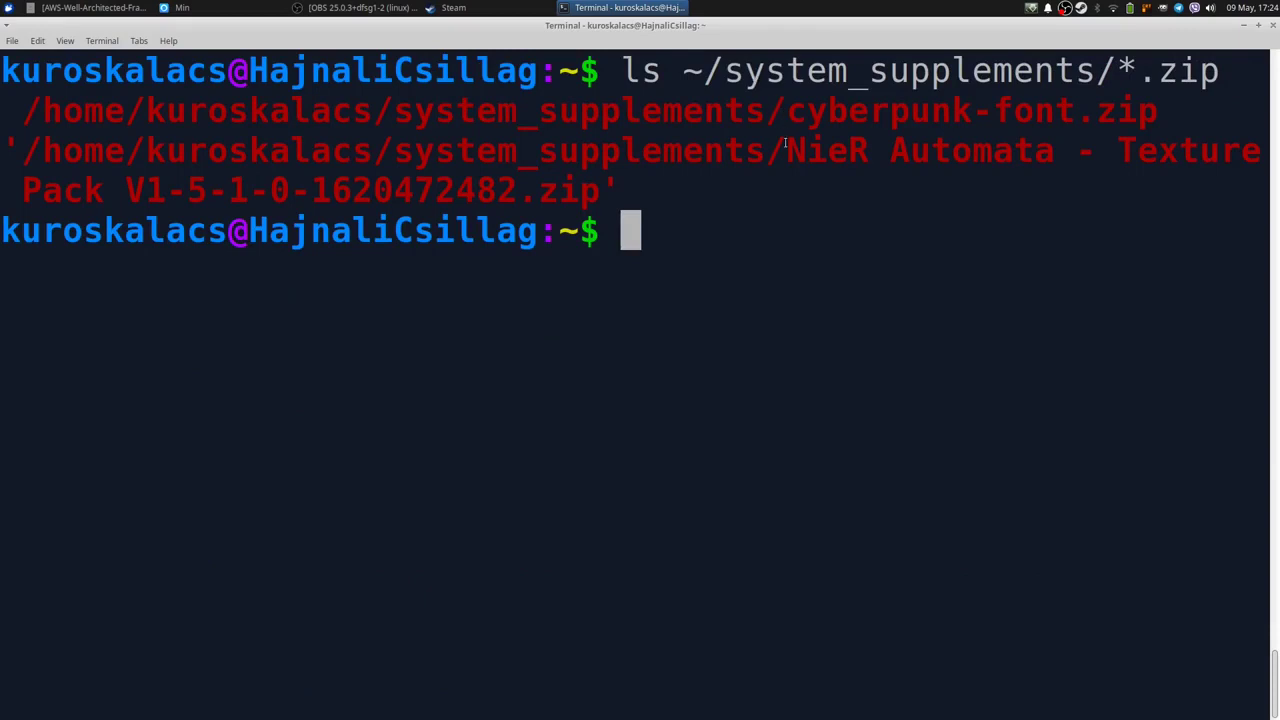
pyautogui.moveTo(786, 143); pyautogui.dragTo(1007, 146)
pyautogui.click(914, 246)
# Print the working directory with pwd and start a case-insensitive directory search command: find . -type d -iname
pyautogui.write('pwd')
pyautogui.press('Return')
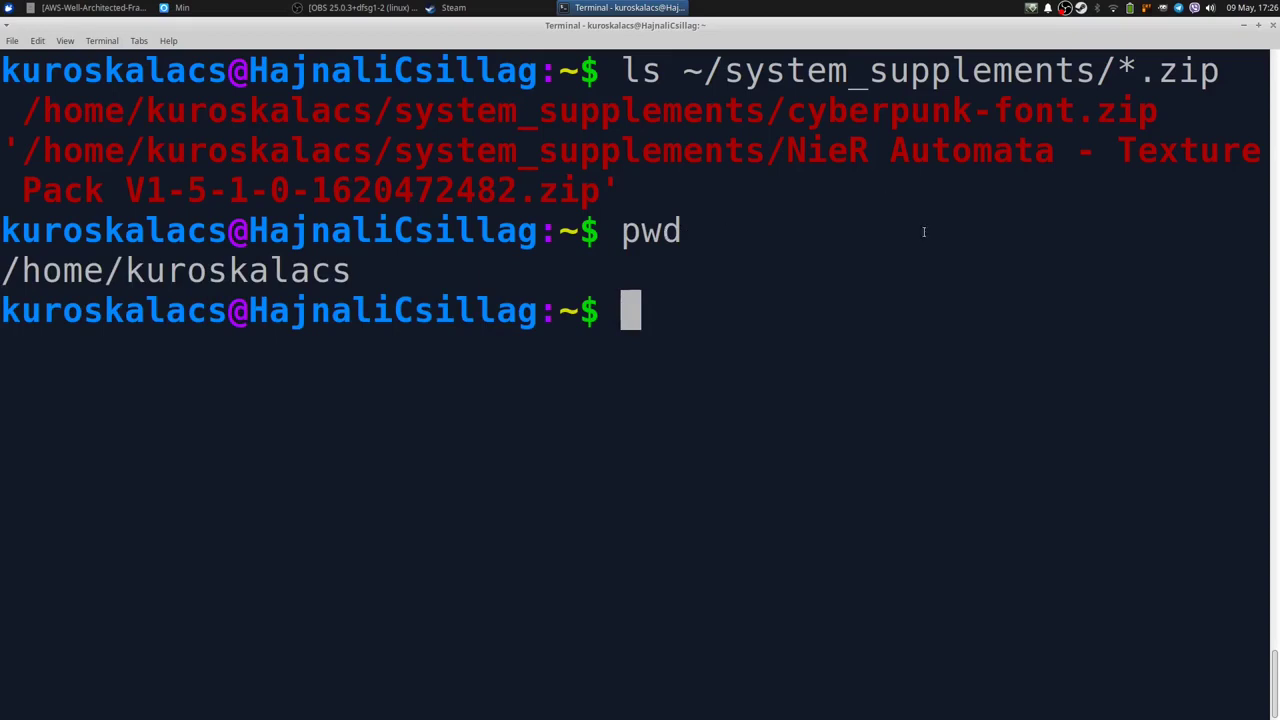
pyautogui.write('find')
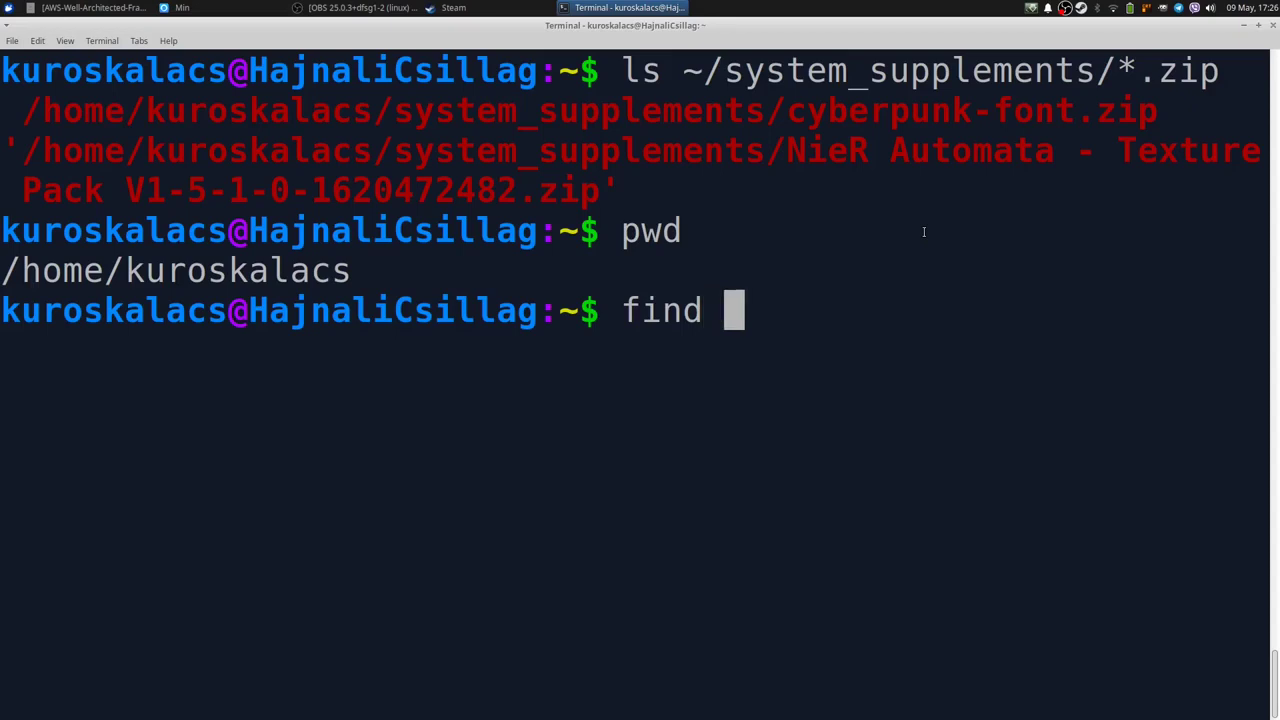
pyautogui.write(' .')
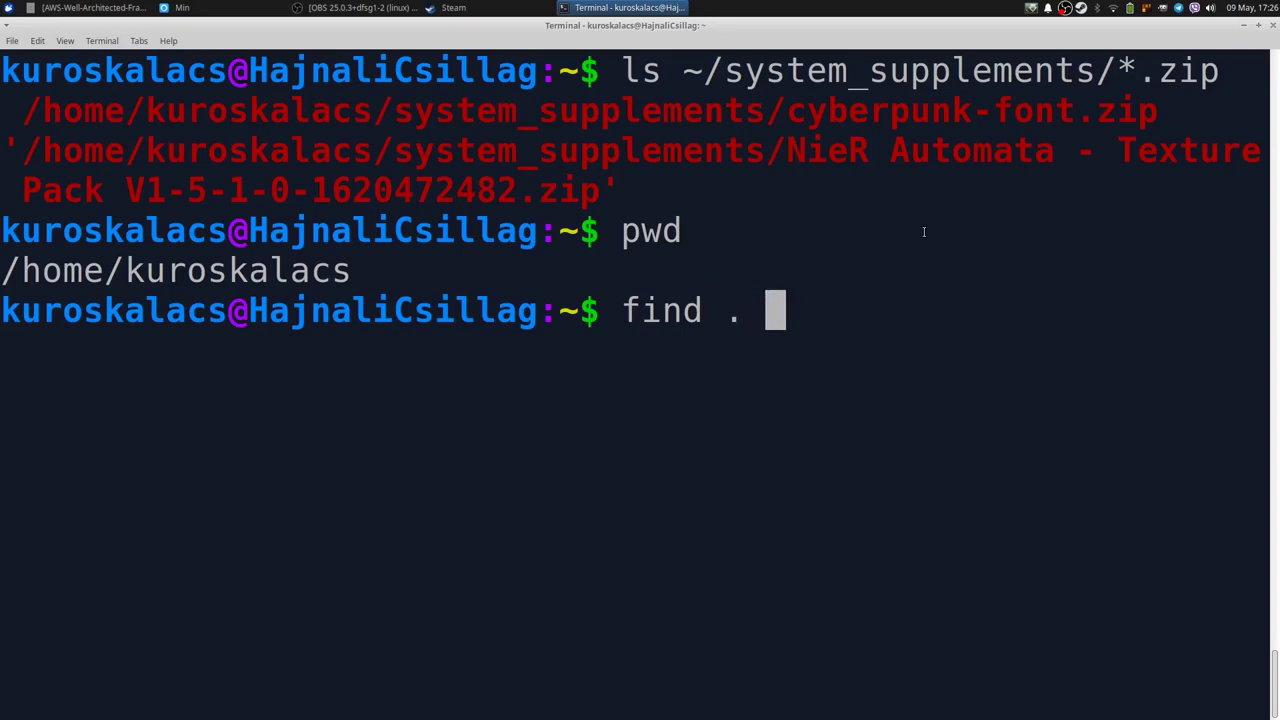
pyautogui.write(' -type')
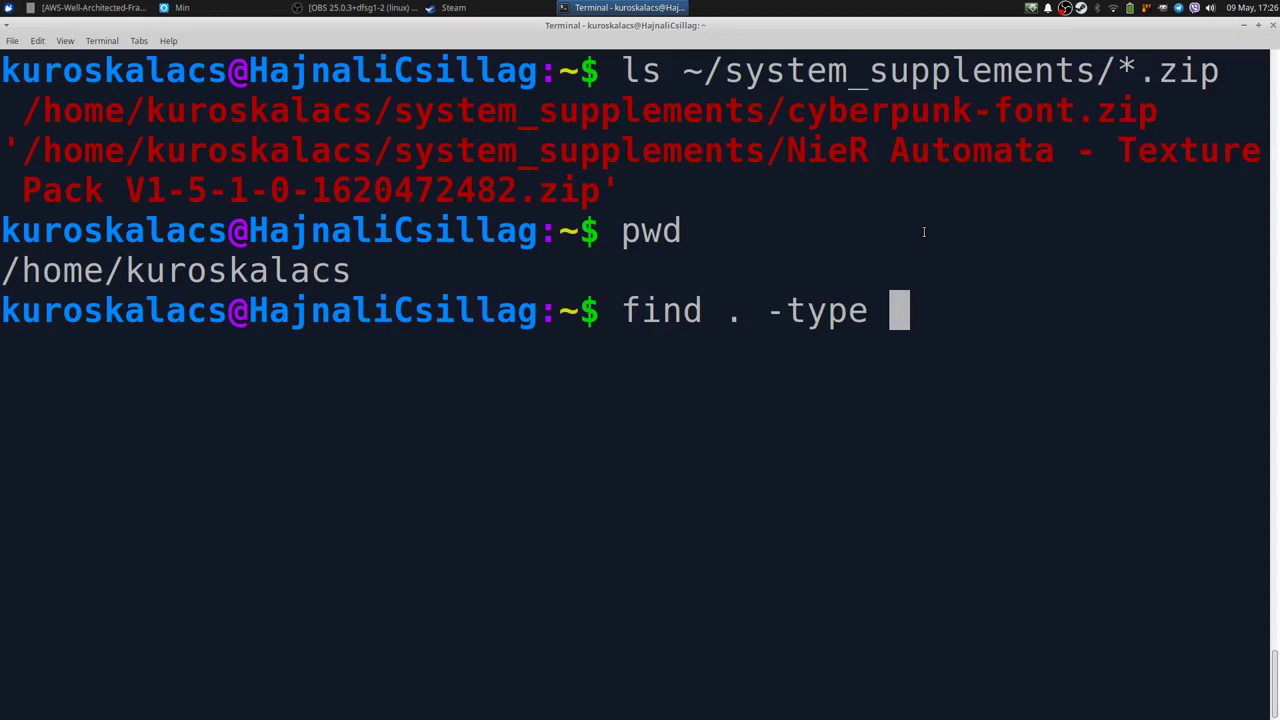
pyautogui.write('d')
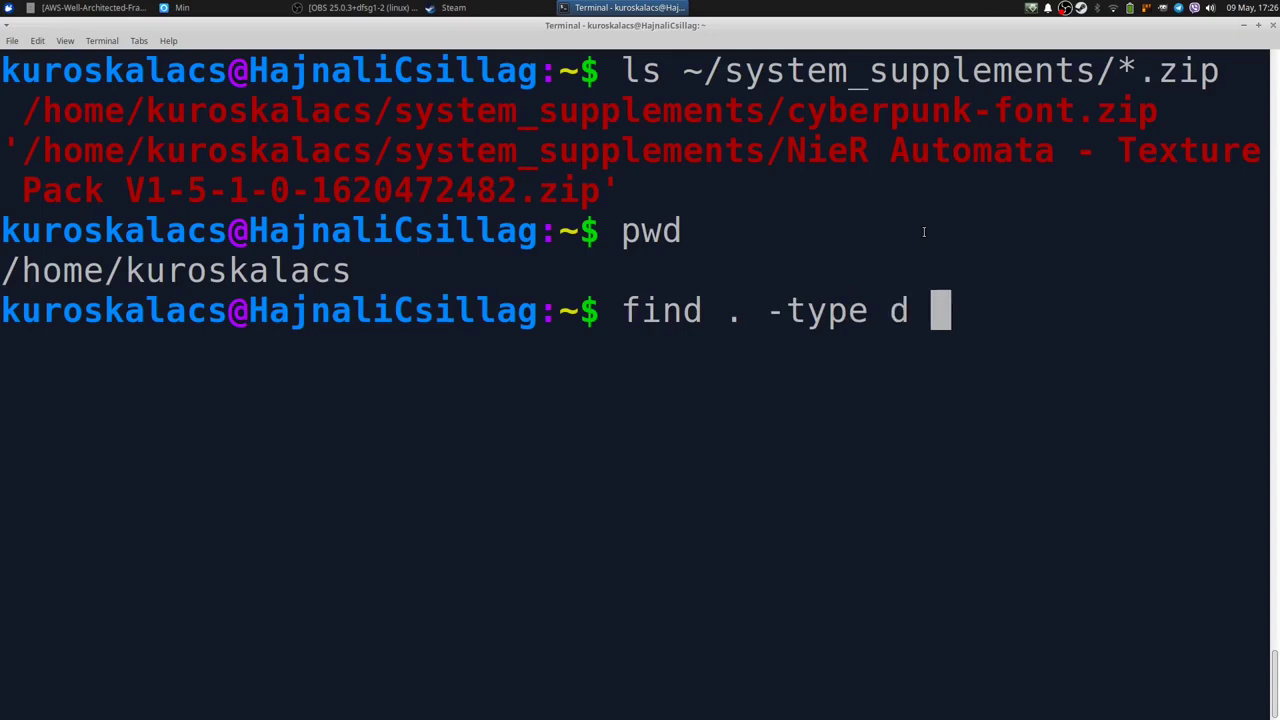
pyautogui.write(' -')
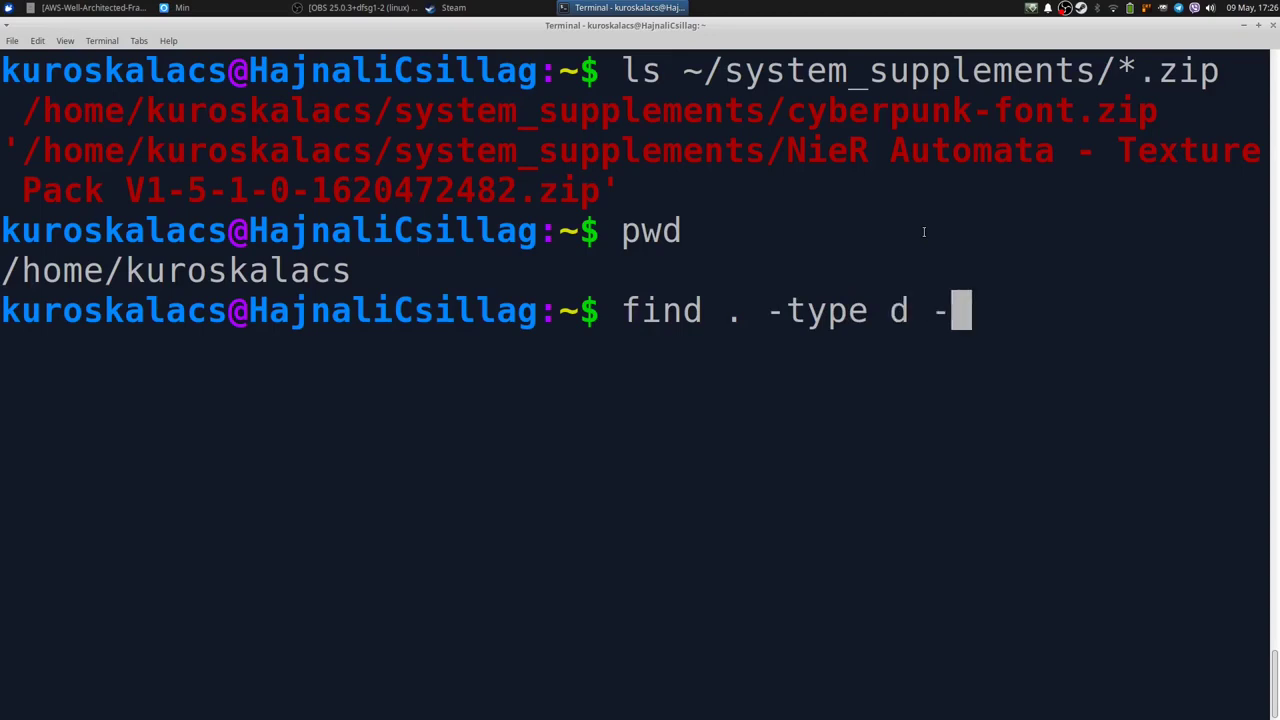
pyautogui.write('iname')
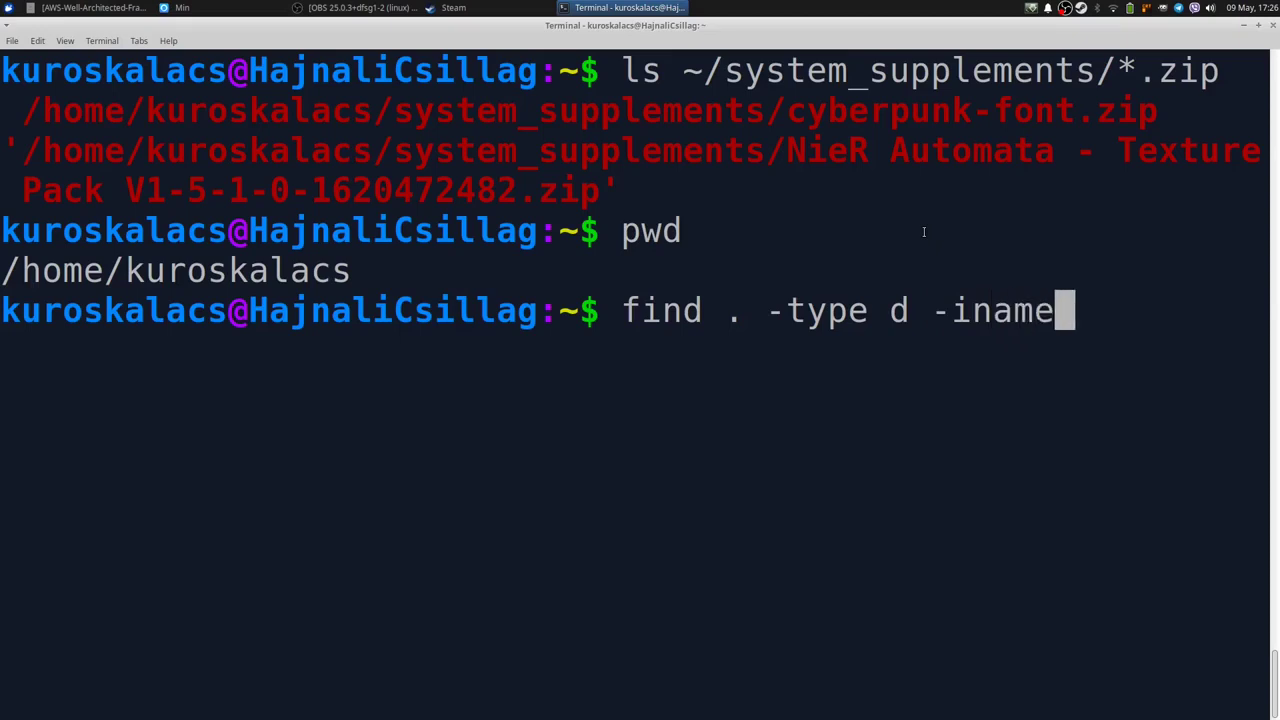
pyautogui.hotkey('ctrl', 'Left')
pyautogui.press('Right')
pyautogui.press('BackSpace')
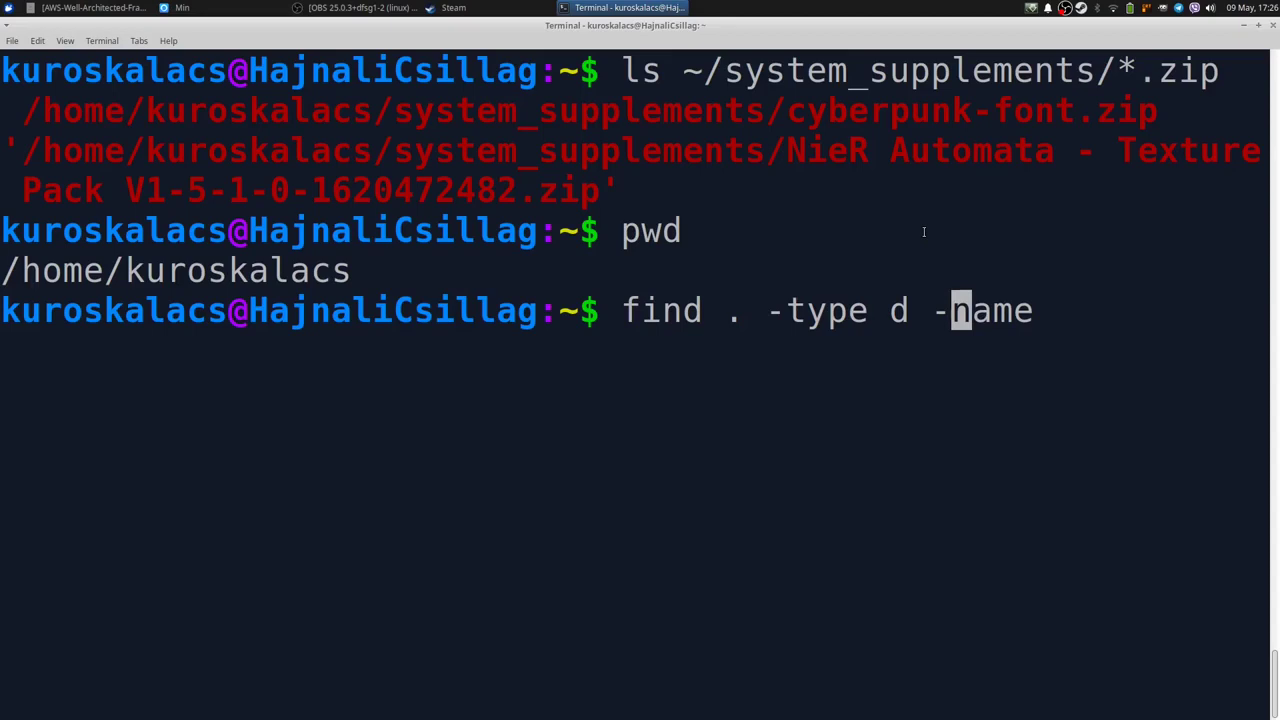
pyautogui.write('i')
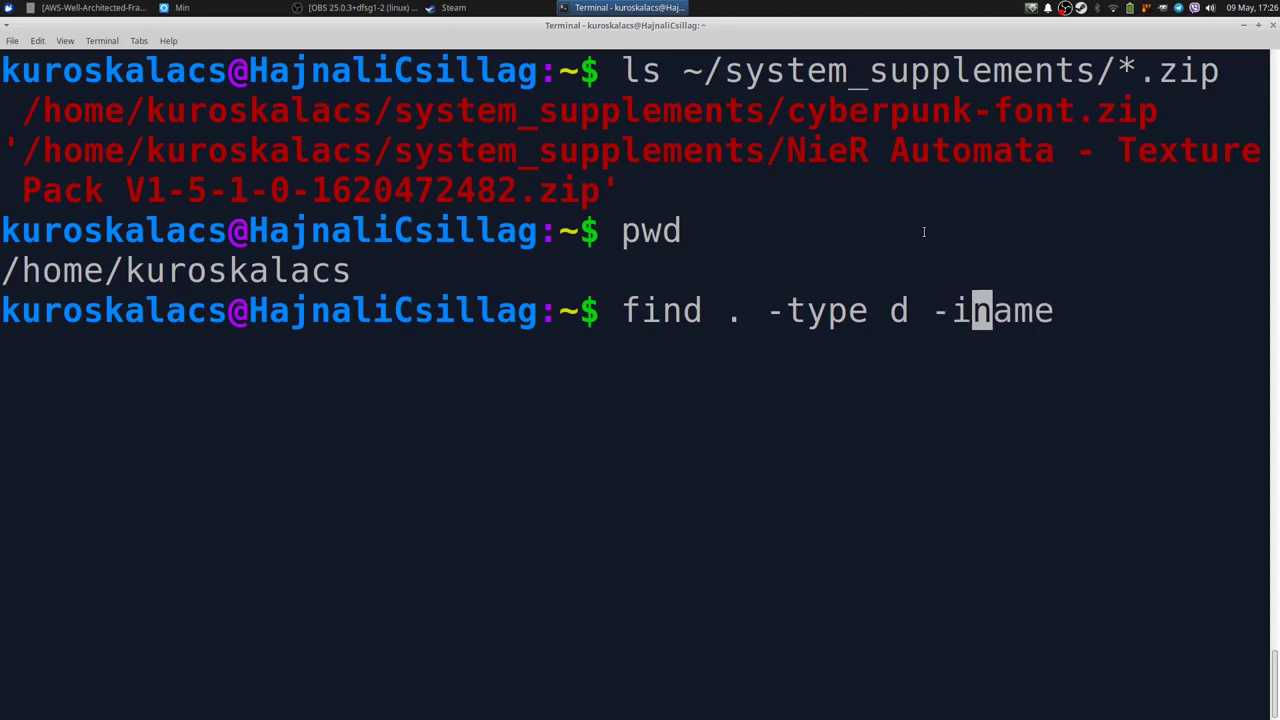
pyautogui.press('End')
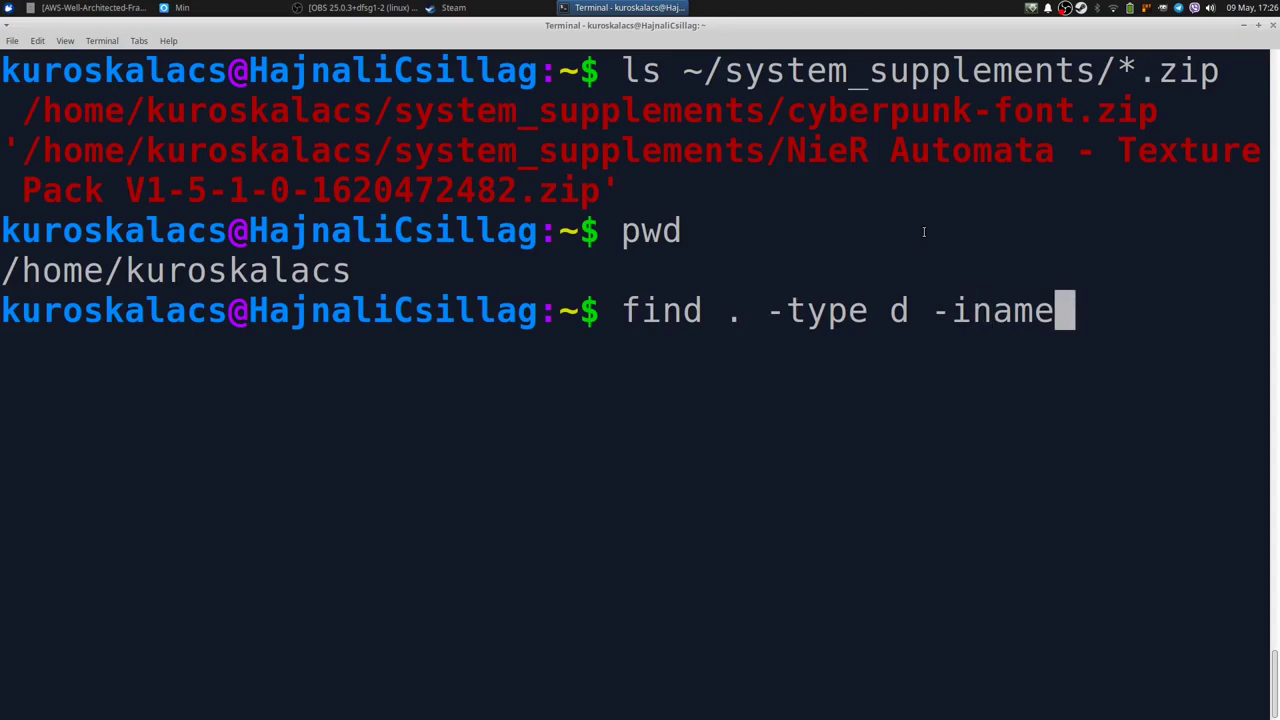
pyautogui.write('""')
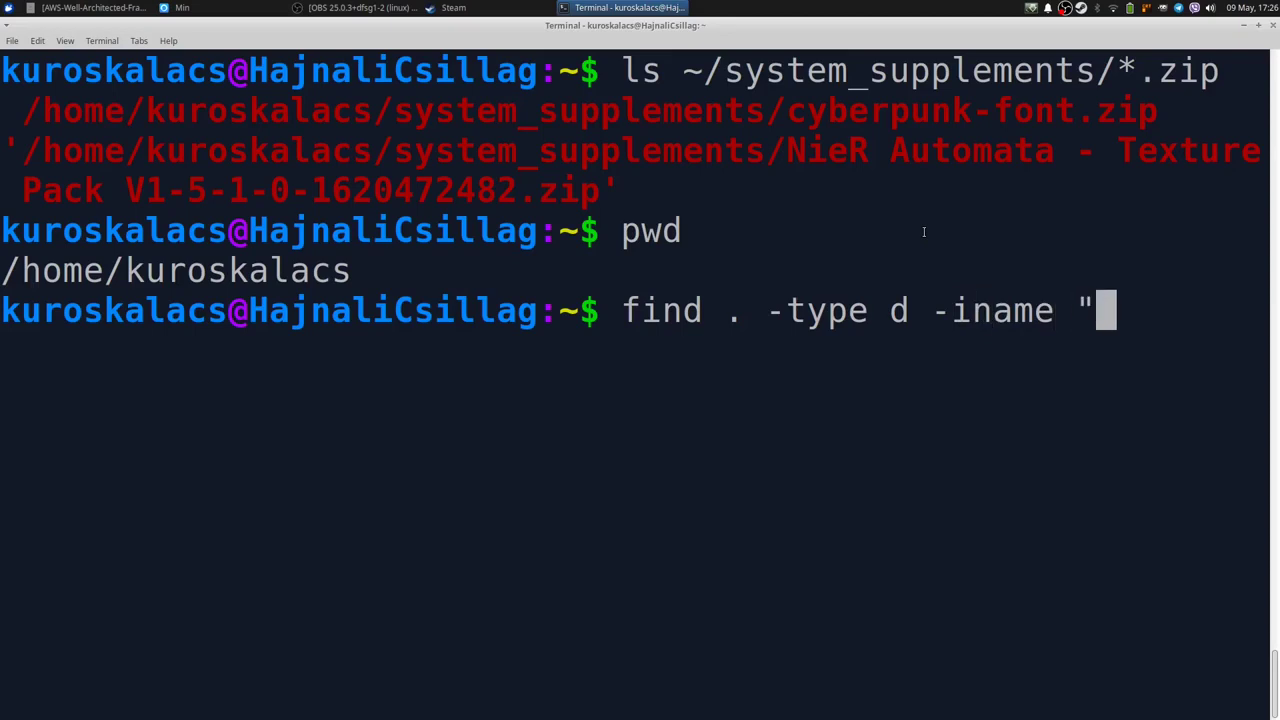
pyautogui.press('Left')
pyautogui.press('Right')
pyautogui.press('BackSpace')
pyautogui.press('BackSpace')
pyautogui.press('BackSpace')
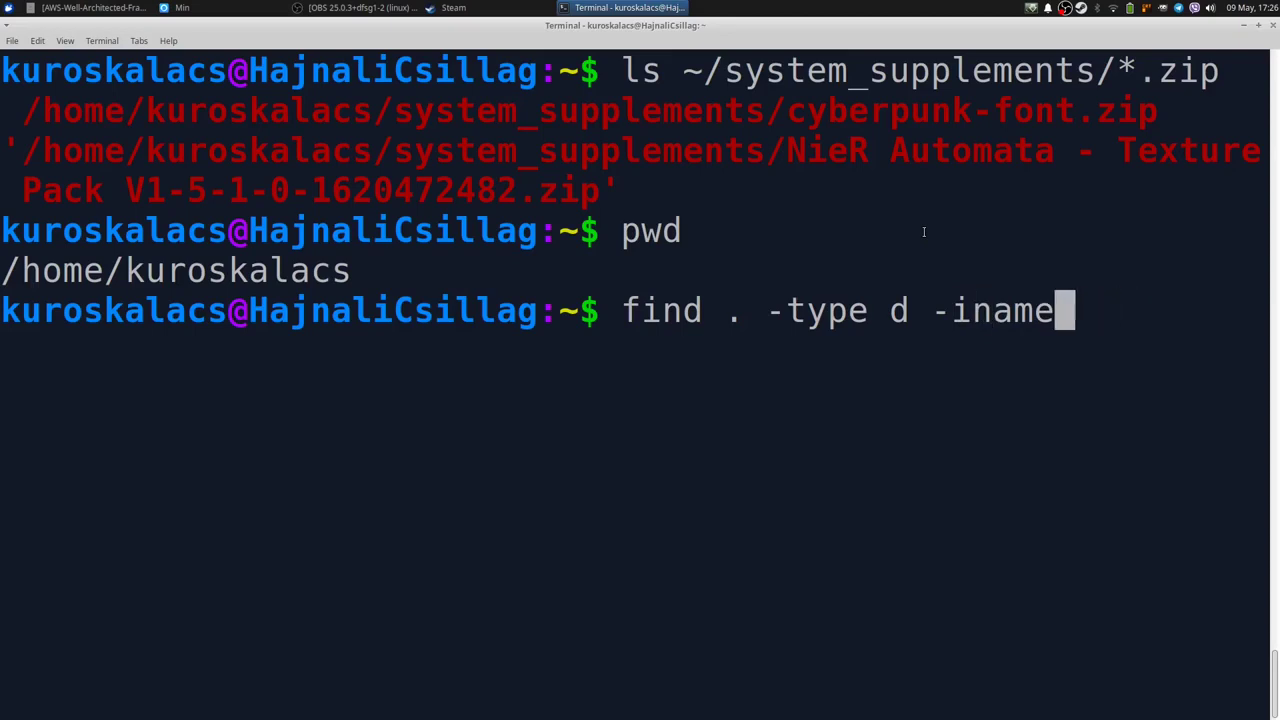
# Give the find command the quoted name pattern "*steam", with the wildcard before the word
pyautogui.write('steam')
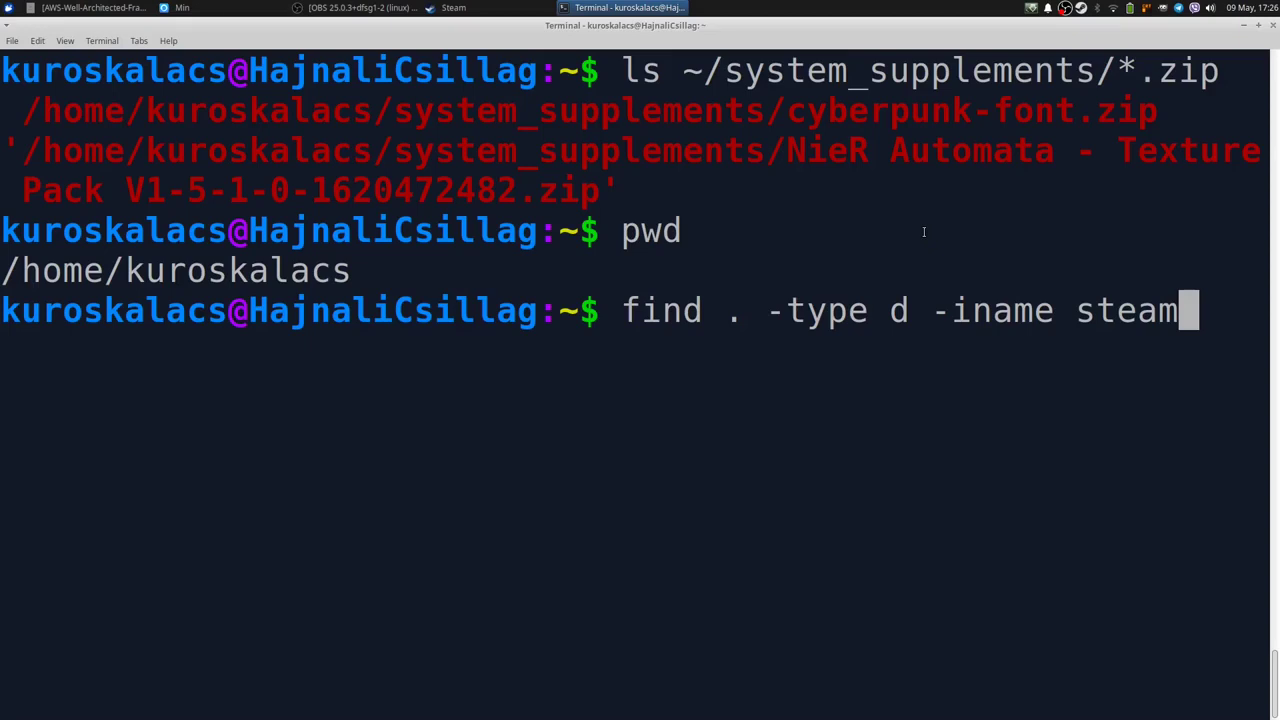
pyautogui.hotkey('ctrl', 'Left')
pyautogui.write('"')
pyautogui.press('End')
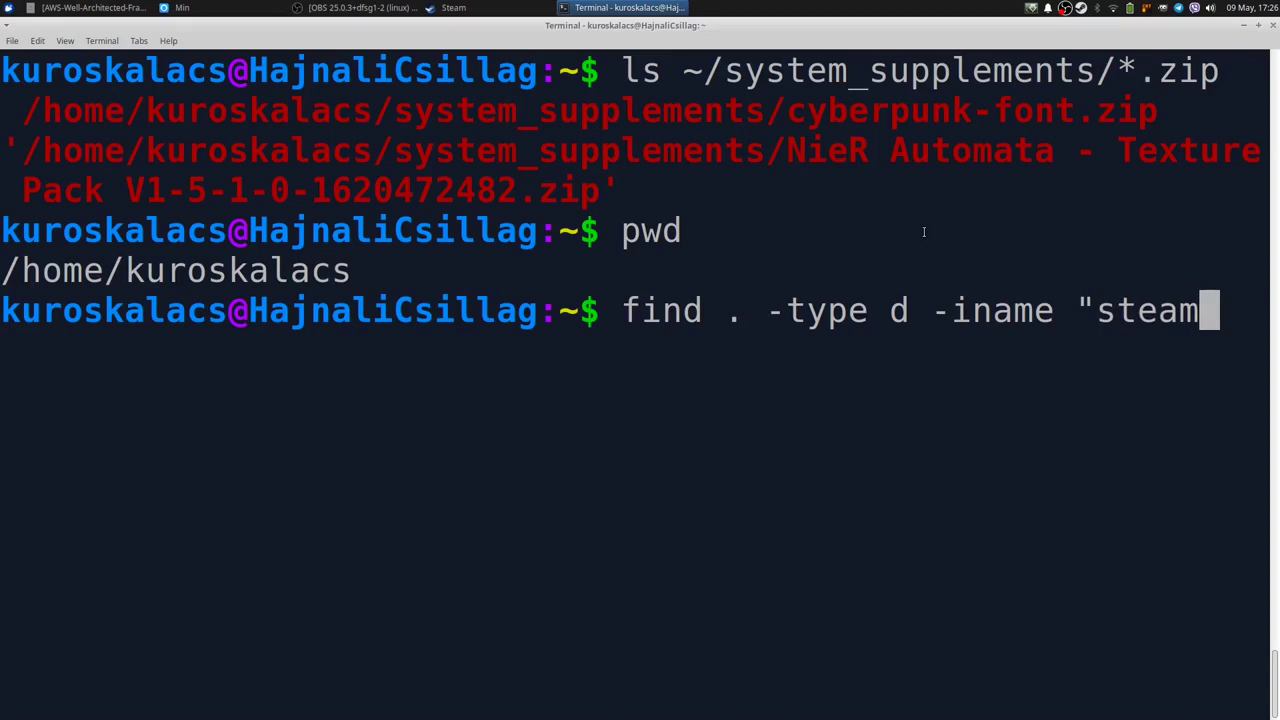
pyautogui.write('"')
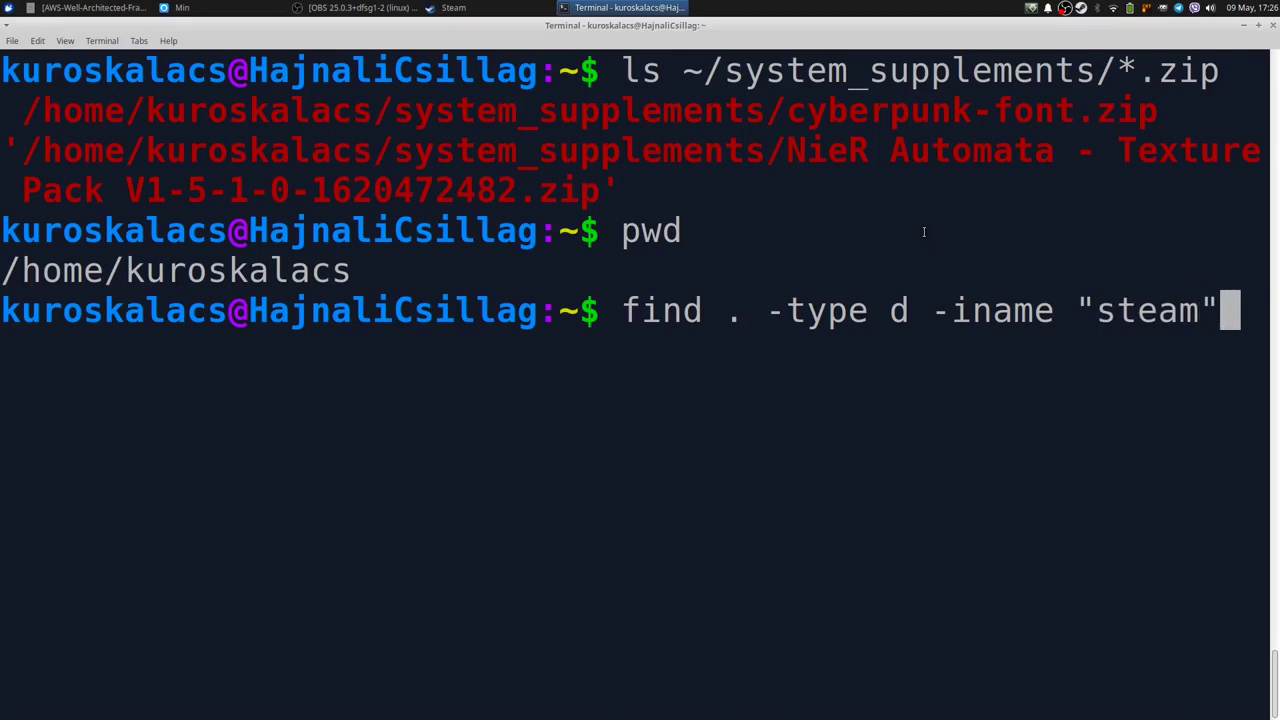
pyautogui.hotkey('ctrl', 'Left')
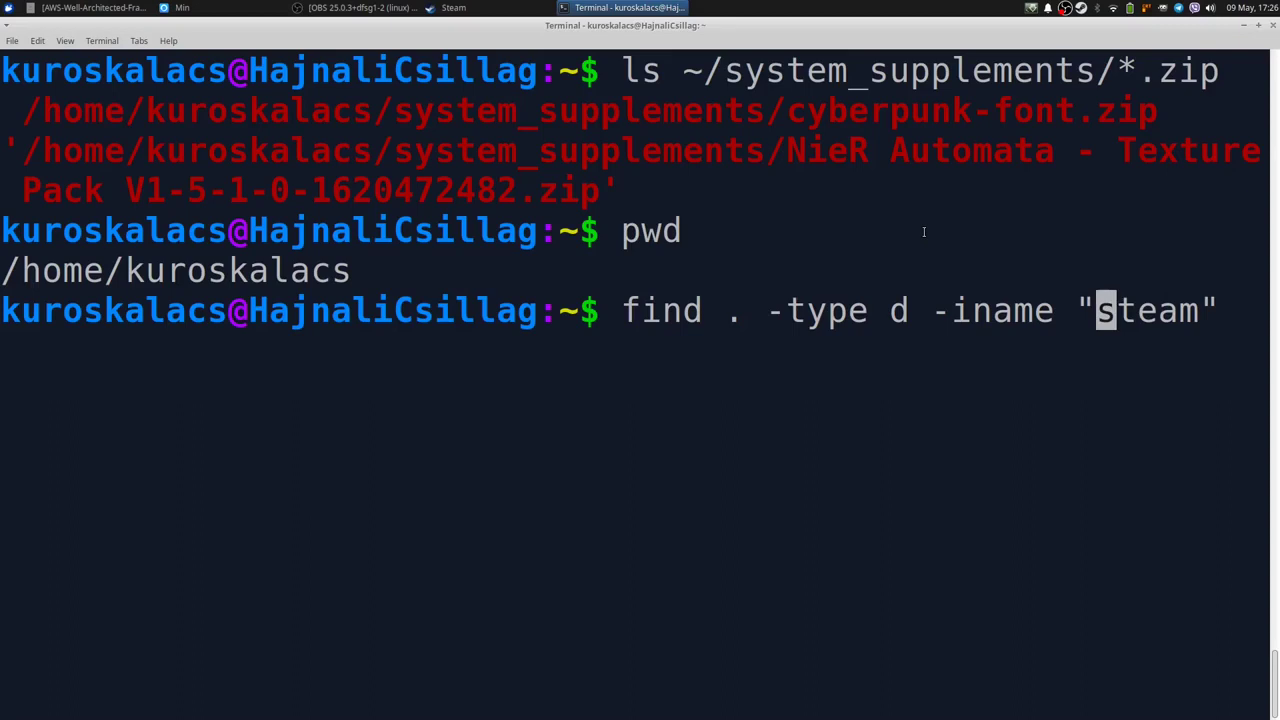
pyautogui.write('*')
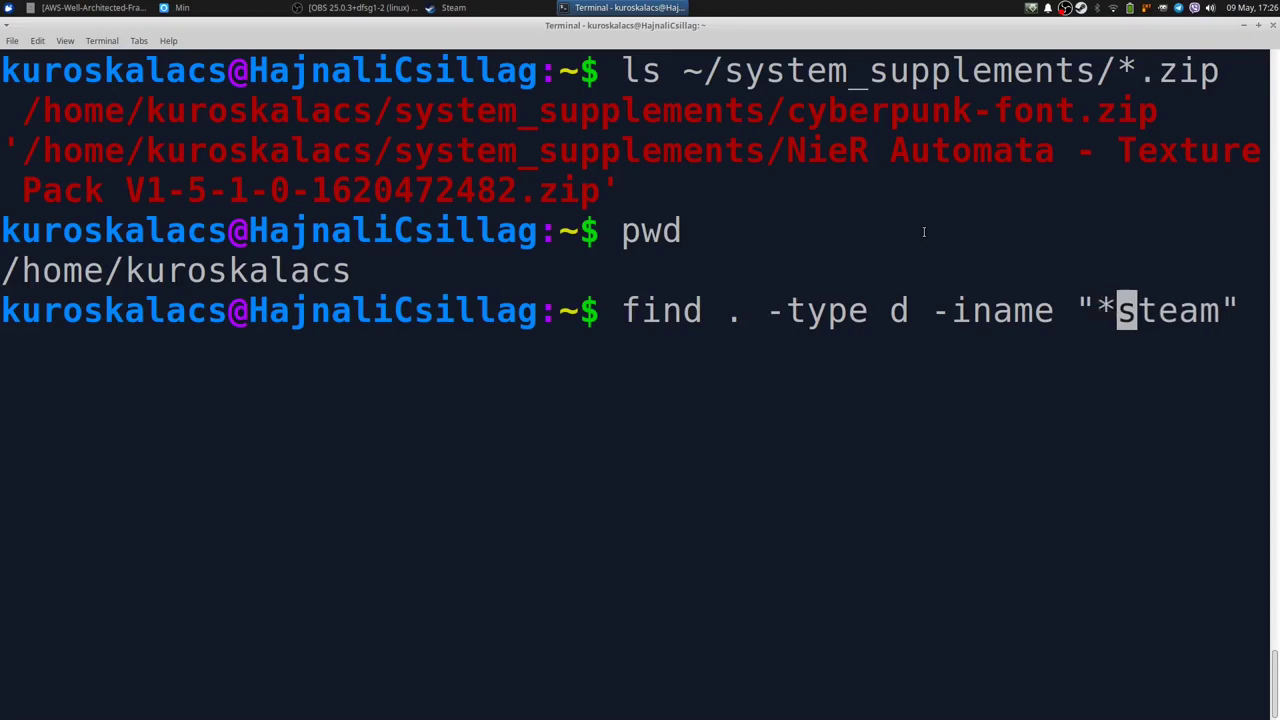
pyautogui.press('Left')
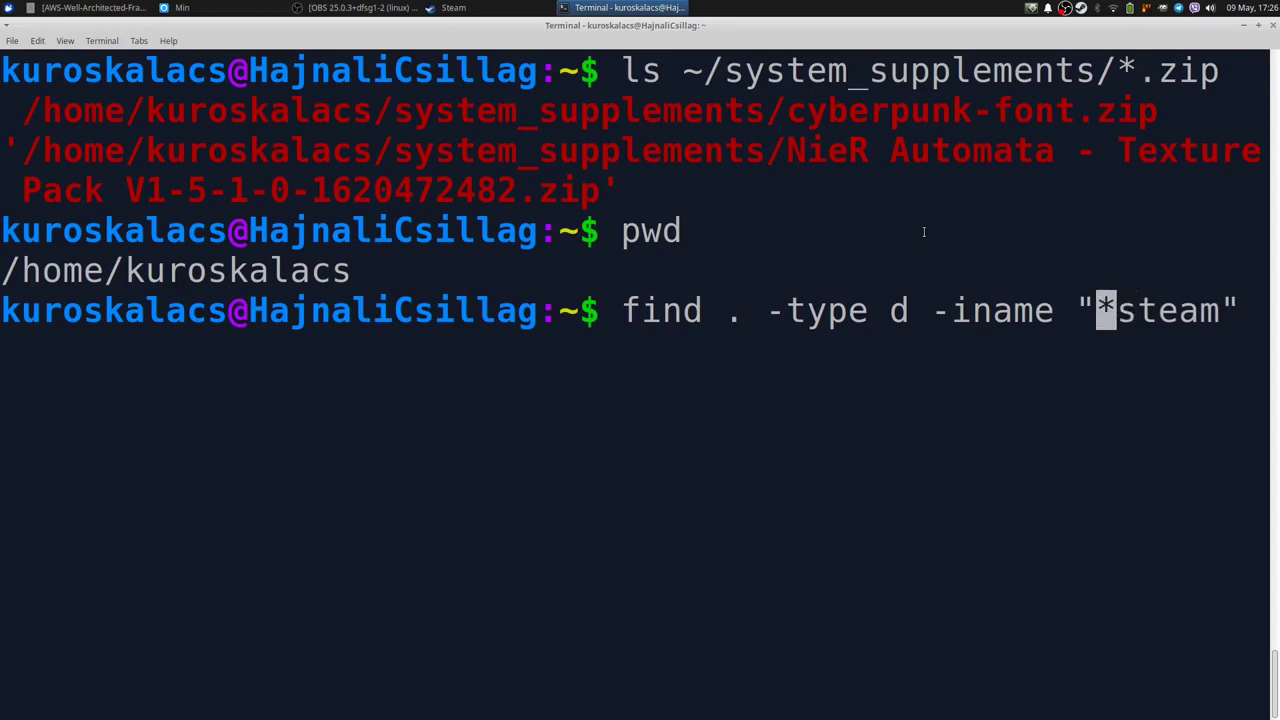
pyautogui.press('Left')
pyautogui.press('Right')
pyautogui.press('Right')
pyautogui.press('Left')
pyautogui.press('Right')
pyautogui.press('Left')
pyautogui.press('Left')
pyautogui.press('Right')
pyautogui.press('Right')
pyautogui.press('Left')
pyautogui.press('Left')
pyautogui.press('Right')
pyautogui.press('Right')
pyautogui.press('Left')
pyautogui.press('Right')
pyautogui.press('Right')
pyautogui.press('Right')
pyautogui.press('Right')
pyautogui.press('Right')
pyautogui.press('Right')
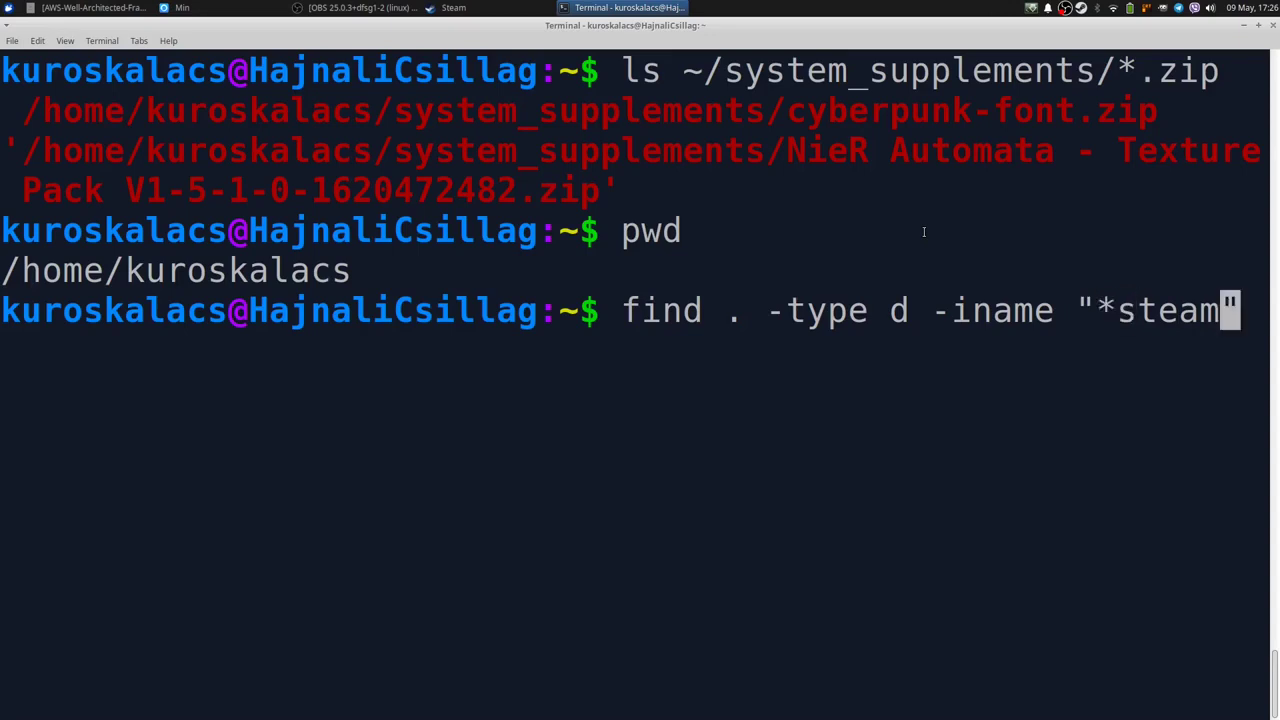
pyautogui.press('Left')
pyautogui.press('Right')
pyautogui.press('Left')
pyautogui.press('Left')
pyautogui.press('Left')
pyautogui.press('Left')
pyautogui.press('Left')
pyautogui.press('Right')
pyautogui.press('Right')
pyautogui.press('Right')
pyautogui.press('Right')
pyautogui.press('Right')
pyautogui.press('Left')
pyautogui.press('Left')
pyautogui.press('Left')
pyautogui.press('Left')
pyautogui.press('Left')
pyautogui.press('Left')
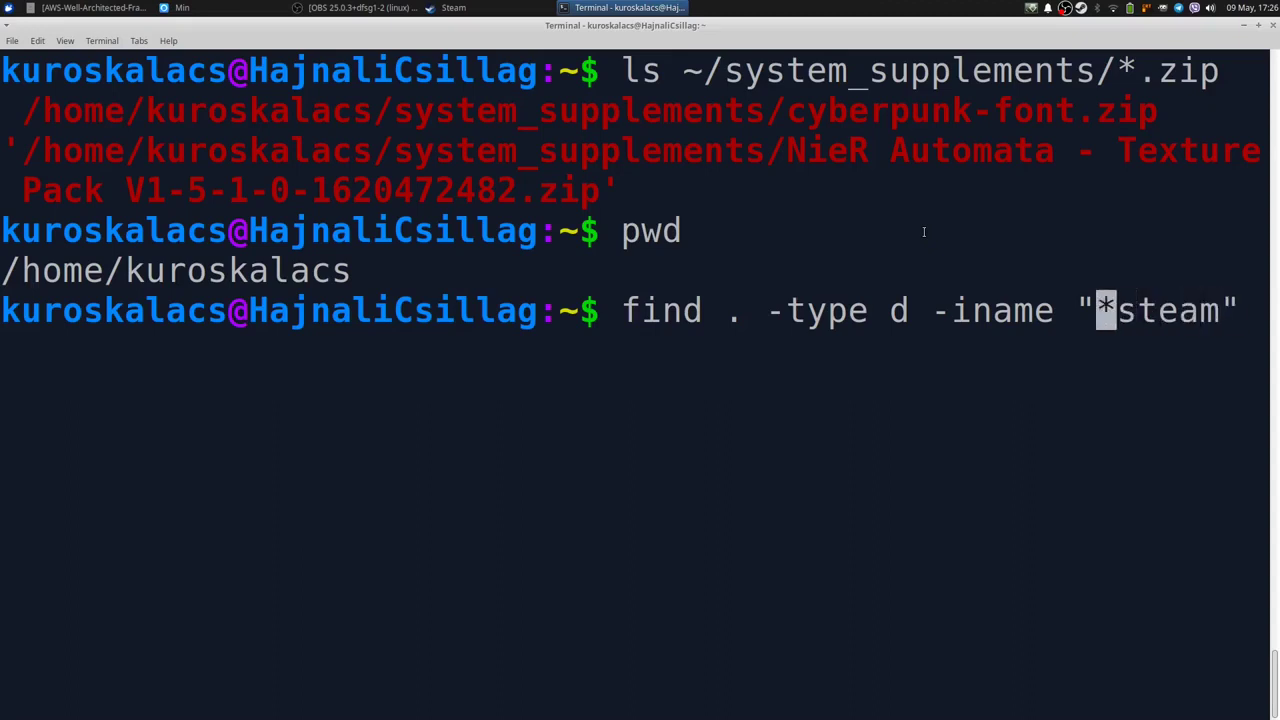
# Review the case-insensitive -iname option and the quoted "*steam" pattern in the prepared find command
pyautogui.press('Right')
pyautogui.press('Right')
pyautogui.press('Right')
pyautogui.press('Right')
pyautogui.press('Right')
pyautogui.press('Right')
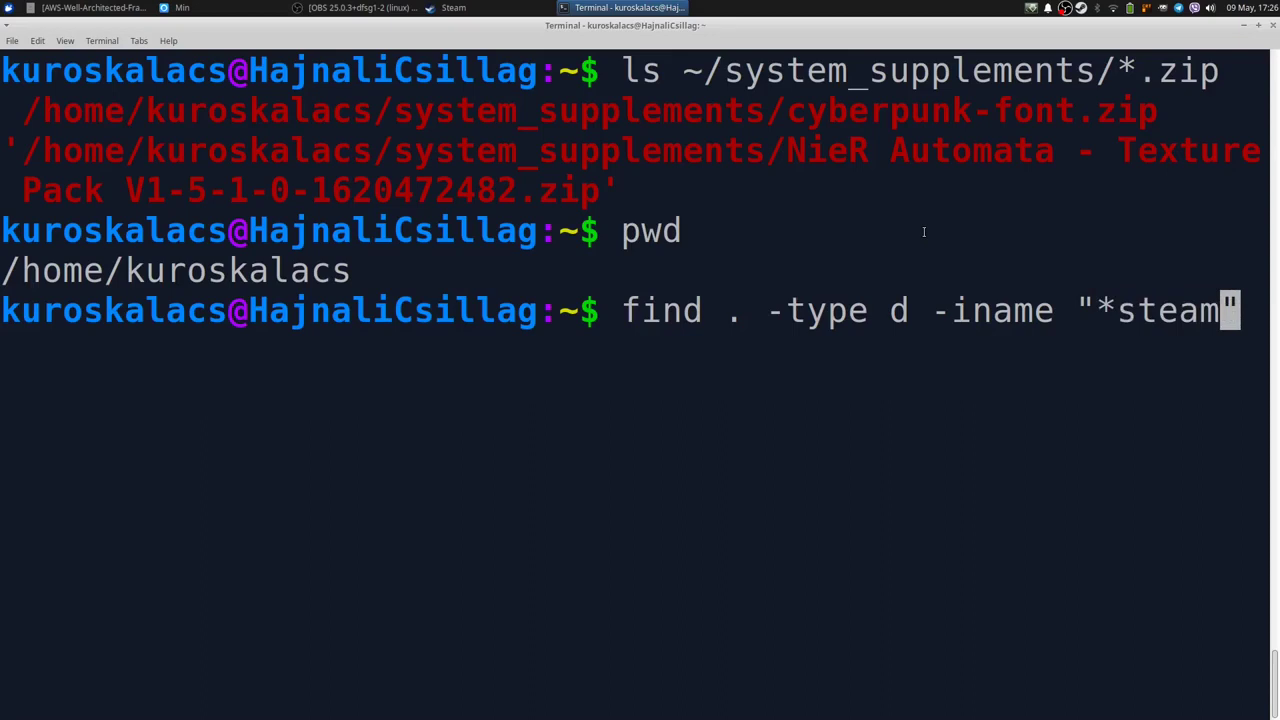
pyautogui.hotkey('ctrl', 'Left')
pyautogui.hotkey('ctrl', 'Left')
pyautogui.press('Right')
pyautogui.press('Left')
pyautogui.press('Right')
pyautogui.hotkey('ctrl', 'Right')
pyautogui.hotkey('ctrl', 'Right')
pyautogui.press('Left')
pyautogui.press('Right')
pyautogui.hotkey('ctrl', 'Left')
pyautogui.hotkey('ctrl', 'Left')
pyautogui.press('Right')
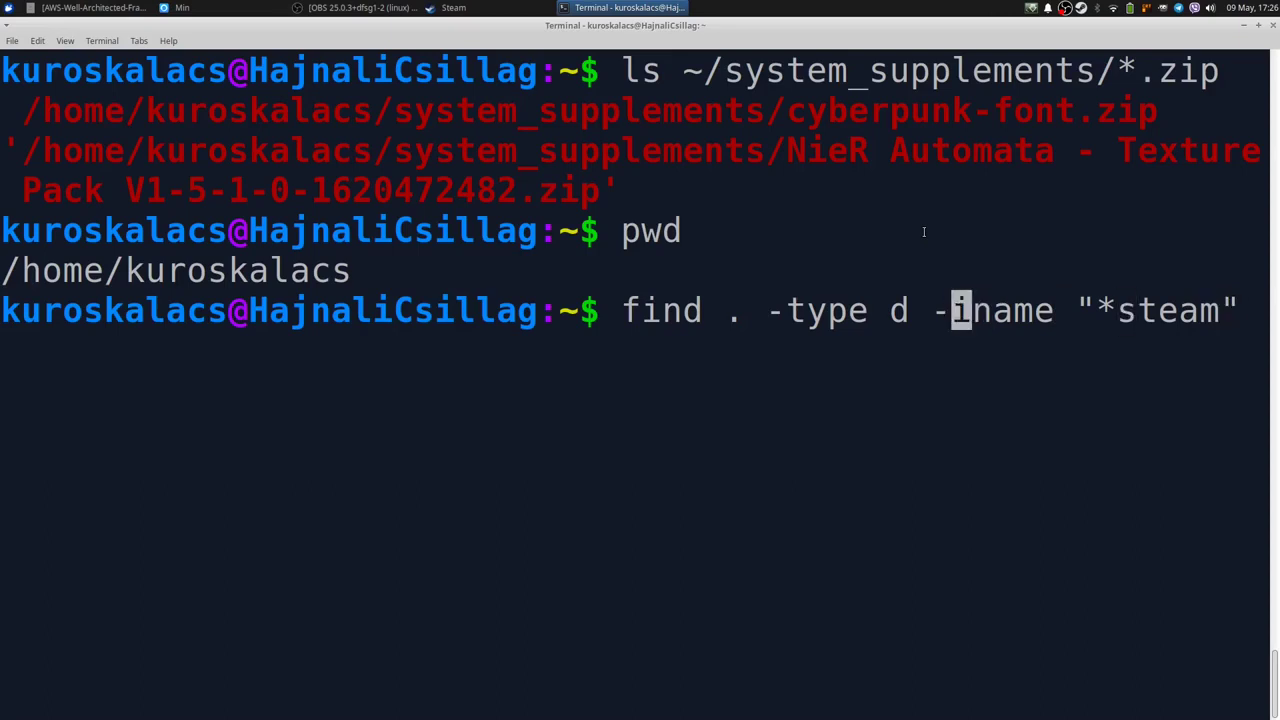
pyautogui.press('BackSpace')
pyautogui.write('i')
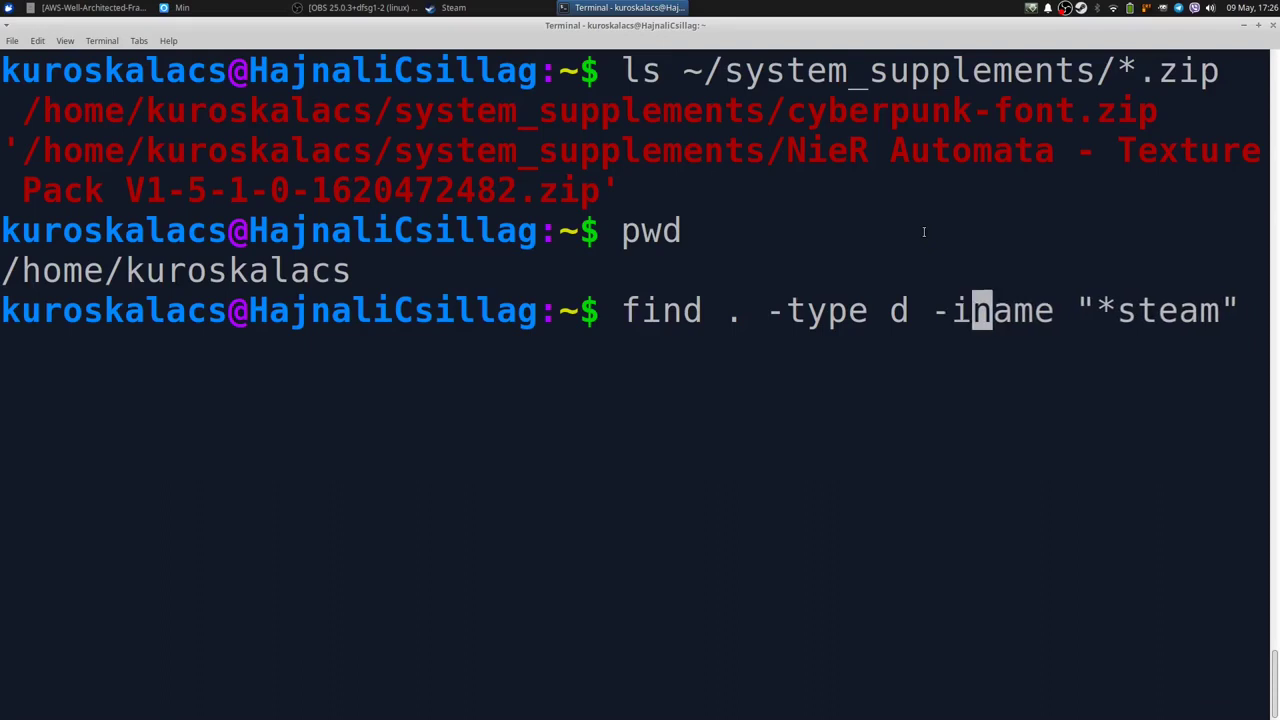
# Run the find command to search the home folder for directories matching "*steam"
pyautogui.hotkey('ctrl', 'Right')
pyautogui.hotkey('ctrl', 'Right')
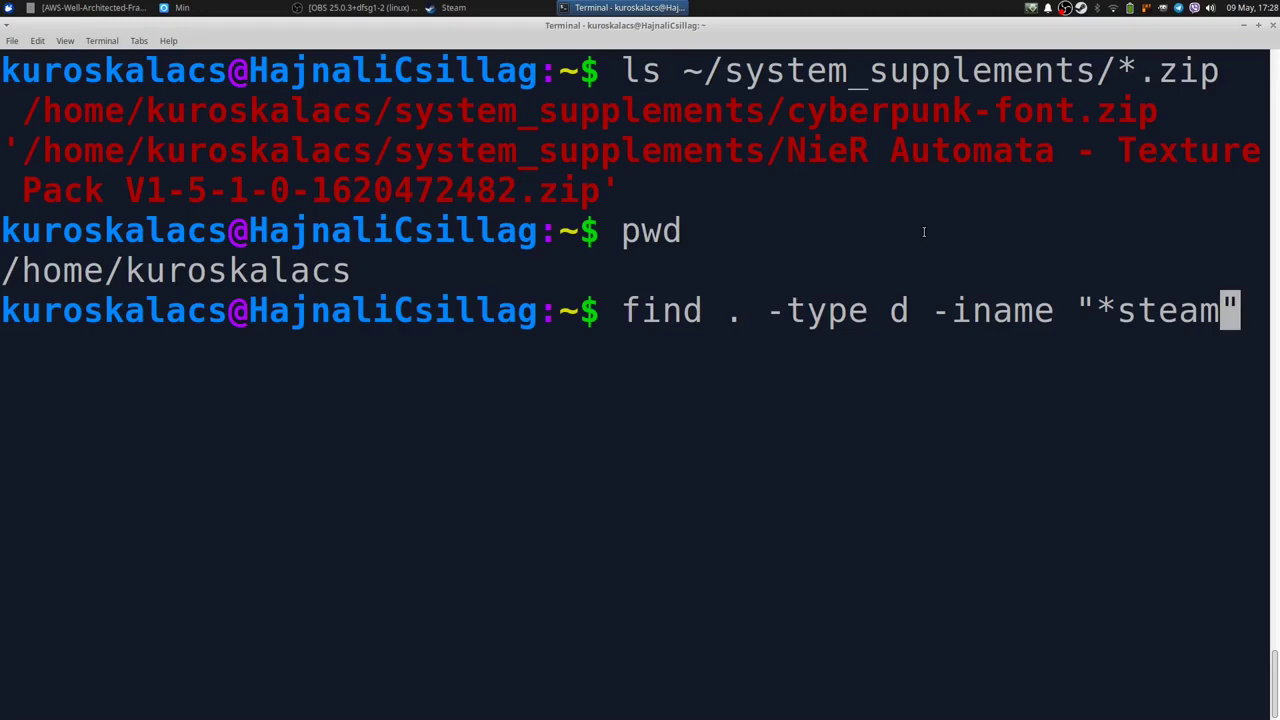
pyautogui.press('End')
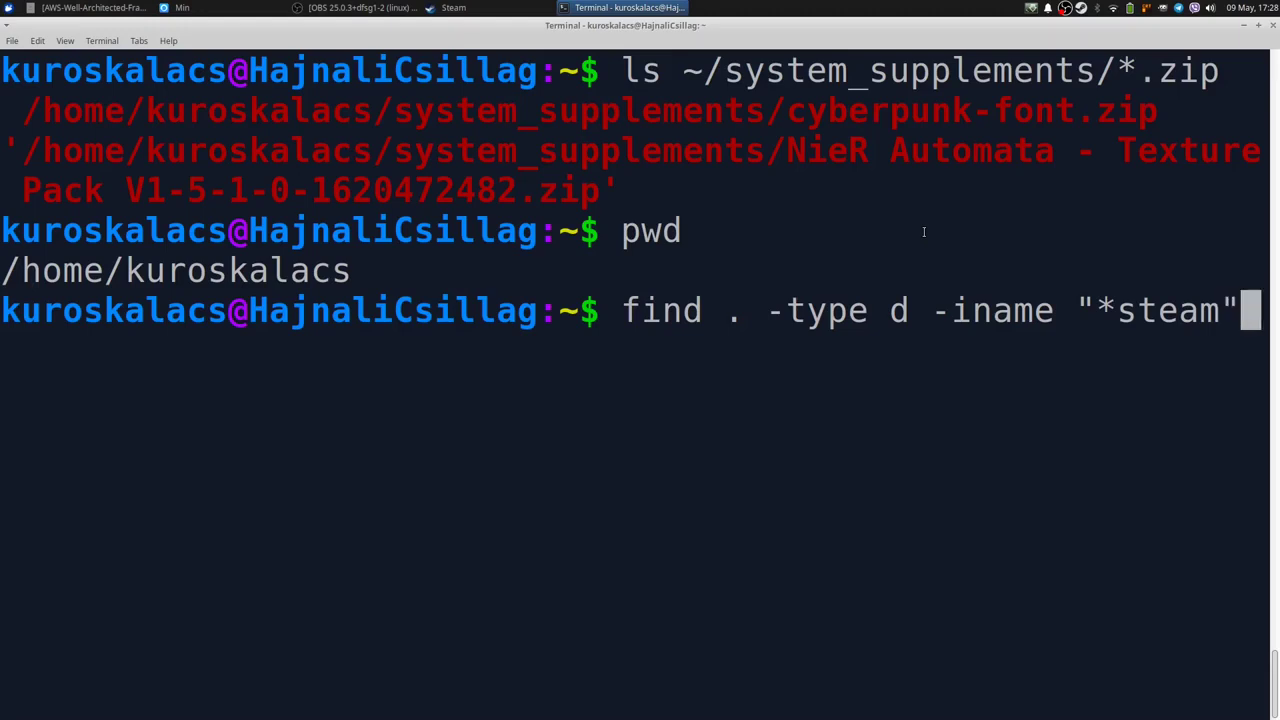
pyautogui.press('Return')
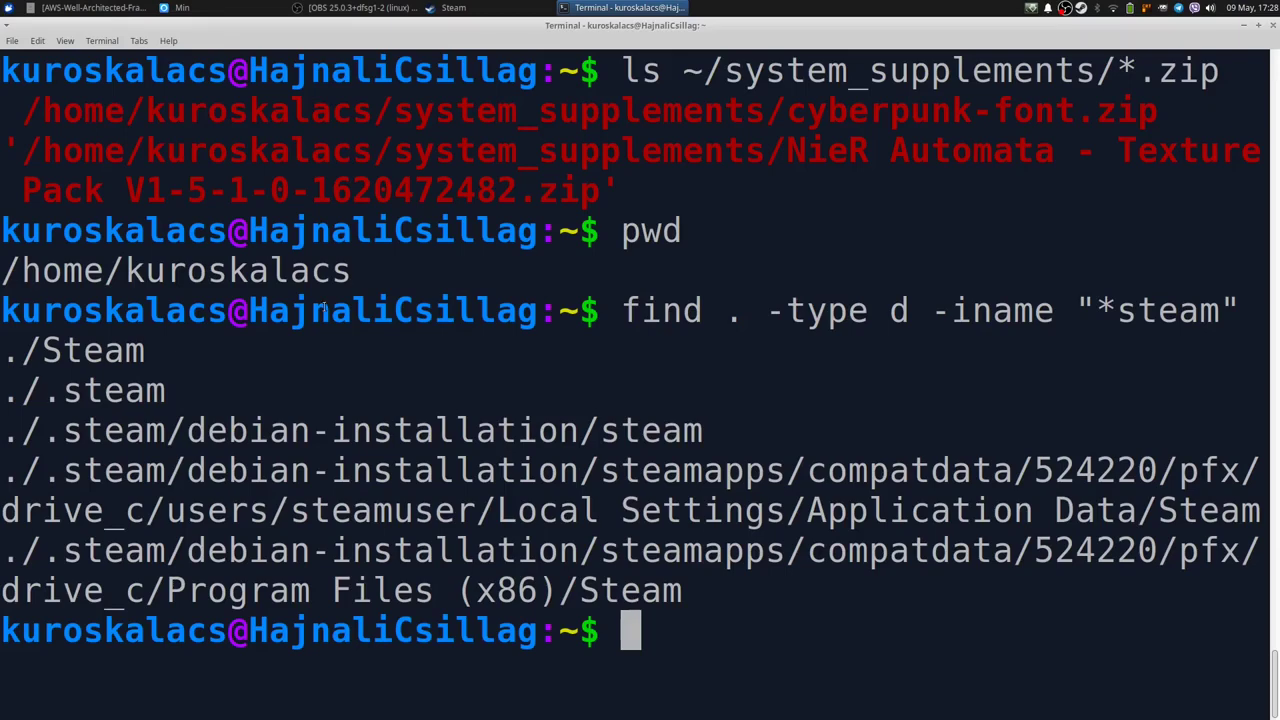
# List the contents of the Steam/ folder and highlight part of the debian-installation path in the find results
pyautogui.write('ls Steam/')
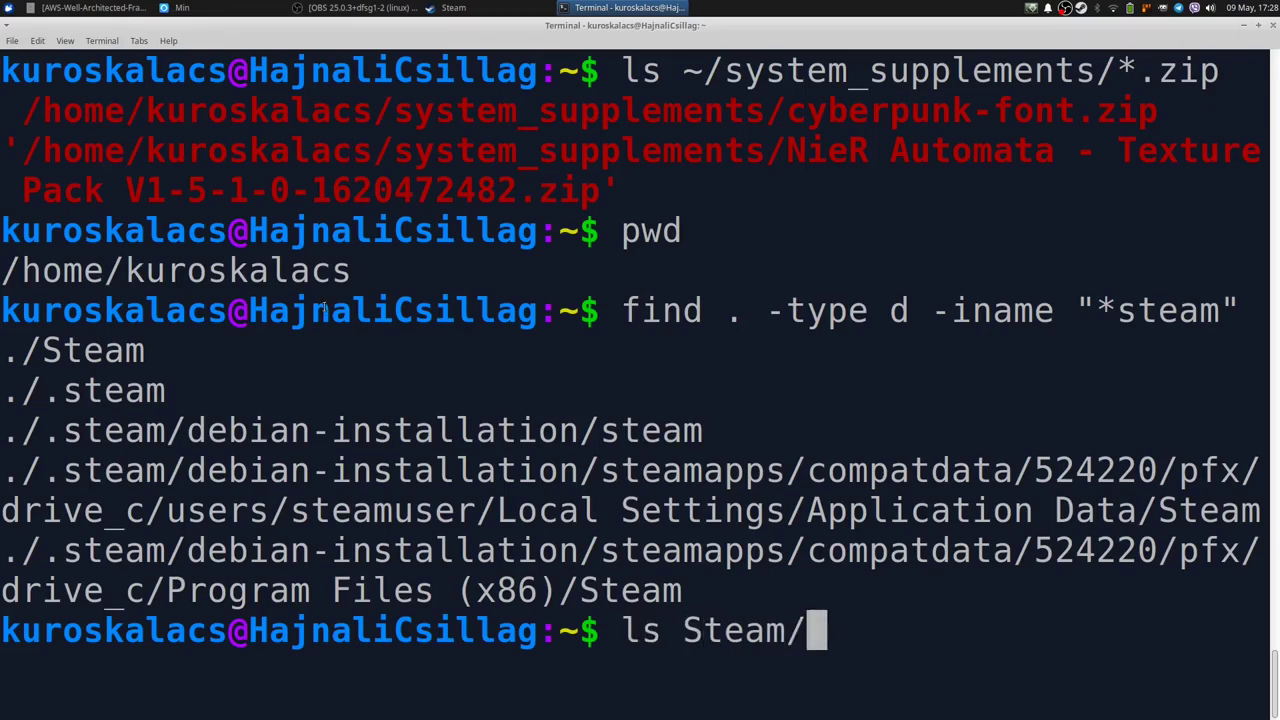
pyautogui.press('Return')
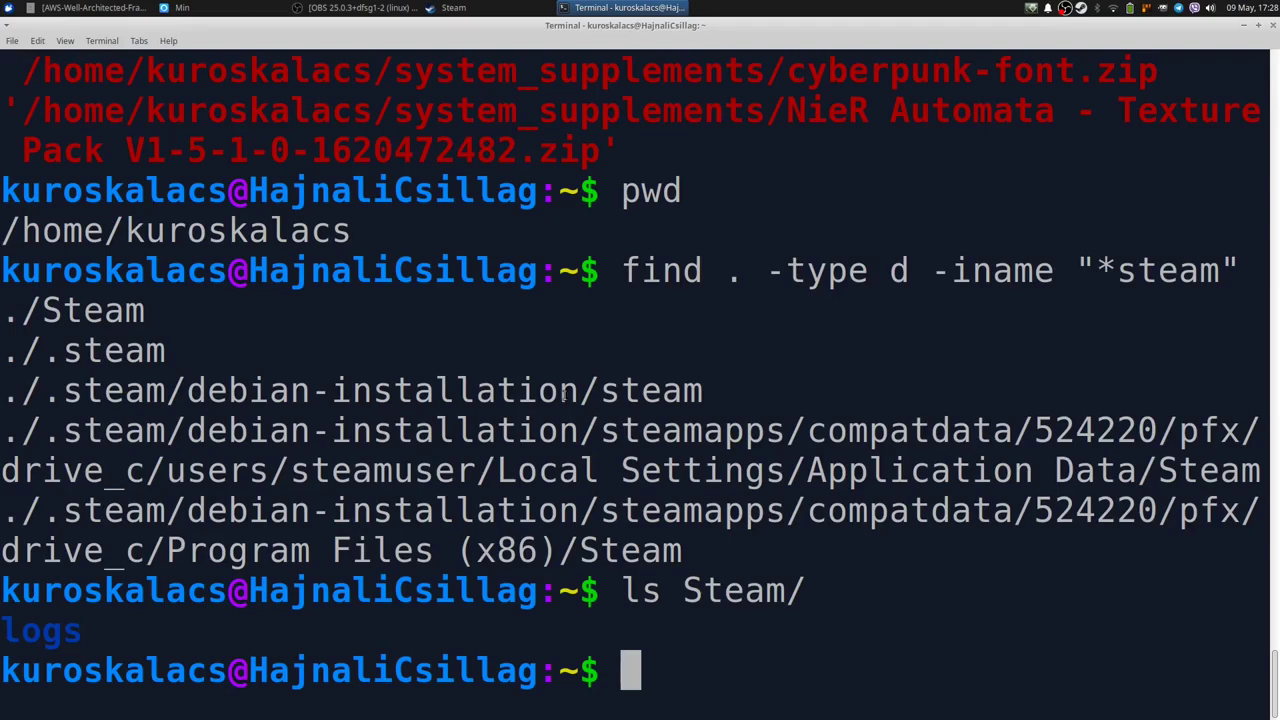
pyautogui.moveTo(189, 398); pyautogui.dragTo(328, 390)
# Recall the earlier find command, remove its -type d option and set the search path to .steam
pyautogui.press('Up')
pyautogui.press('Up')
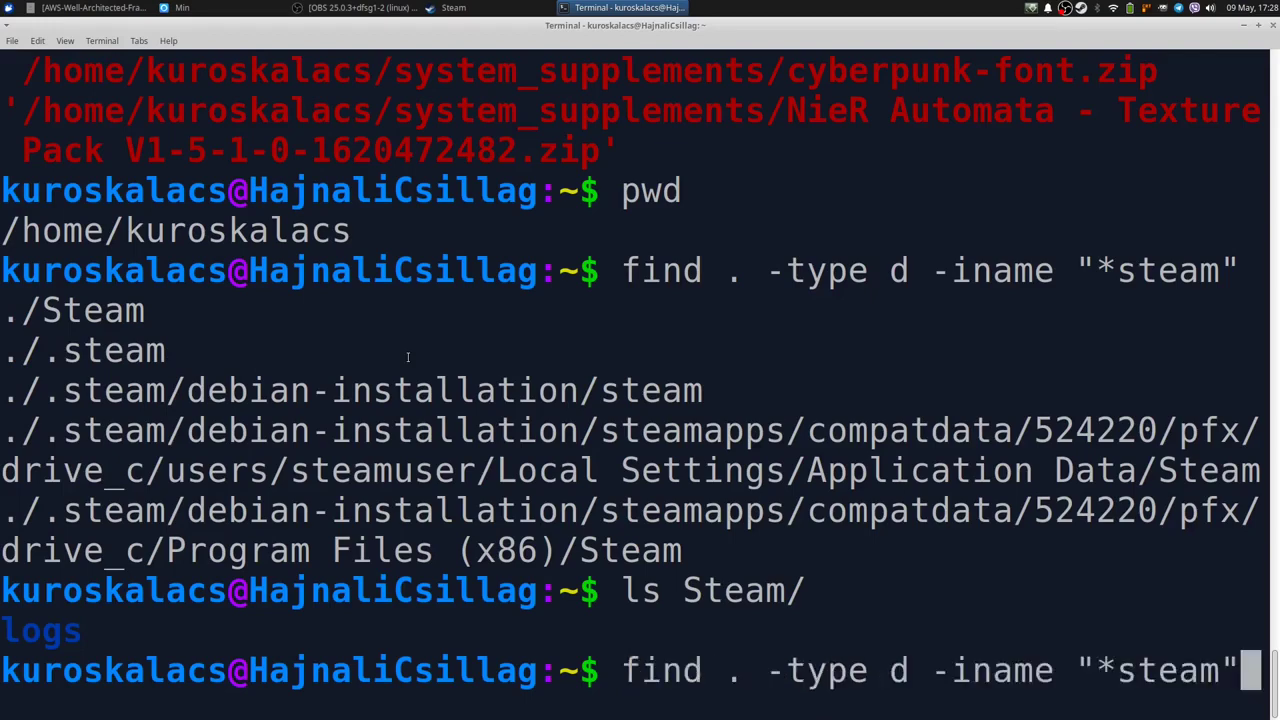
pyautogui.press('Home')
pyautogui.hotkey('ctrl', 'Right')
pyautogui.hotkey('ctrl', 'Right')
pyautogui.press('Right')
pyautogui.press('Right')
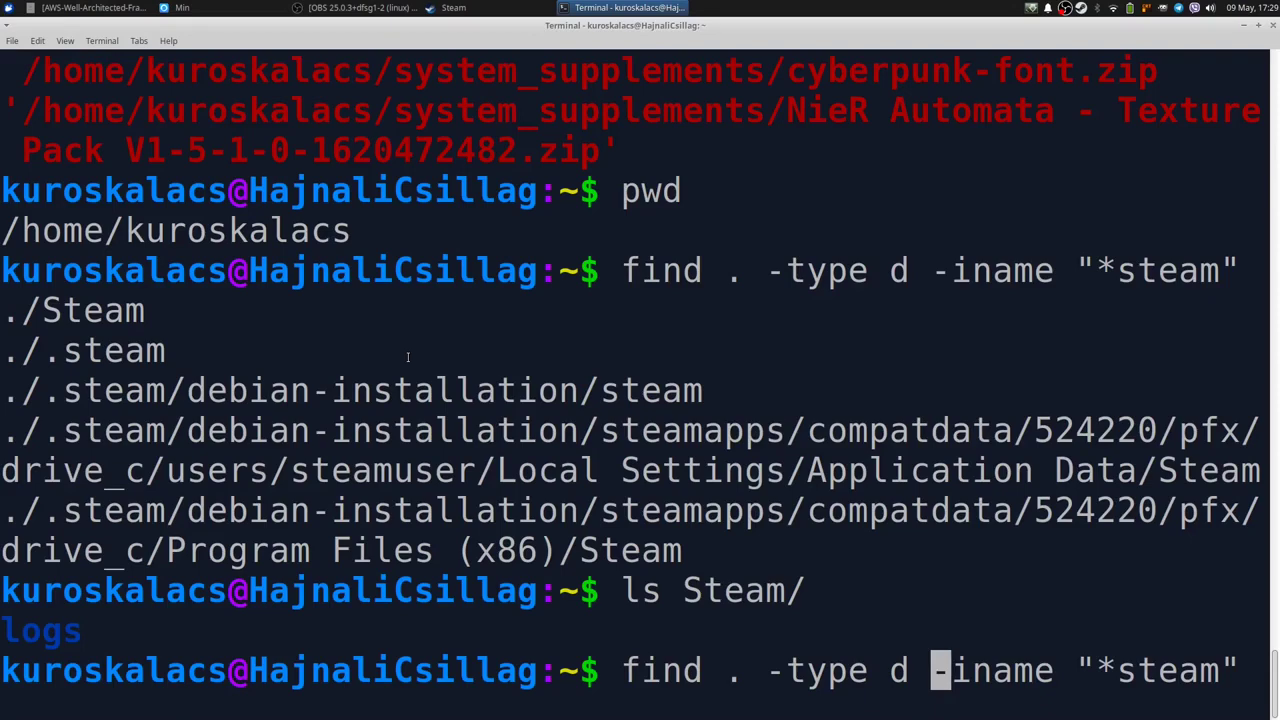
pyautogui.hotkey('ctrl', 'w')
pyautogui.hotkey('ctrl', 'w')
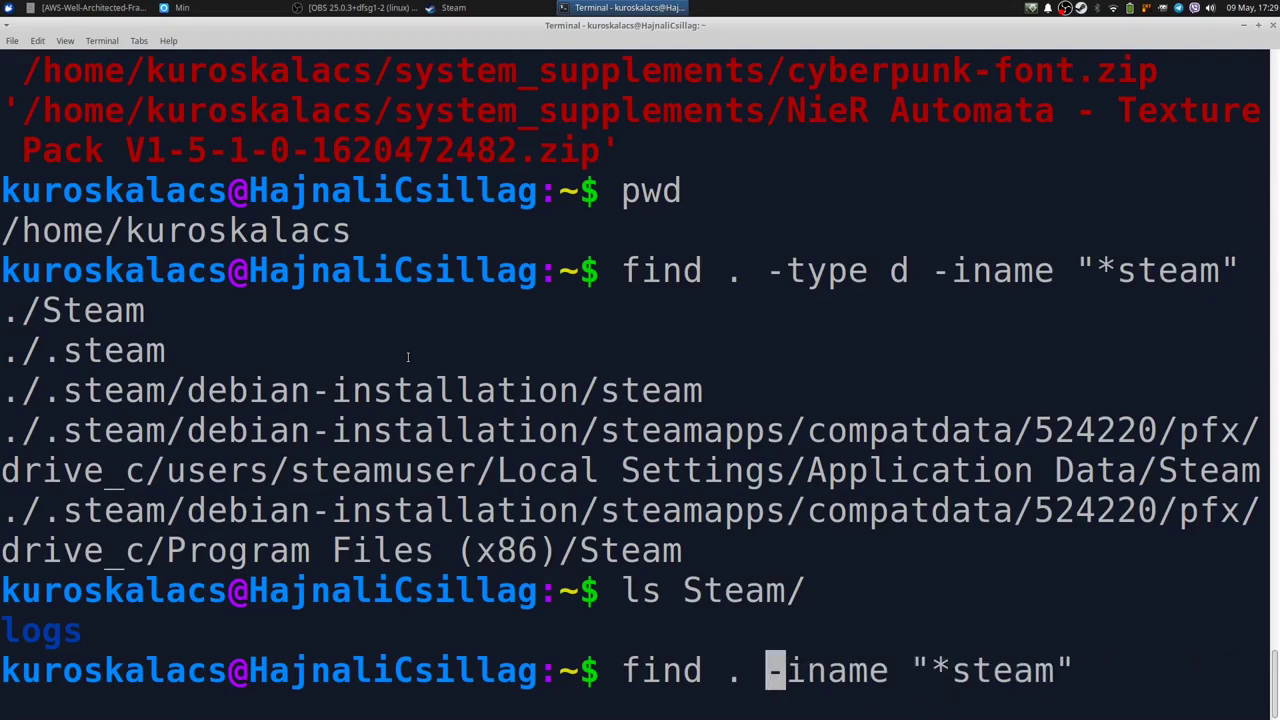
pyautogui.press('Left')
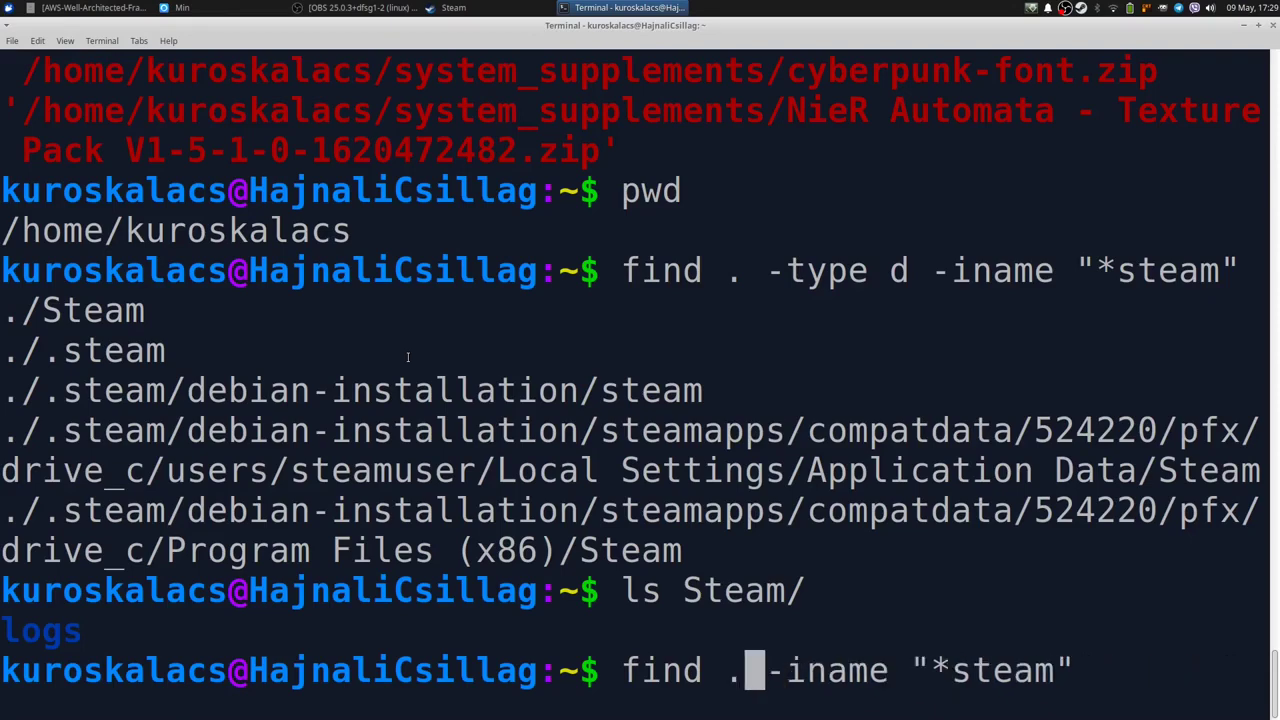
pyautogui.write('steam')
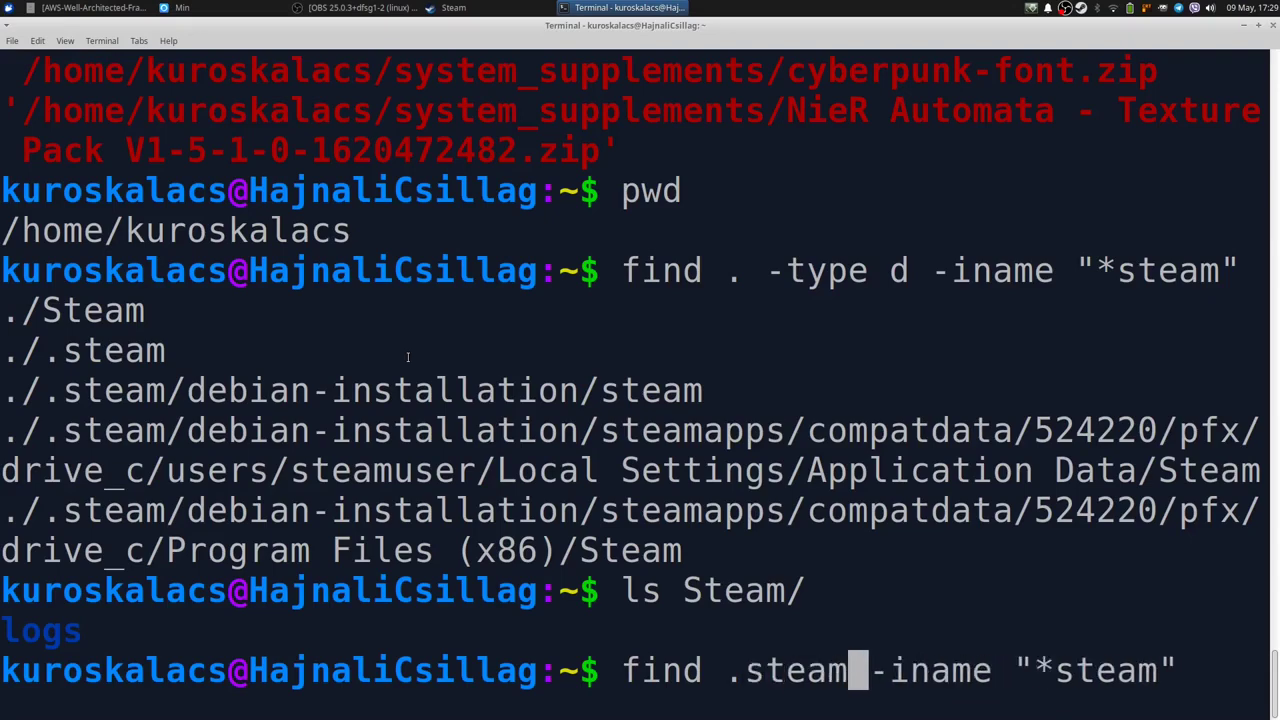
# Replace the find command's name pattern with "*nier*" and clear the terminal output
pyautogui.hotkey('ctrl', 'Right')
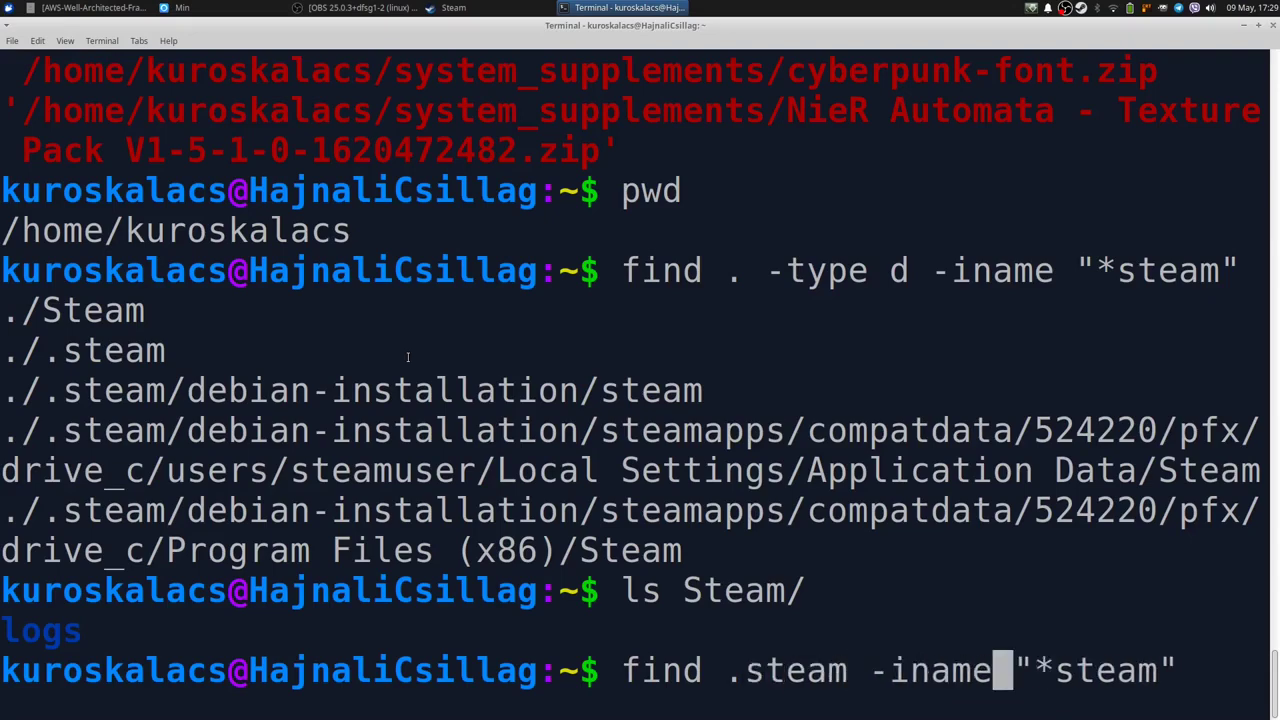
pyautogui.press('Right')
pyautogui.press('Right')
pyautogui.press('Right')
pyautogui.press('Right')
pyautogui.press('Right')
pyautogui.press('Right')
pyautogui.press('Right')
pyautogui.press('Right')
pyautogui.press('BackSpace')
pyautogui.press('BackSpace')
pyautogui.press('BackSpace')
pyautogui.press('BackSpace')
pyautogui.press('BackSpace')
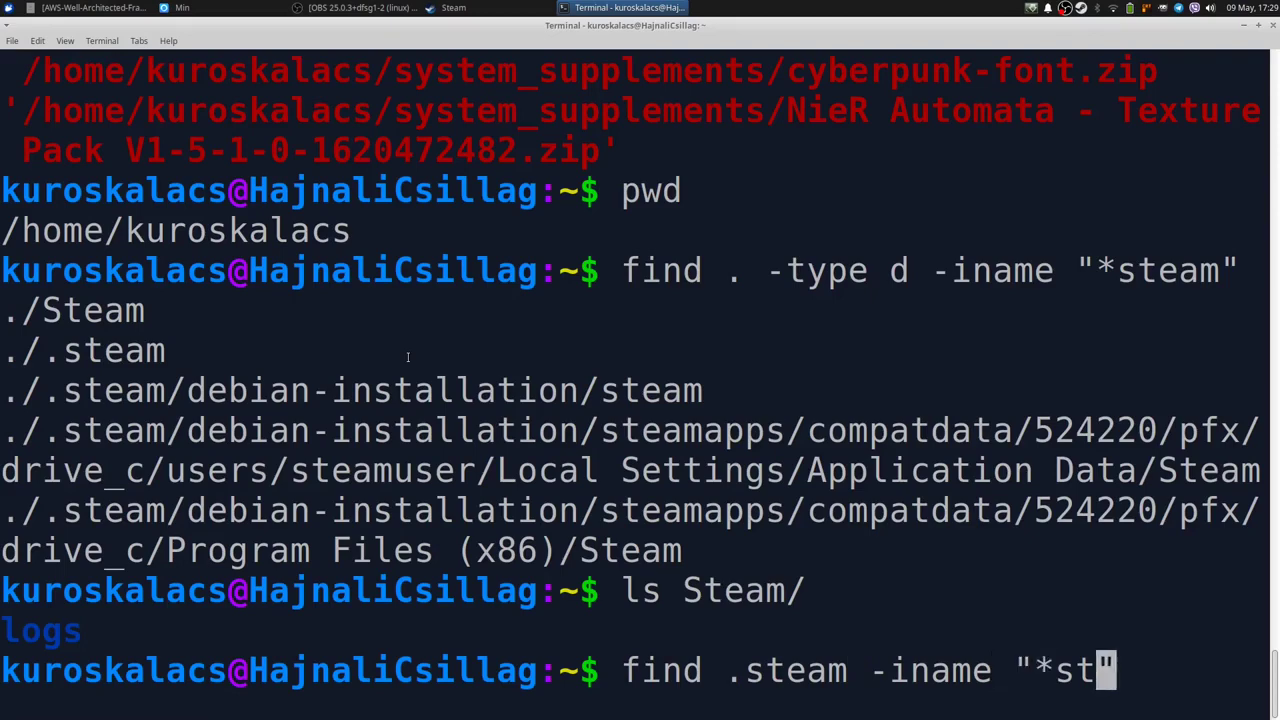
pyautogui.write('*')
pyautogui.press('Left')
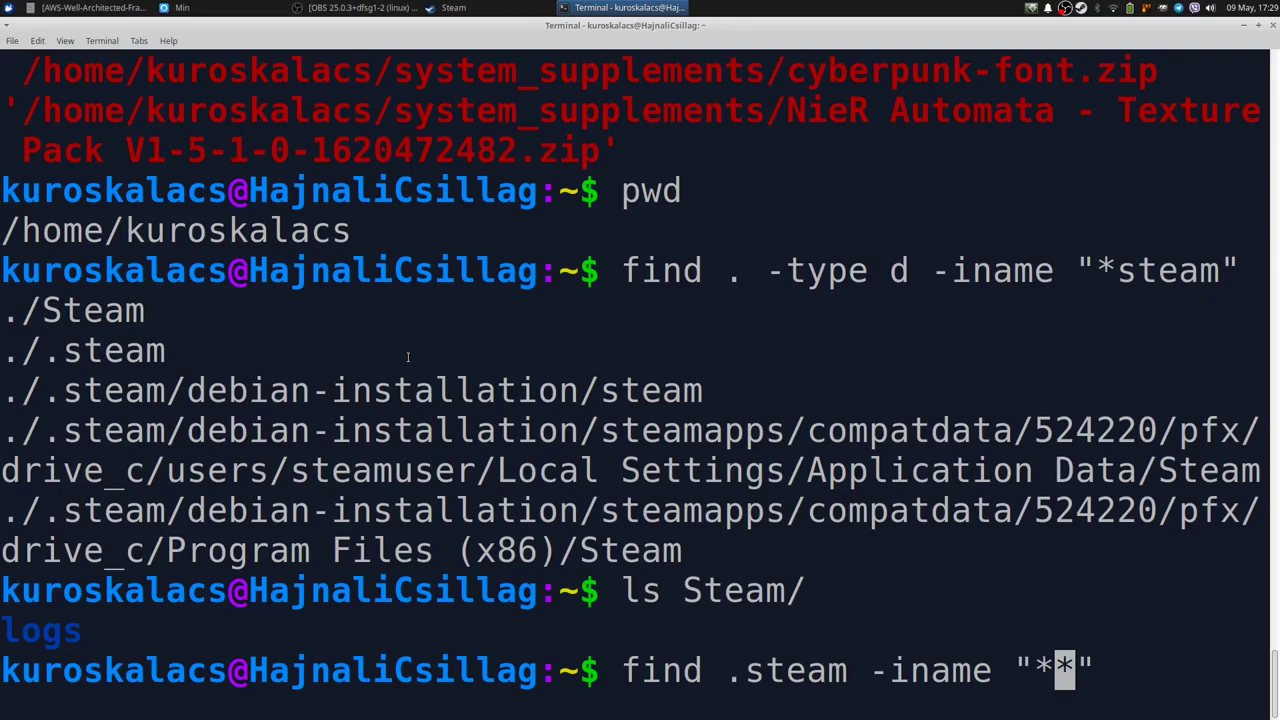
pyautogui.write('nic')
pyautogui.press('BackSpace')
pyautogui.write('er')
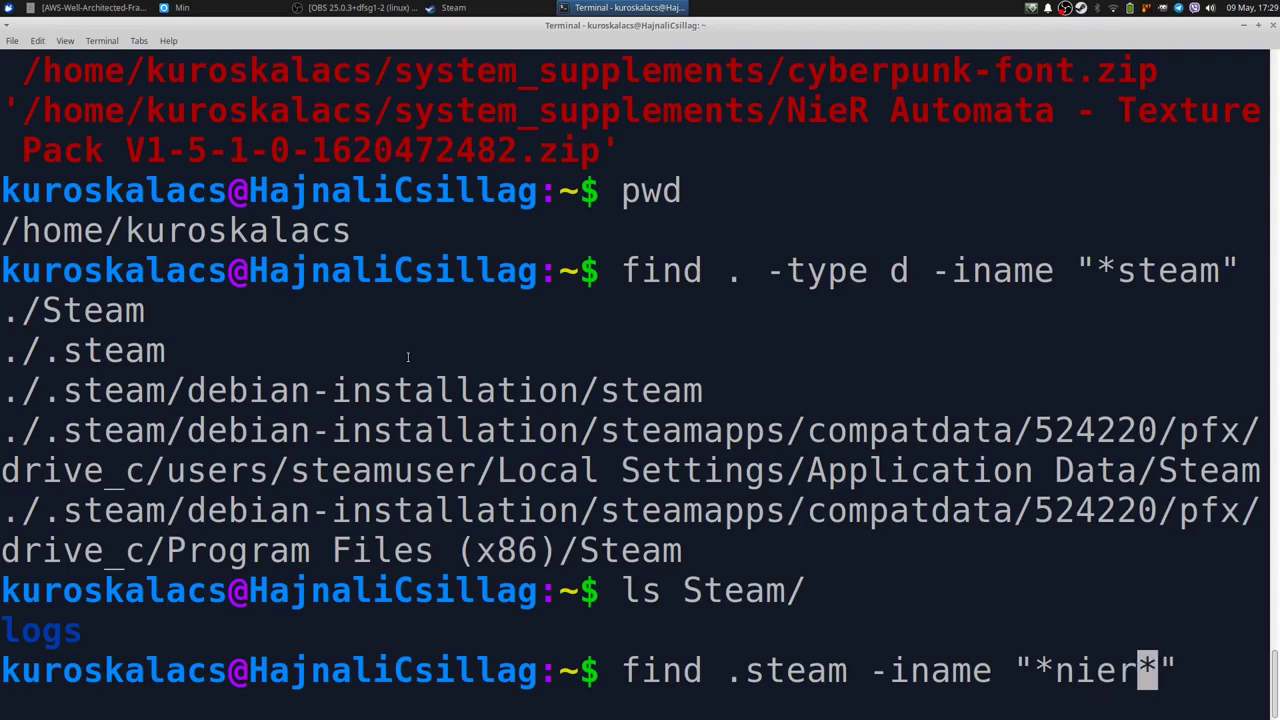
pyautogui.hotkey('ctrl', 'l')
# Compare the .steam search path with the earlier find command that searches the current directory, and clear the terminal
pyautogui.hotkey('ctrl', 'Left')
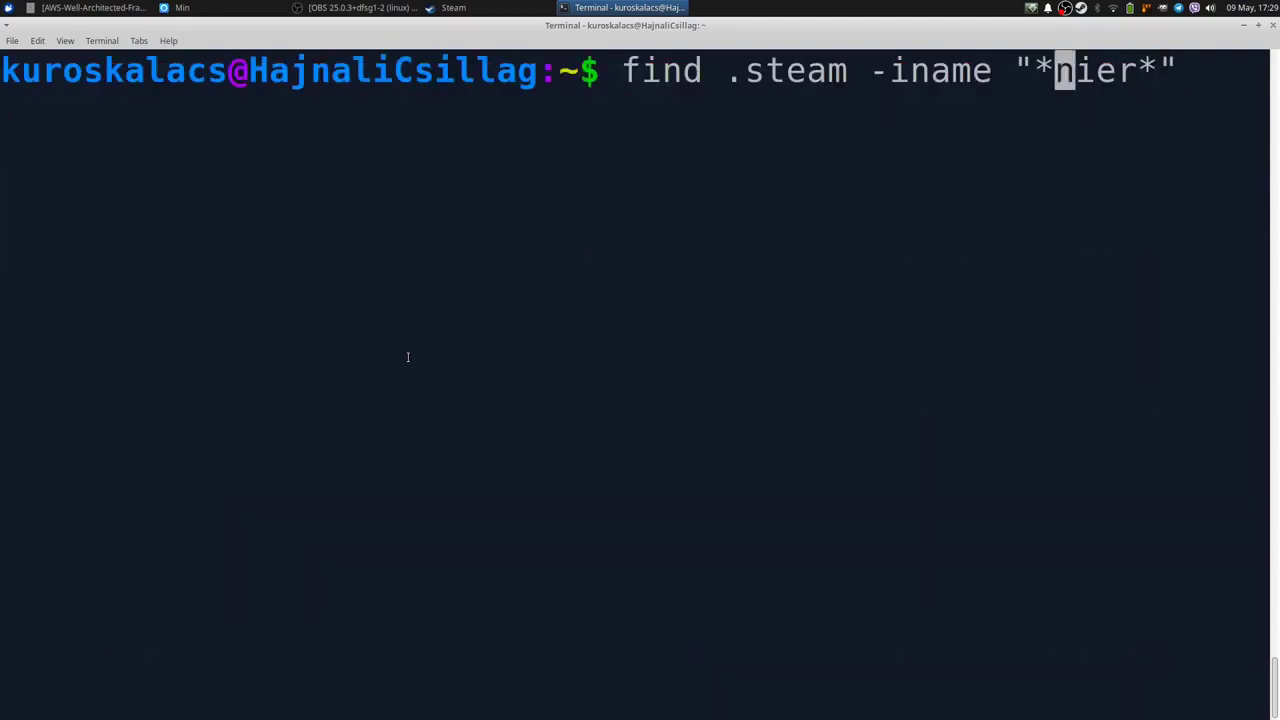
pyautogui.hotkey('ctrl', 'Left')
pyautogui.hotkey('ctrl', 'Left')
pyautogui.hotkey('ctrl', 'Left')
pyautogui.press('Right')
pyautogui.hotkey('ctrl', 'Right')
pyautogui.press('Right')
pyautogui.press('Right')
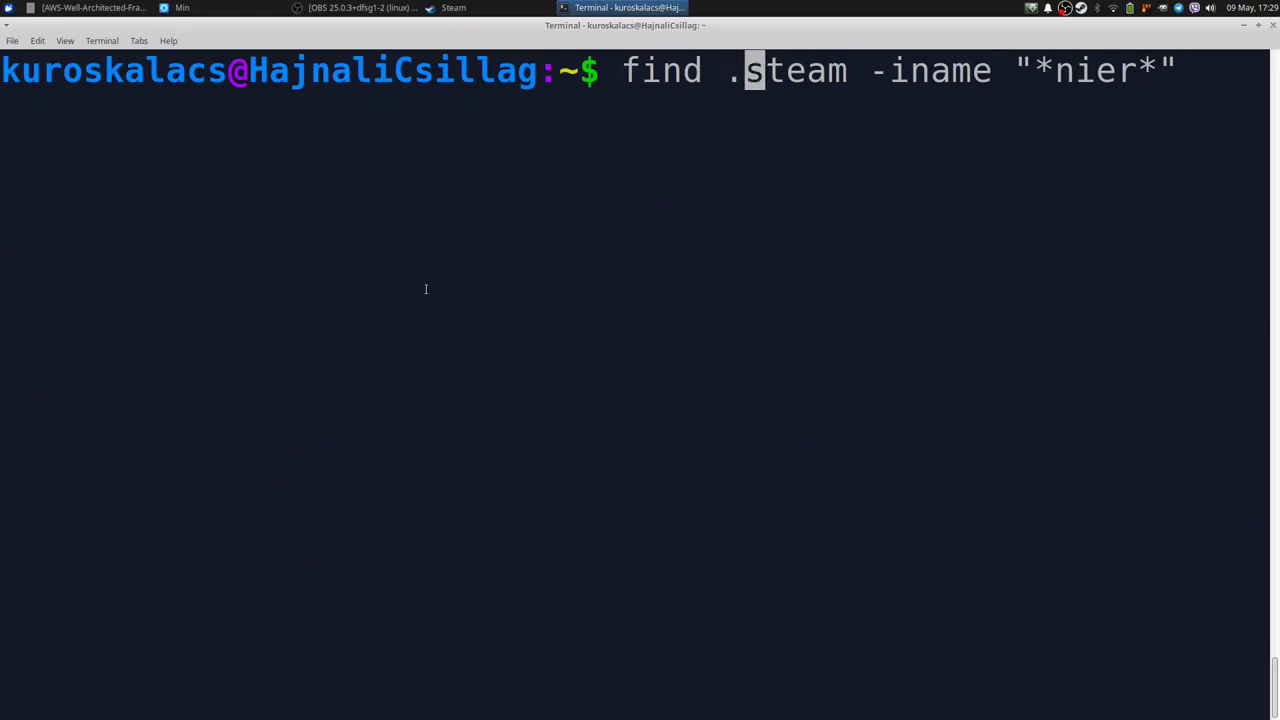
pyautogui.scroll(5, 423, 286)
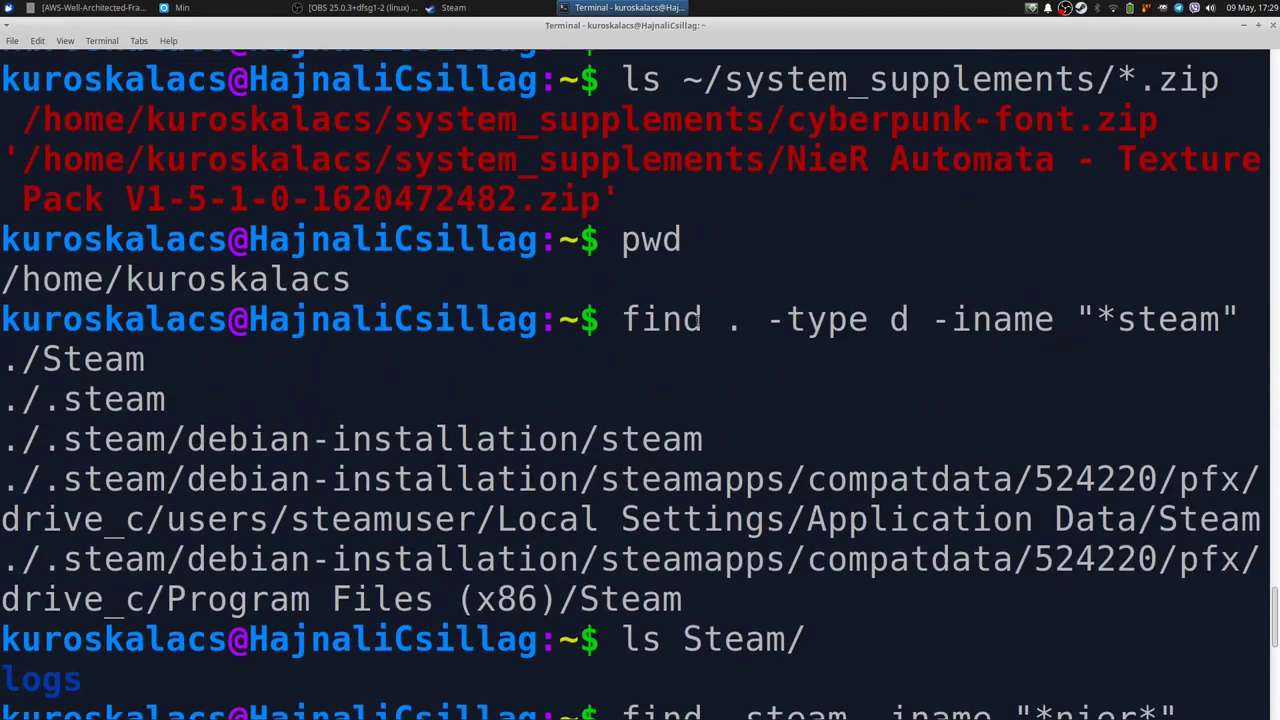
pyautogui.moveTo(642, 318); pyautogui.dragTo(872, 318)
pyautogui.click(703, 238)
pyautogui.moveTo(620, 318); pyautogui.dragTo(703, 438)
pyautogui.click(730, 320)
pyautogui.scroll(-3, 680, 335)
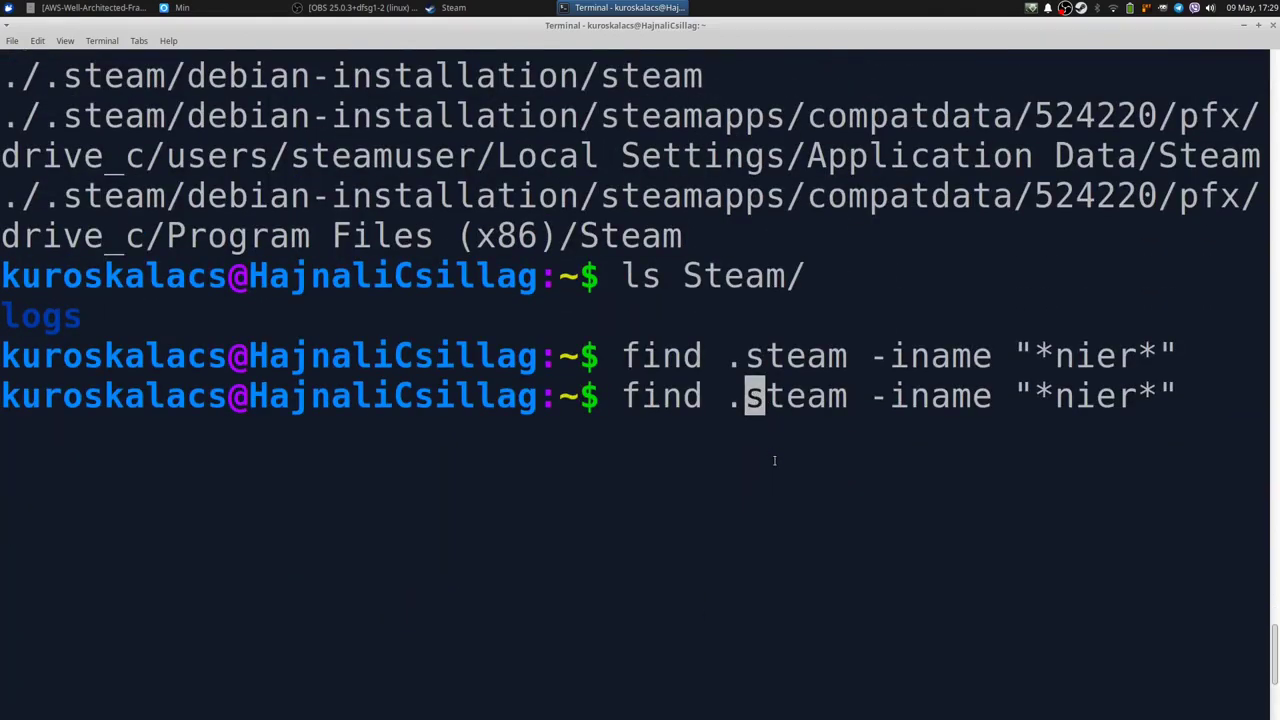
pyautogui.hotkey('ctrl', 'l')
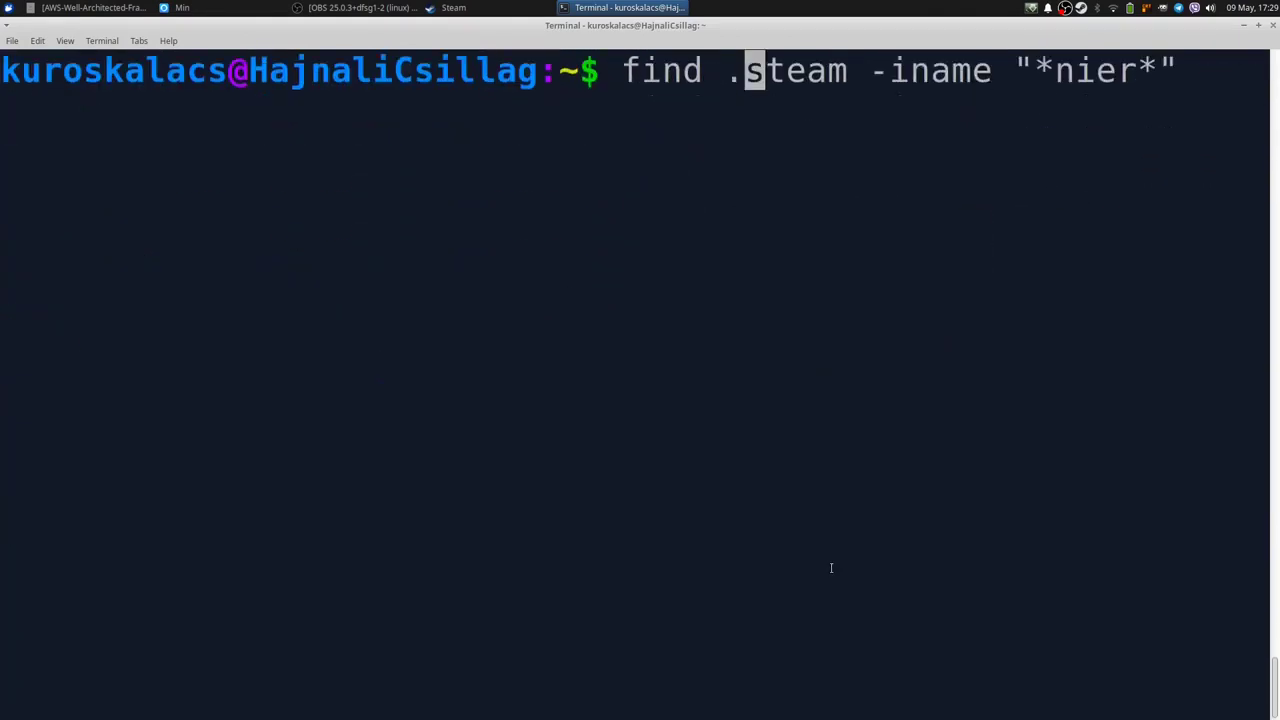
# Examine the leading dot and spelling of .steam against the Steam/ folder in the earlier ls command
pyautogui.press('Right')
pyautogui.press('Right')
pyautogui.press('Right')
pyautogui.press('Left')
pyautogui.press('Left')
pyautogui.press('Left')
pyautogui.press('Left')
pyautogui.press('Left')
pyautogui.press('Right')
pyautogui.press('Right')
pyautogui.press('Right')
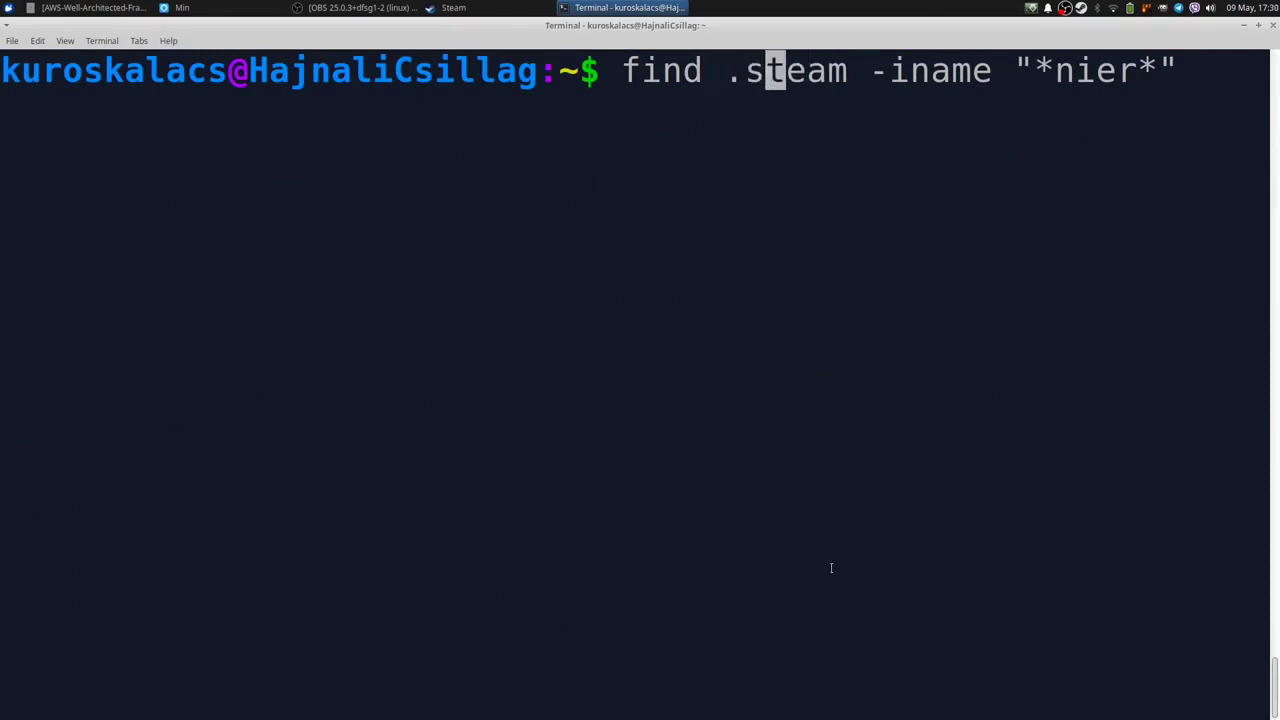
pyautogui.scroll(3, 830, 567)
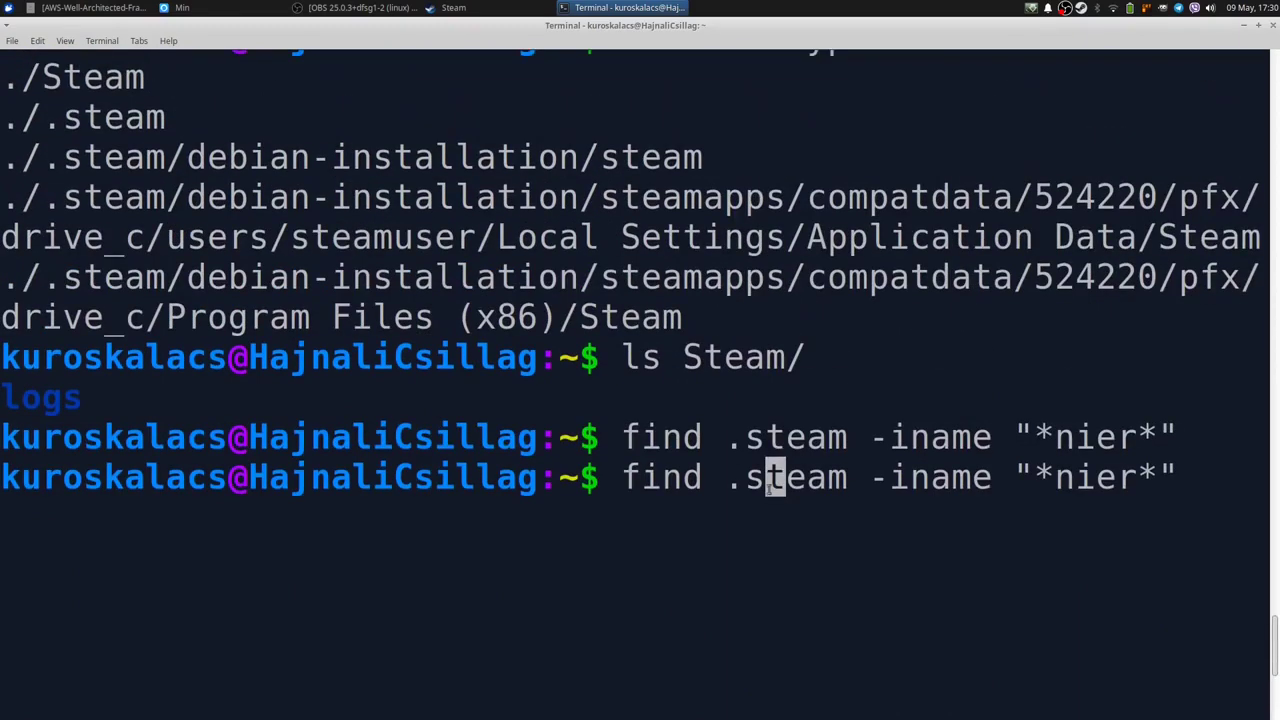
pyautogui.moveTo(684, 358)
pyautogui.mouseDown()
pyautogui.moveTo(768, 360)
pyautogui.moveTo(686, 358)
pyautogui.mouseUp()
pyautogui.moveTo(732, 478); pyautogui.dragTo(782, 480)
pyautogui.scroll(-4, 820, 478)
pyautogui.click(885, 193)
pyautogui.scroll(-1, 885, 193)
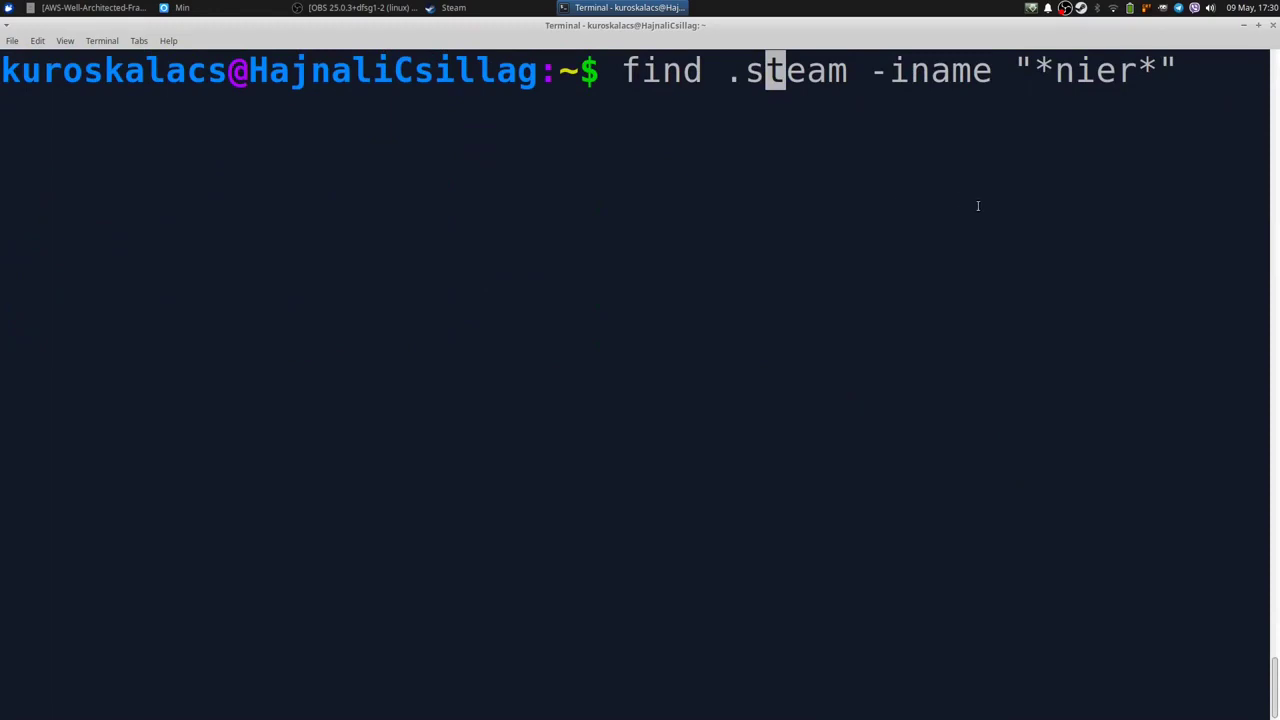
# Review the .steam search path and the -iname option in the prepared find command
pyautogui.hotkey('ctrl', 'Right')
pyautogui.press('Home')
pyautogui.hotkey('ctrl', 'Right')
pyautogui.hotkey('ctrl', 'Right')
pyautogui.press('Left')
pyautogui.press('Left')
pyautogui.press('Left')
pyautogui.press('Left')
pyautogui.press('Right')
pyautogui.press('Right')
pyautogui.press('Right')
pyautogui.press('Right')
pyautogui.press('Right')
pyautogui.press('Right')
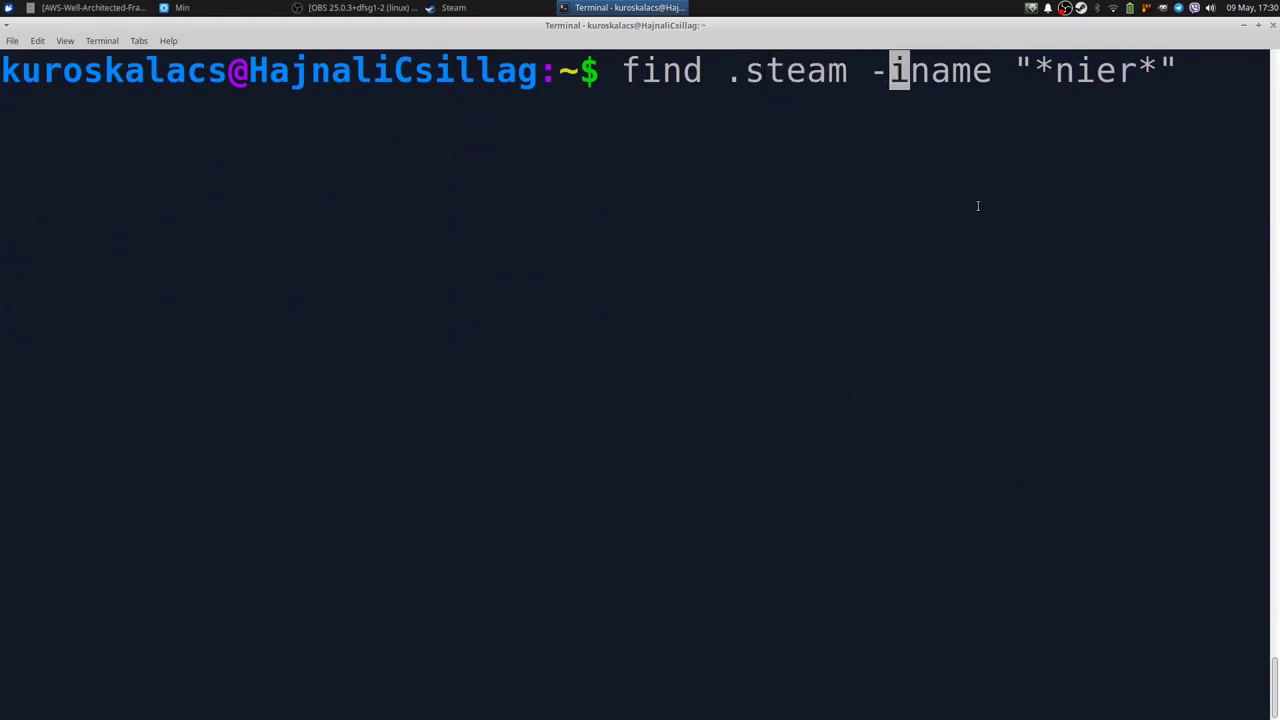
pyautogui.press('Left')
pyautogui.press('Right')
pyautogui.press('Right')
pyautogui.press('Left')
pyautogui.press('Right')
pyautogui.press('Right')
pyautogui.press('Left')
# Examine the "*nier*" pattern and the wildcards on both sides of the word
pyautogui.press('Right')
pyautogui.press('Right')
pyautogui.press('Right')
pyautogui.press('Right')
pyautogui.press('Right')
pyautogui.press('Right')
pyautogui.press('Right')
pyautogui.press('Right')
pyautogui.press('Right')
pyautogui.press('Right')
pyautogui.press('Right')
pyautogui.press('Right')
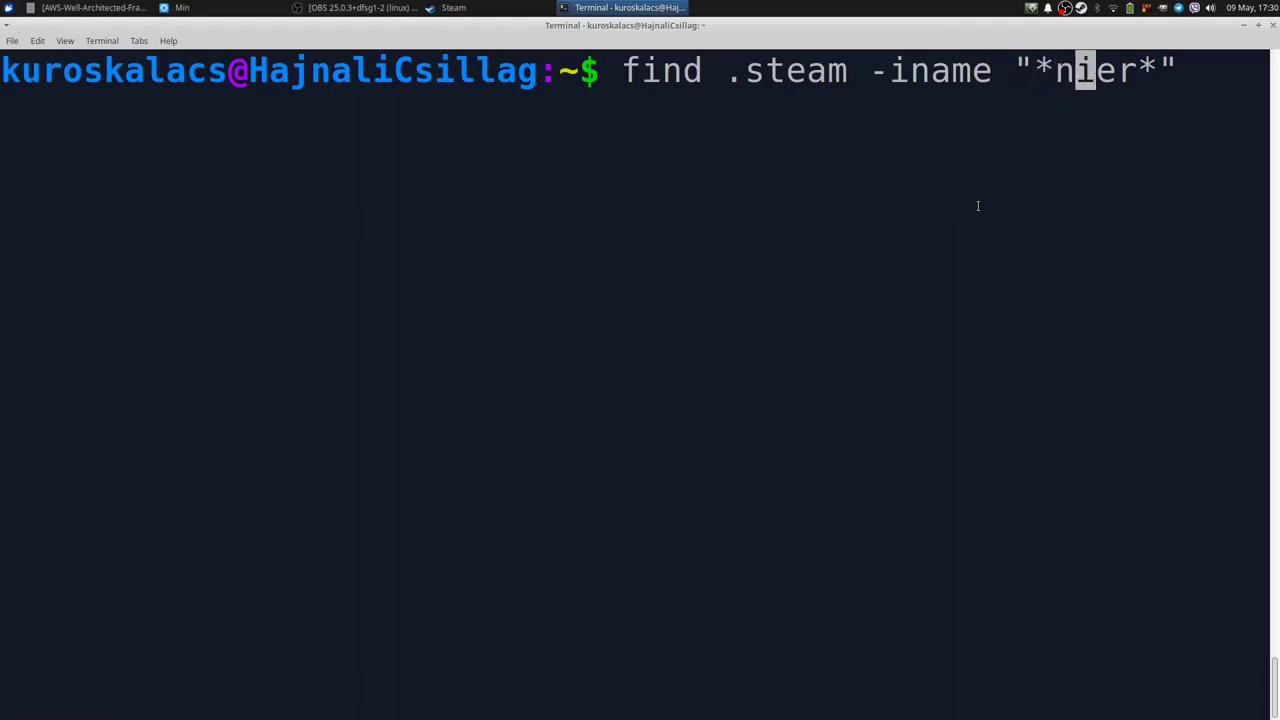
pyautogui.press('Left')
pyautogui.press('Left')
pyautogui.press('Left')
pyautogui.press('Left')
pyautogui.press('Left')
pyautogui.press('Left')
pyautogui.press('Left')
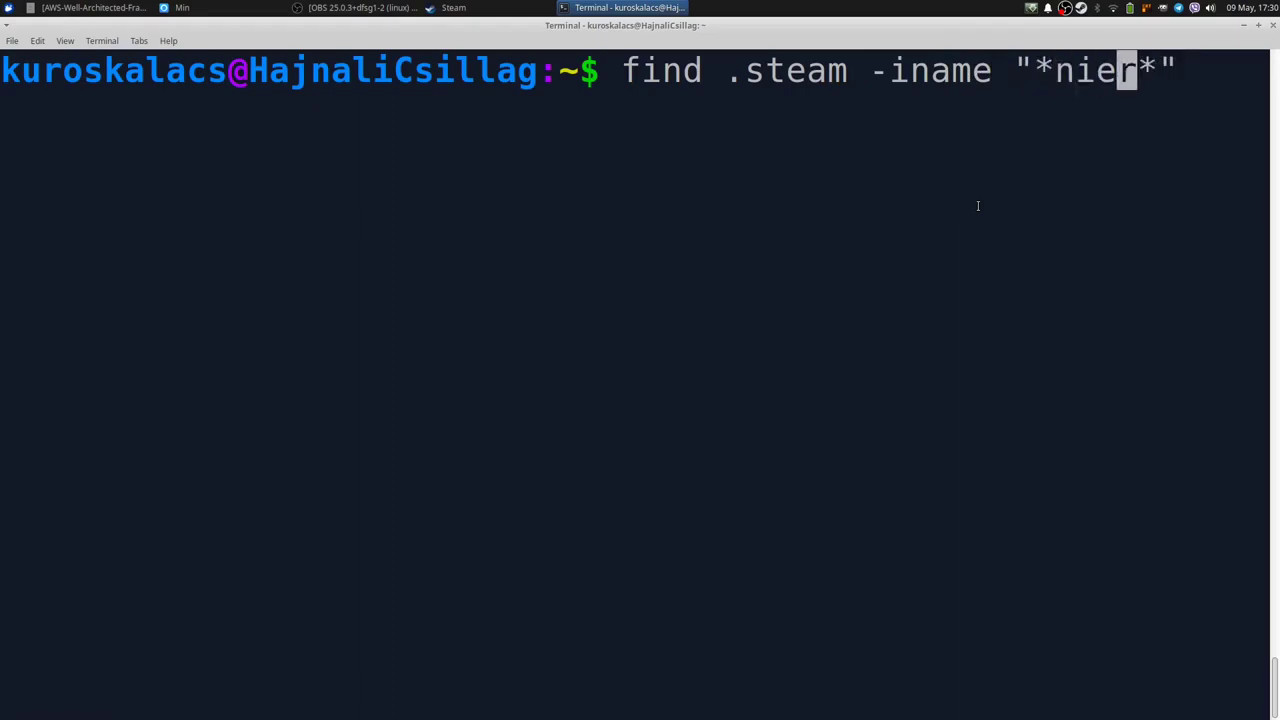
pyautogui.press('Right')
pyautogui.press('Right')
pyautogui.press('Right')
pyautogui.press('Right')
pyautogui.press('Right')
pyautogui.press('Right')
pyautogui.press('Left')
pyautogui.press('Left')
pyautogui.press('Left')
pyautogui.press('Left')
pyautogui.press('Right')
pyautogui.press('Right')
pyautogui.press('Right')
pyautogui.press('Right')
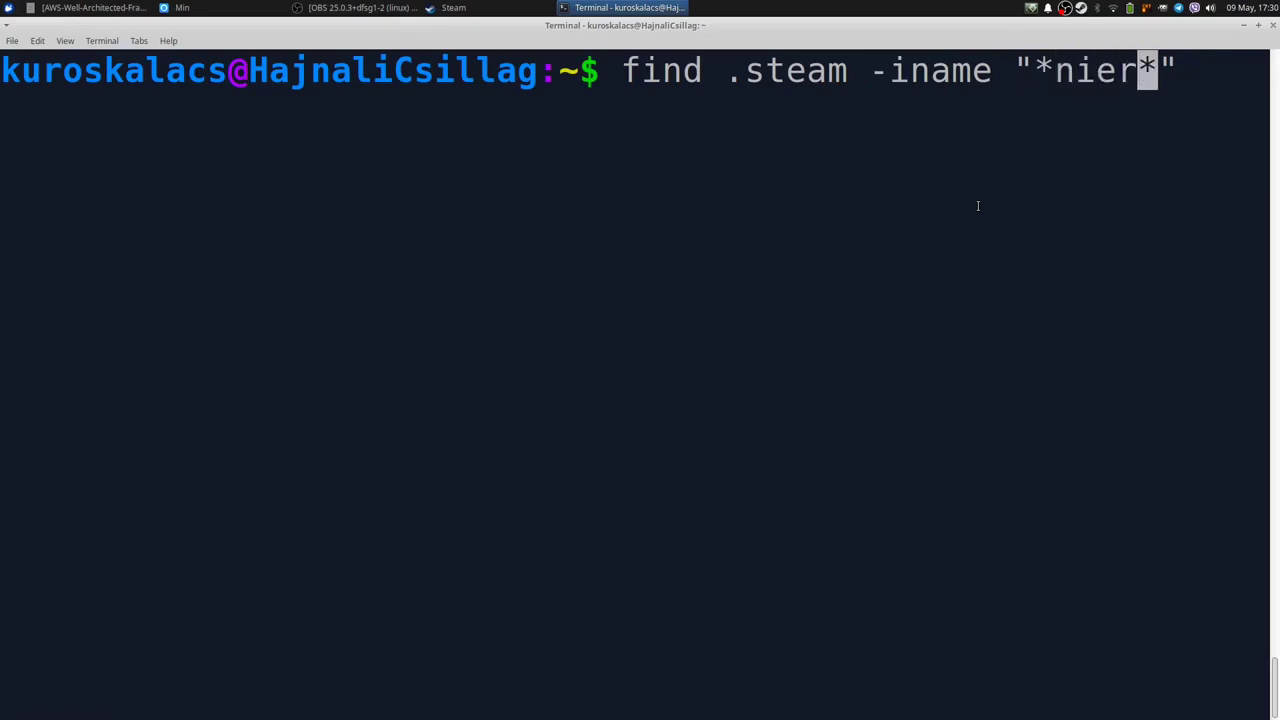
# Run find .steam -iname "*nier*" to search the Steam directory for NieR files and folders
pyautogui.press('Right')
pyautogui.press('Left')
pyautogui.press('Left')
pyautogui.press('Left')
pyautogui.press('Right')
pyautogui.press('Right')
pyautogui.press('Right')
pyautogui.press('Right')
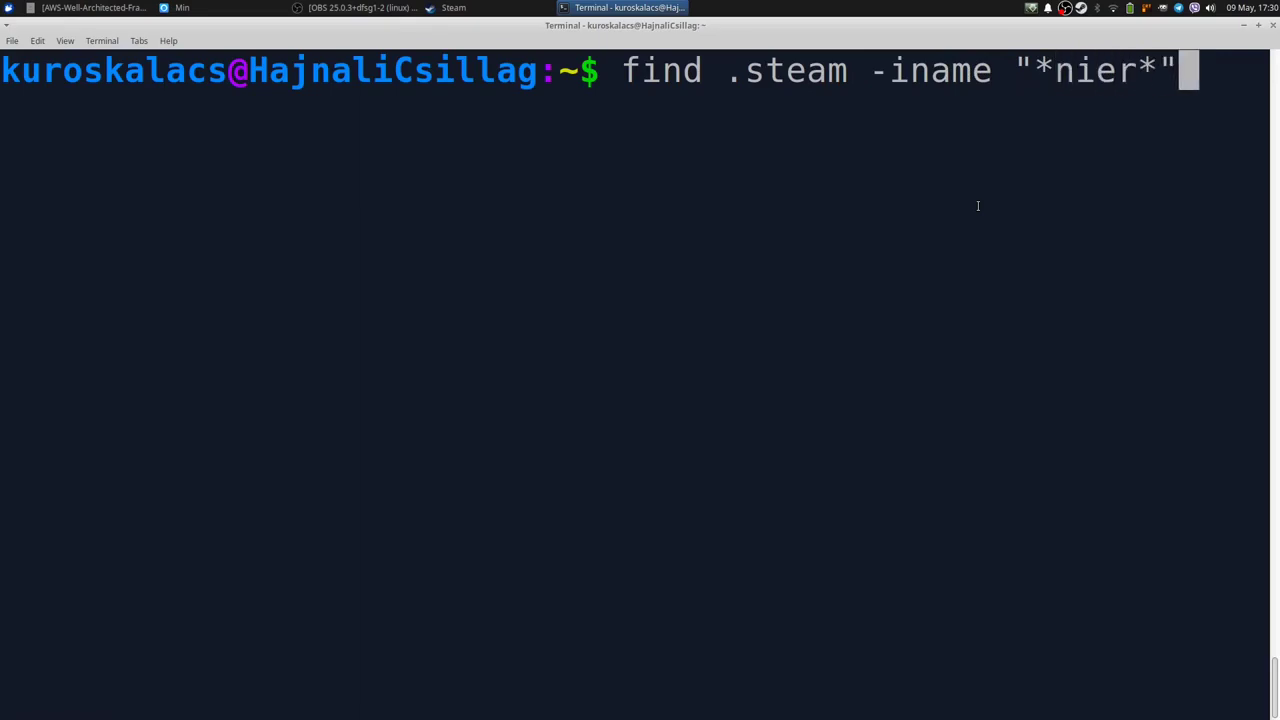
pyautogui.press('Return')
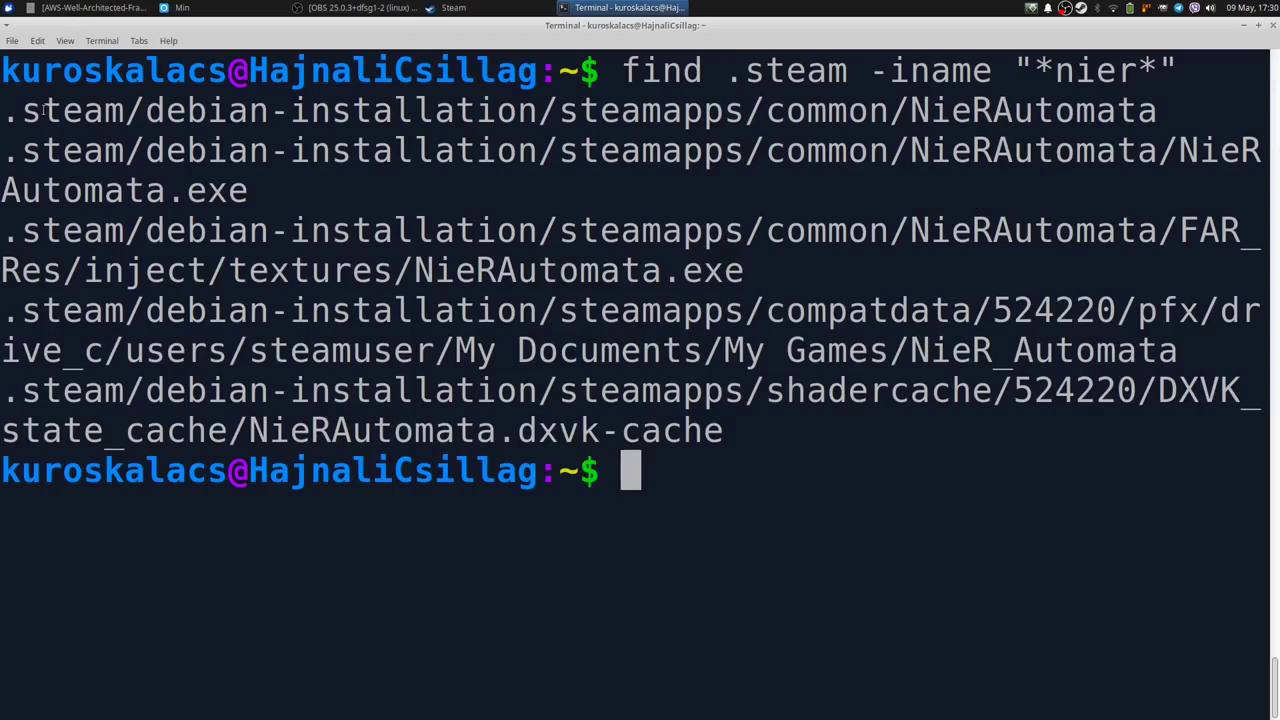
# Examine the NieRAutomata folder path under steamapps/common in the find results against the search pattern
pyautogui.moveTo(912, 113)
pyautogui.mouseDown()
pyautogui.moveTo(1120, 113)
pyautogui.moveTo(912, 113)
pyautogui.mouseUp()
pyautogui.moveTo(862, 70); pyautogui.dragTo(977, 145)
pyautogui.click(984, 142)
pyautogui.moveTo(1017, 70); pyautogui.dragTo(1014, 150)
pyautogui.click(1000, 62)
pyautogui.moveTo(1179, 150)
pyautogui.mouseDown()
pyautogui.moveTo(1205, 313)
pyautogui.moveTo(1197, 150)
pyautogui.mouseUp()
pyautogui.click(1186, 151)
# Compare the NieRAutomata.exe entries in the find results with the game folder's own path
pyautogui.moveTo(145, 150); pyautogui.dragTo(248, 270)
pyautogui.click(187, 190)
pyautogui.moveTo(166, 110); pyautogui.dragTo(165, 230)
pyautogui.click(170, 188)
pyautogui.click(181, 193)
pyautogui.moveTo(930, 150); pyautogui.dragTo(1126, 116)
pyautogui.click(1043, 200)
pyautogui.click(1126, 116)
# Change the working directory to .steam/debian-installation/steamapps/common/
pyautogui.write('cd')
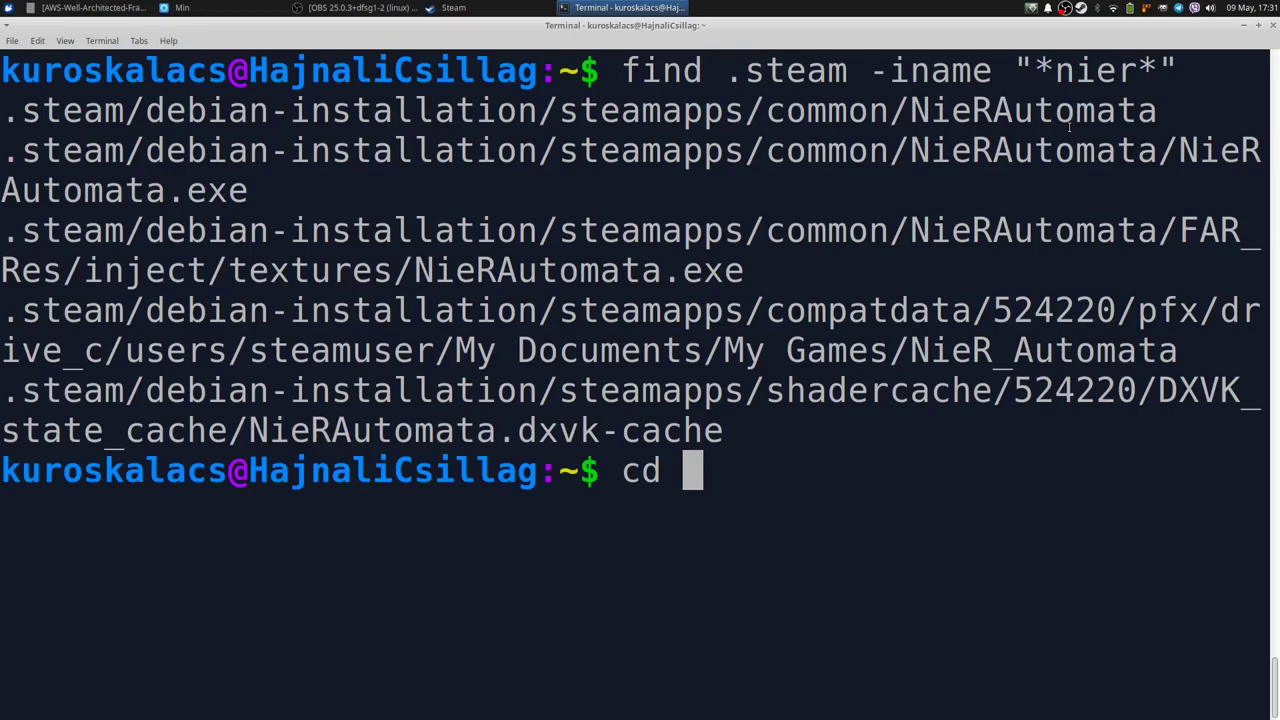
pyautogui.write('.st')
pyautogui.press('Tab')
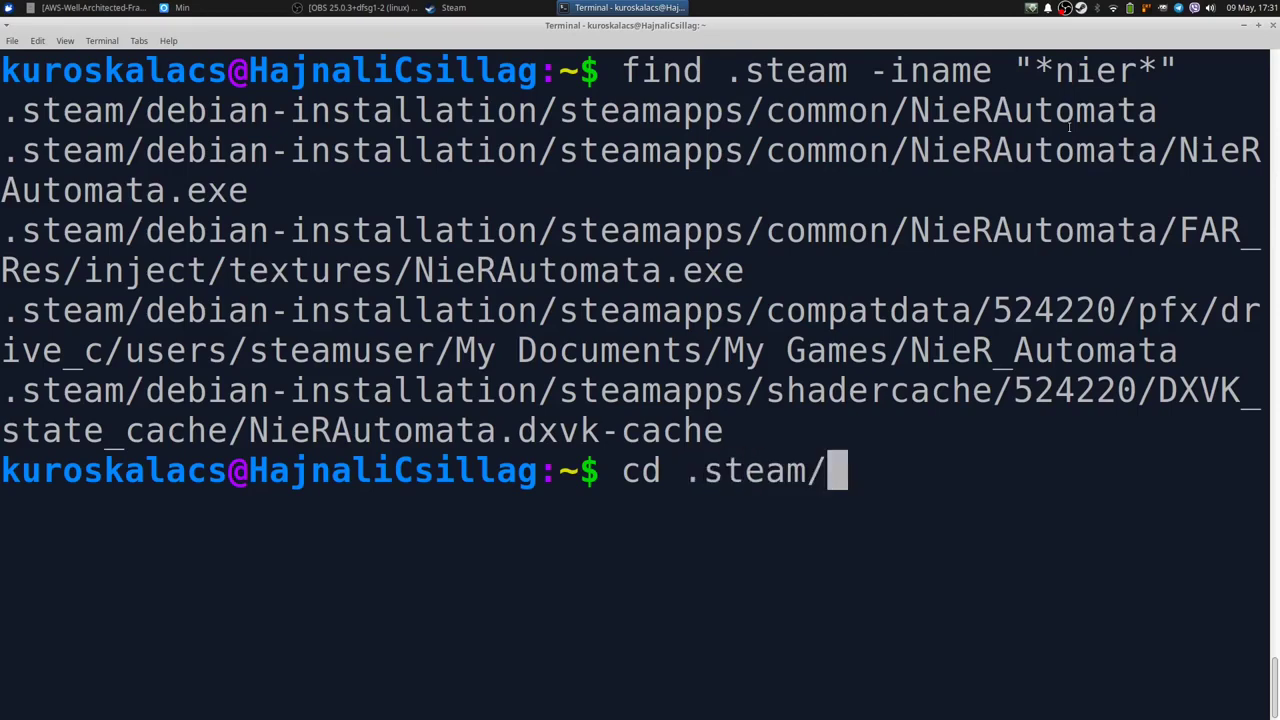
pyautogui.write('debi')
pyautogui.press('Tab')
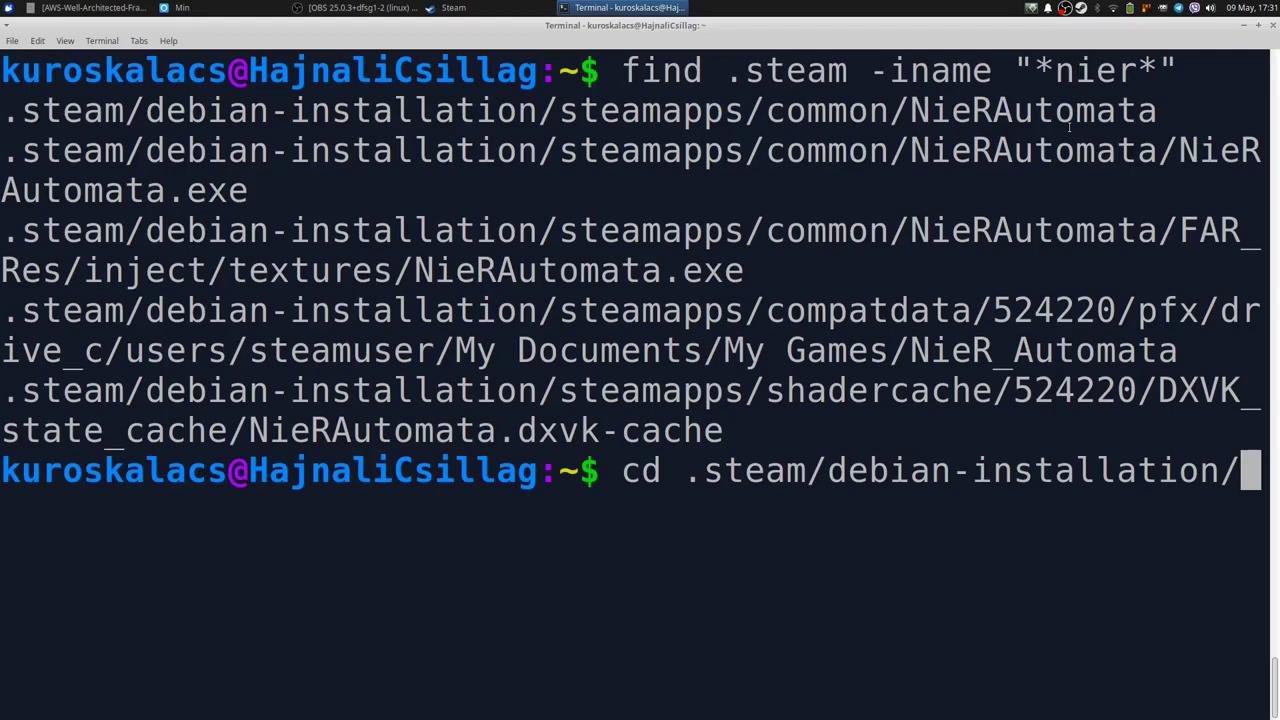
pyautogui.moveTo(270, 110); pyautogui.dragTo(583, 112)
pyautogui.click(583, 112)
pyautogui.write('steam')
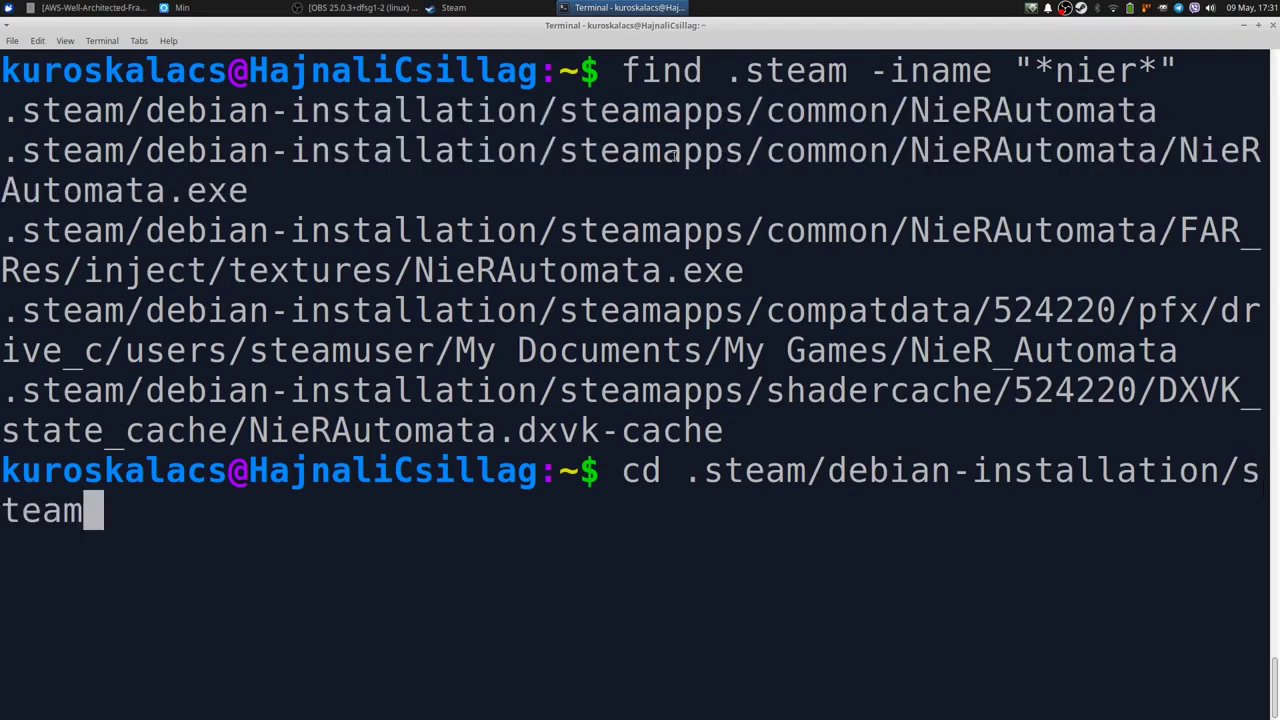
pyautogui.write('a')
pyautogui.press('Tab')
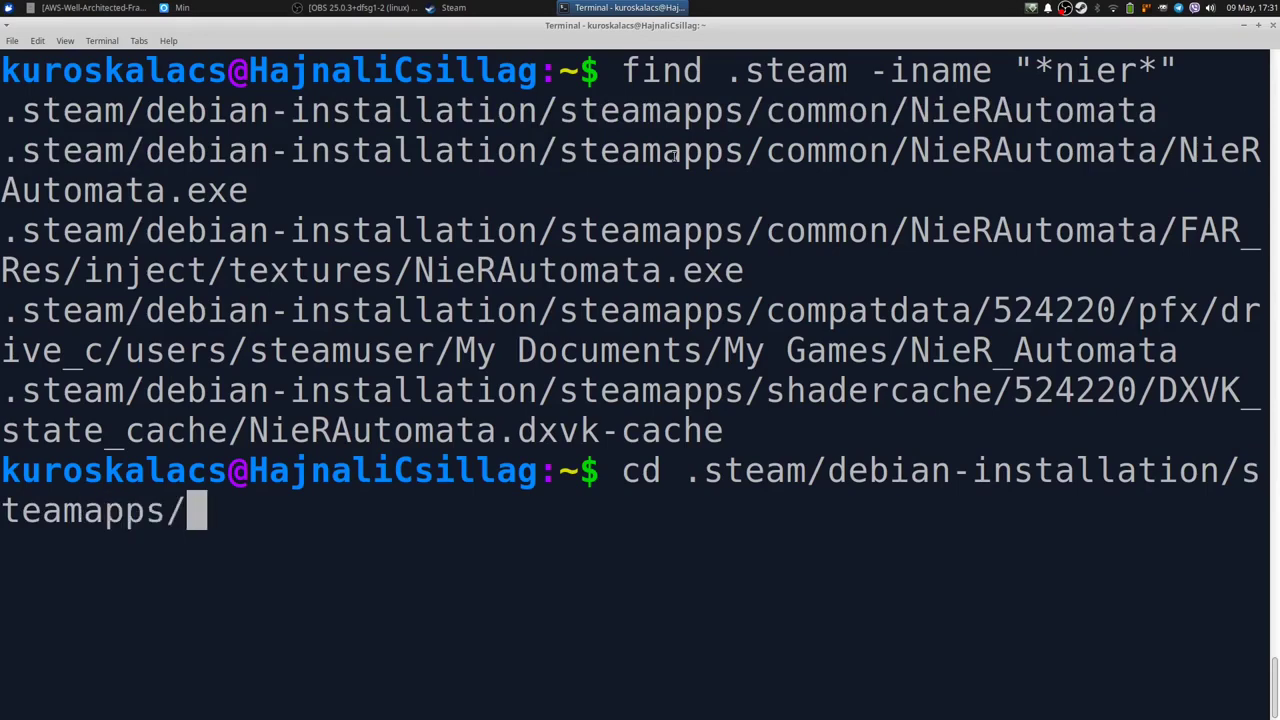
pyautogui.write('comm')
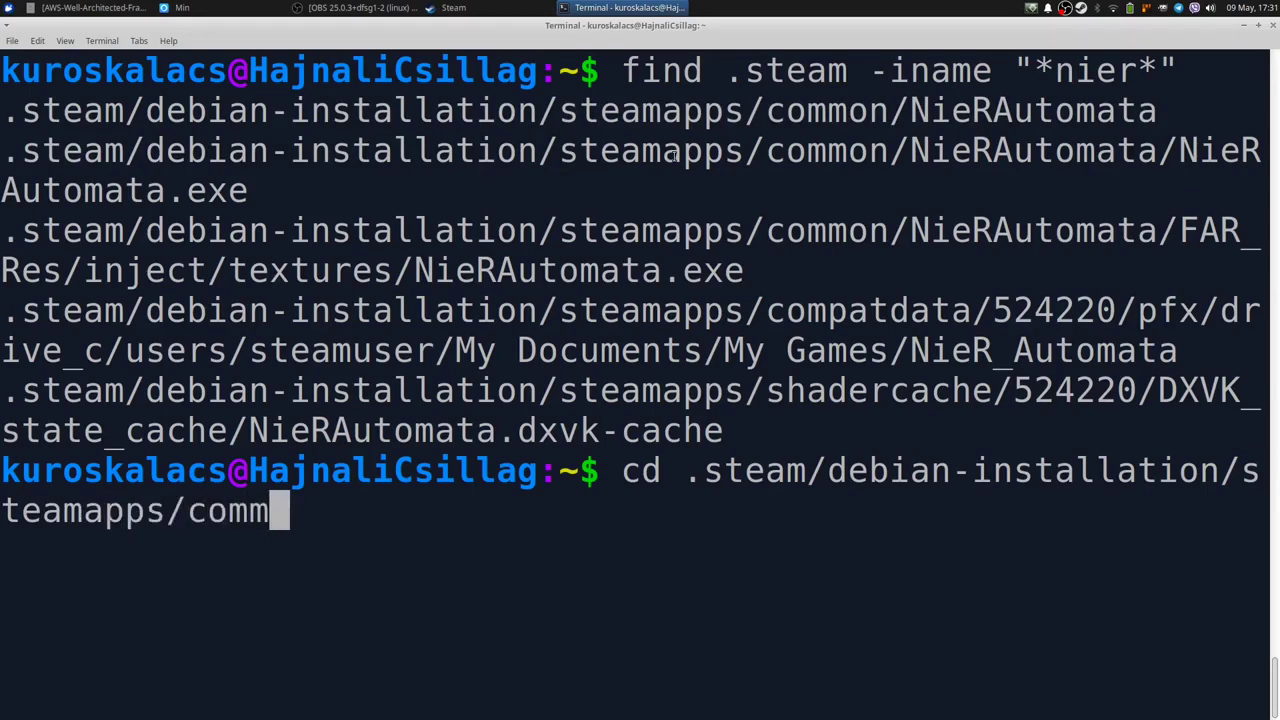
pyautogui.press('Tab')
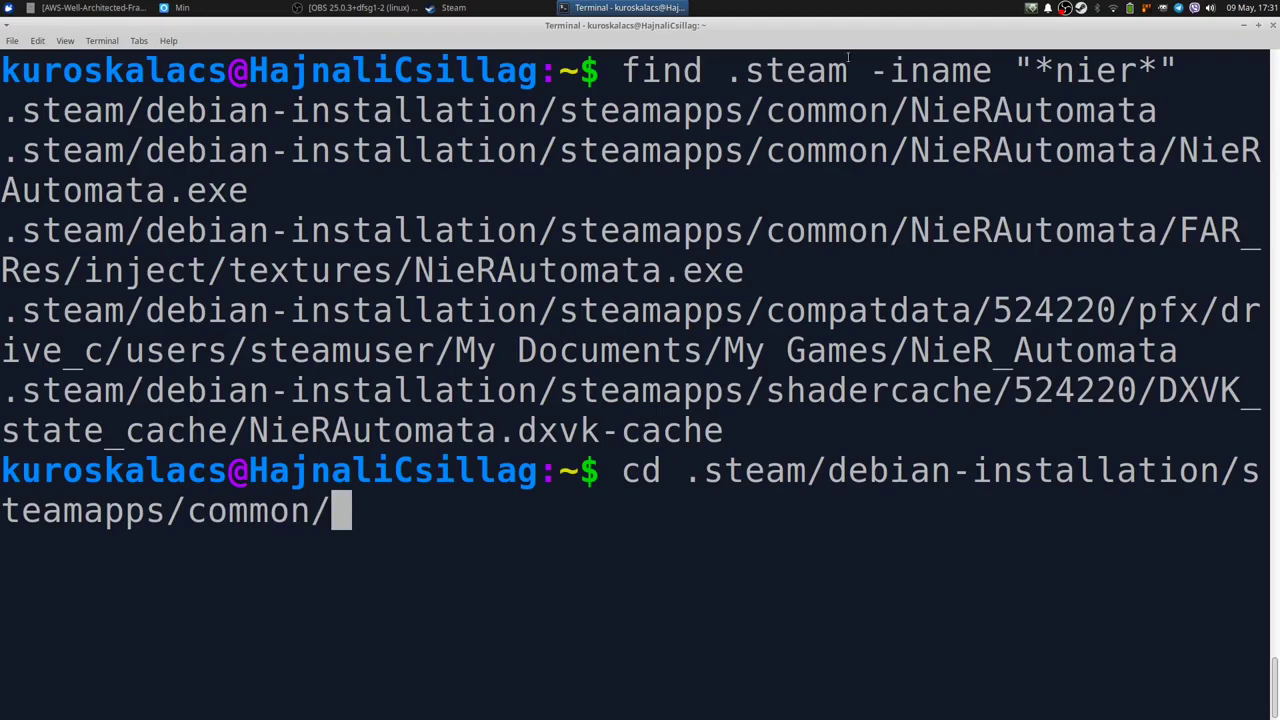
pyautogui.moveTo(912, 110); pyautogui.dragTo(968, 112)
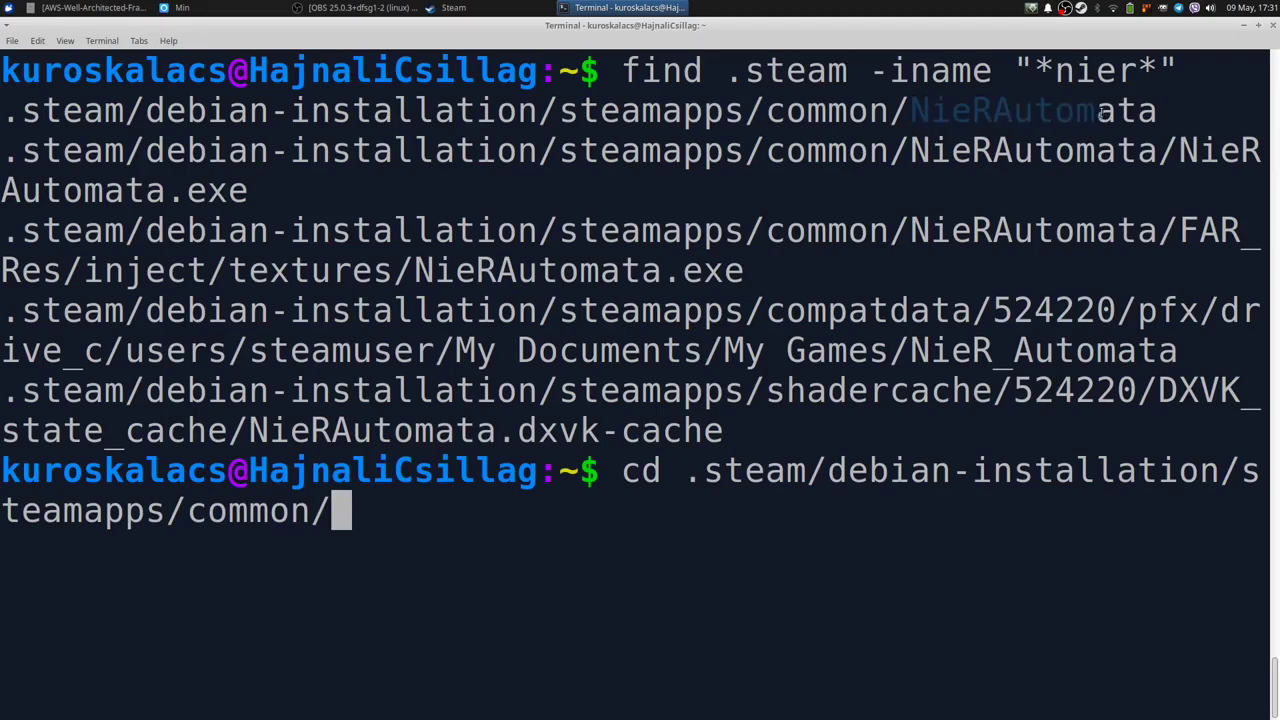
pyautogui.moveTo(1108, 113); pyautogui.dragTo(1012, 112)
pyautogui.click(1025, 112)
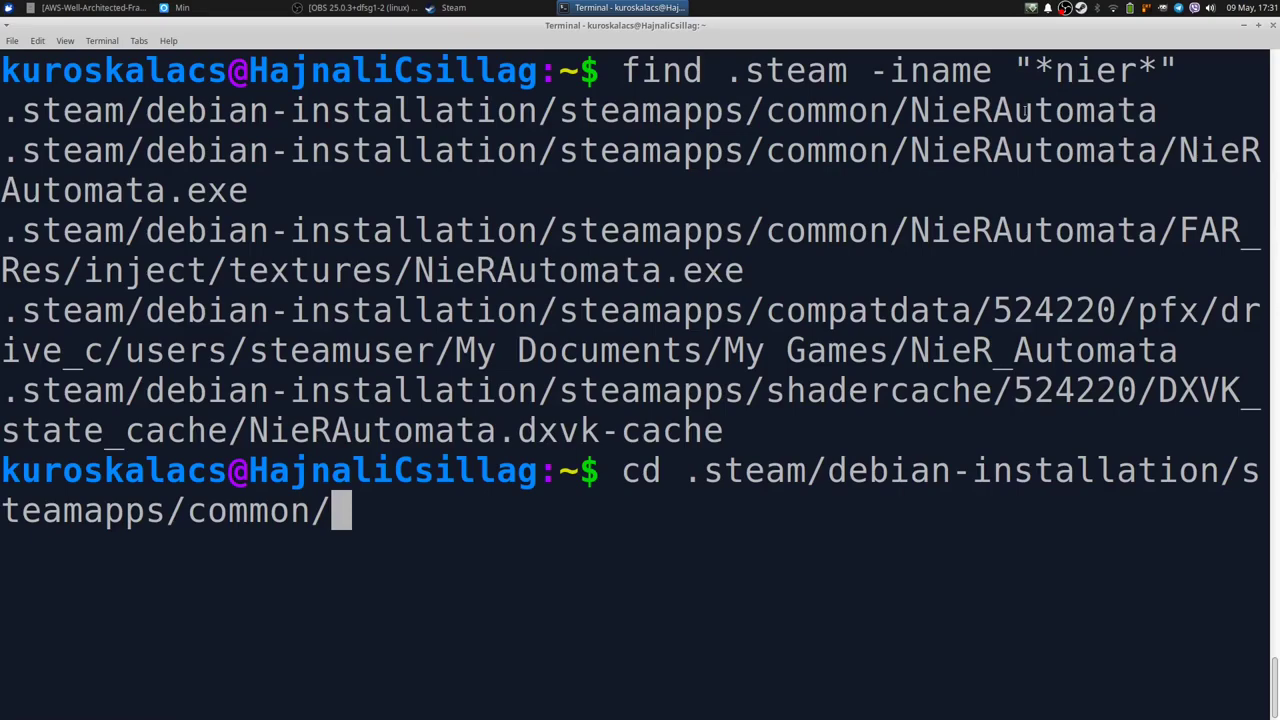
pyautogui.press('Return')
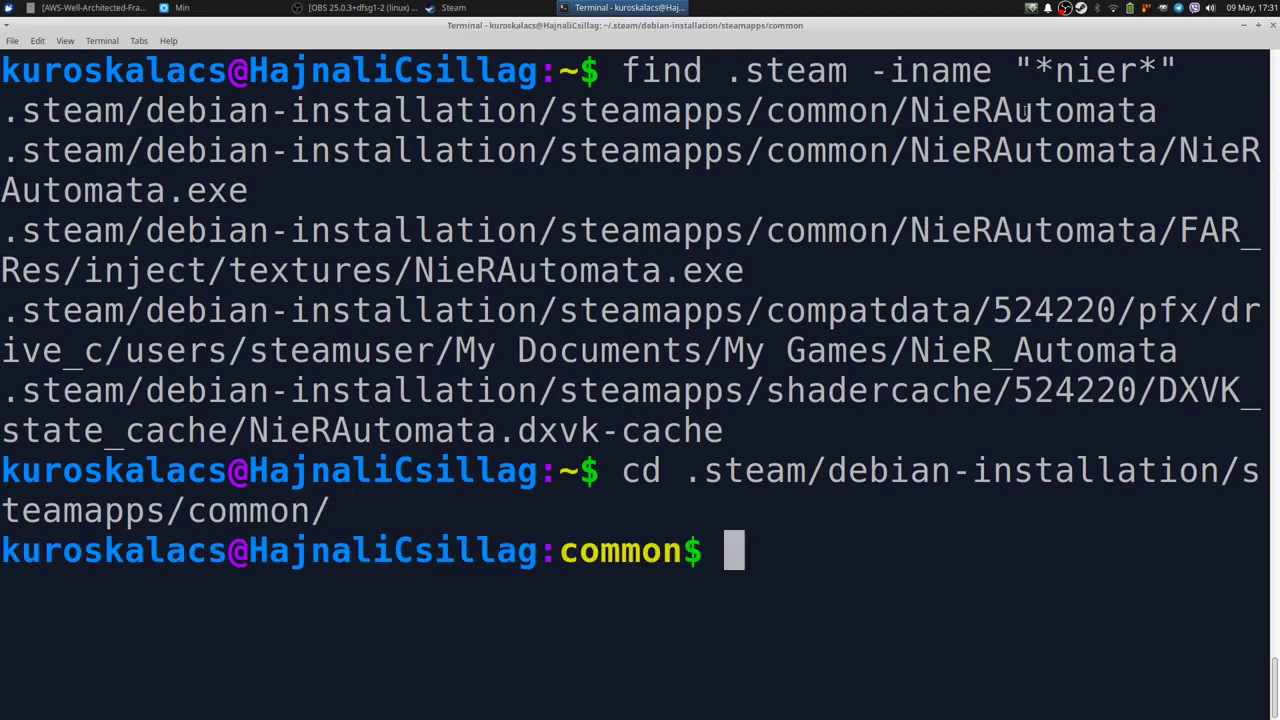
# List the contents of the common folder with ls on a cleared terminal screen
pyautogui.write('ls')
pyautogui.press('Return')
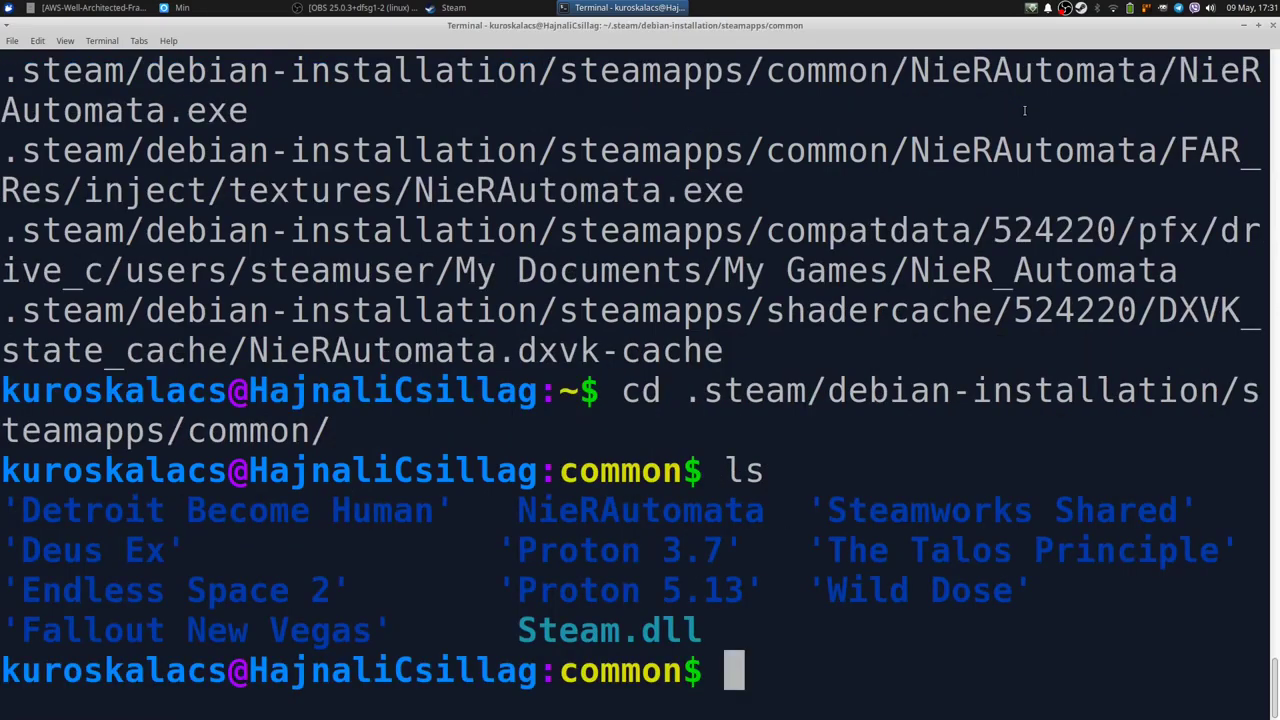
pyautogui.hotkey('ctrl', 'l')
pyautogui.write('ls')
pyautogui.press('Return')
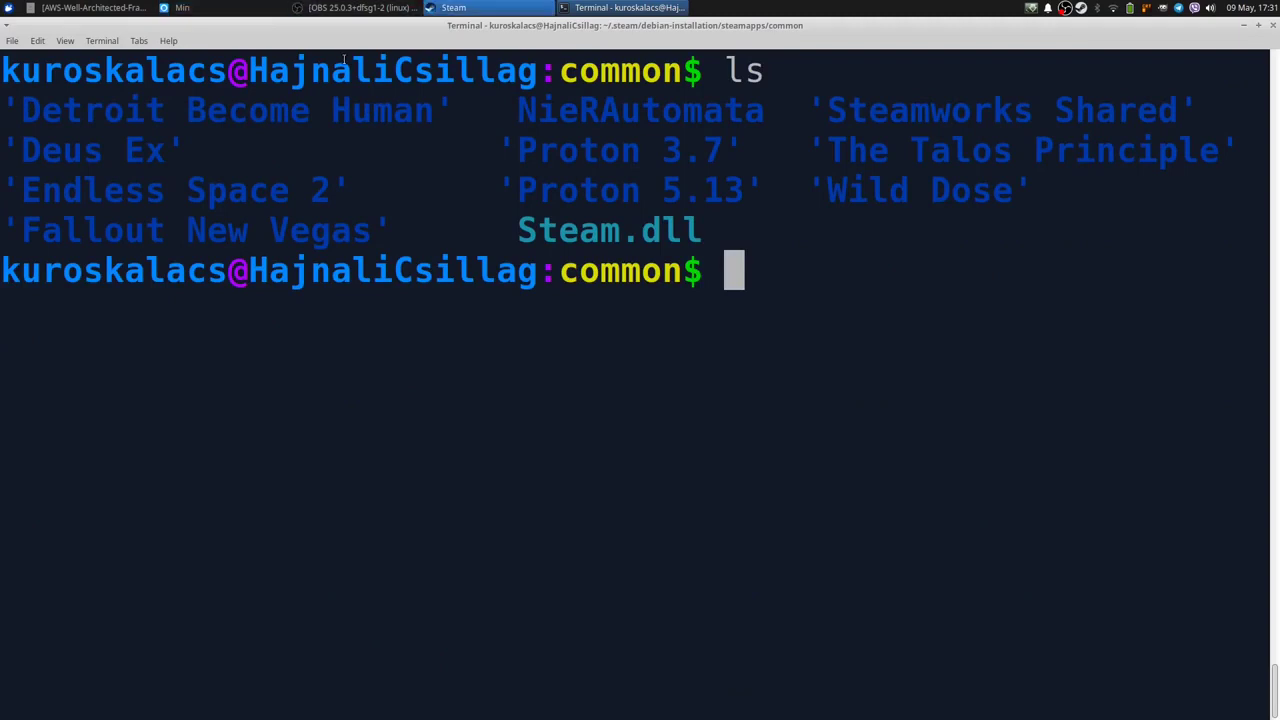
# Switch to Steam to compare its library, including Detroit: Become Human, with the listed game folders, and return to the terminal
pyautogui.click(450, 7)
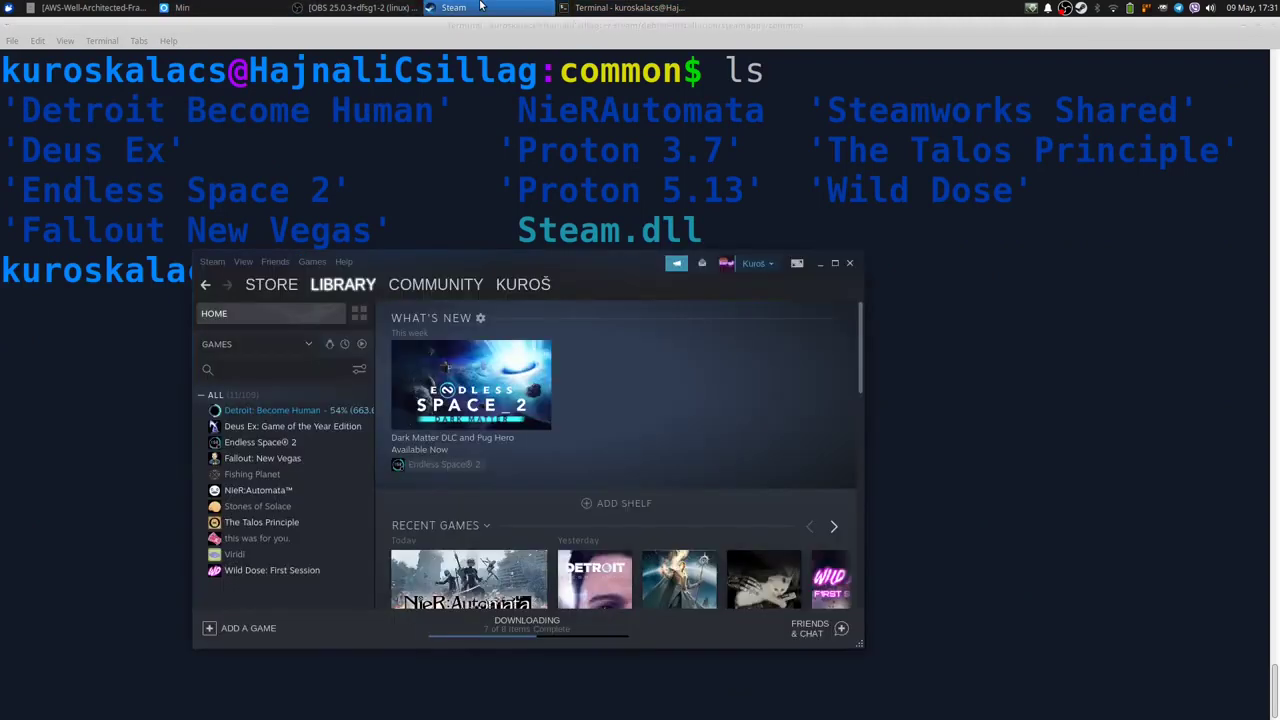
pyautogui.click(262, 411)
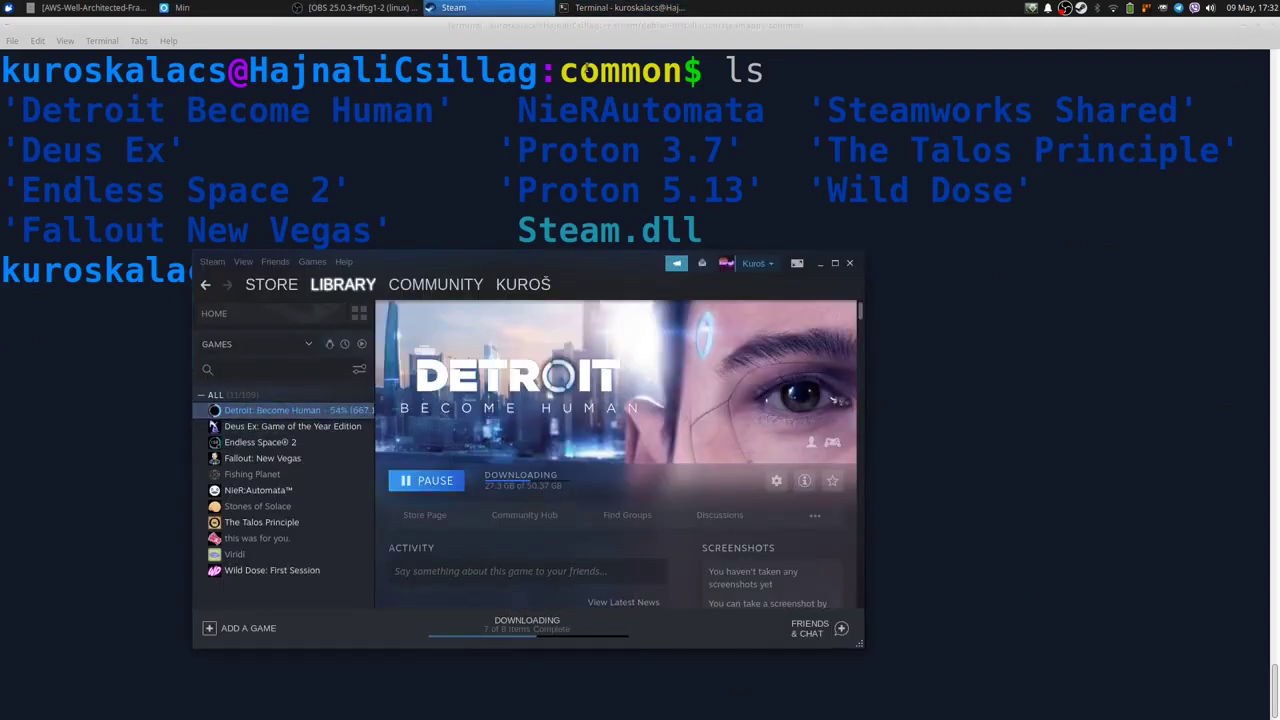
pyautogui.click(450, 7)
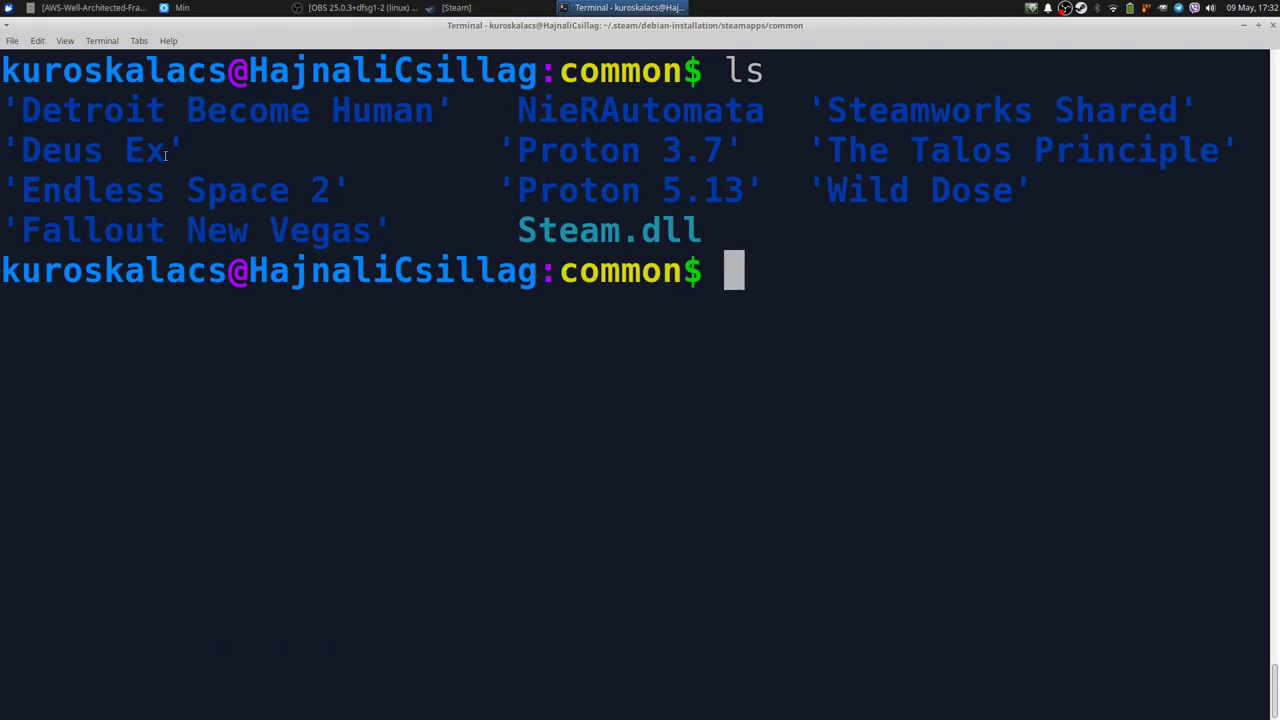
pyautogui.click(450, 7)
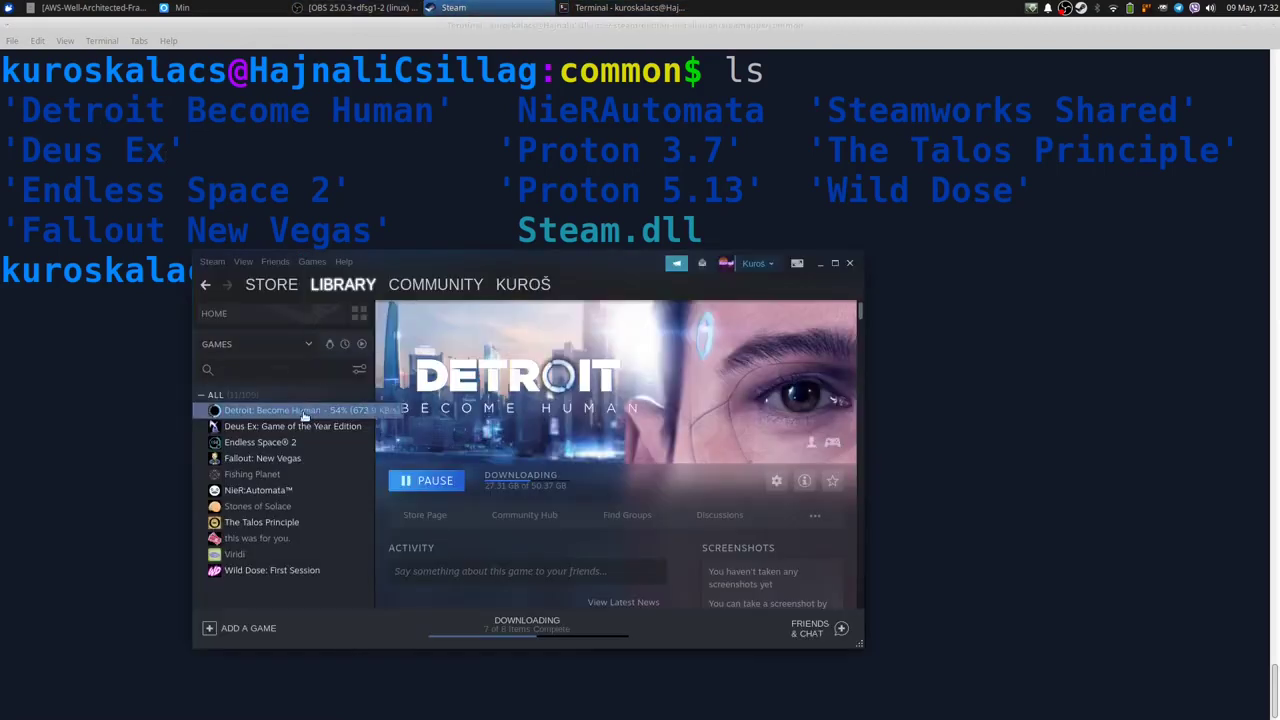
pyautogui.click(450, 7)
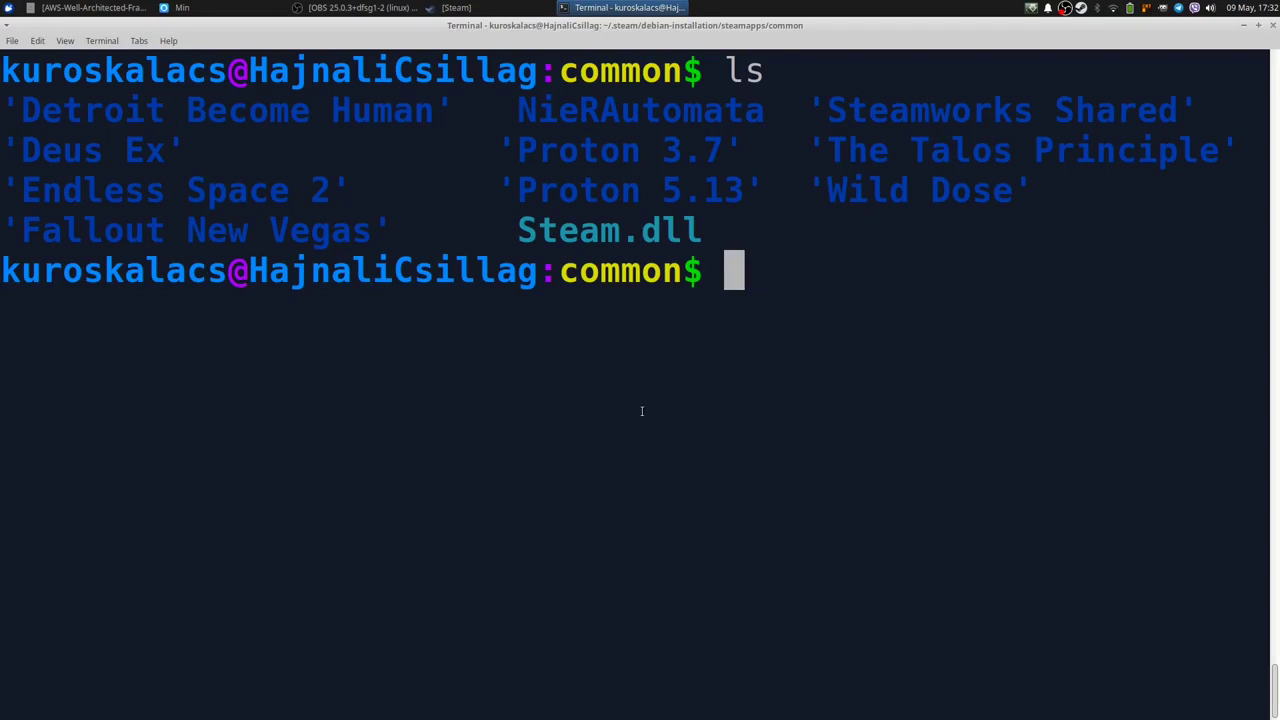
# Print the working directory's full path with pwd and examine its .steam part
pyautogui.write('pwd')
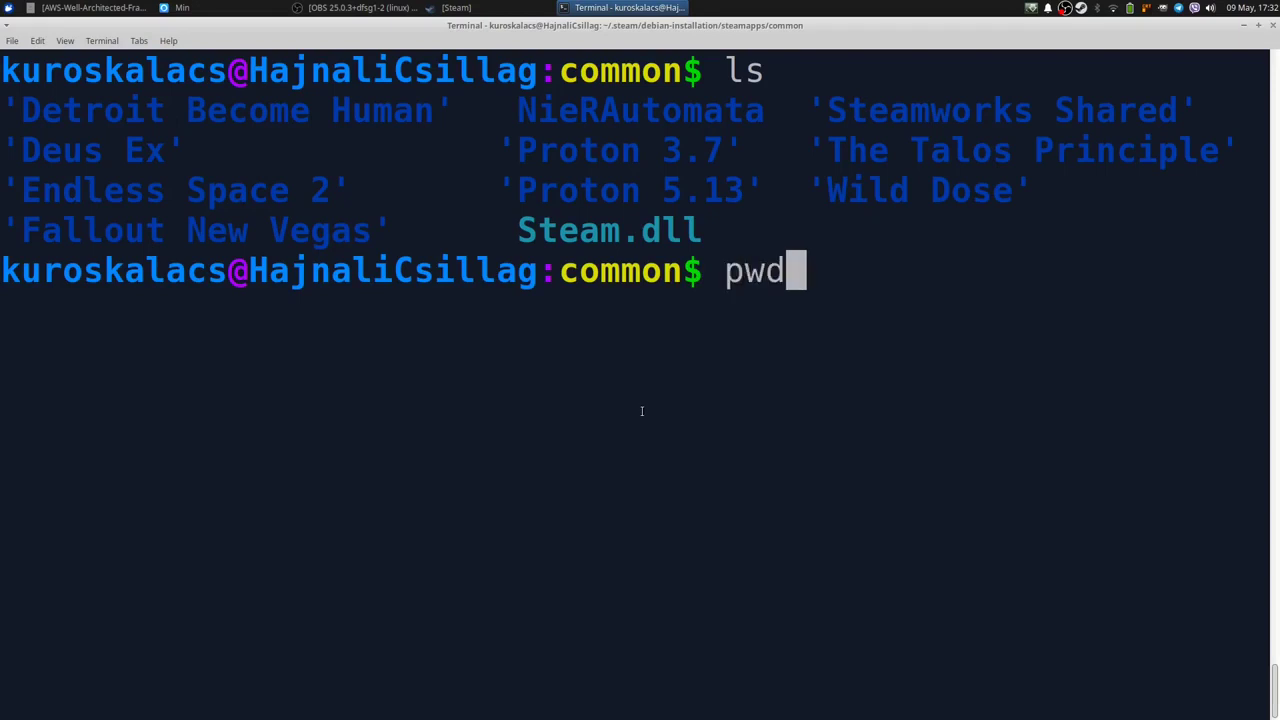
pyautogui.press('Return')
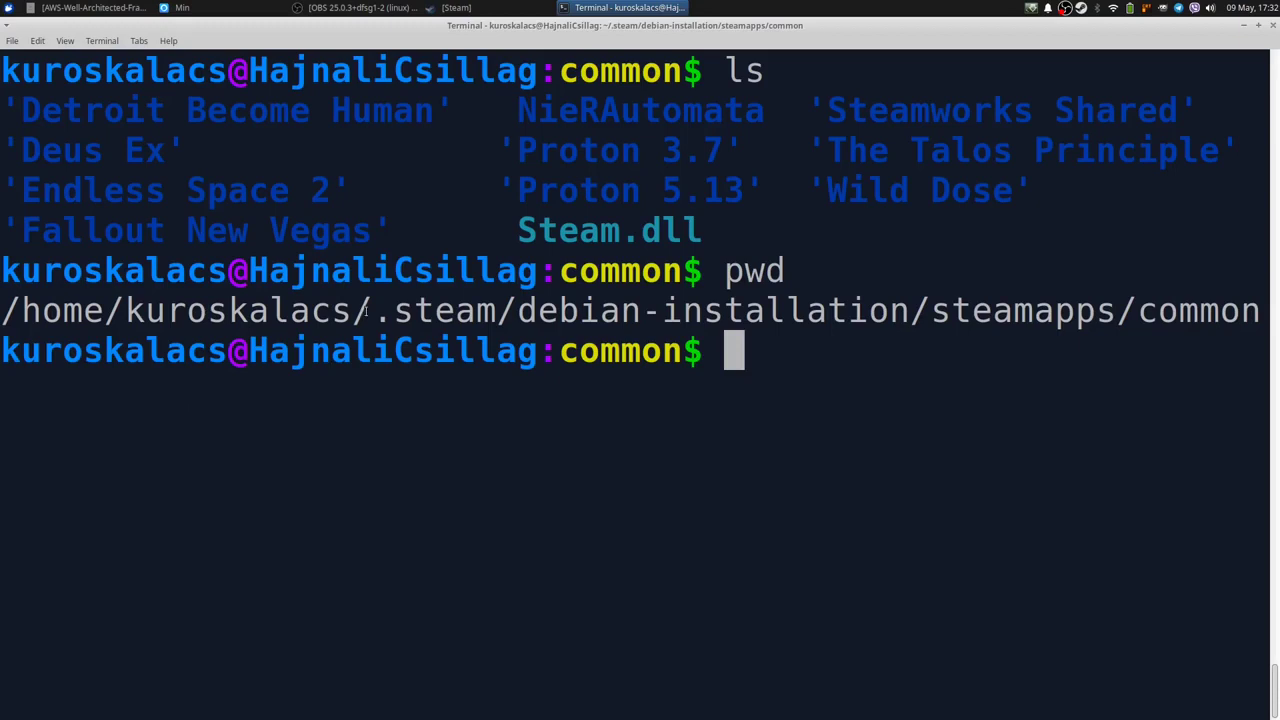
pyautogui.moveTo(366, 311)
pyautogui.mouseDown()
pyautogui.moveTo(456, 311)
pyautogui.moveTo(378, 305)
pyautogui.mouseUp()
# List the zip archives in the home folder's system_supplements directory with ls ~/system_supplements/*.zip
pyautogui.write('l')
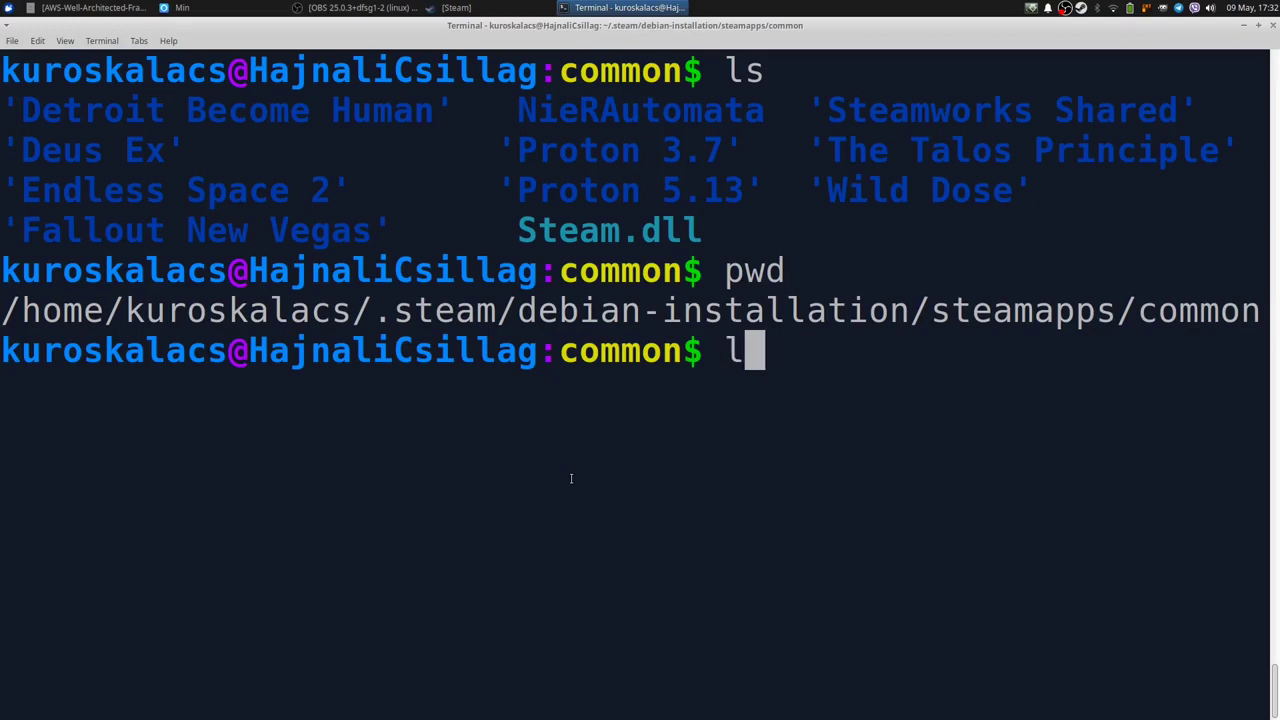
pyautogui.write('s ~/sy')
pyautogui.press('Tab')
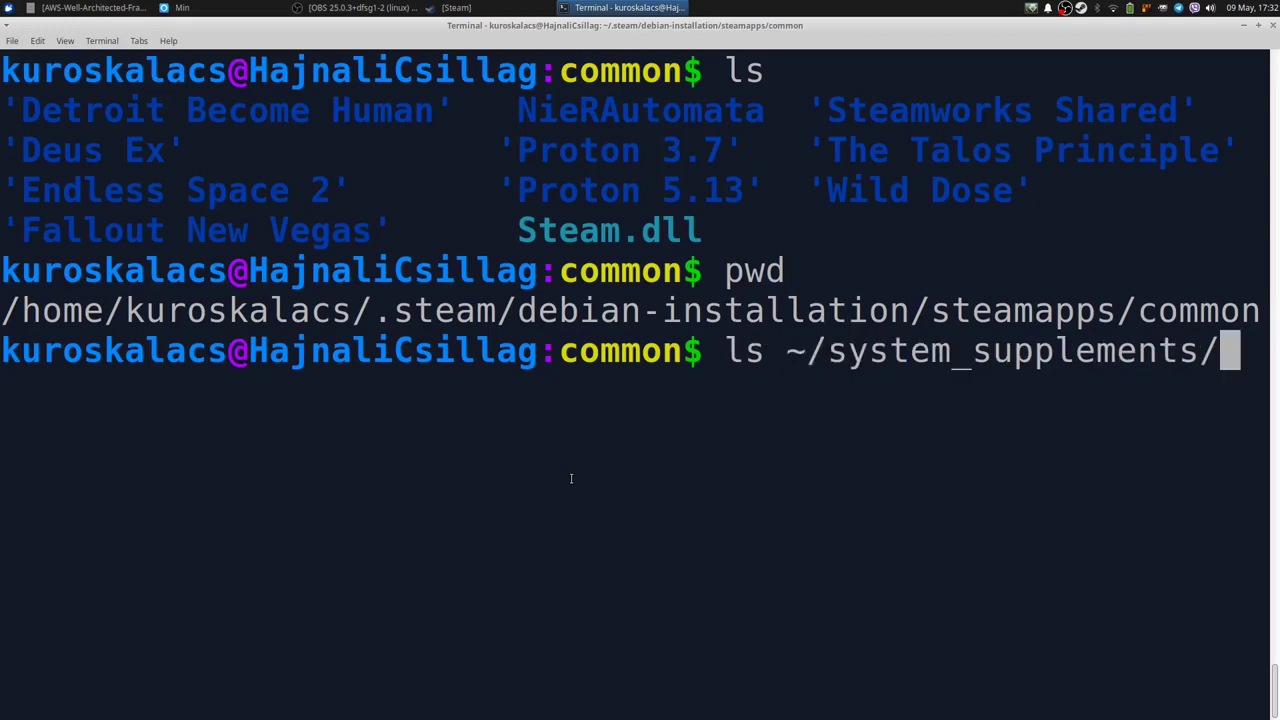
pyautogui.write('Ni')
pyautogui.press('BackSpace')
pyautogui.press('BackSpace')
pyautogui.write('*.zip')
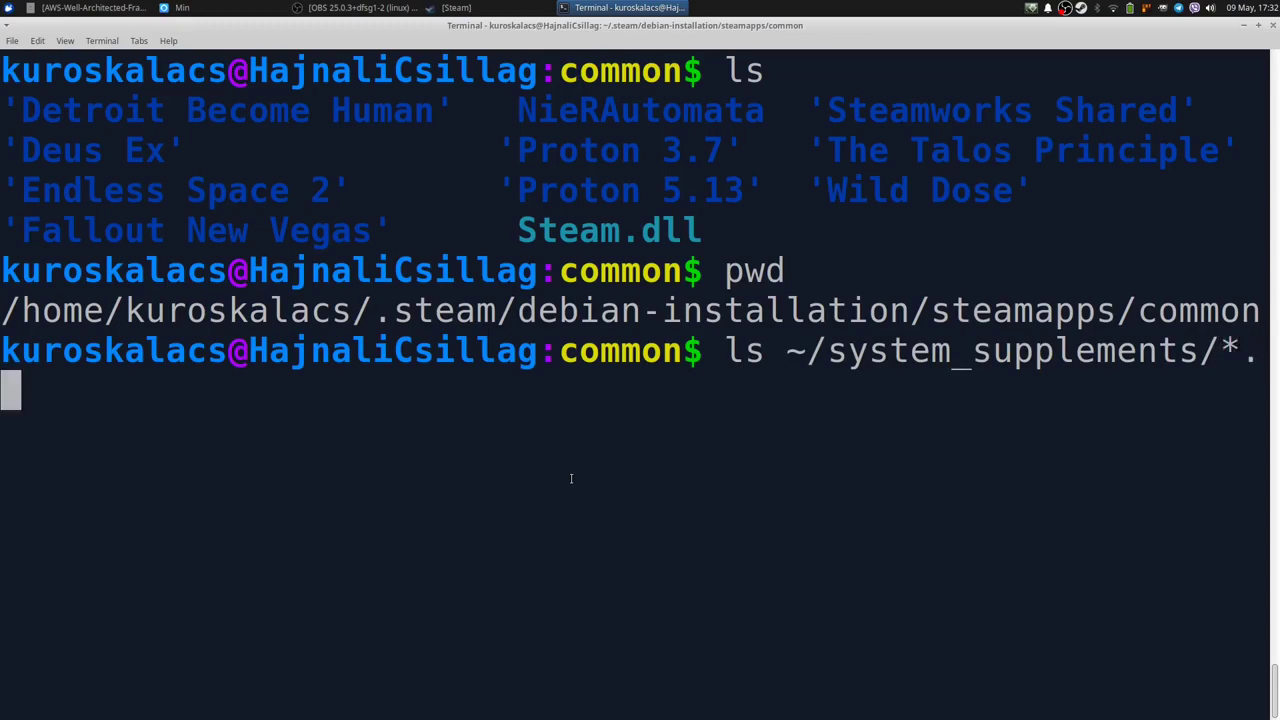
pyautogui.press('Return')
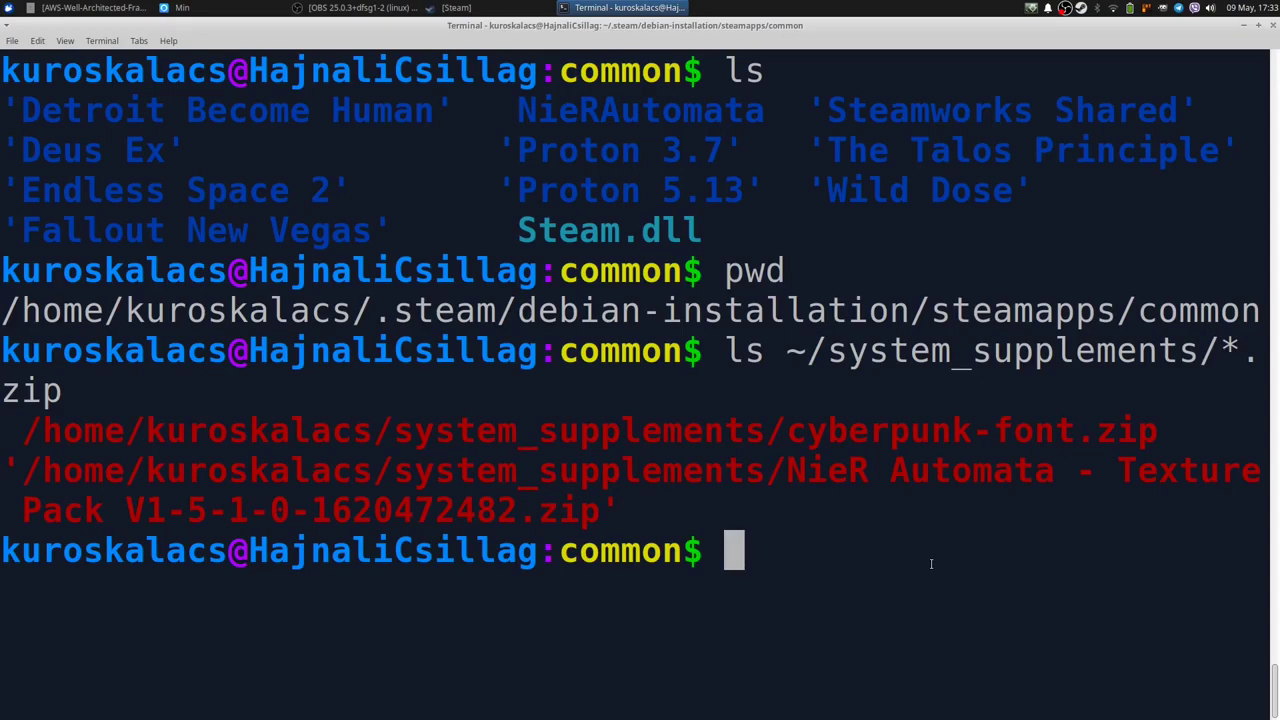
# Change into the NieRAutomata/ game folder and list its contents on a cleared terminal screen
pyautogui.write('cd')
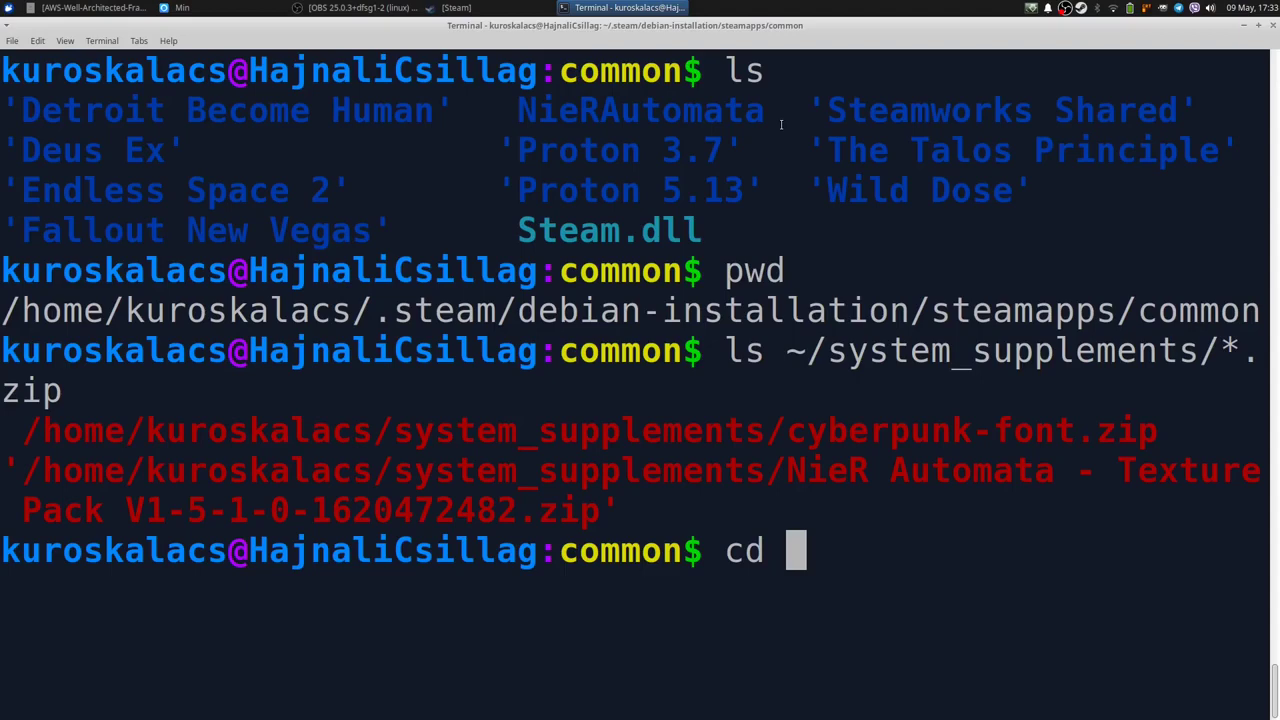
pyautogui.write('Nie')
pyautogui.press('Tab')
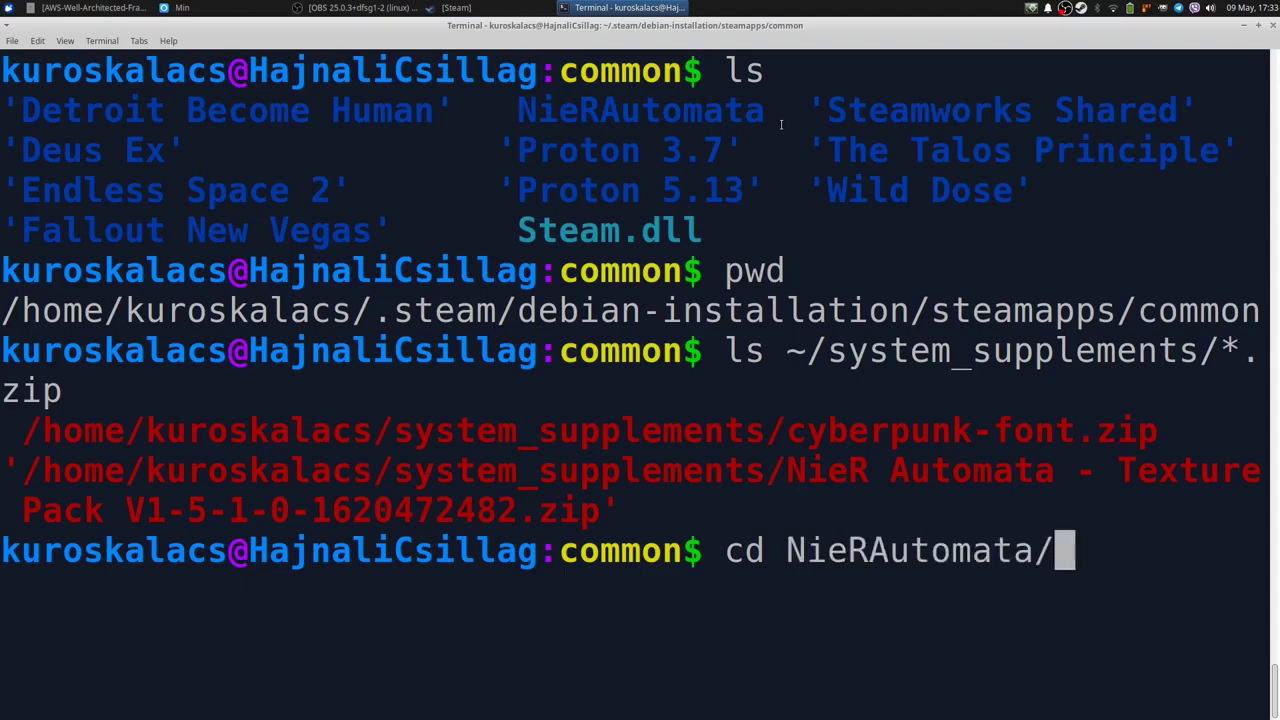
pyautogui.press('Return')
pyautogui.hotkey('ctrl', 'l')
pyautogui.write('ls')
pyautogui.press('Return')
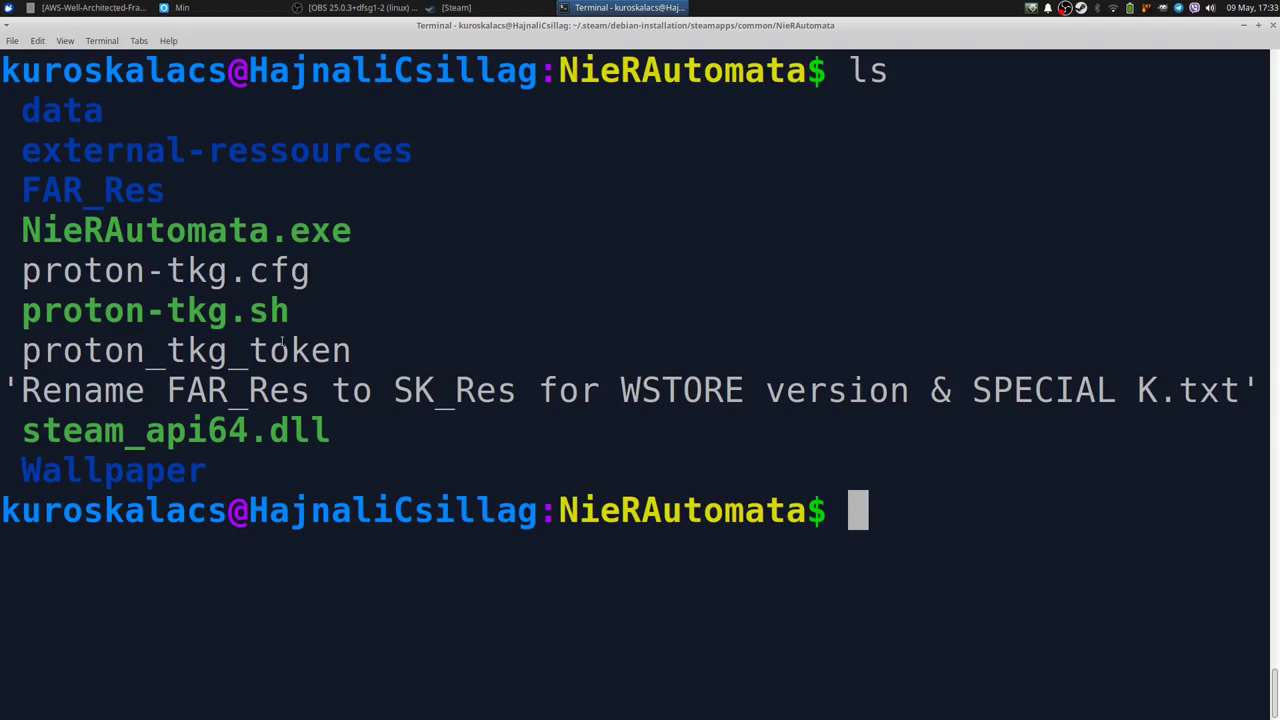
# List the contents of the NieR Automata texture pack zip in ~/system_supplements/ without extracting, using unzip -l piped to less
pyautogui.write('unzip')
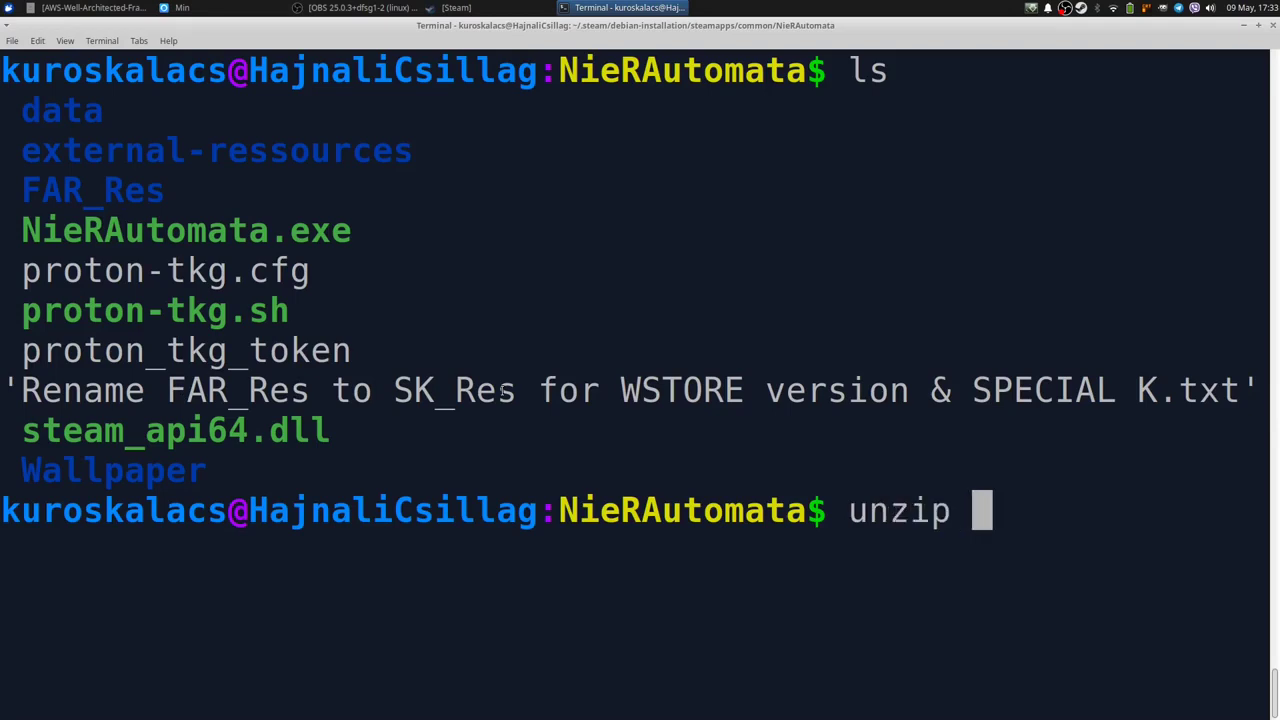
pyautogui.write(' -l')
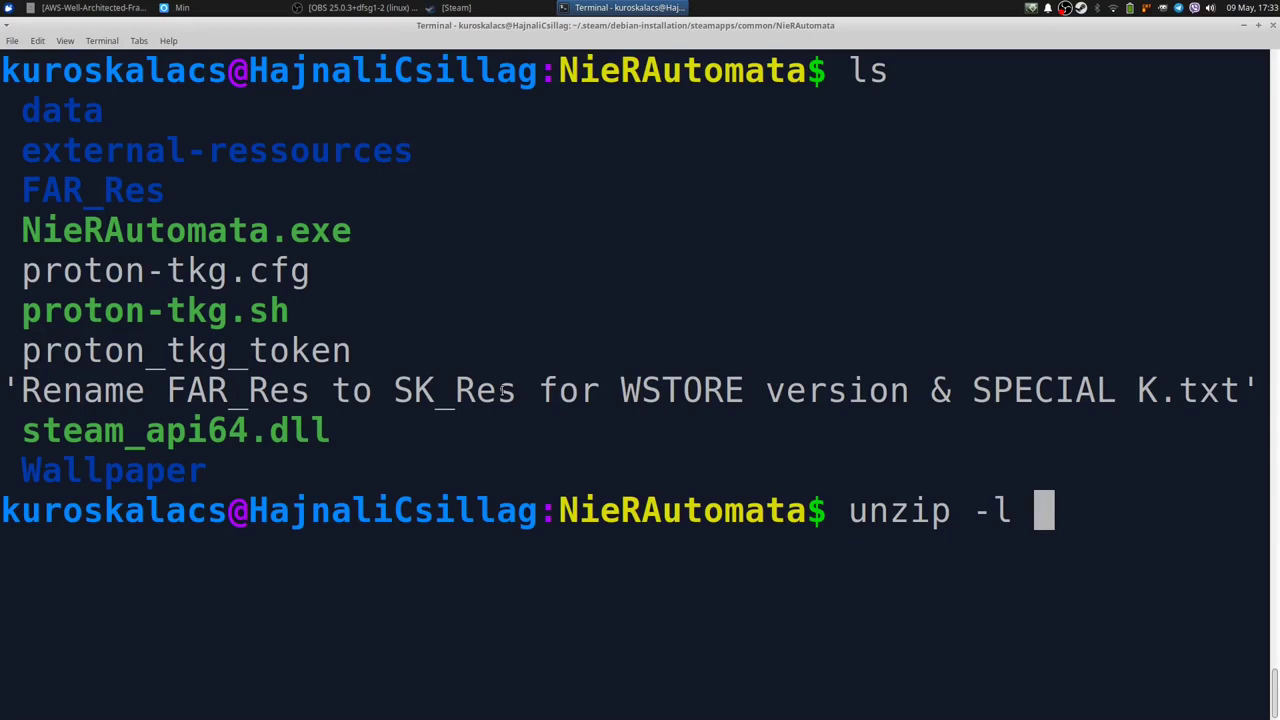
pyautogui.write(' ~/')
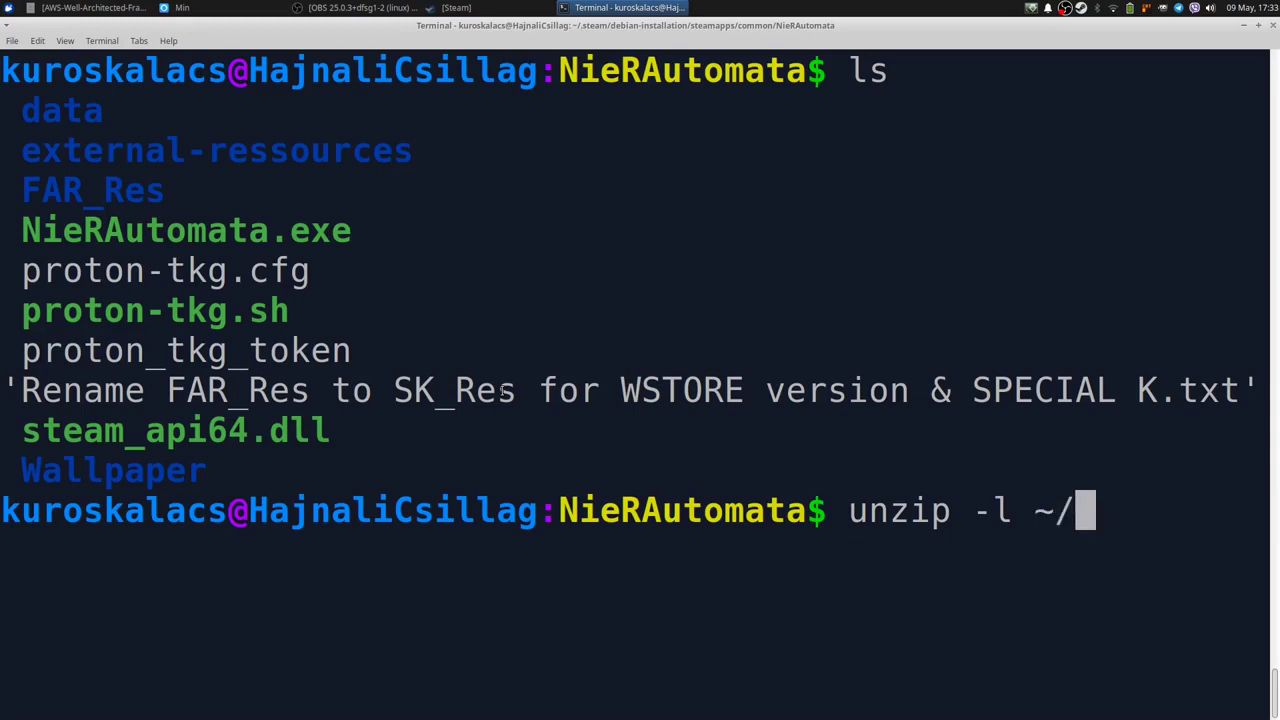
pyautogui.write('sy')
pyautogui.press('Tab')
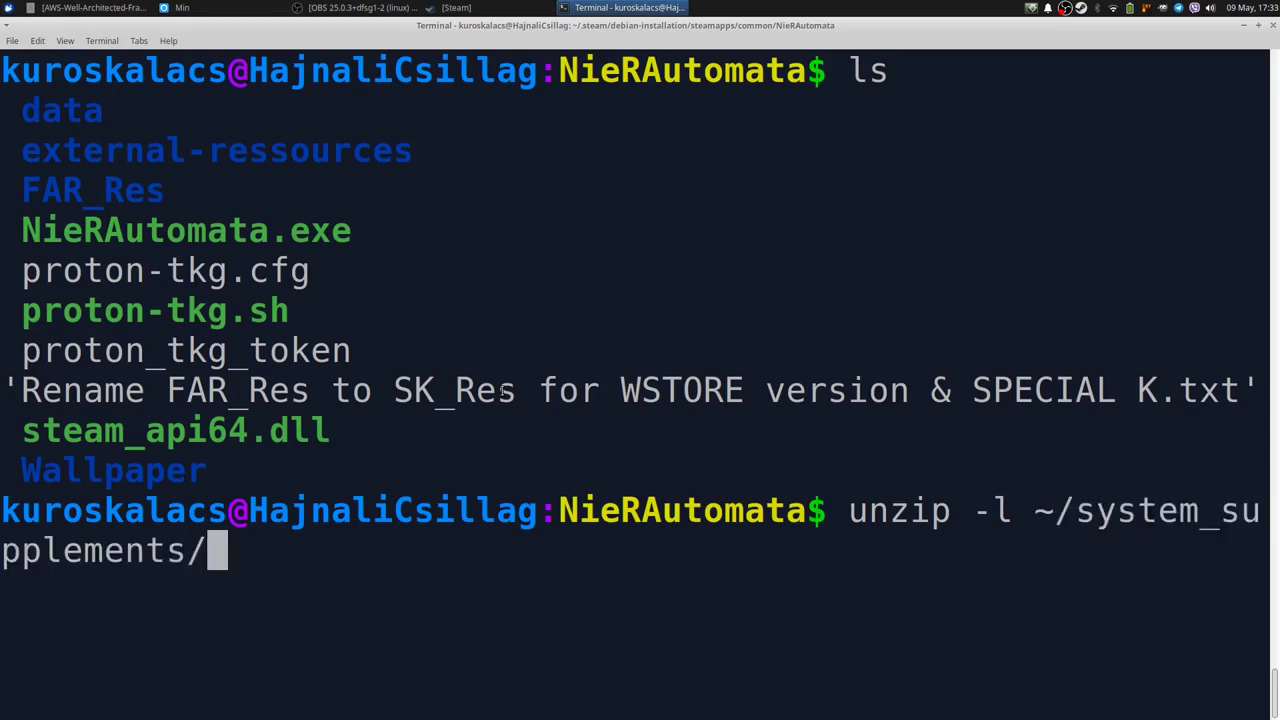
pyautogui.write('Nie')
pyautogui.press('Tab')
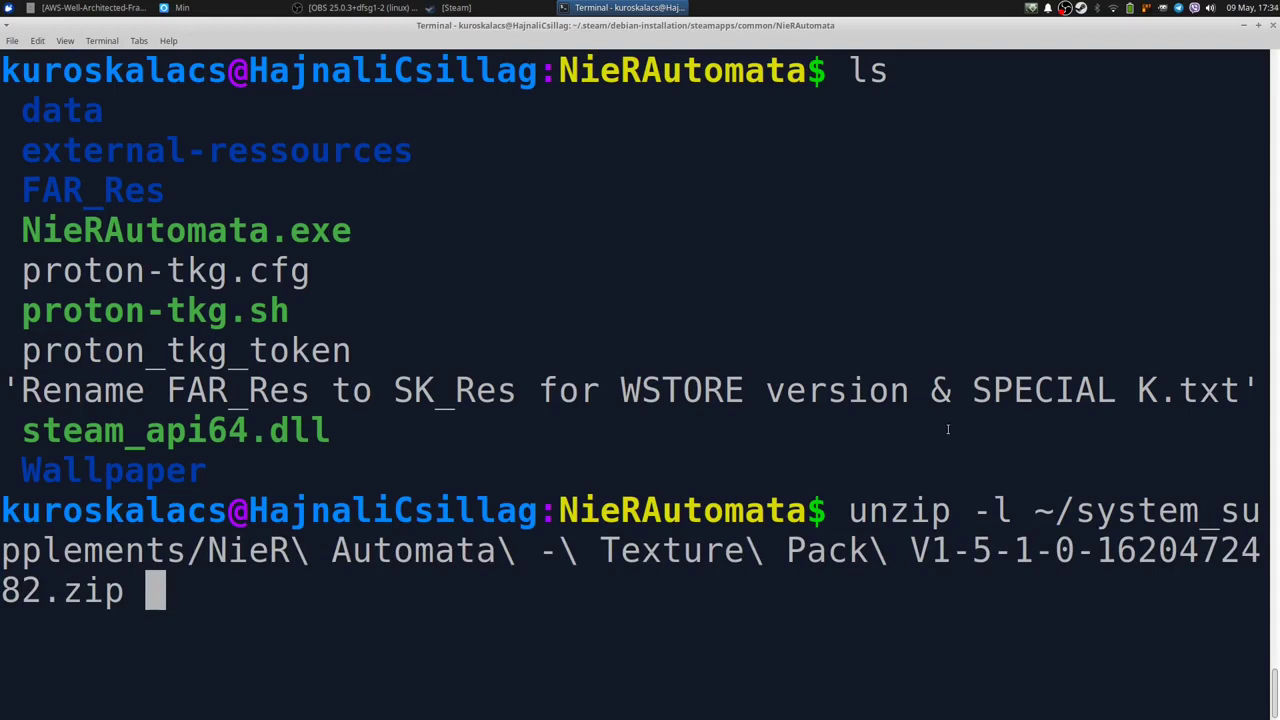
pyautogui.write('| se')
pyautogui.press('BackSpace')
pyautogui.press('BackSpace')
pyautogui.write('less')
pyautogui.press('Return')
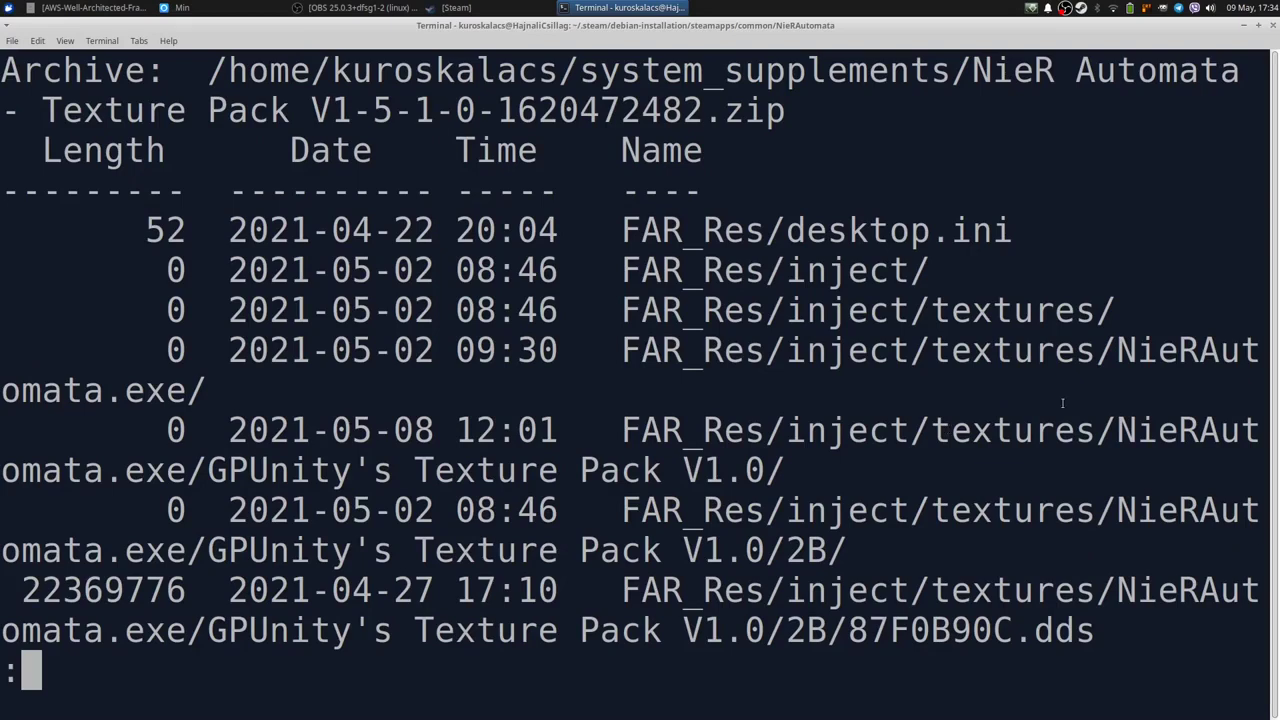
# Examine the FAR_Res folder paths in the Name column of the archive listing
pyautogui.moveTo(622, 230); pyautogui.dragTo(790, 470)
pyautogui.moveTo(622, 230); pyautogui.dragTo(864, 492)
pyautogui.moveTo(612, 190); pyautogui.dragTo(625, 150)
pyautogui.moveTo(640, 230); pyautogui.dragTo(957, 545)
pyautogui.click(669, 266)
# Page through the texture pack's file listing, return to its beginning, and go to its end
pyautogui.press('space')
pyautogui.press('space')
pyautogui.press('b')
pyautogui.press('b')
pyautogui.press('space')
pyautogui.press('space')
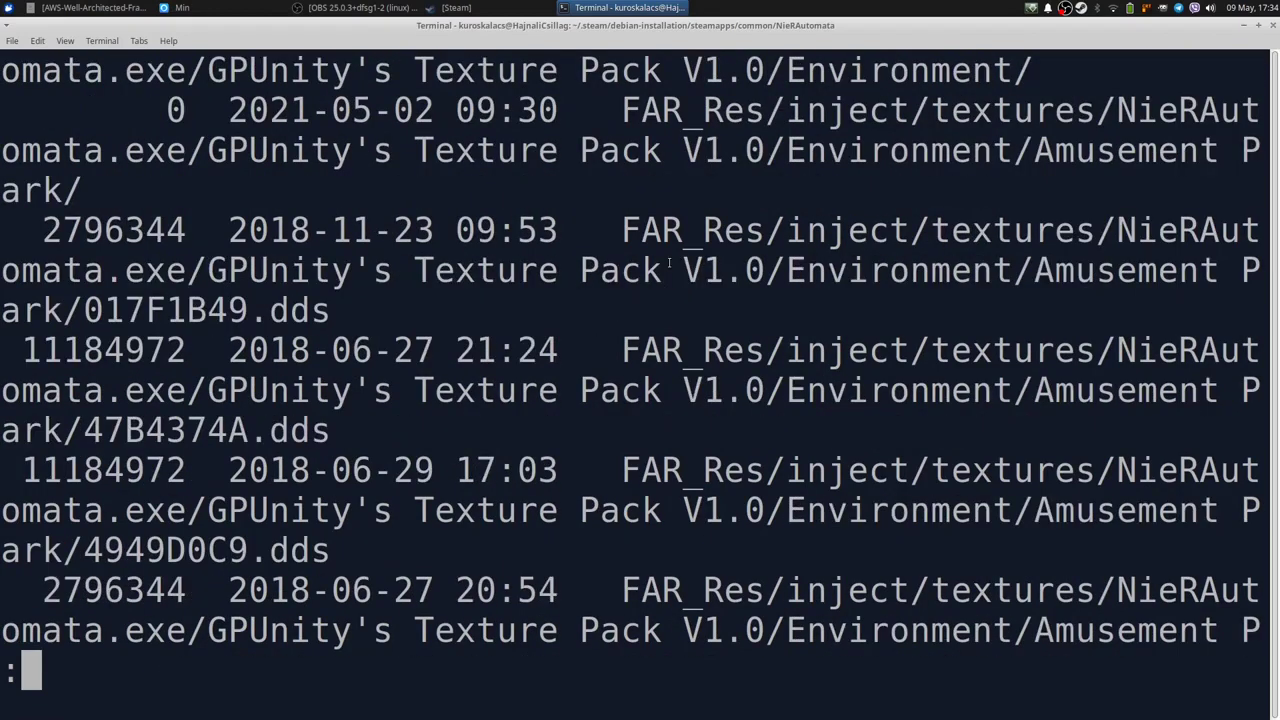
pyautogui.press('b')
pyautogui.press('b')
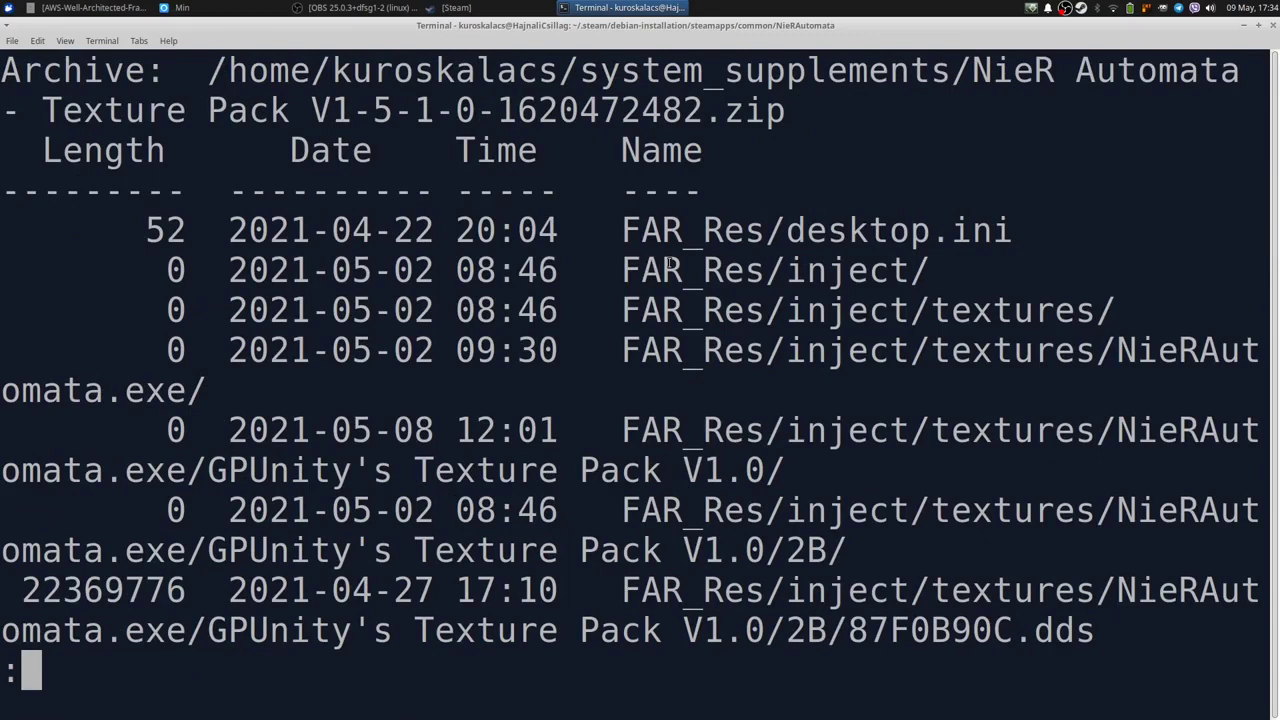
pyautogui.hotkey('shift', 'g')
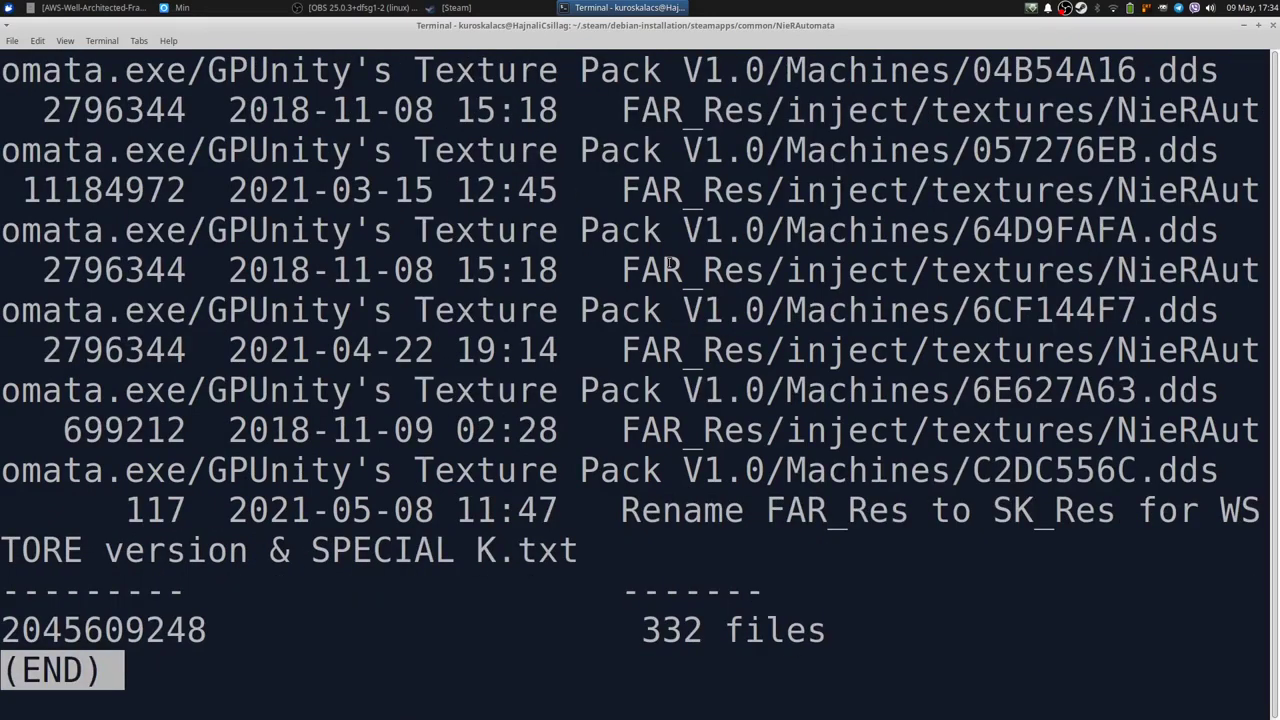
# Leave the archive listing and rework the previous command into a plain unzip of the texture pack zip, without -l and the less pipe
pyautogui.press('g')
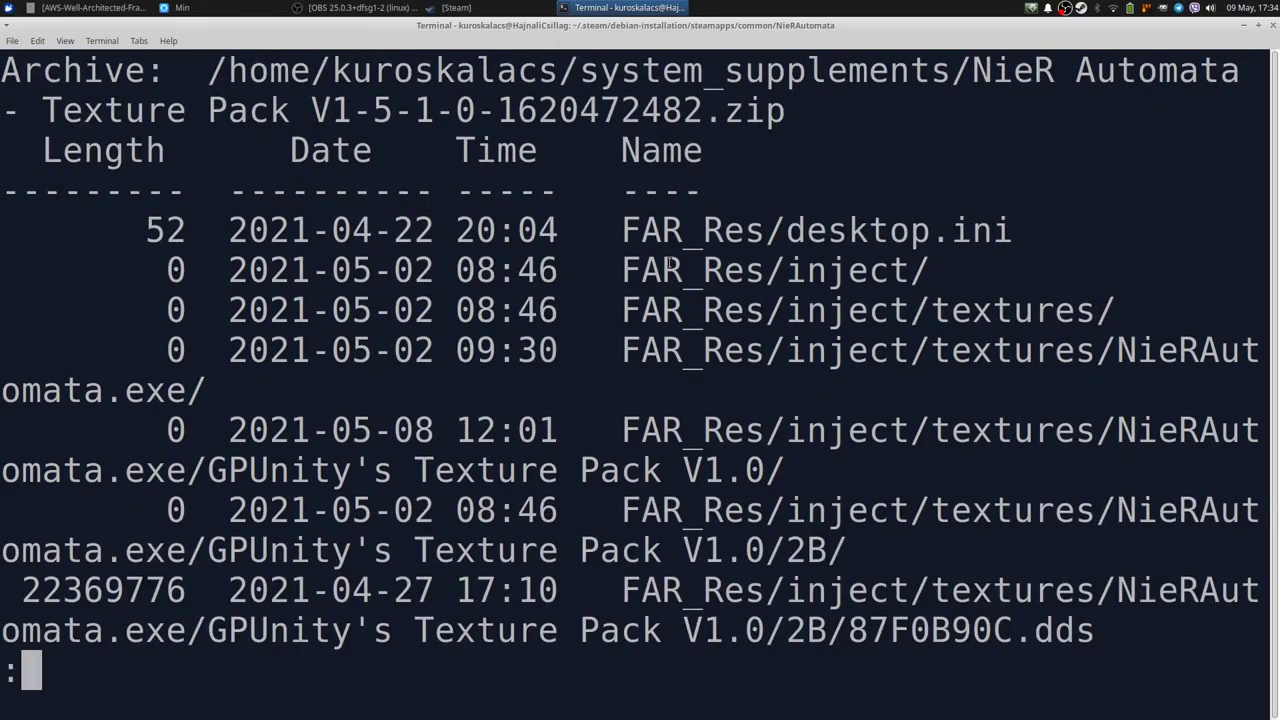
pyautogui.press('q')
pyautogui.press('Up')
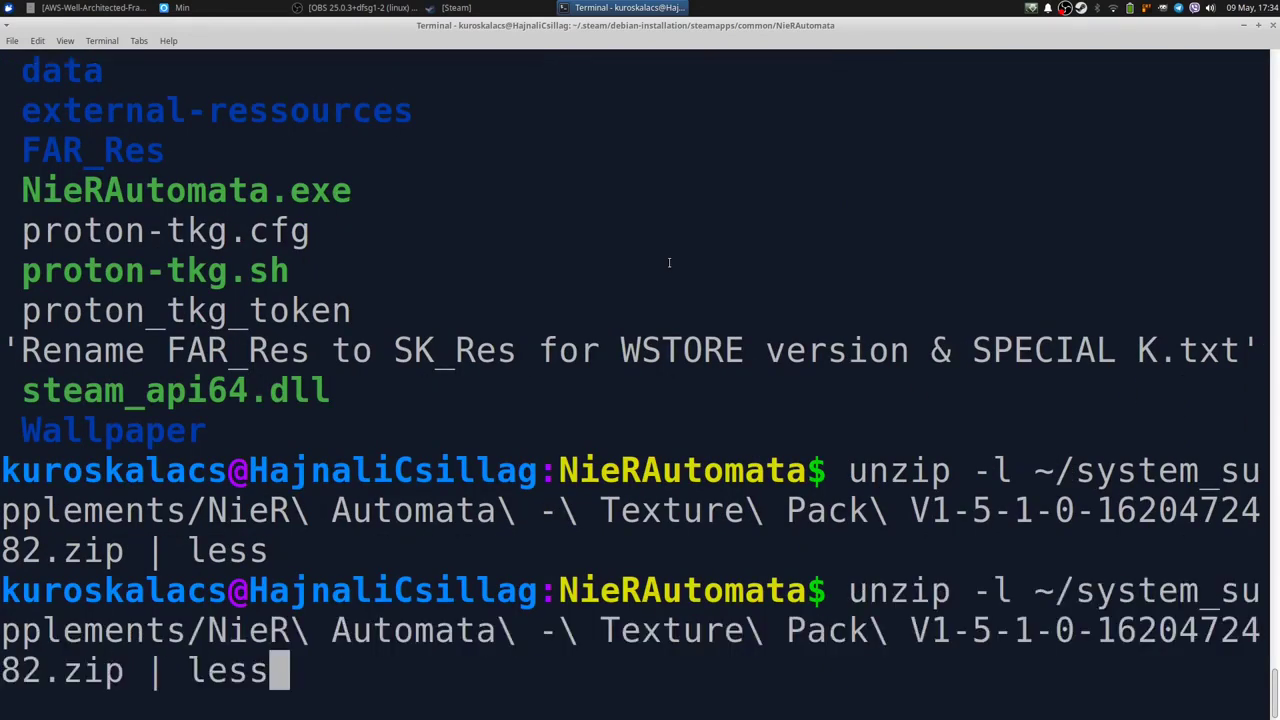
pyautogui.press('BackSpace')
pyautogui.press('BackSpace')
pyautogui.press('BackSpace')
pyautogui.press('BackSpace')
pyautogui.press('BackSpace')
pyautogui.press('BackSpace')
pyautogui.press('BackSpace')
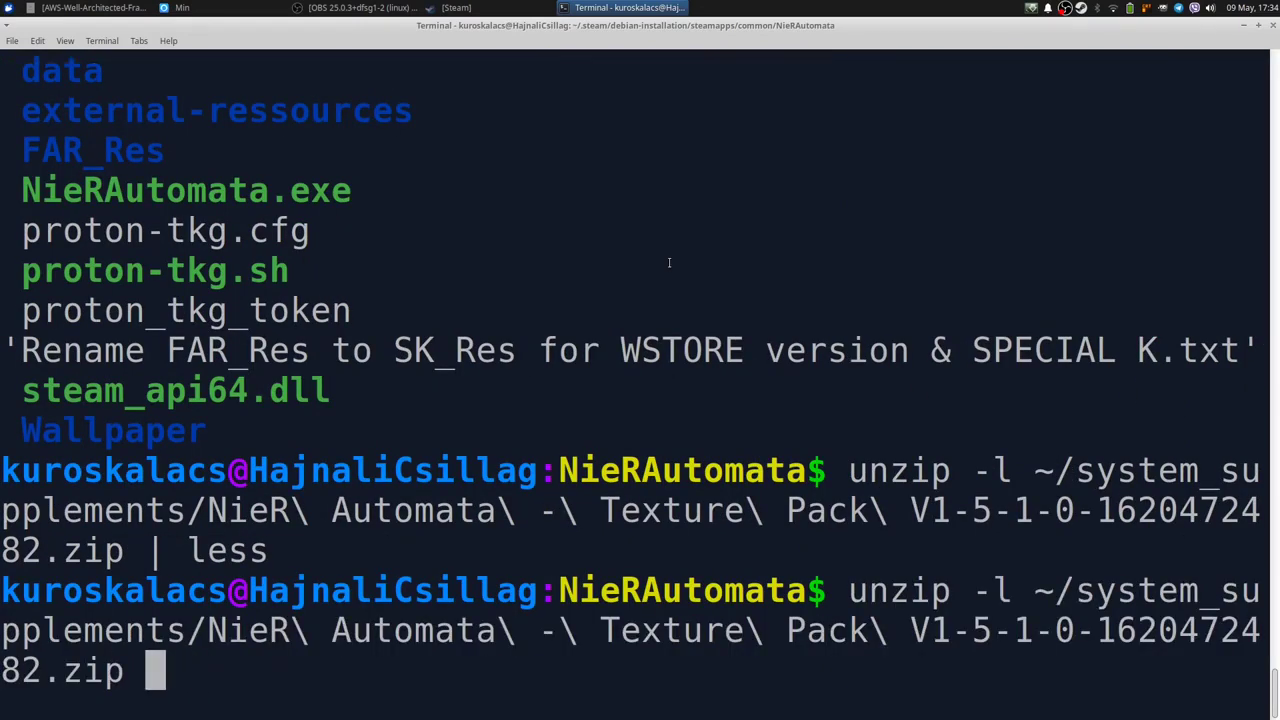
pyautogui.hotkey('ctrl', 'a')
pyautogui.hotkey('ctrl', 'Right')
pyautogui.hotkey('ctrl', 'Right')
pyautogui.press('Right')
pyautogui.hotkey('ctrl', 'w')
pyautogui.hotkey('ctrl', 'a')
pyautogui.hotkey('ctrl', 'Right')
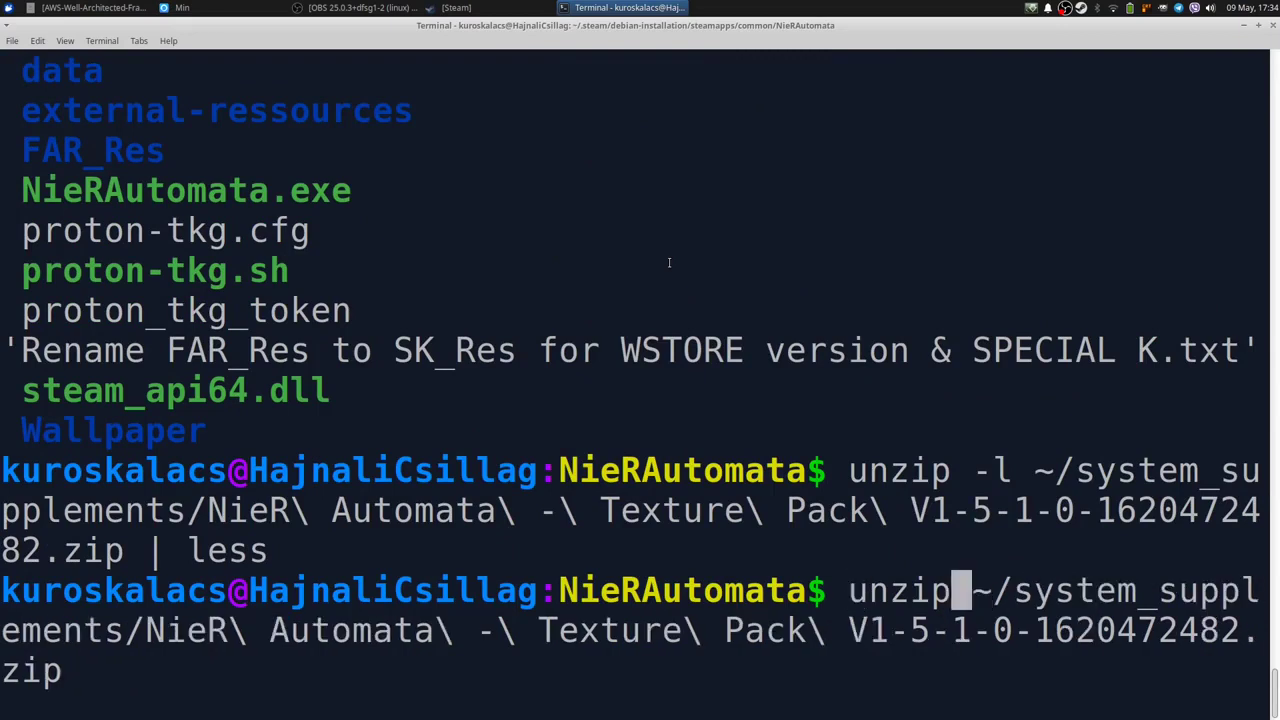
pyautogui.press('Right')
pyautogui.press('Right')
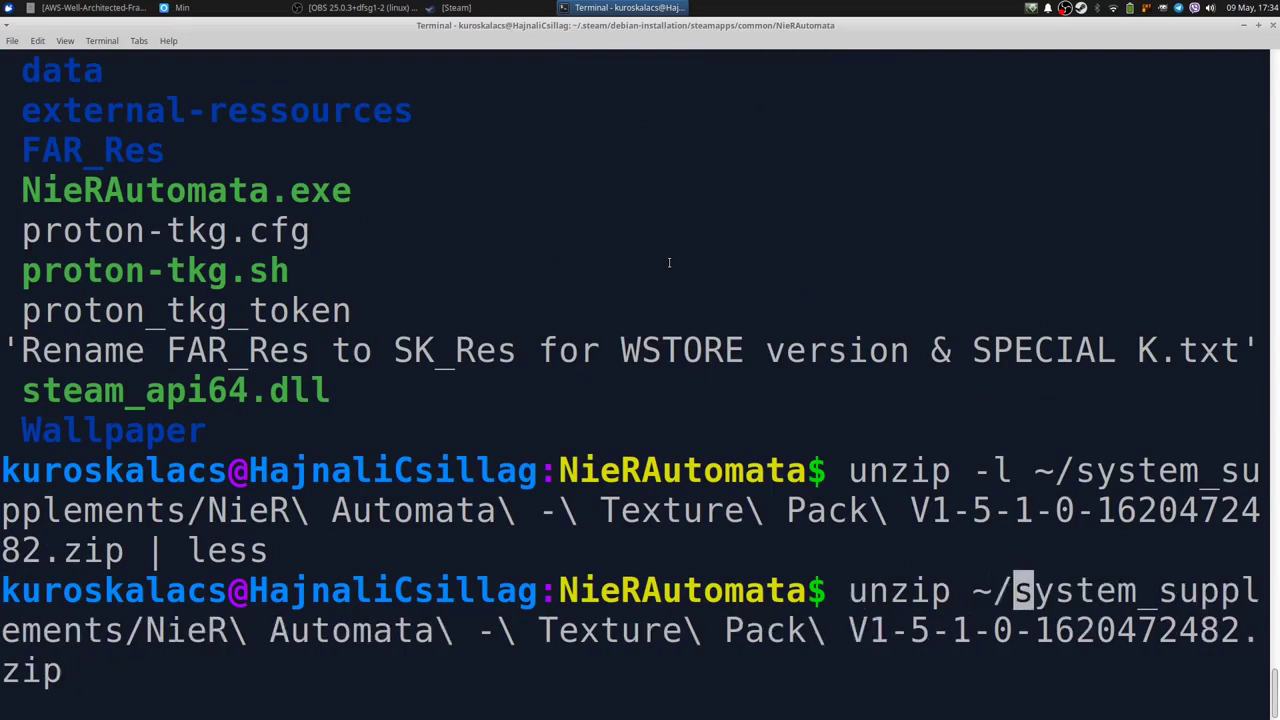
pyautogui.hotkey('ctrl', 'e')
pyautogui.hotkey('ctrl', 'Left')
pyautogui.hotkey('ctrl', 'Left')
pyautogui.hotkey('ctrl', 'Left')
pyautogui.hotkey('ctrl', 'Left')
pyautogui.hotkey('ctrl', 'Left')
pyautogui.hotkey('ctrl', 'Left')
pyautogui.hotkey('ctrl', 'Left')
pyautogui.hotkey('ctrl', 'Left')
pyautogui.hotkey('ctrl', 'Left')
pyautogui.hotkey('ctrl', 'Left')
pyautogui.hotkey('ctrl', 'Left')
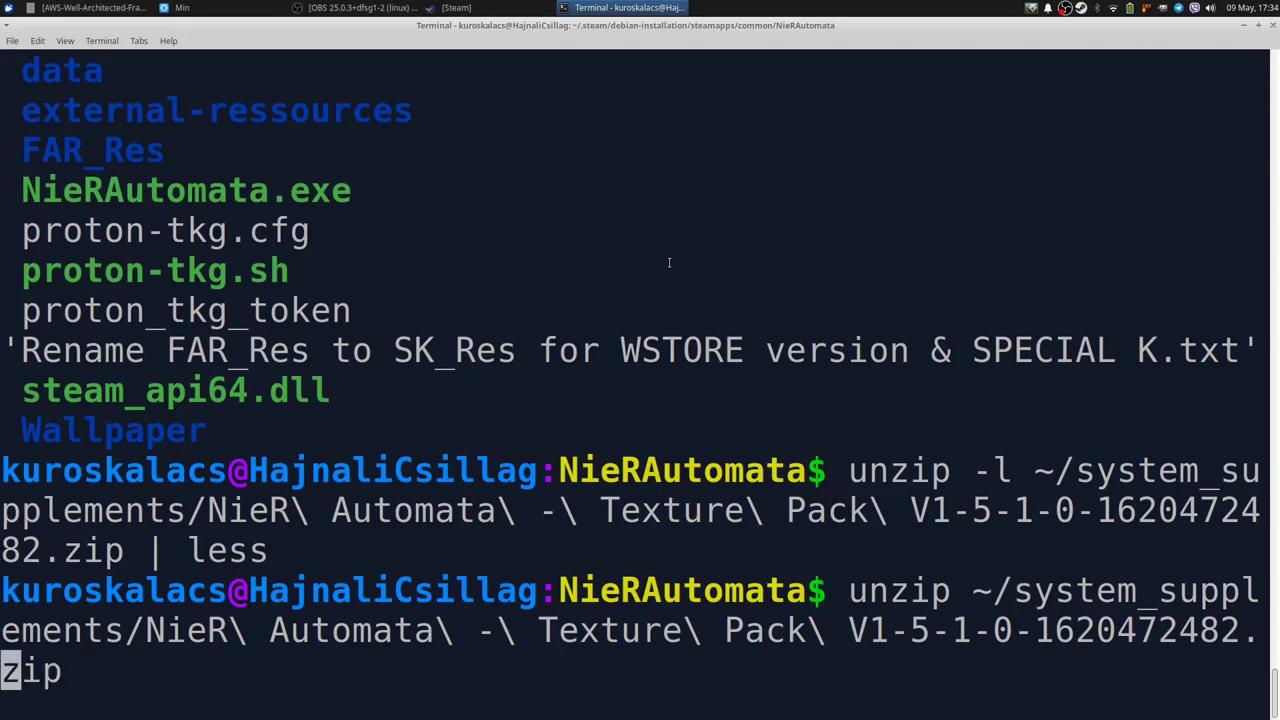
pyautogui.hotkey('ctrl', 'Right')
pyautogui.press('Right')
pyautogui.press('Right')
pyautogui.press('Right')
pyautogui.press('Right')
pyautogui.press('Right')
pyautogui.press('Right')
pyautogui.press('Right')
pyautogui.press('Right')
pyautogui.press('Right')
pyautogui.press('Right')
pyautogui.press('Right')
pyautogui.press('Right')
pyautogui.press('Right')
pyautogui.press('Right')
pyautogui.press('Right')
pyautogui.press('Right')
pyautogui.press('Right')
pyautogui.press('Right')
pyautogui.press('Right')
pyautogui.press('Right')
pyautogui.press('Right')
pyautogui.press('Right')
pyautogui.press('Right')
pyautogui.press('Right')
pyautogui.press('Right')
pyautogui.press('Right')
pyautogui.press('Right')
pyautogui.press('Right')
pyautogui.press('Right')
pyautogui.press('Right')
pyautogui.press('Right')
pyautogui.press('Right')
pyautogui.press('Right')
pyautogui.press('Right')
pyautogui.press('Right')
pyautogui.press('Right')
pyautogui.press('End')
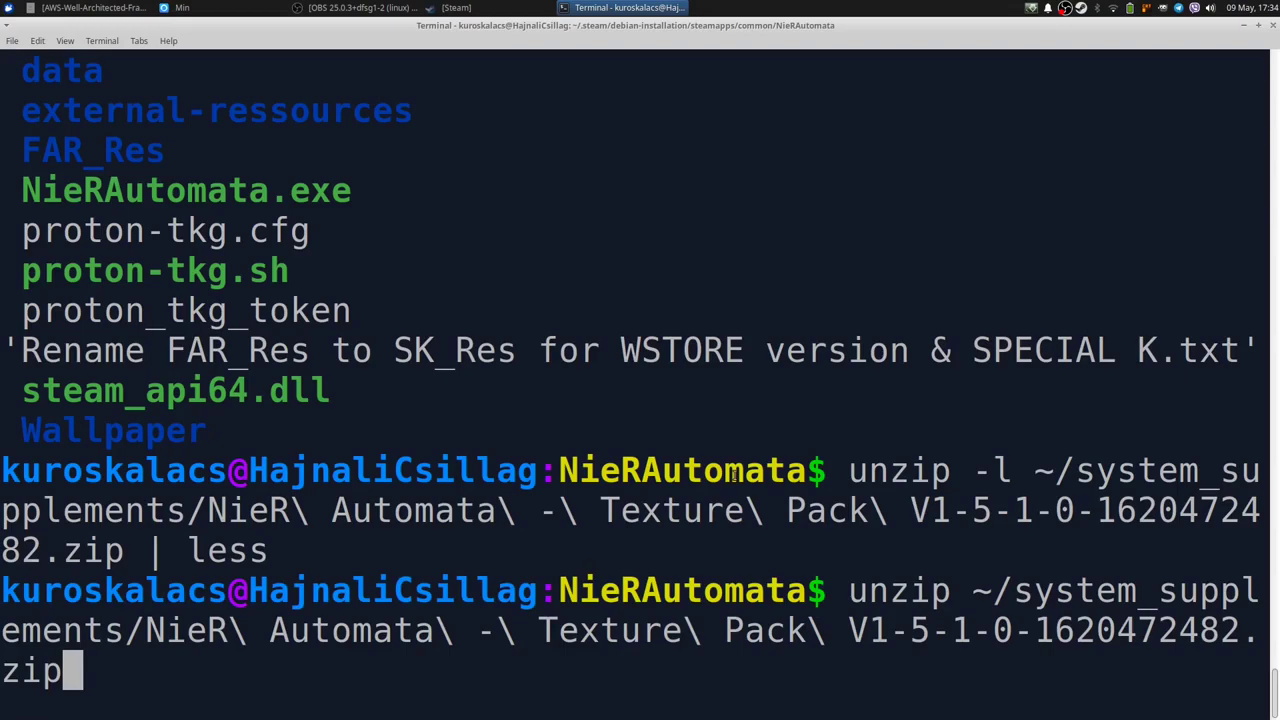
# Discard the unexecuted unzip command and list the NieRAutomata folder's contents with ls on a cleared terminal screen
pyautogui.hotkey('ctrl', 'c')
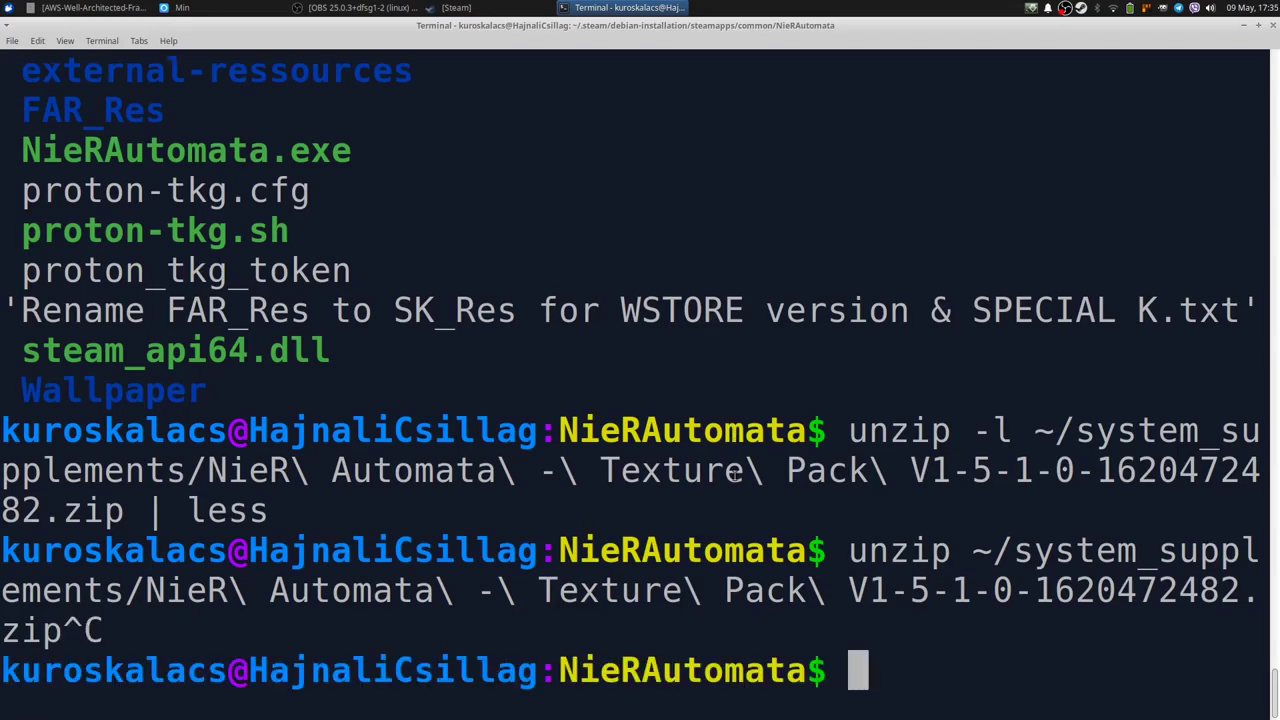
pyautogui.hotkey('ctrl', 'l')
pyautogui.write('ls')
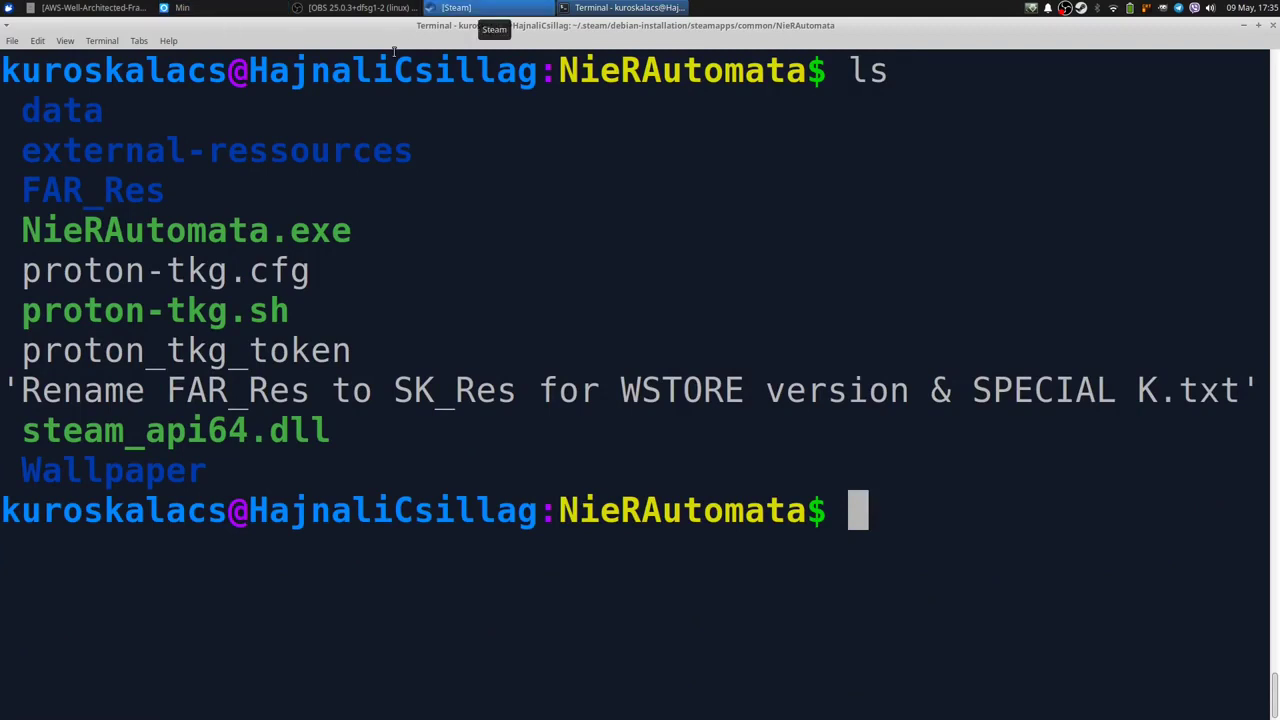
# Switch to Steam and launch NieR:Automata from the game library
pyautogui.click(452, 7)
pyautogui.moveTo(460, 282)
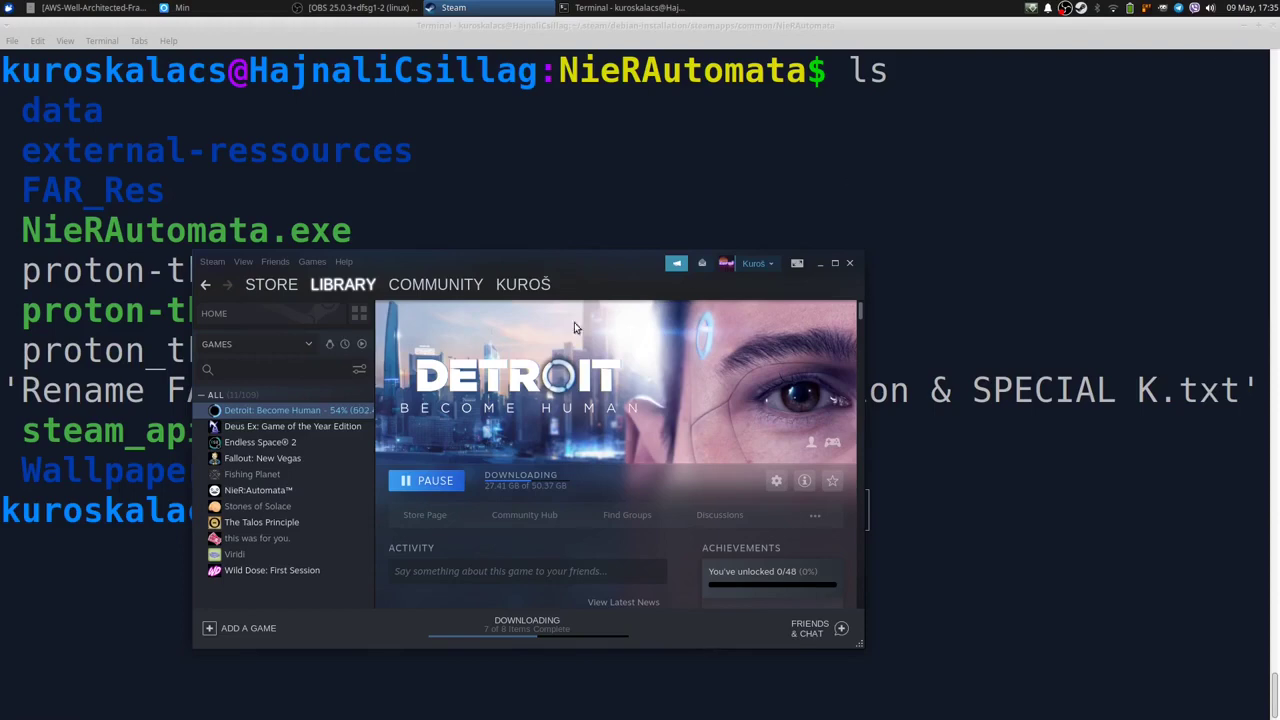
pyautogui.click(277, 492)
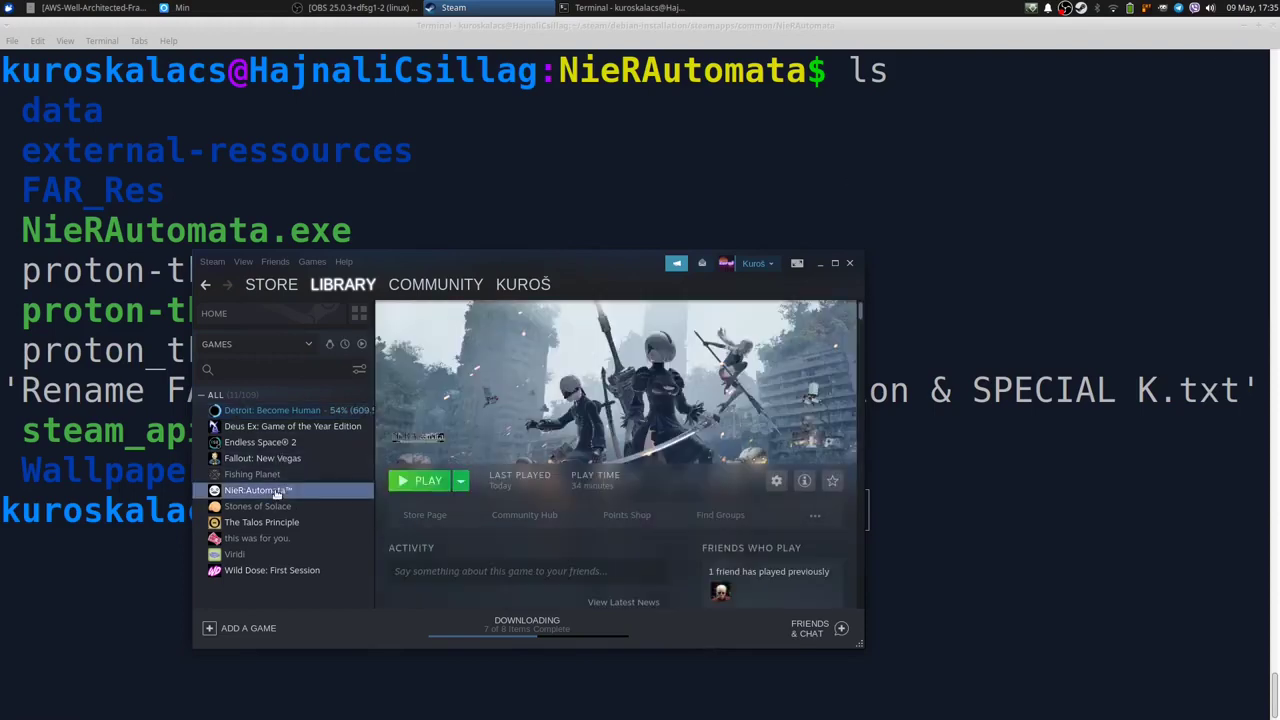
pyautogui.click(426, 483)
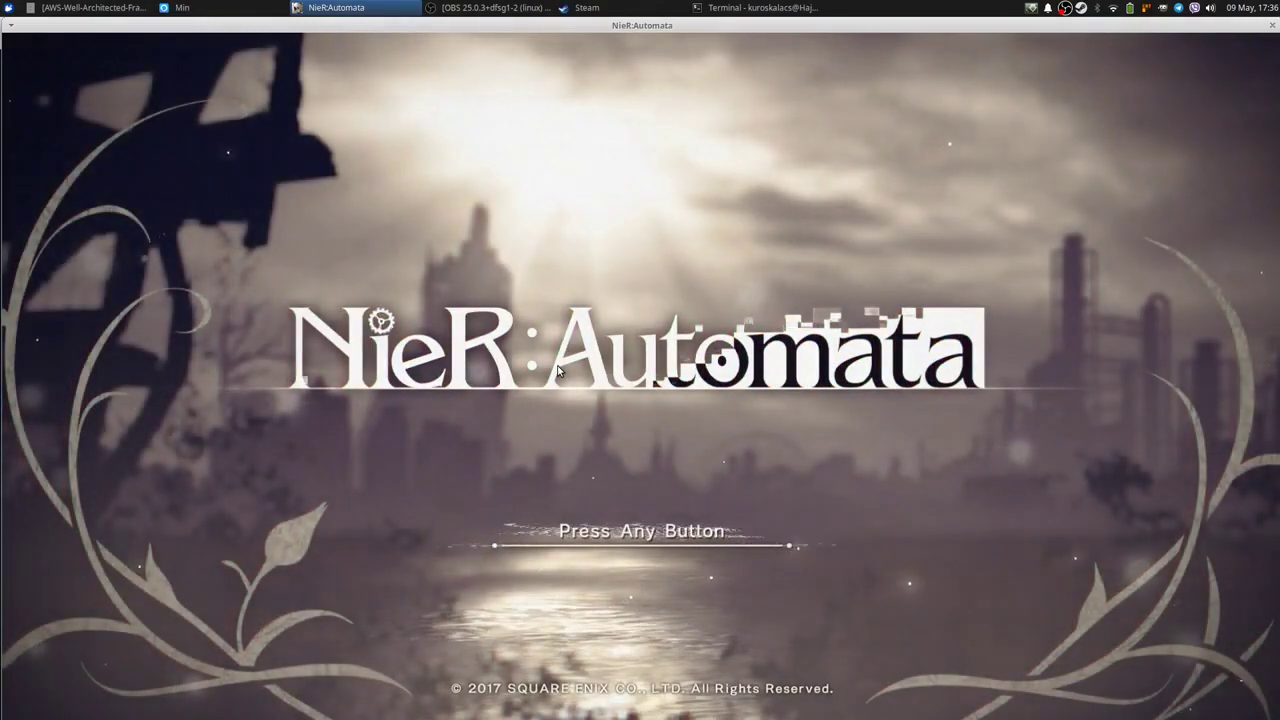
# Continue past the NieR:Automata title screen to the main menu and exit the game, confirming the closure
pyautogui.click(712, 326)
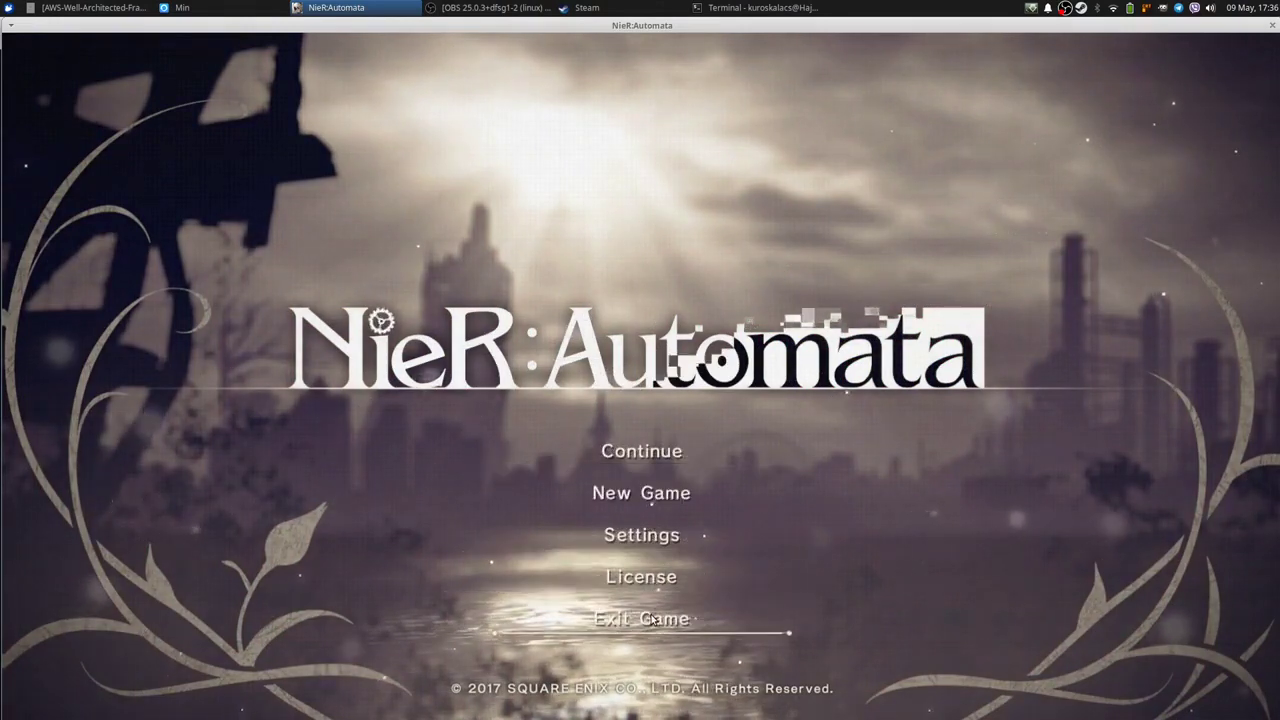
pyautogui.click(641, 619)
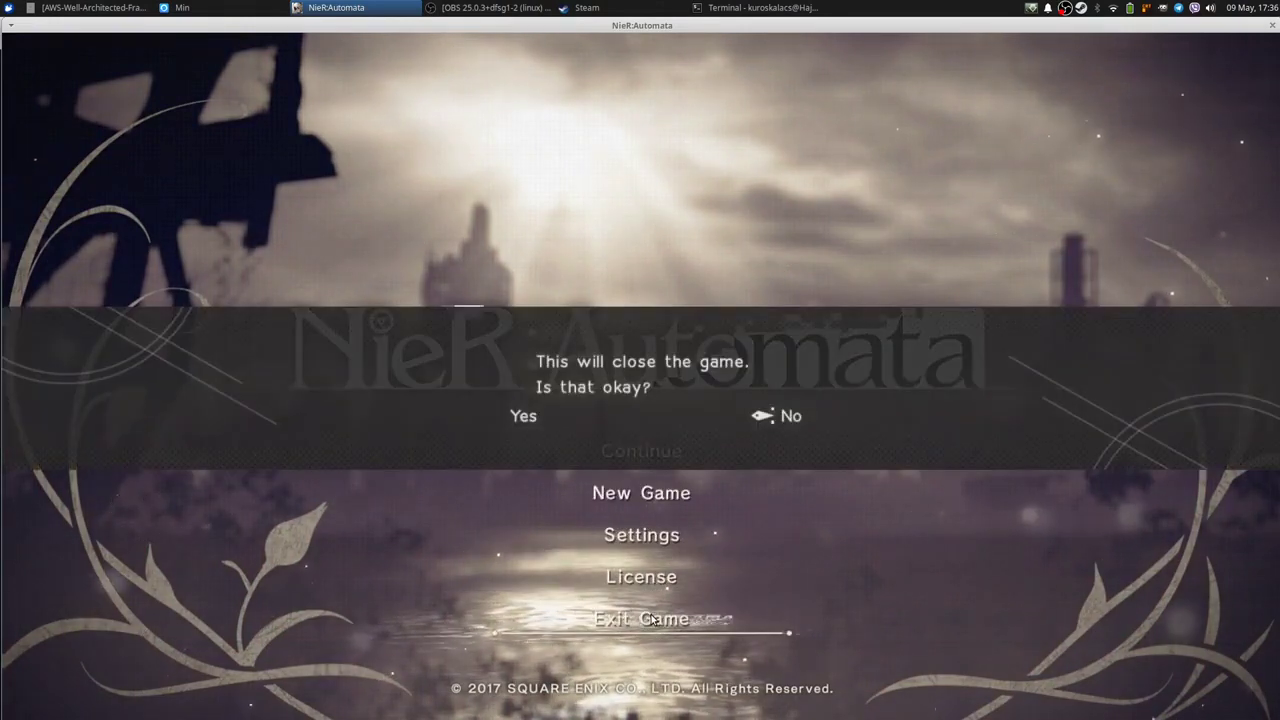
pyautogui.click(531, 419)
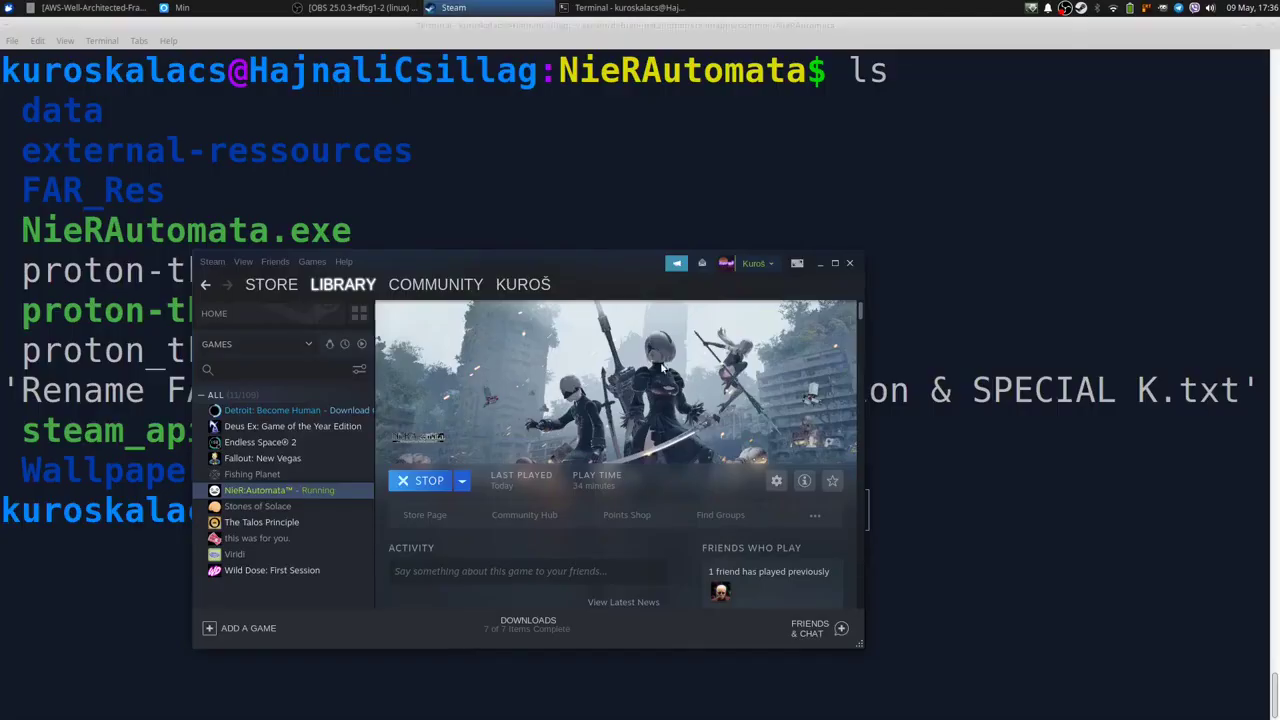